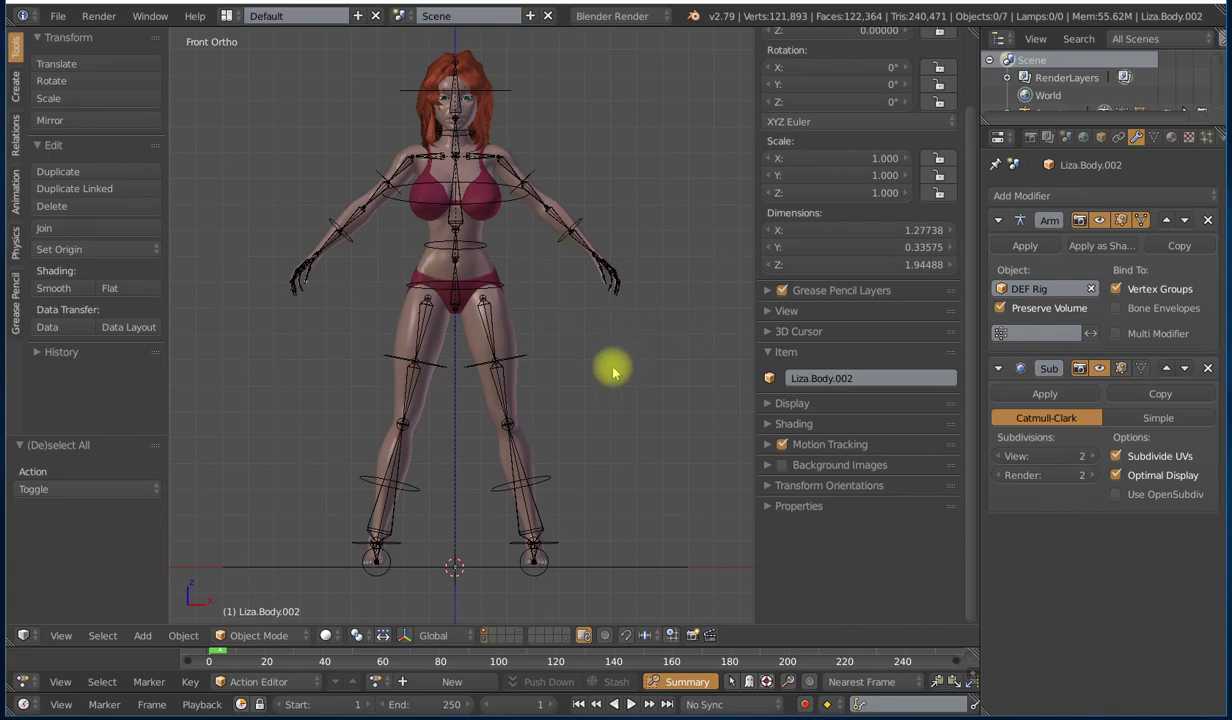
Step: Inspect the hair and body meshes up close, selecting each one to compare their modifiers
{"action": "middle_click_drag", "start_coordinate": [594, 385], "coordinate": [587, 431], "text": "shift"}
{"action": "scroll", "coordinate": [580, 420], "scroll_direction": "up", "scroll_amount": 4}
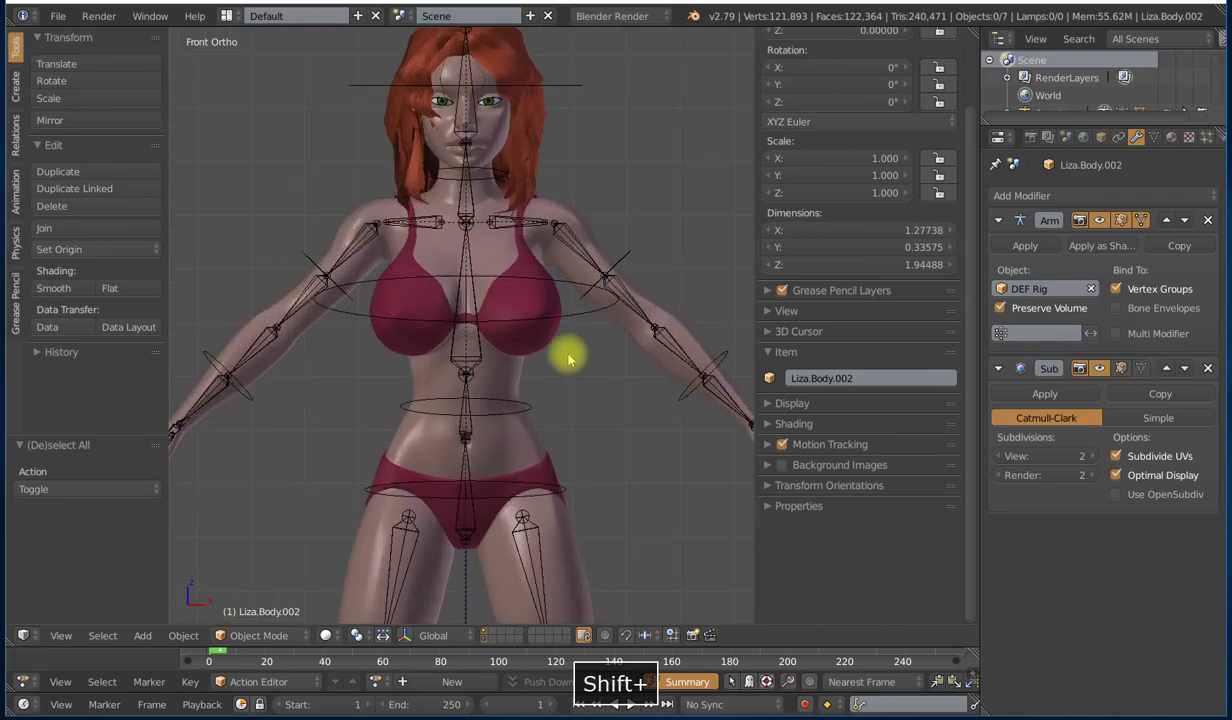
{"action": "middle_click_drag", "start_coordinate": [547, 267], "coordinate": [524, 518], "text": "shift"}
{"action": "scroll", "coordinate": [528, 460], "scroll_direction": "up", "scroll_amount": 3}
{"action": "right_click", "coordinate": [507, 267]}
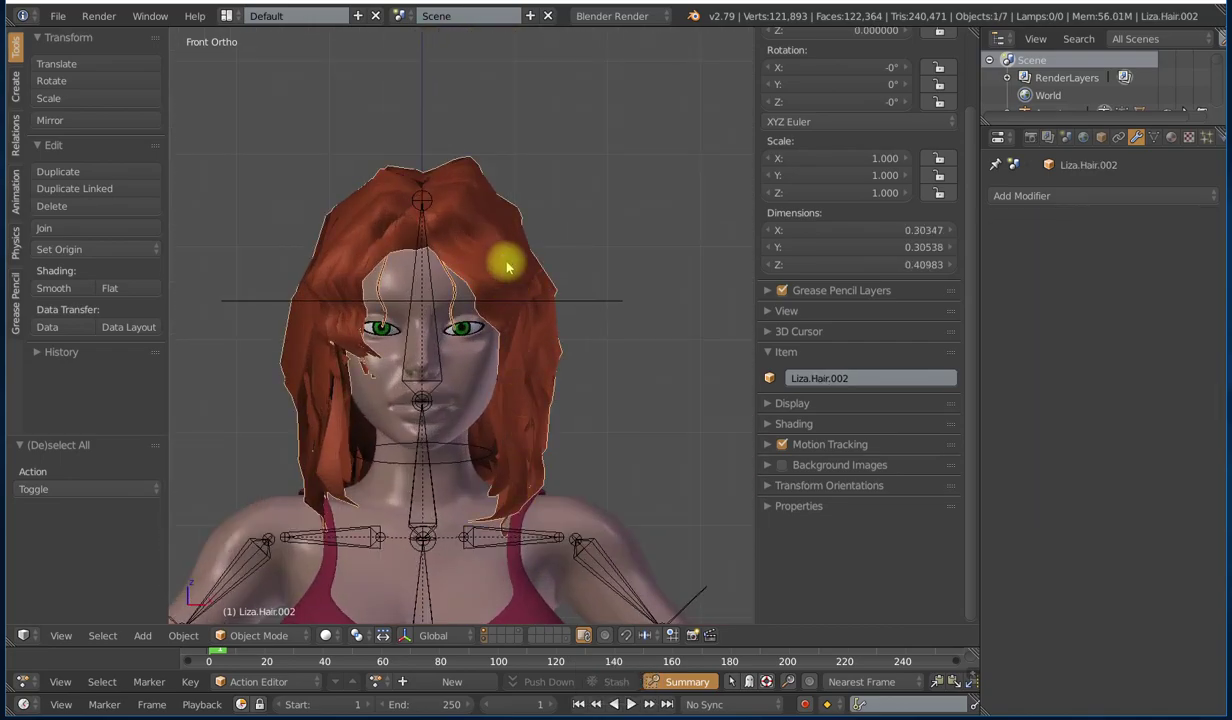
{"action": "right_click", "coordinate": [368, 321]}
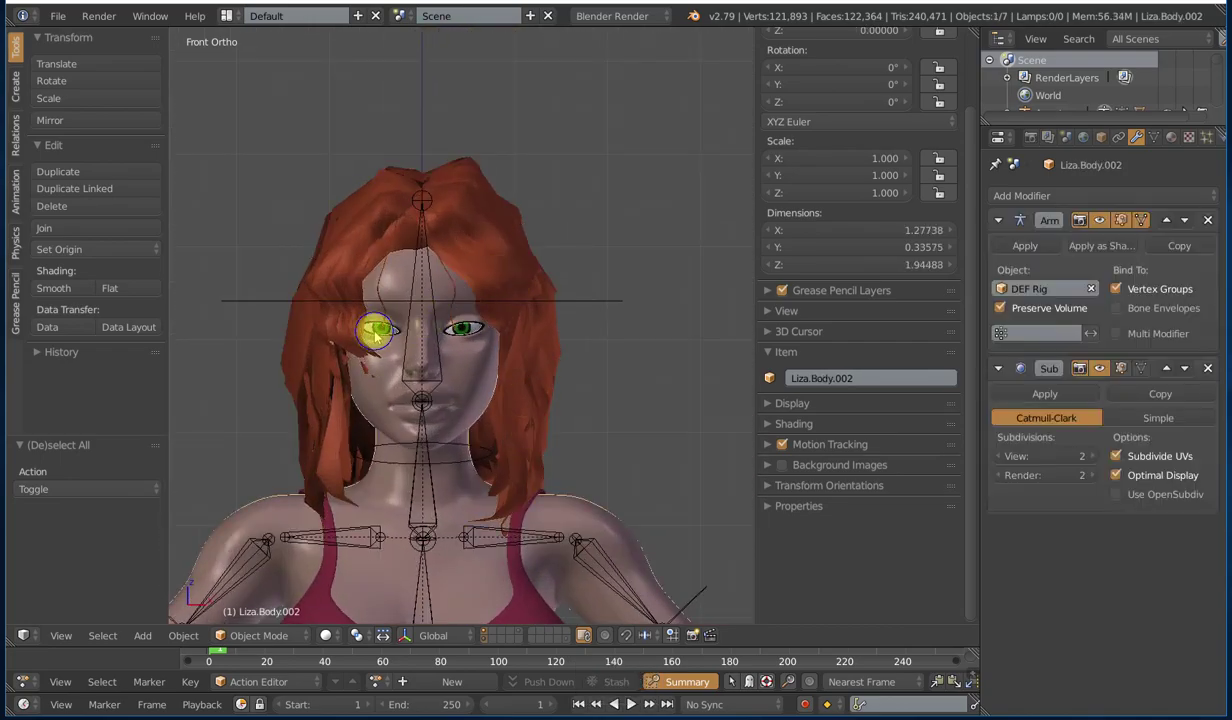
Step: Try a trackball rotation of the rig's head control bone to test the hair's movement, and cancel it
{"action": "right_click", "coordinate": [487, 262]}
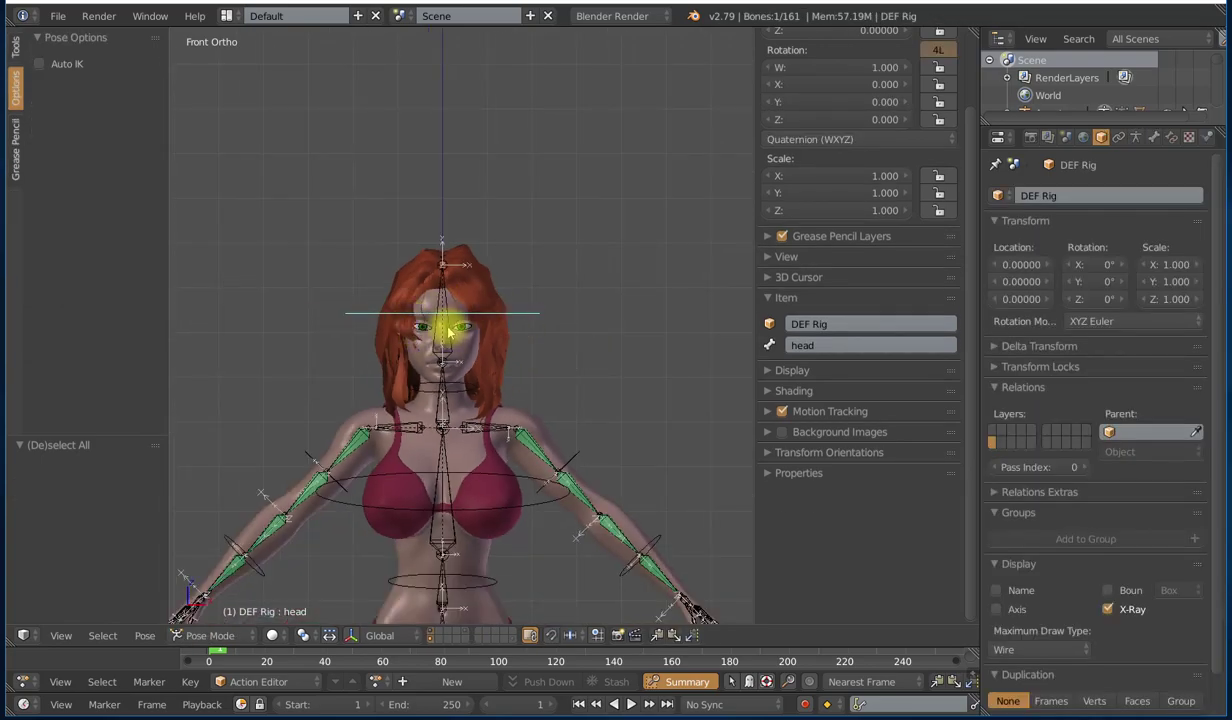
{"action": "right_click", "coordinate": [445, 332]}
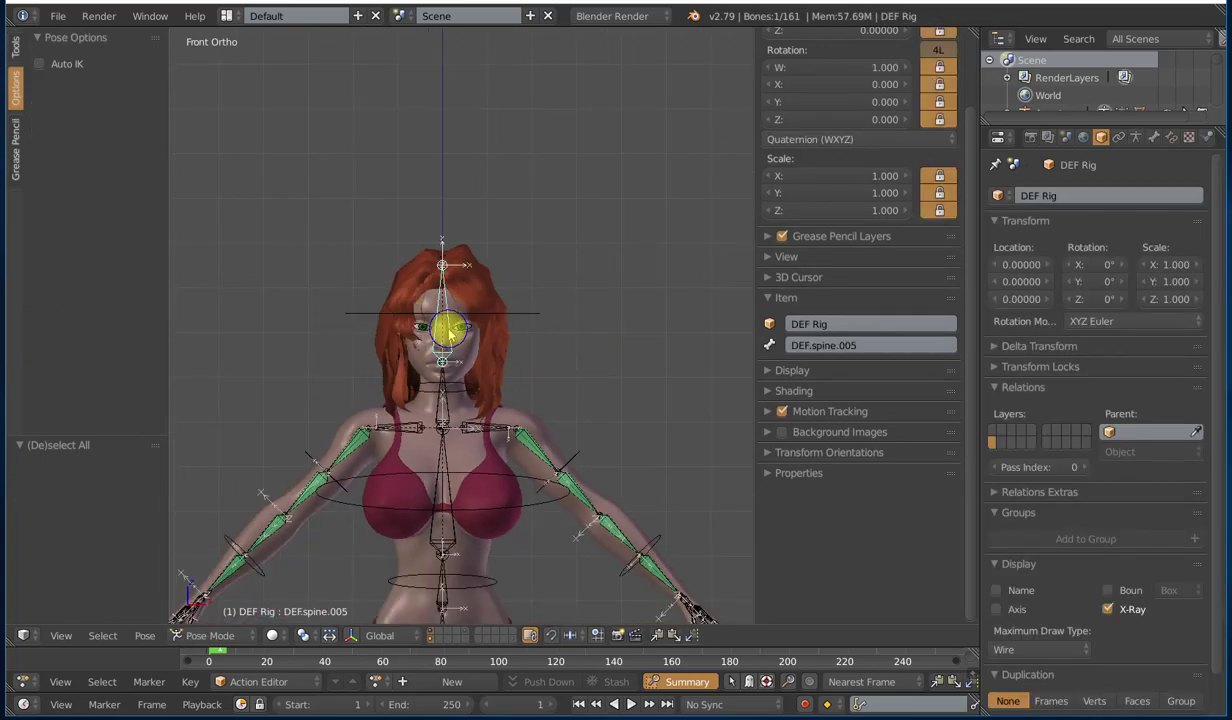
{"action": "right_click", "coordinate": [521, 318]}
{"action": "key", "text": "r"}
{"action": "key", "text": "r"}
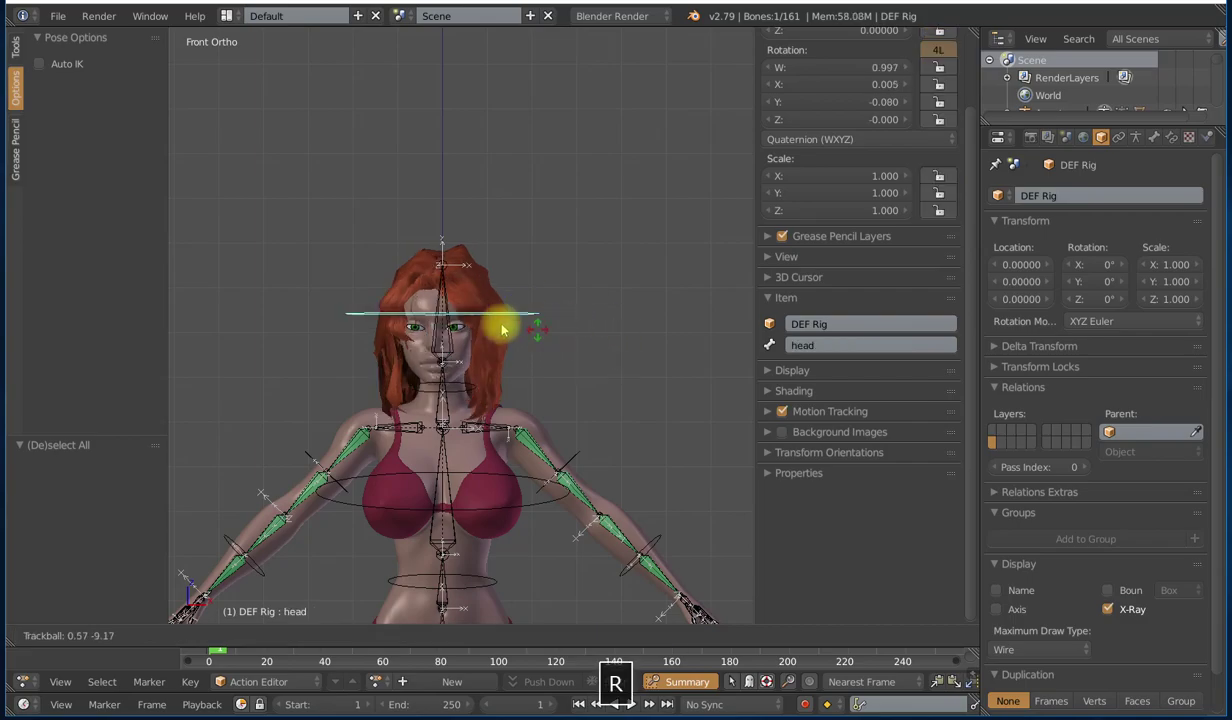
{"action": "right_click", "coordinate": [540, 334]}
Step: Try a trackball rotation of the left thigh control INT.thigh.L to test the leg and bikini bottom, and cancel it
{"action": "scroll", "coordinate": [543, 382], "scroll_direction": "down", "scroll_amount": 4}
{"action": "middle_click_drag", "start_coordinate": [549, 470], "coordinate": [563, 264], "text": "shift"}
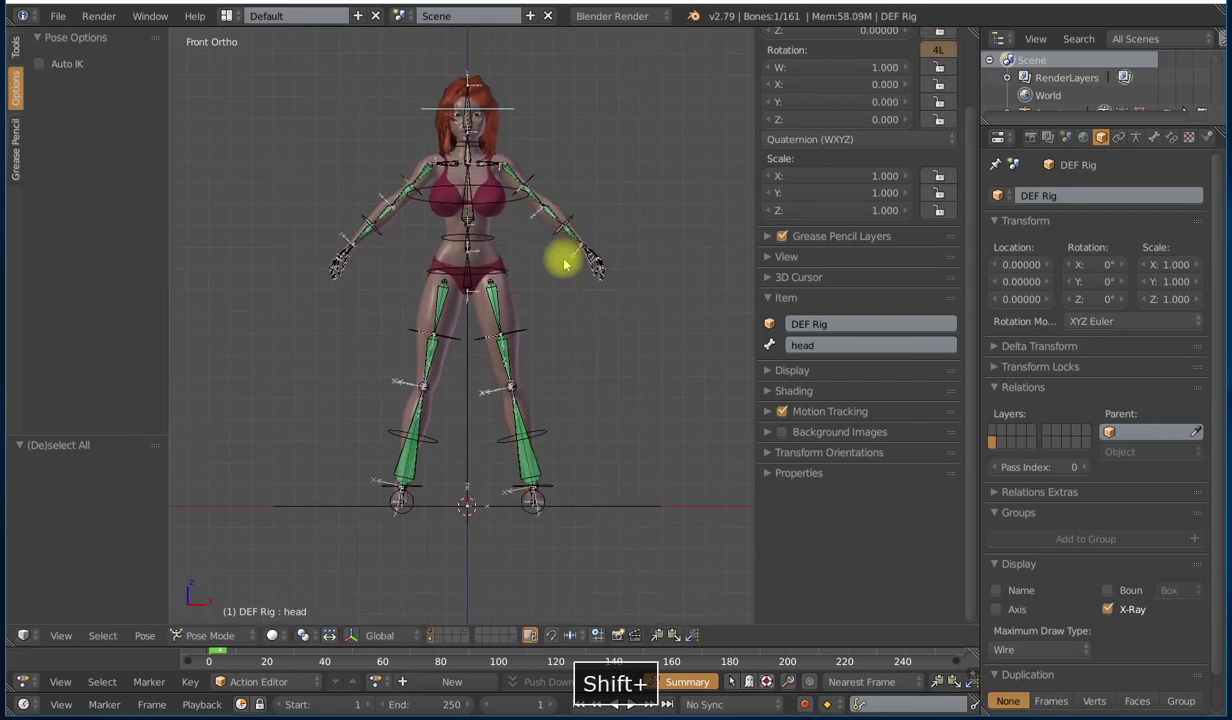
{"action": "scroll", "coordinate": [562, 266], "scroll_direction": "up", "scroll_amount": 3}
{"action": "right_click", "coordinate": [547, 286]}
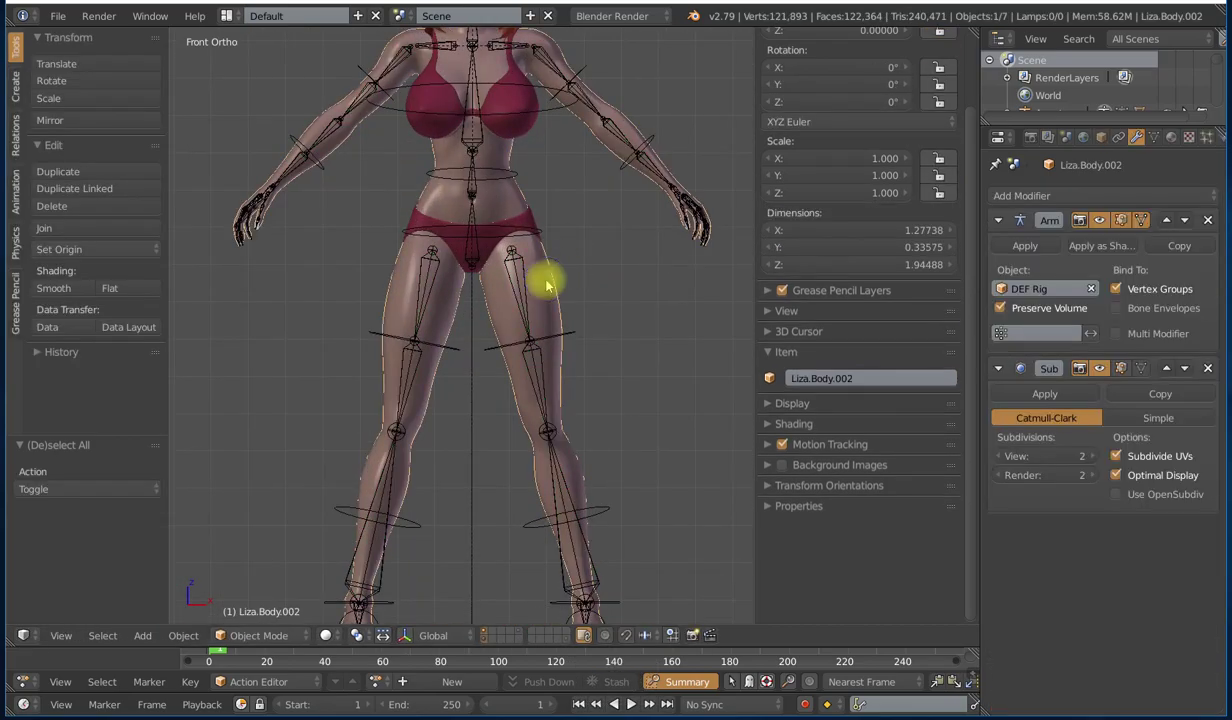
{"action": "right_click", "coordinate": [569, 338]}
{"action": "key", "text": "ctrl+Tab"}
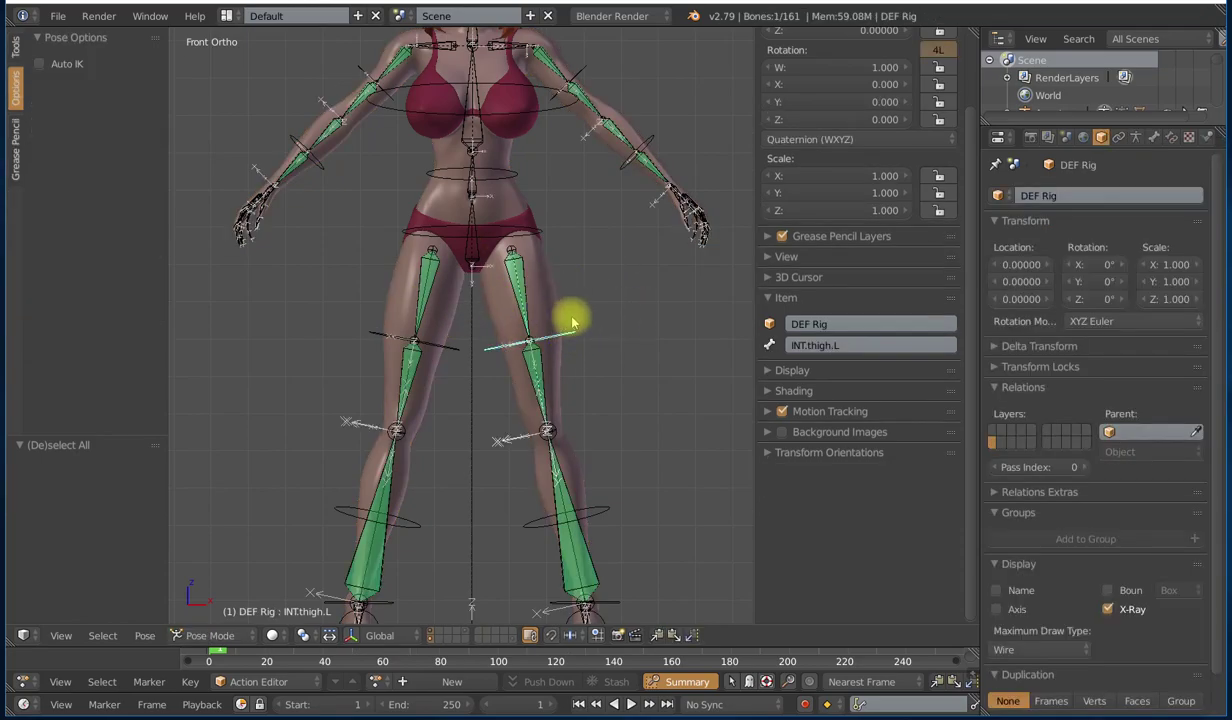
{"action": "scroll", "coordinate": [575, 328], "scroll_direction": "down", "scroll_amount": 4}
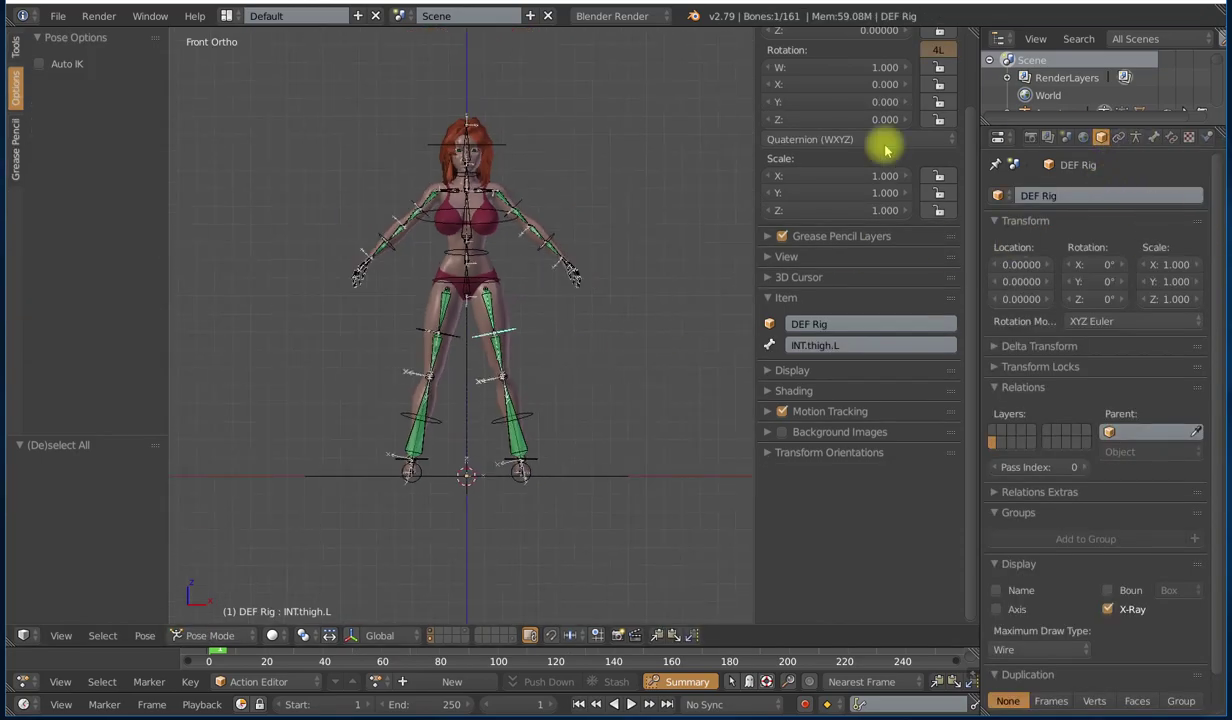
{"action": "middle_click_drag", "start_coordinate": [547, 290], "coordinate": [534, 355], "text": "shift"}
{"action": "scroll", "coordinate": [533, 353], "scroll_direction": "up", "scroll_amount": 1}
{"action": "scroll", "coordinate": [532, 350], "scroll_direction": "up", "scroll_amount": 1}
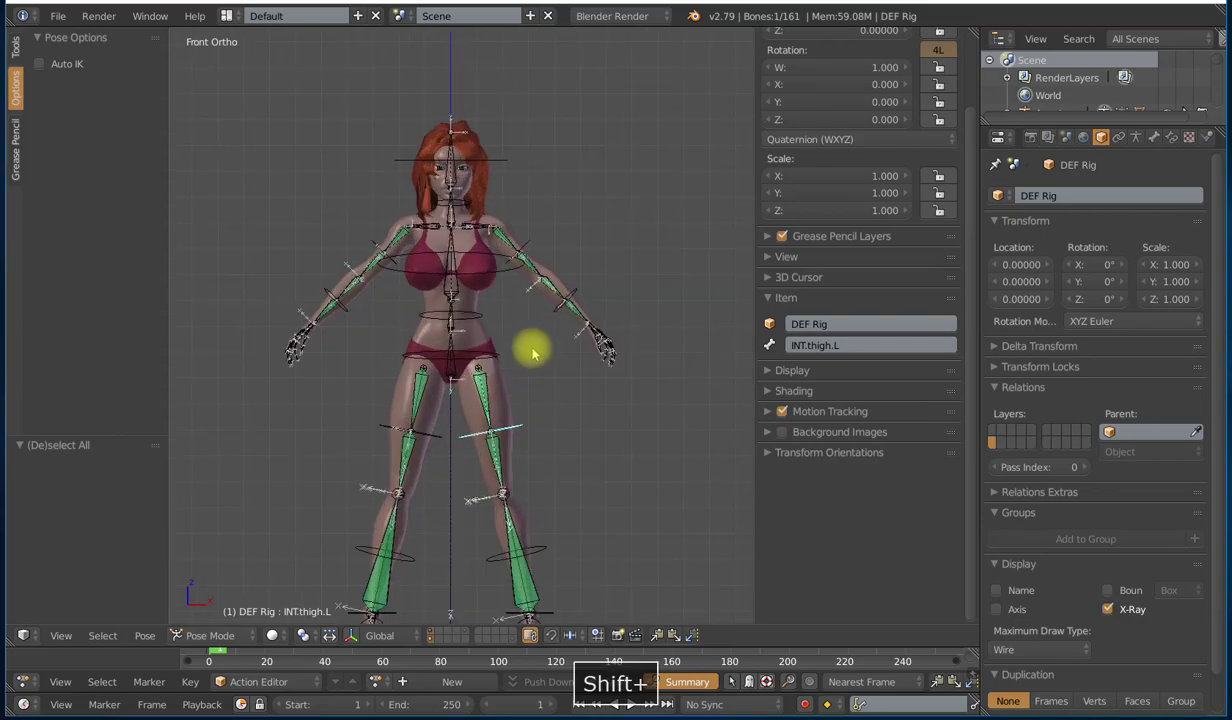
{"action": "key", "text": "r"}
{"action": "key", "text": "r"}
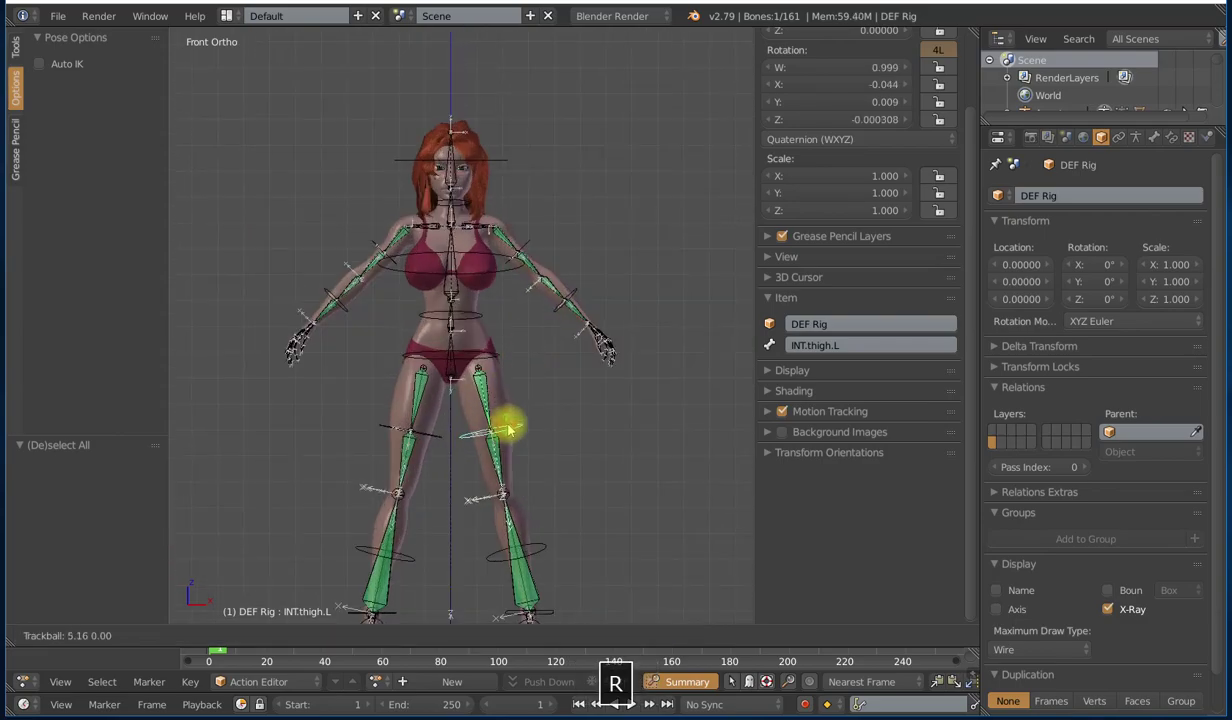
{"action": "right_click", "coordinate": [510, 424]}
Step: Select Liza.Bottom.002 and Liza.Top.002 together and check the top's vertex groups and modifiers
{"action": "scroll", "coordinate": [524, 408], "scroll_direction": "up", "scroll_amount": 3}
{"action": "right_click", "coordinate": [518, 362]}
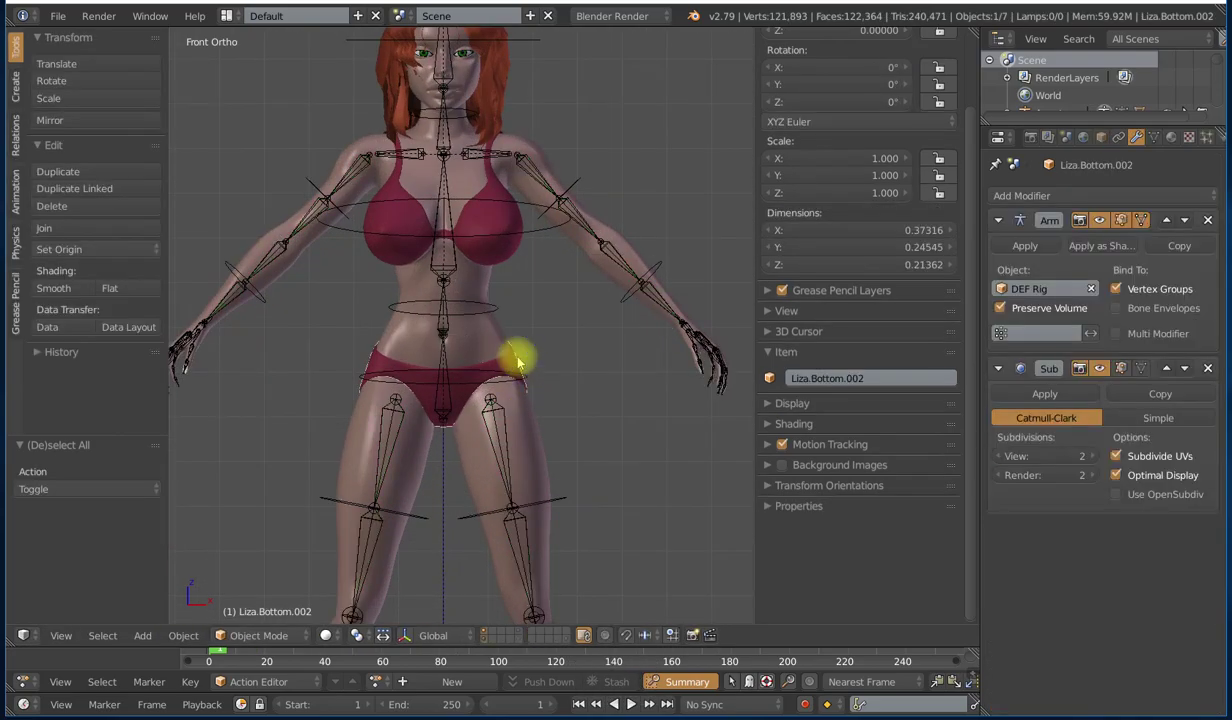
{"action": "right_click", "coordinate": [509, 253], "text": "shift"}
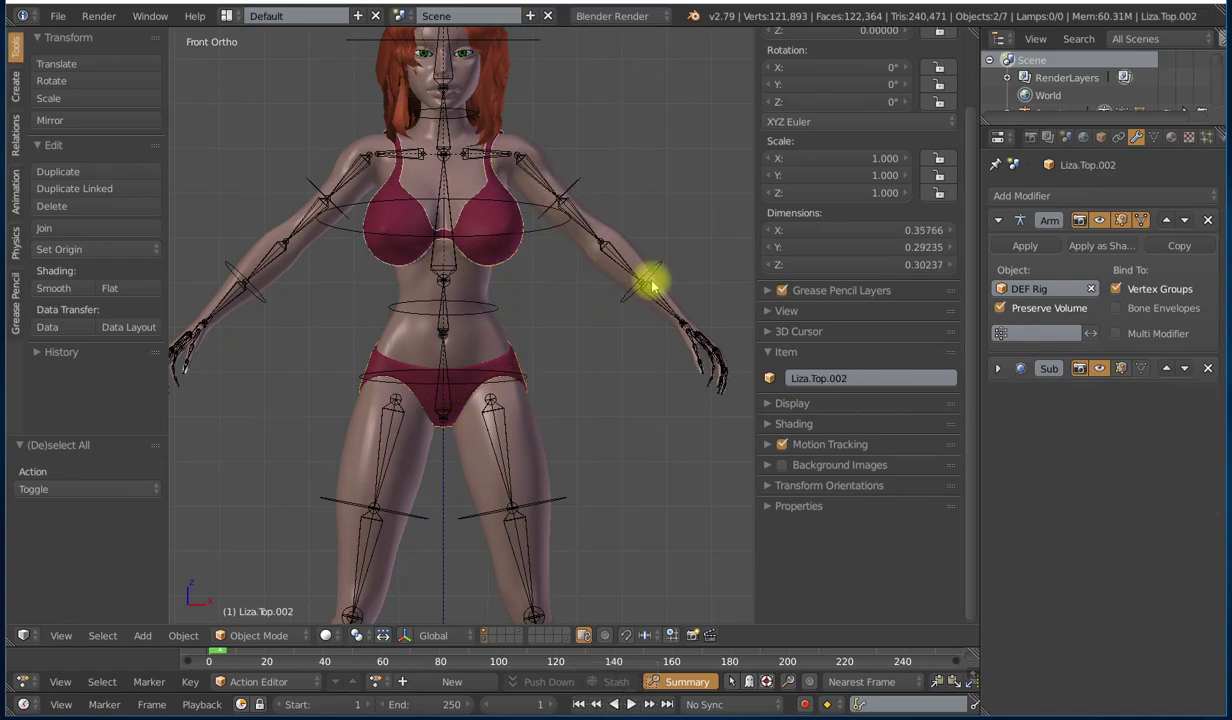
{"action": "scroll", "coordinate": [505, 243], "scroll_direction": "down", "scroll_amount": 3}
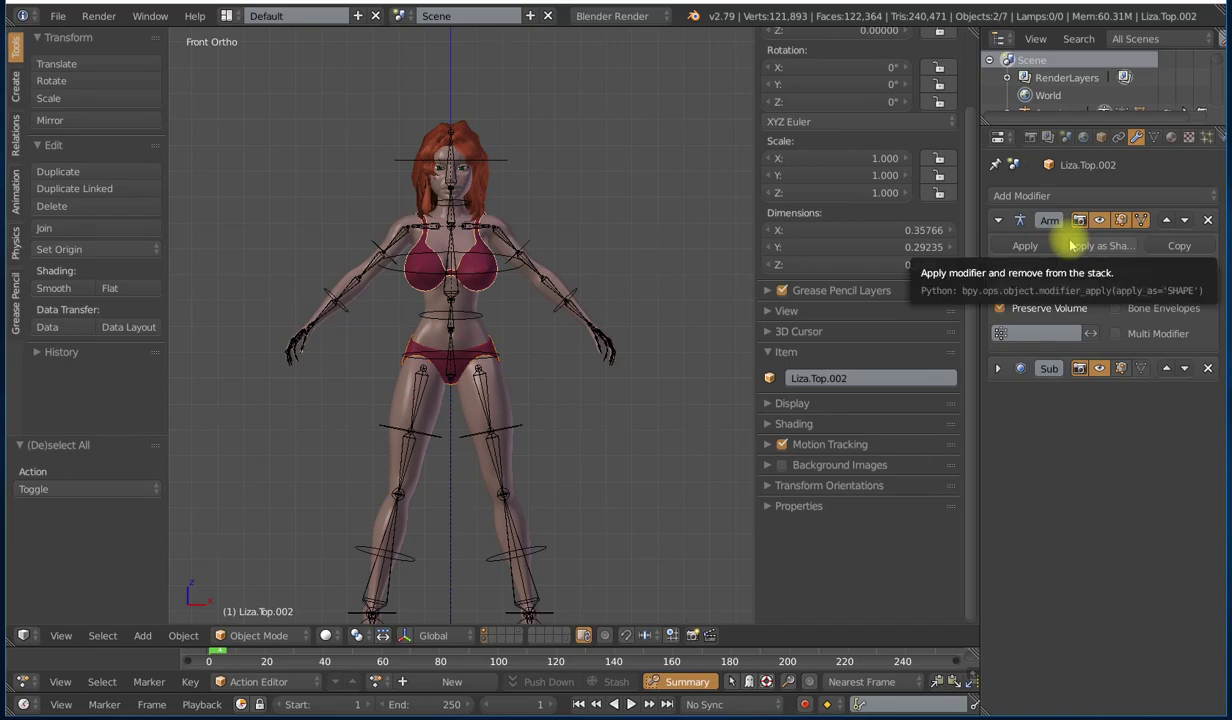
{"action": "left_click", "coordinate": [1153, 137]}
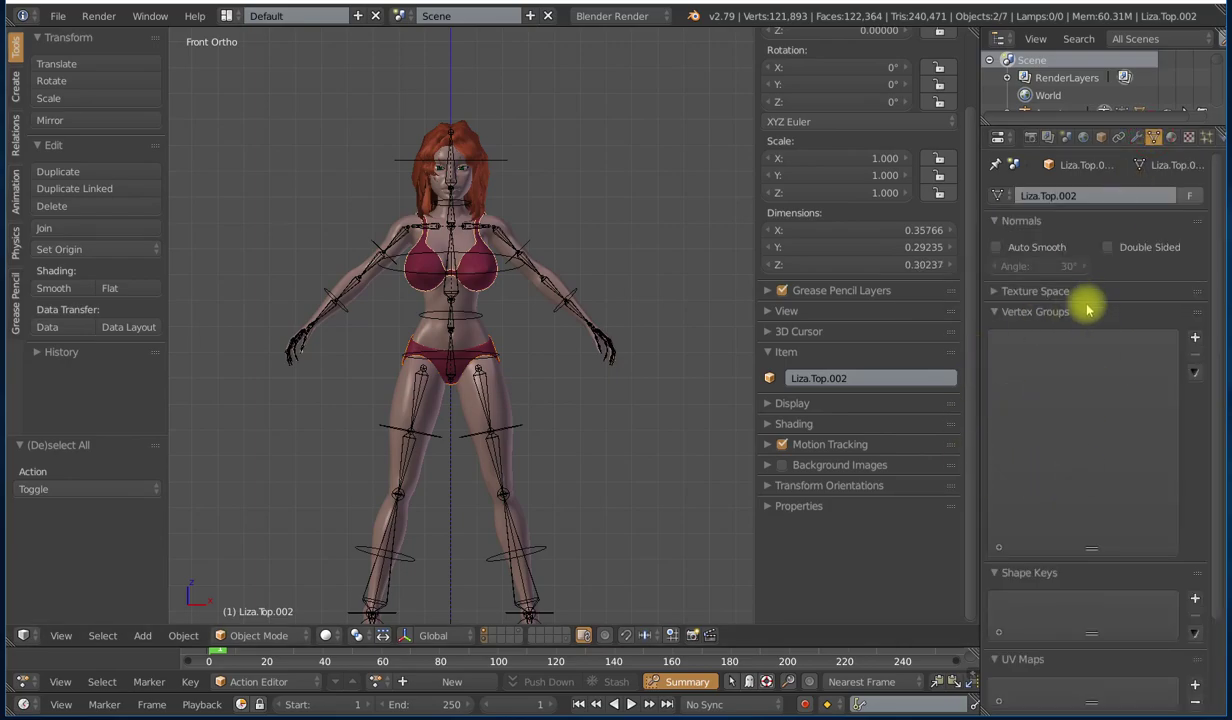
{"action": "left_click", "coordinate": [1137, 137]}
Step: Examine the modifiers of the body, bikini top and bikini bottom meshes and their relation to DEF Rig
{"action": "right_click", "coordinate": [495, 383]}
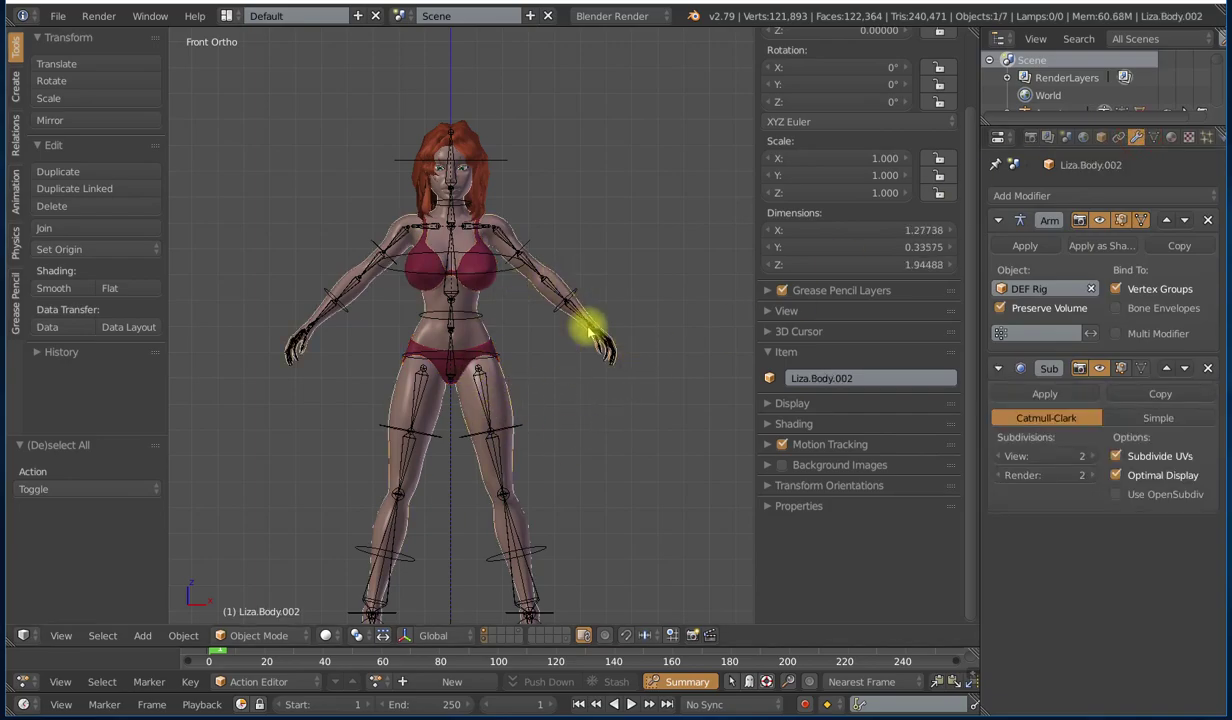
{"action": "right_click", "coordinate": [492, 346]}
{"action": "right_click", "coordinate": [489, 338]}
{"action": "right_click", "coordinate": [484, 280]}
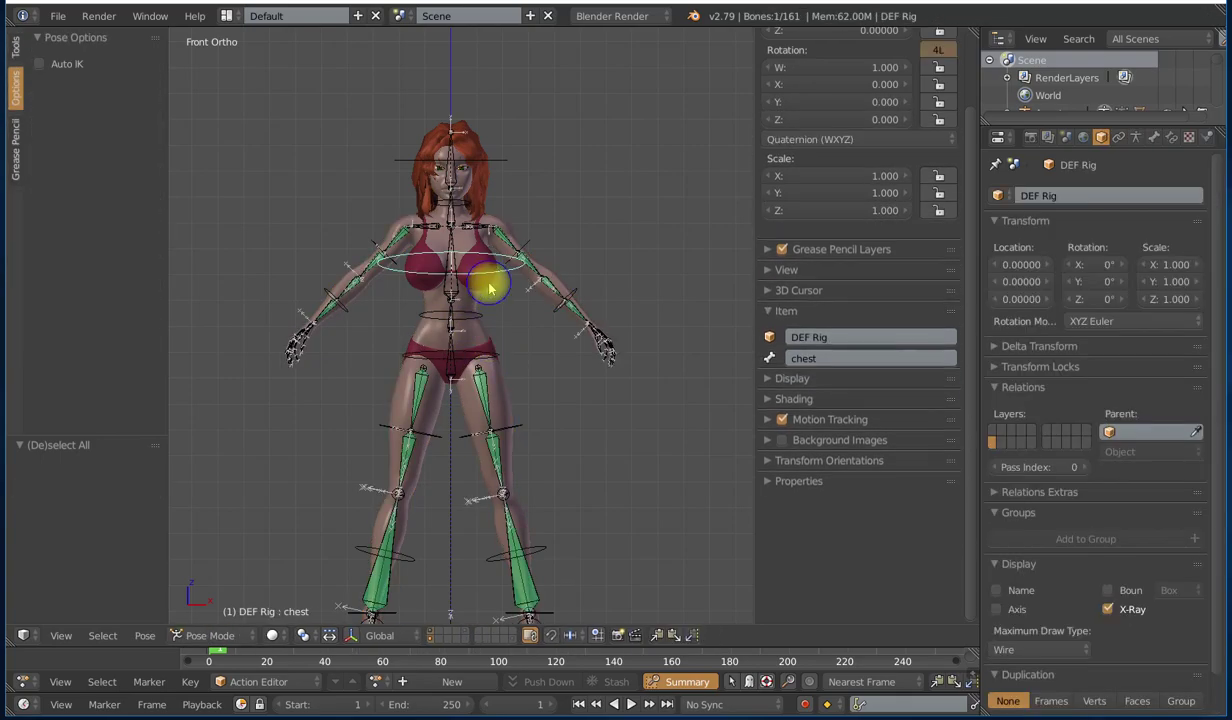
{"action": "right_click", "coordinate": [489, 288]}
{"action": "scroll", "coordinate": [489, 288], "scroll_direction": "up", "scroll_amount": 4}
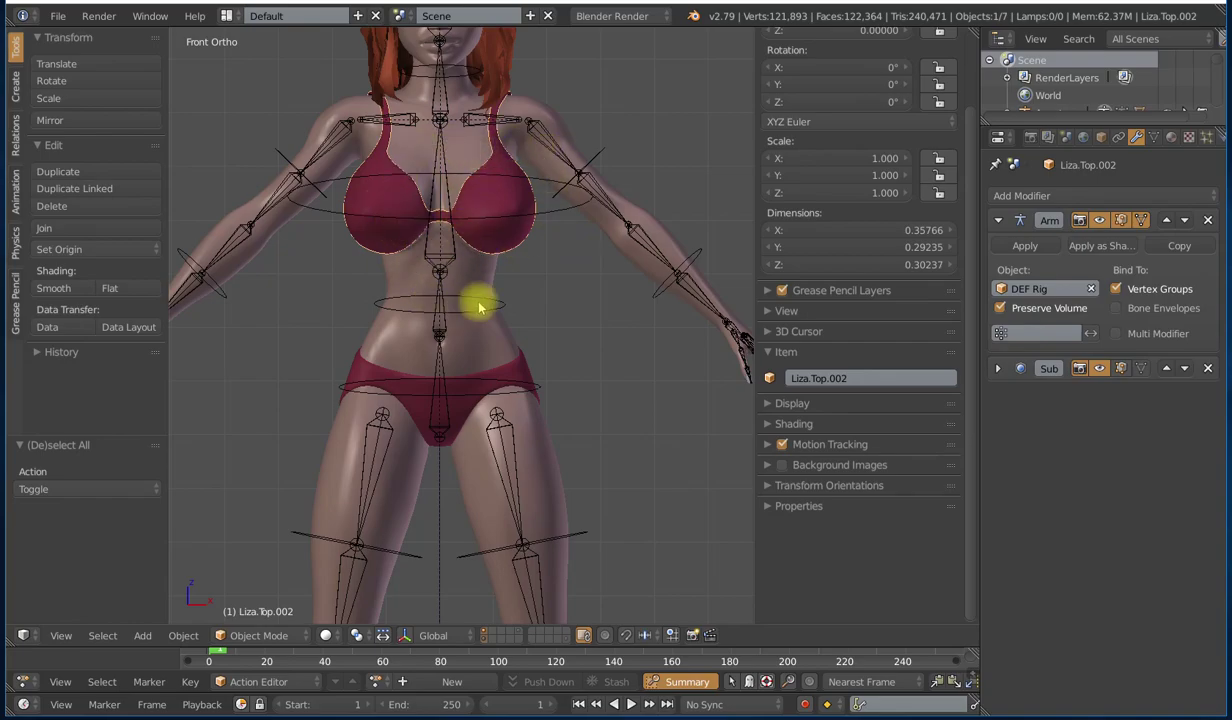
{"action": "right_click", "coordinate": [486, 283]}
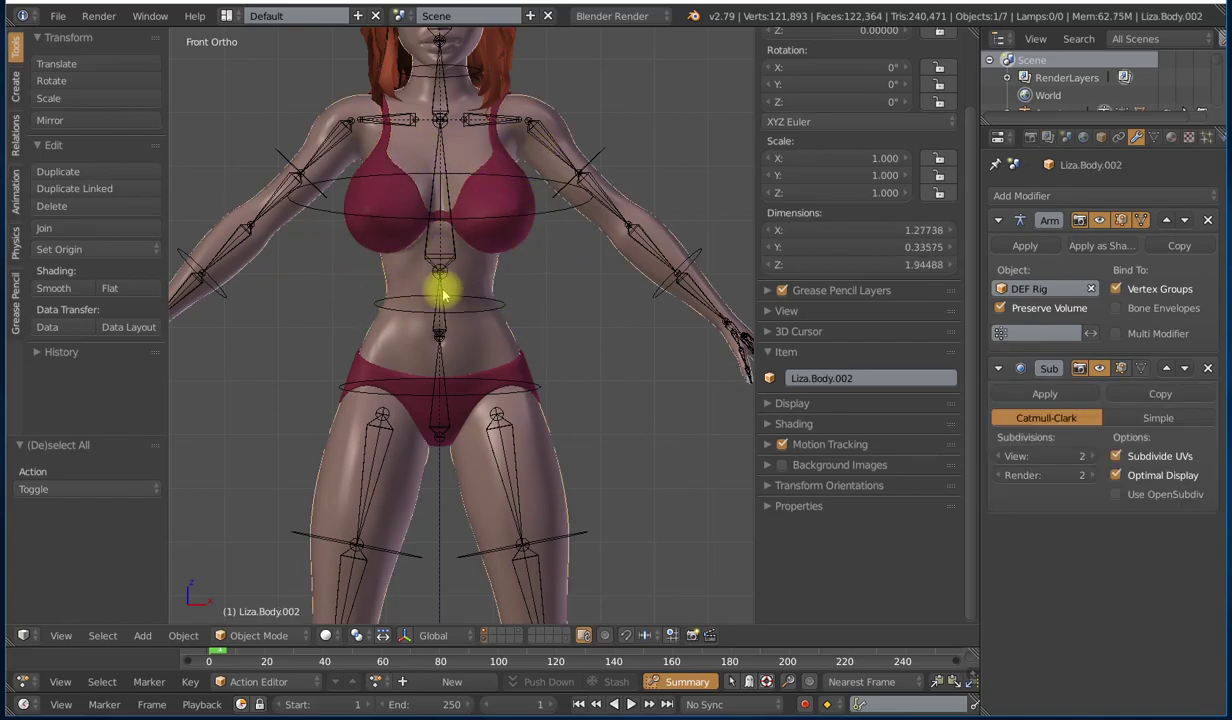
{"action": "scroll", "coordinate": [447, 313], "scroll_direction": "down", "scroll_amount": 3}
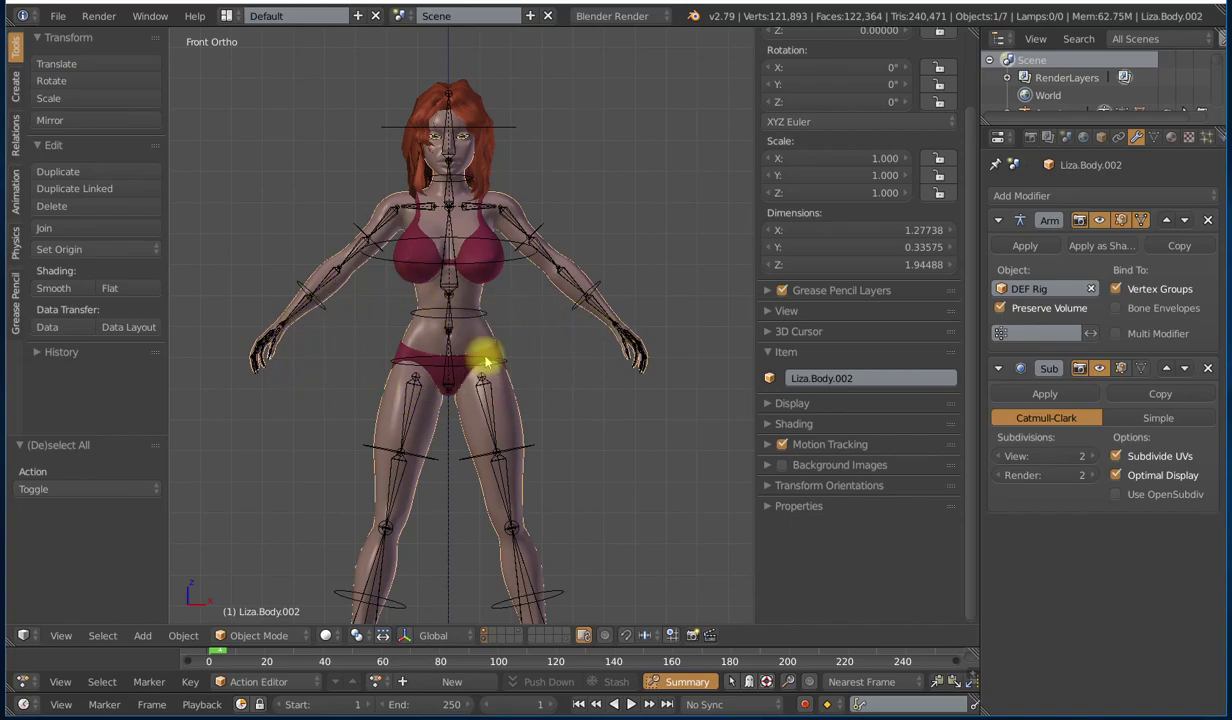
{"action": "right_click", "coordinate": [494, 285]}
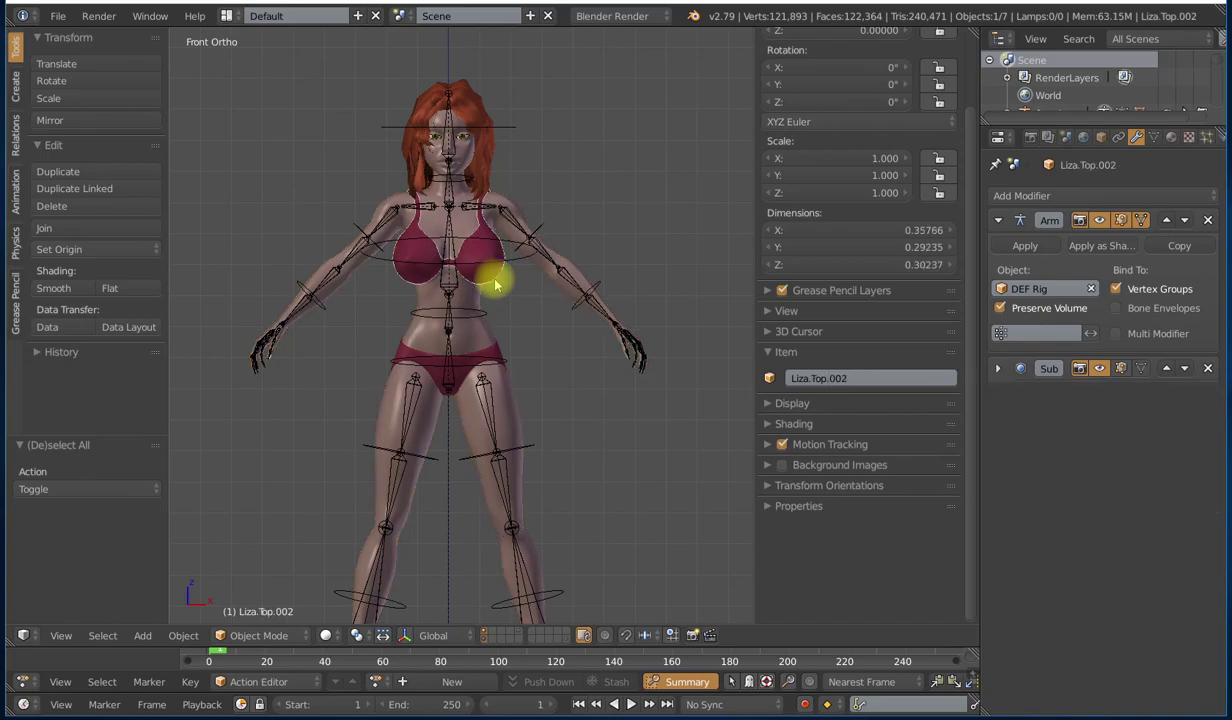
{"action": "right_click", "coordinate": [508, 402]}
{"action": "right_click", "coordinate": [499, 348]}
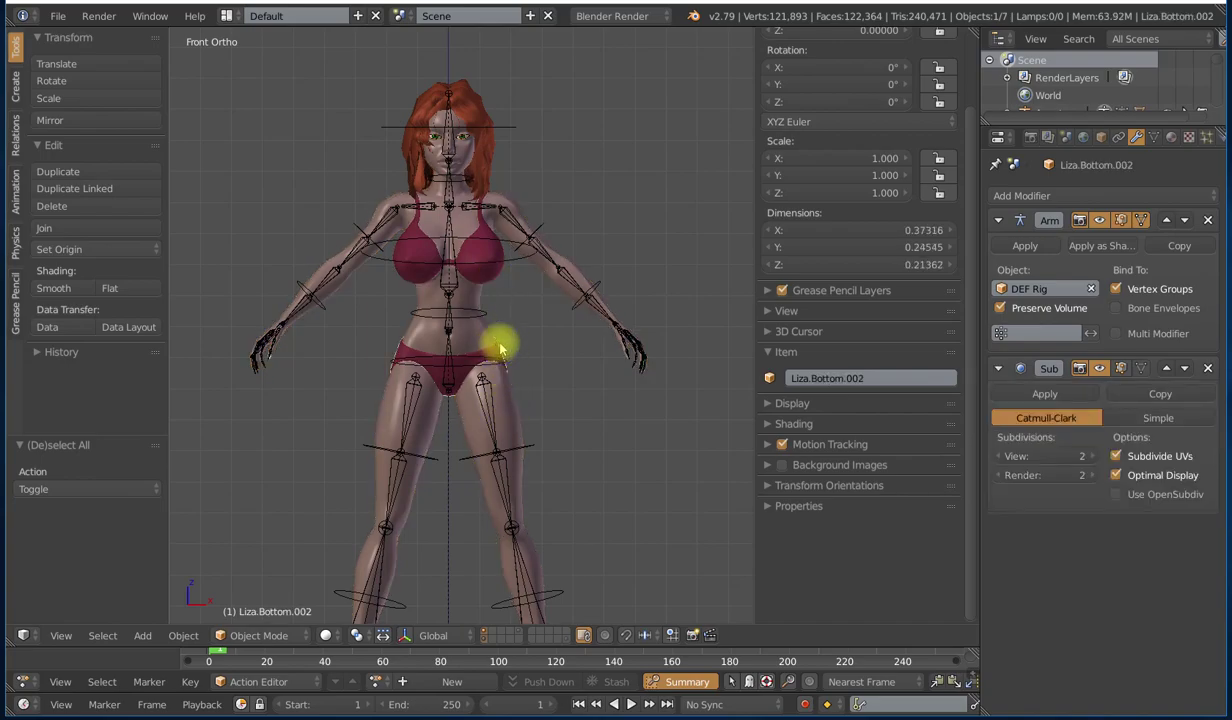
Step: Try rotating INT.thigh.L again to check whether the bikini bottom follows the body, and cancel the rotation
{"action": "scroll", "coordinate": [505, 360], "scroll_direction": "down", "scroll_amount": 2}
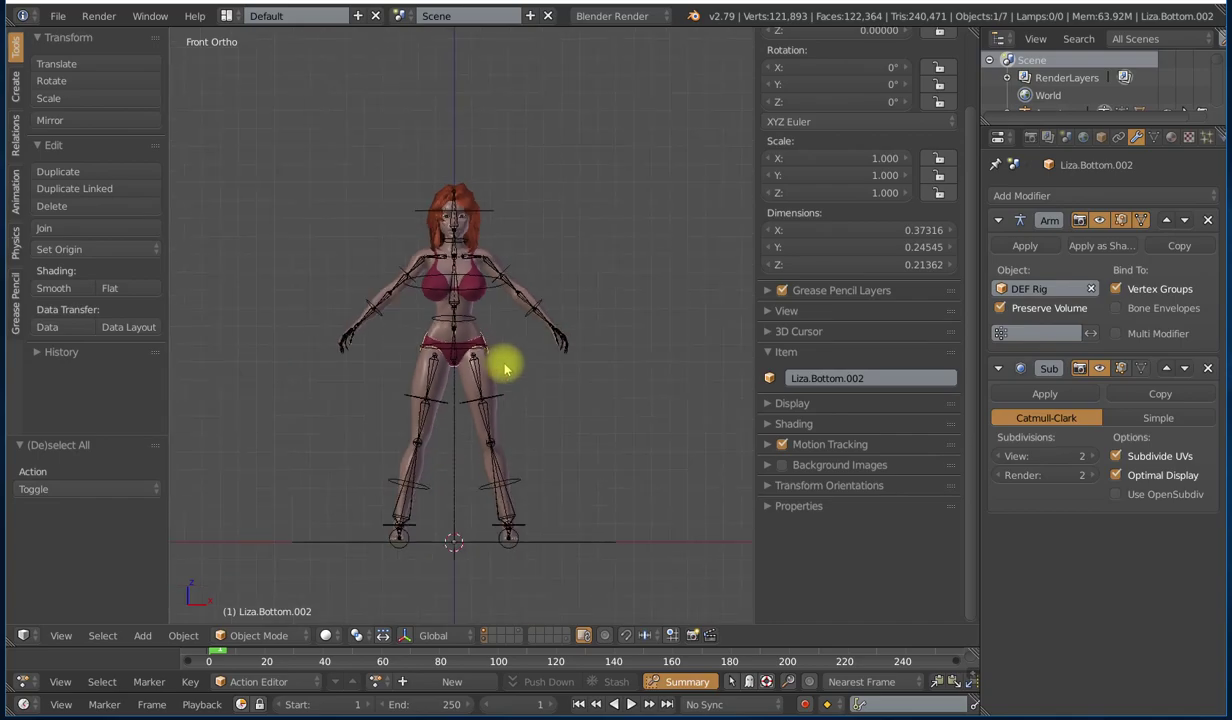
{"action": "right_click", "coordinate": [486, 388]}
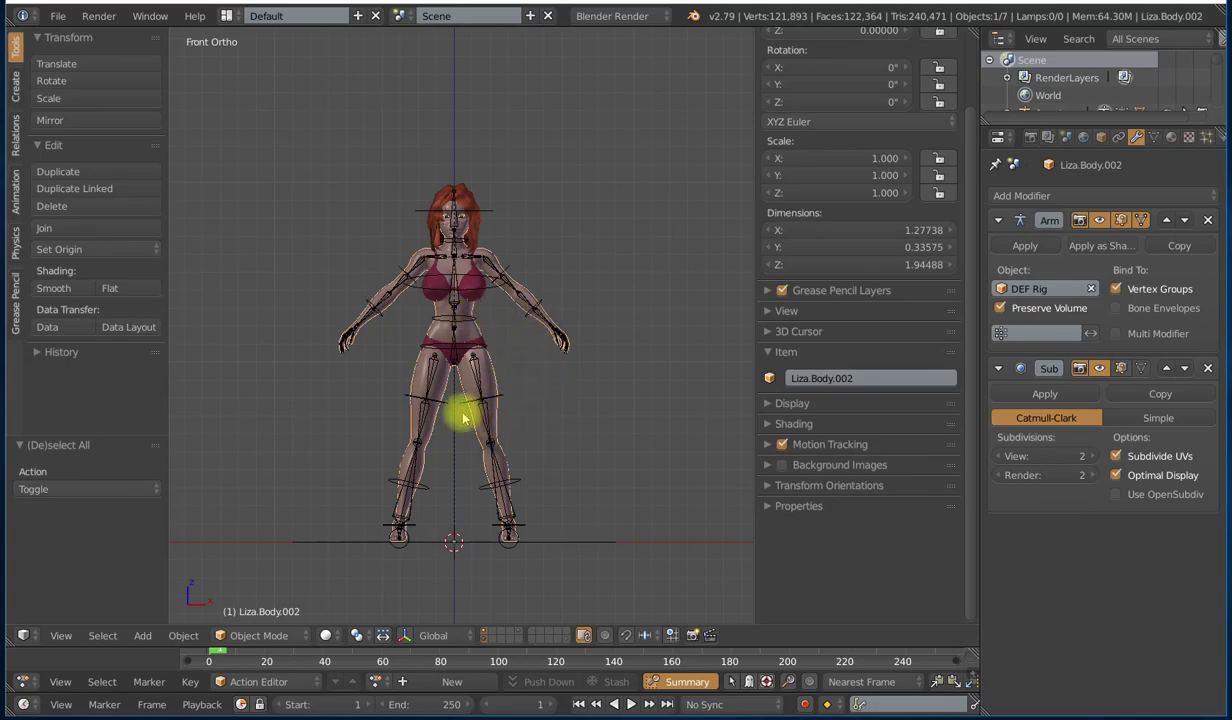
{"action": "right_click", "coordinate": [507, 396]}
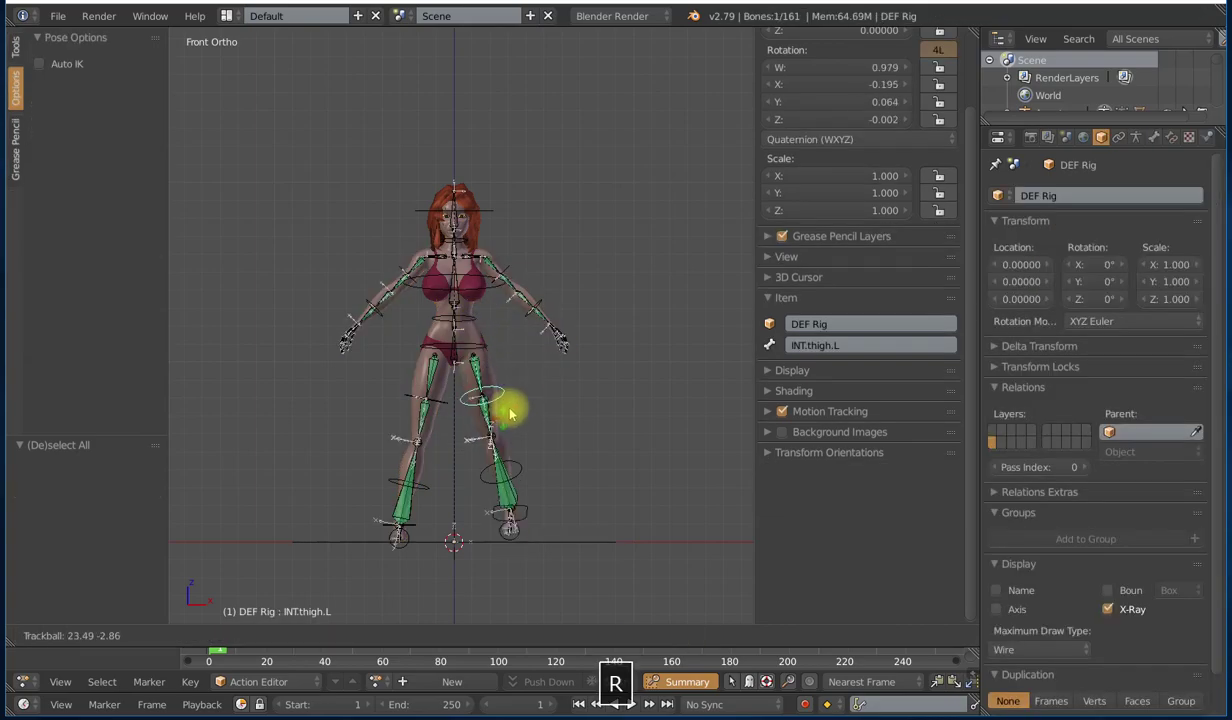
Step: Select Liza.Body.002, add Liza.Bottom.002 as the active object, and enter Weight Paint mode
{"action": "scroll", "coordinate": [505, 405], "scroll_direction": "up", "scroll_amount": 4}
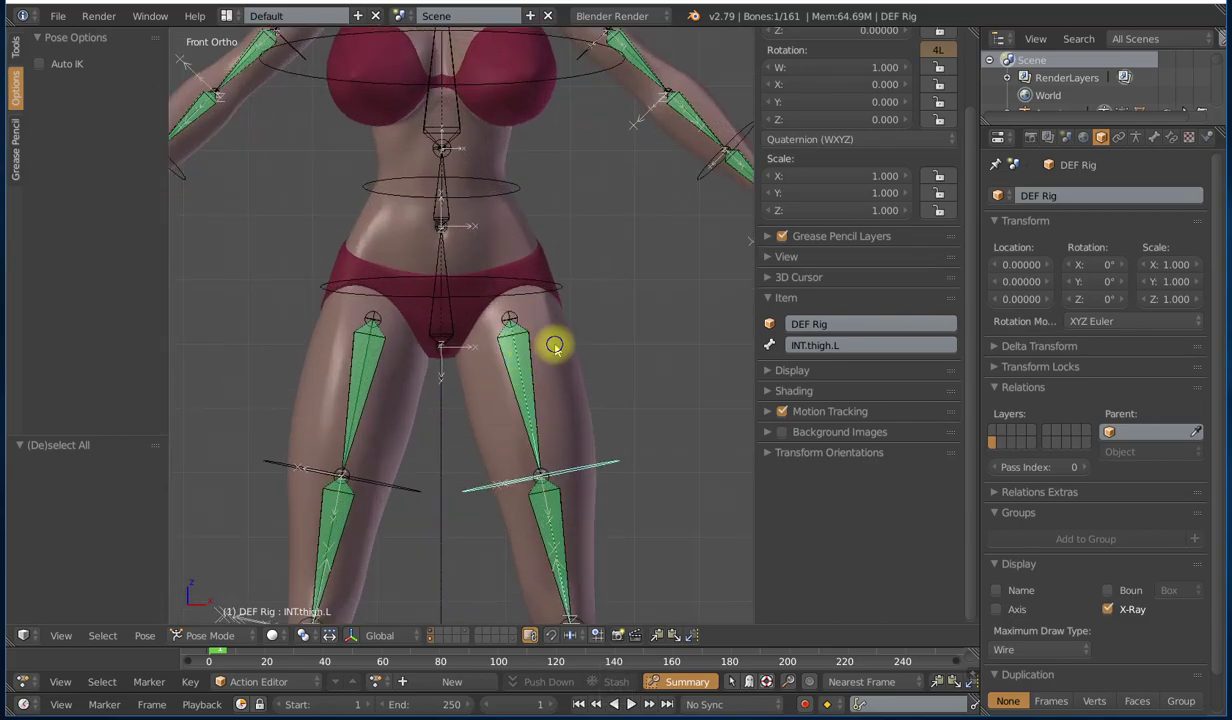
{"action": "right_click", "coordinate": [535, 331]}
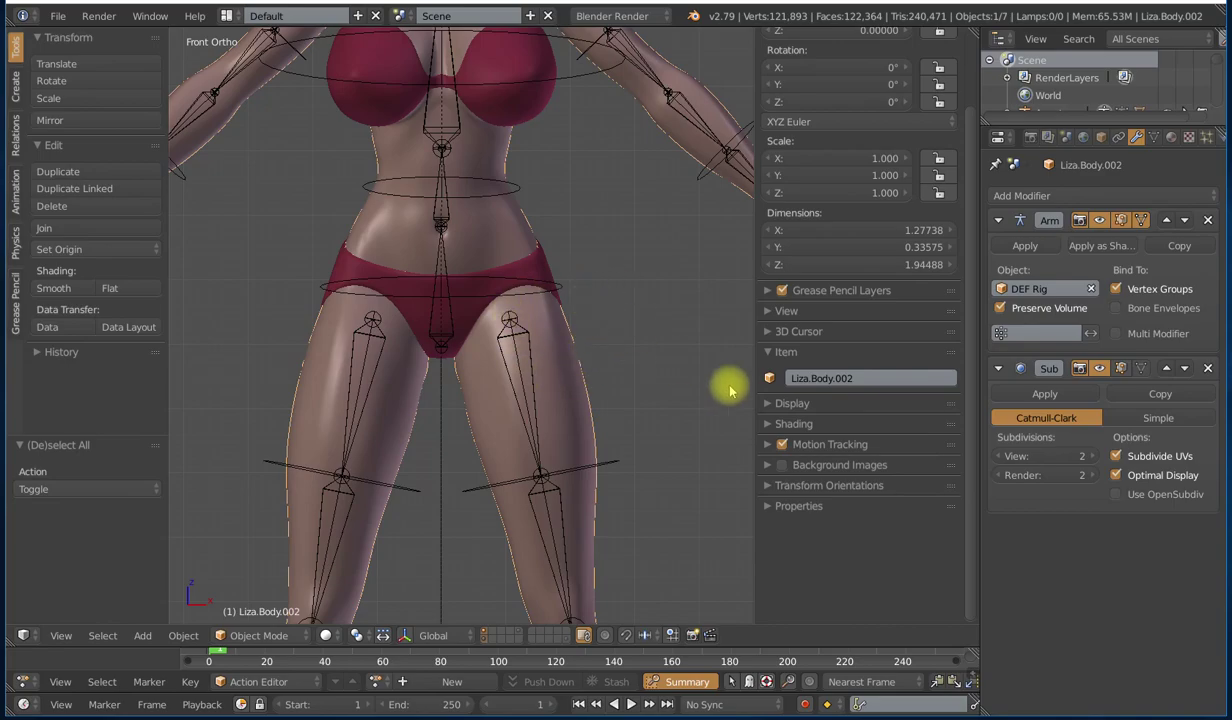
{"action": "right_click", "coordinate": [520, 248], "text": "shift"}
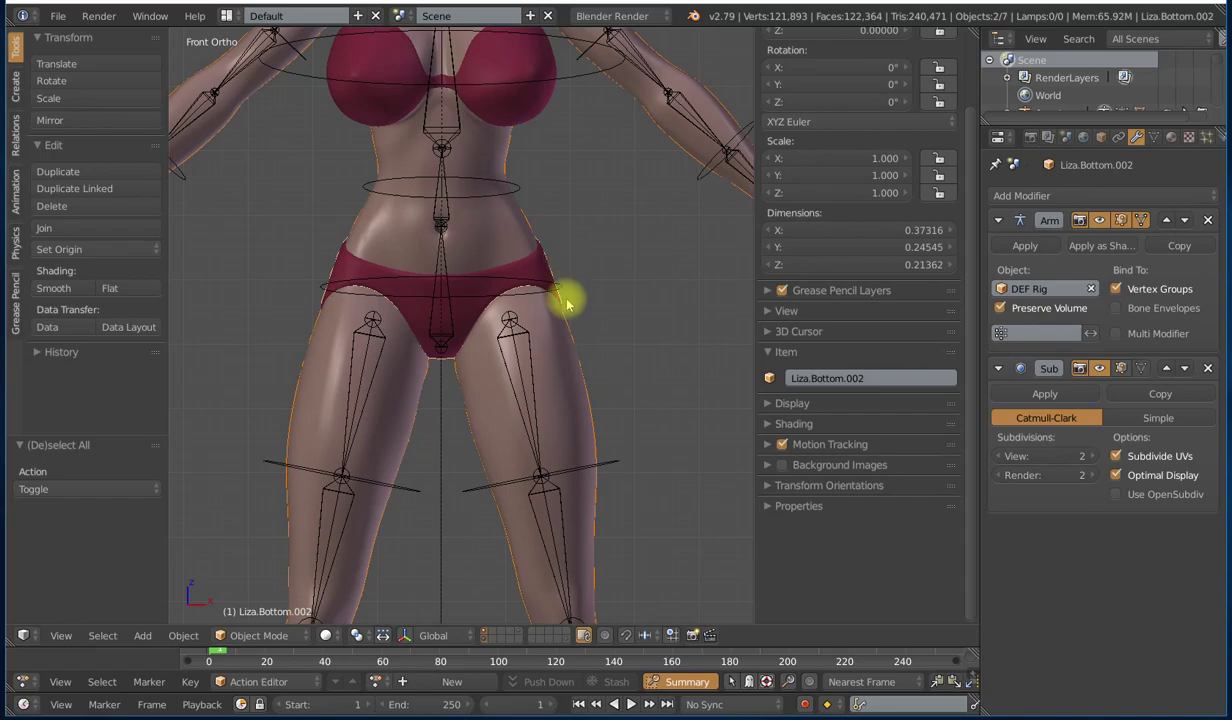
{"action": "key", "text": "ctrl+Tab"}
{"action": "scroll", "coordinate": [566, 303], "scroll_direction": "down", "scroll_amount": 3}
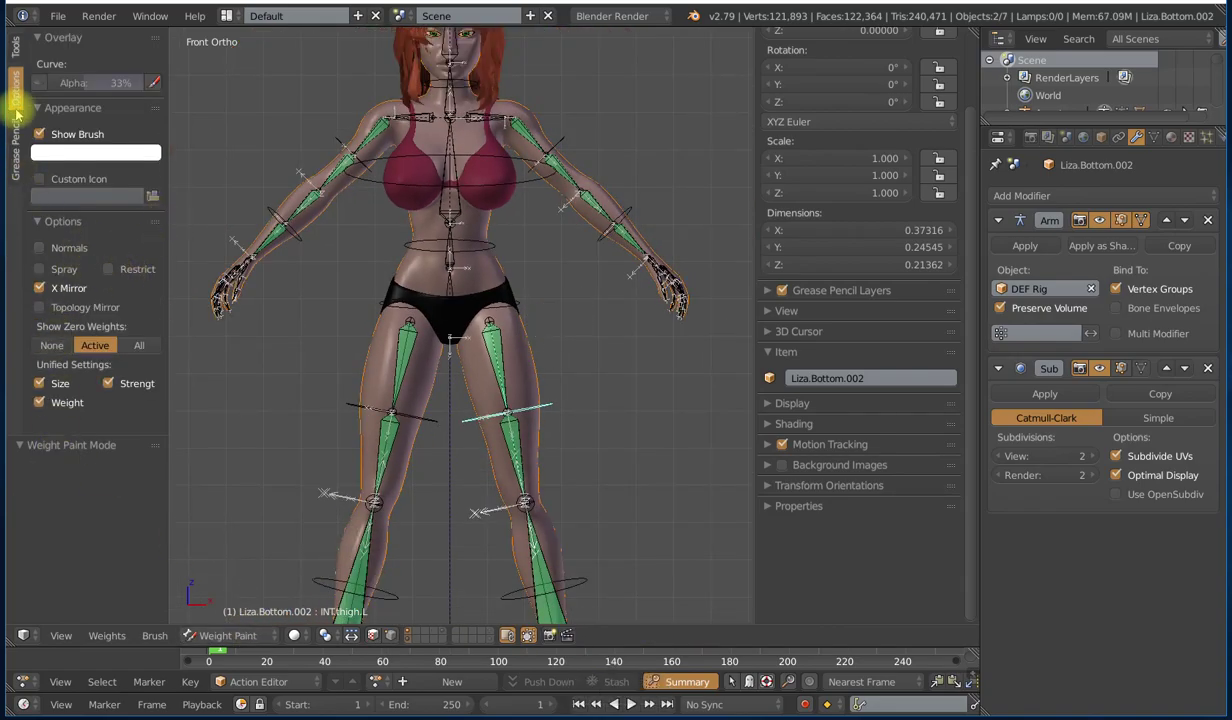
Step: Run Transfer Weights from the body mesh to the active bikini bottom
{"action": "left_click", "coordinate": [15, 46]}
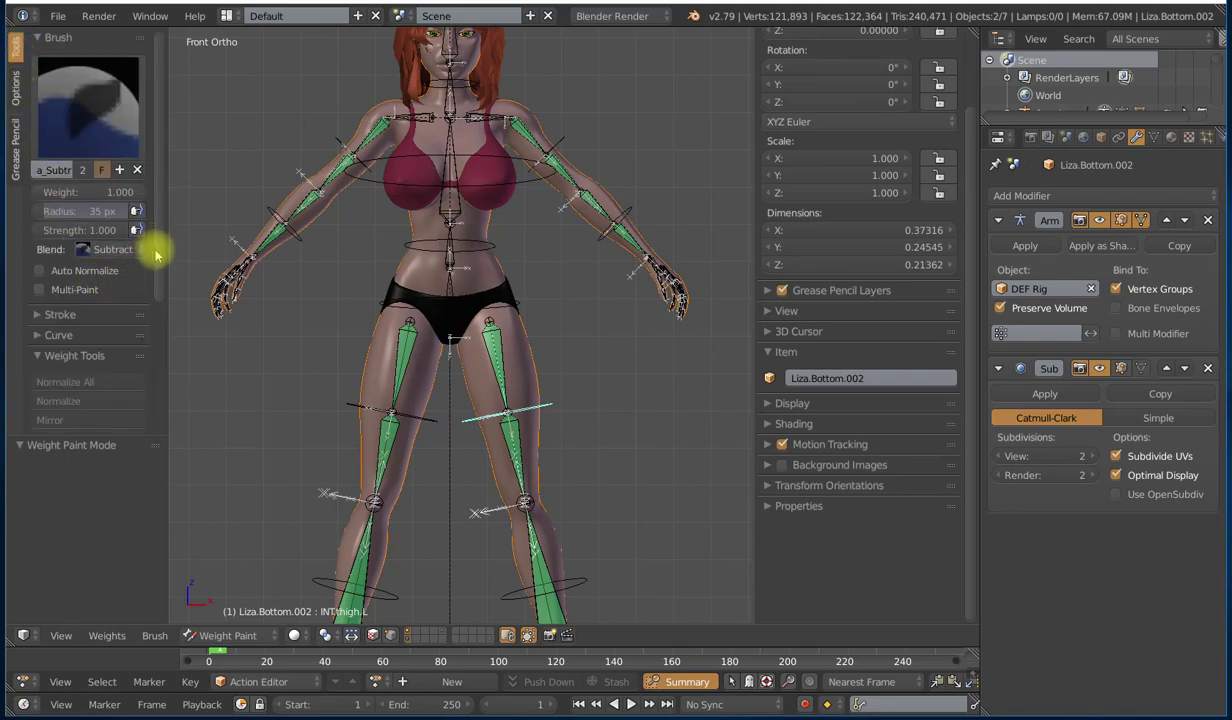
{"action": "scroll", "coordinate": [158, 265], "scroll_direction": "down", "scroll_amount": 2}
{"action": "left_click", "coordinate": [107, 636]}
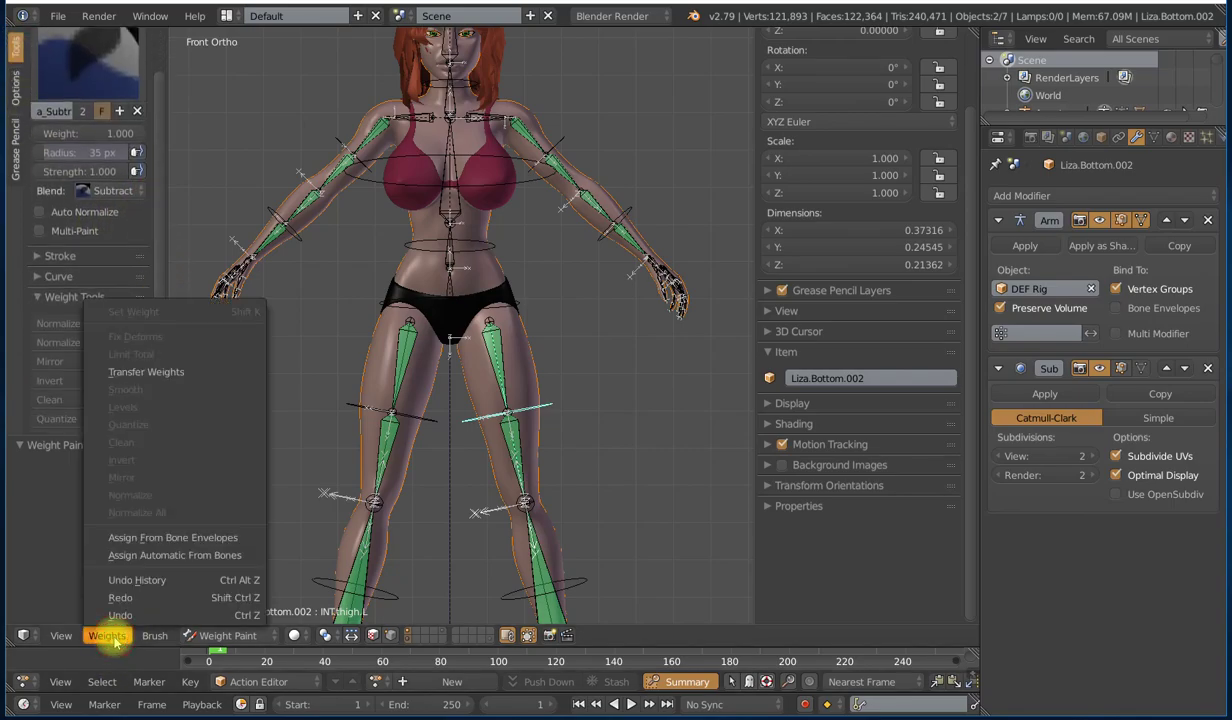
{"action": "left_click", "coordinate": [137, 371]}
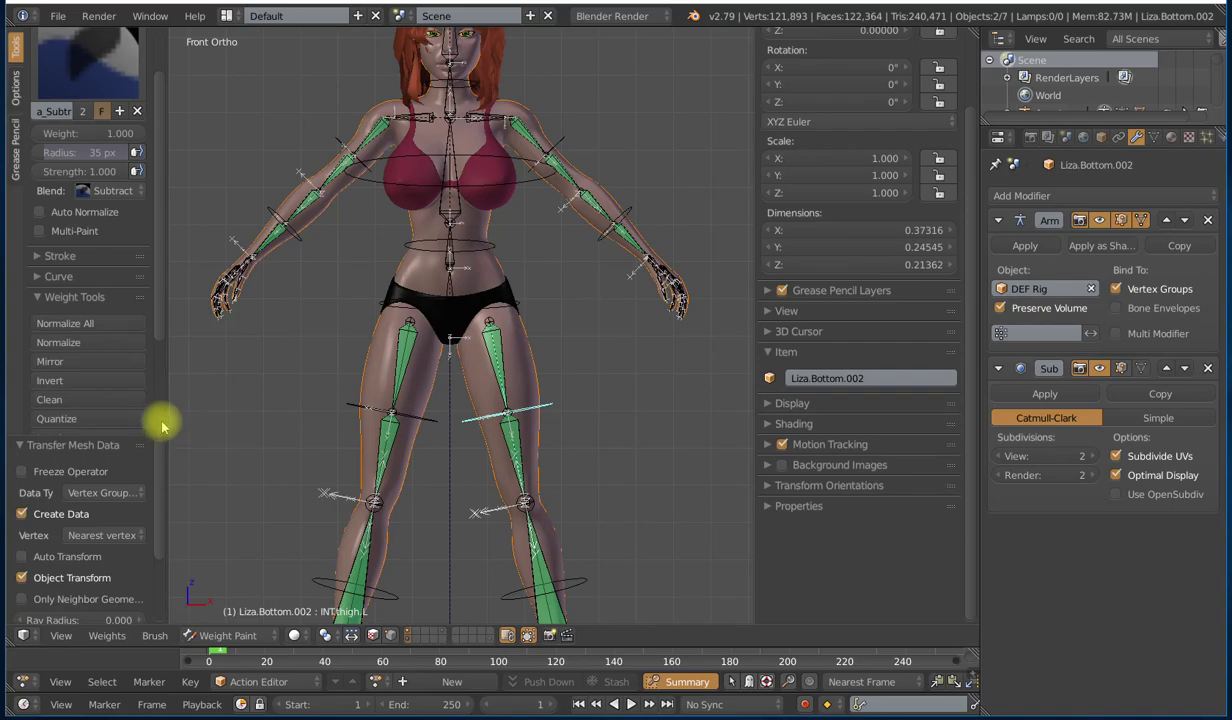
Step: Set the vertex mapping of the weight transfer to Nearest Face Interpolated
{"action": "left_click_drag", "start_coordinate": [167, 418], "coordinate": [227, 423]}
{"action": "mouse_move", "coordinate": [222, 472]}
{"action": "left_mouse_down"}
{"action": "mouse_move", "coordinate": [222, 513]}
{"action": "mouse_move", "coordinate": [220, 479]}
{"action": "left_mouse_up"}
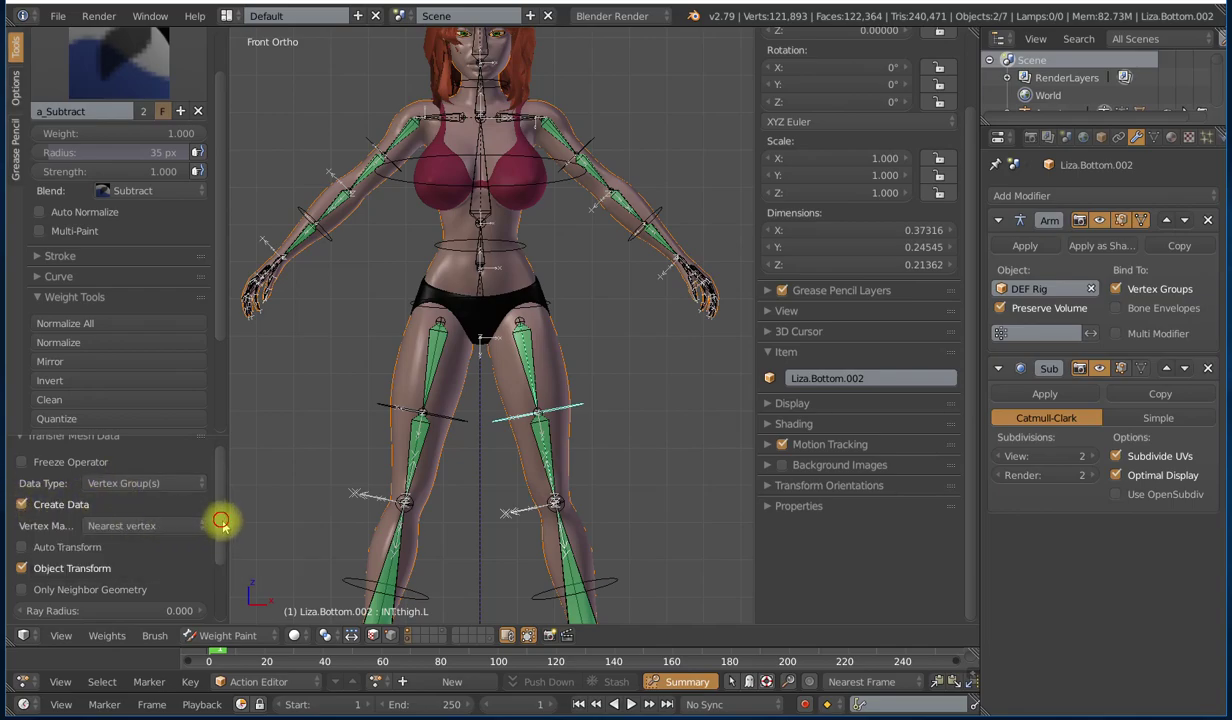
{"action": "scroll", "coordinate": [221, 521], "scroll_direction": "down", "scroll_amount": 1}
{"action": "left_click", "coordinate": [128, 495]}
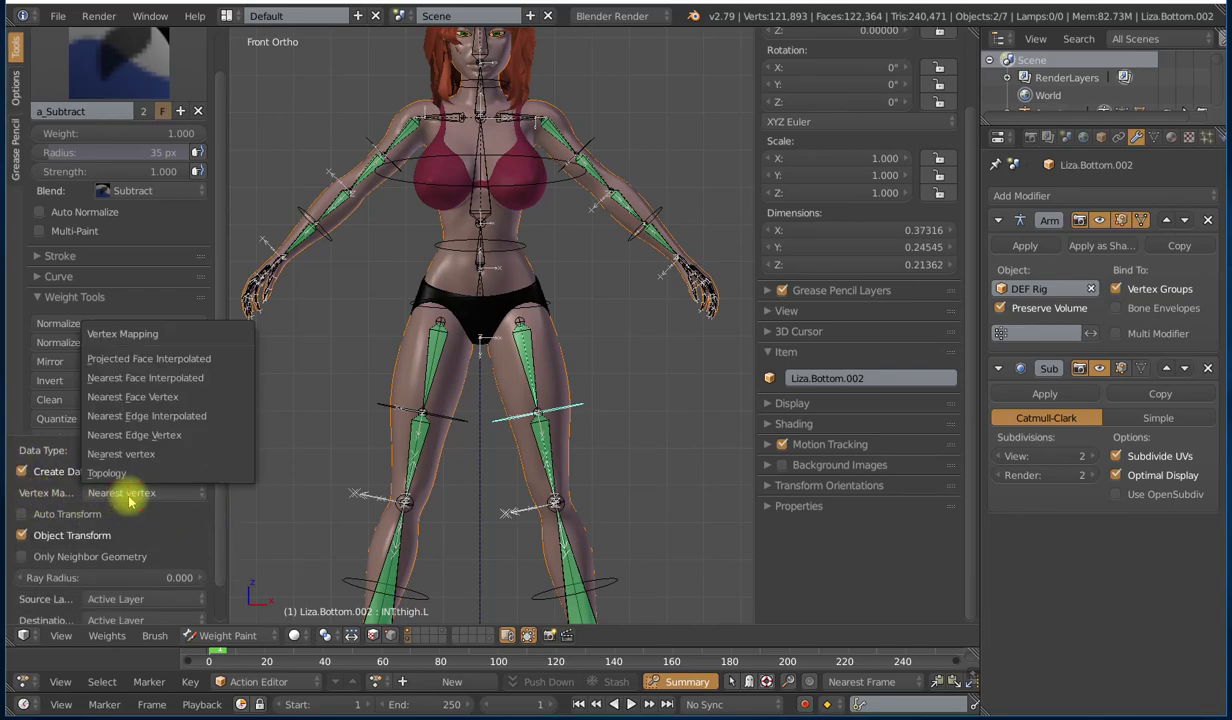
{"action": "left_click", "coordinate": [151, 377]}
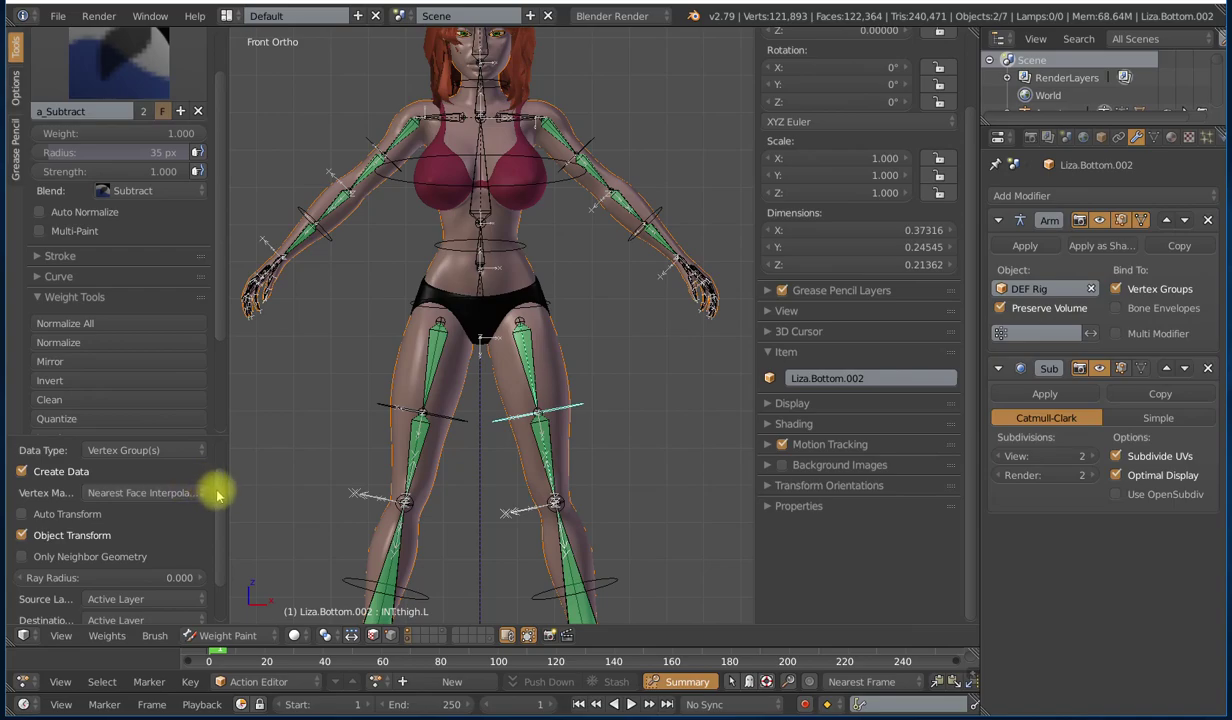
Step: Set the transfer's source layers to By Name and destination layers to All Layers, and leave Weight Paint mode
{"action": "scroll", "coordinate": [216, 505], "scroll_direction": "down", "scroll_amount": 2}
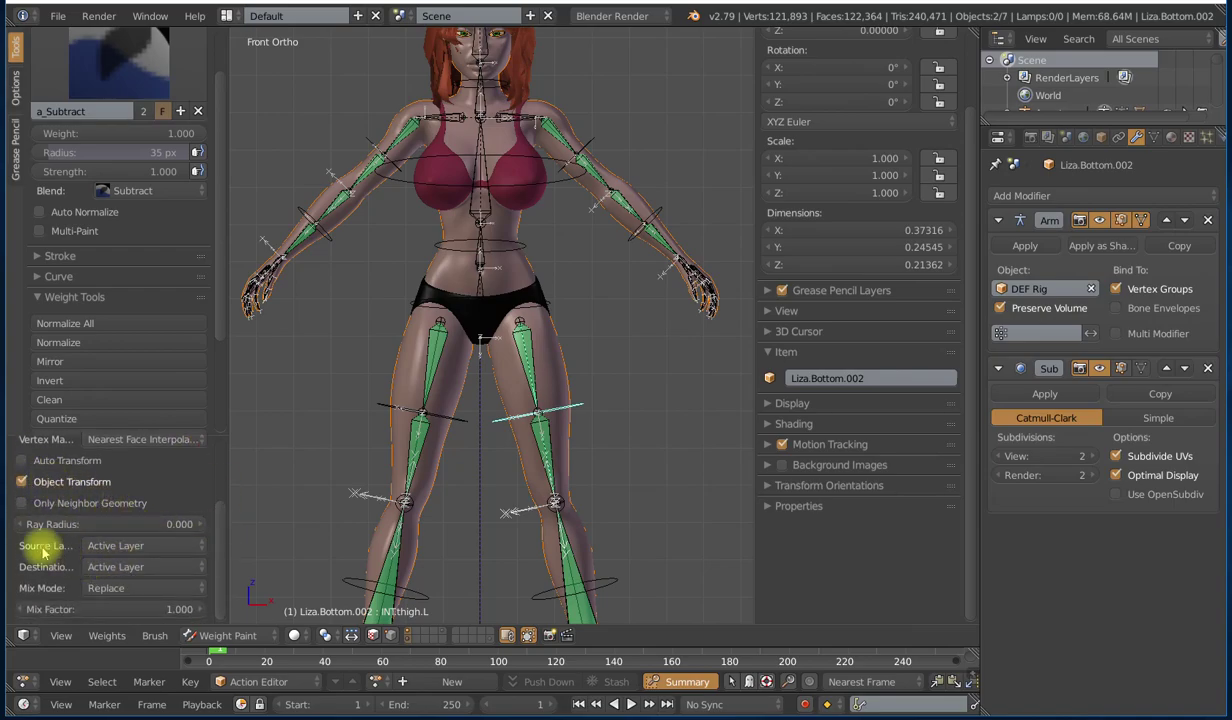
{"action": "left_click", "coordinate": [100, 545]}
{"action": "left_click", "coordinate": [104, 508]}
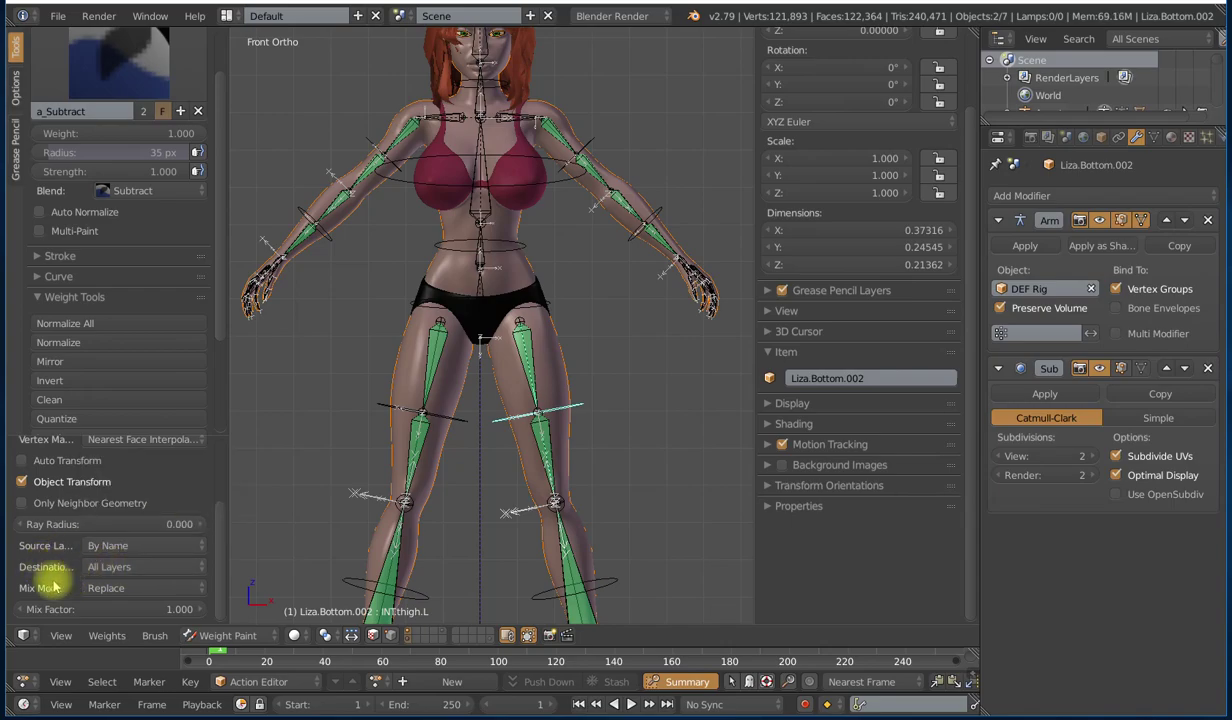
{"action": "scroll", "coordinate": [631, 392], "scroll_direction": "up", "scroll_amount": 2}
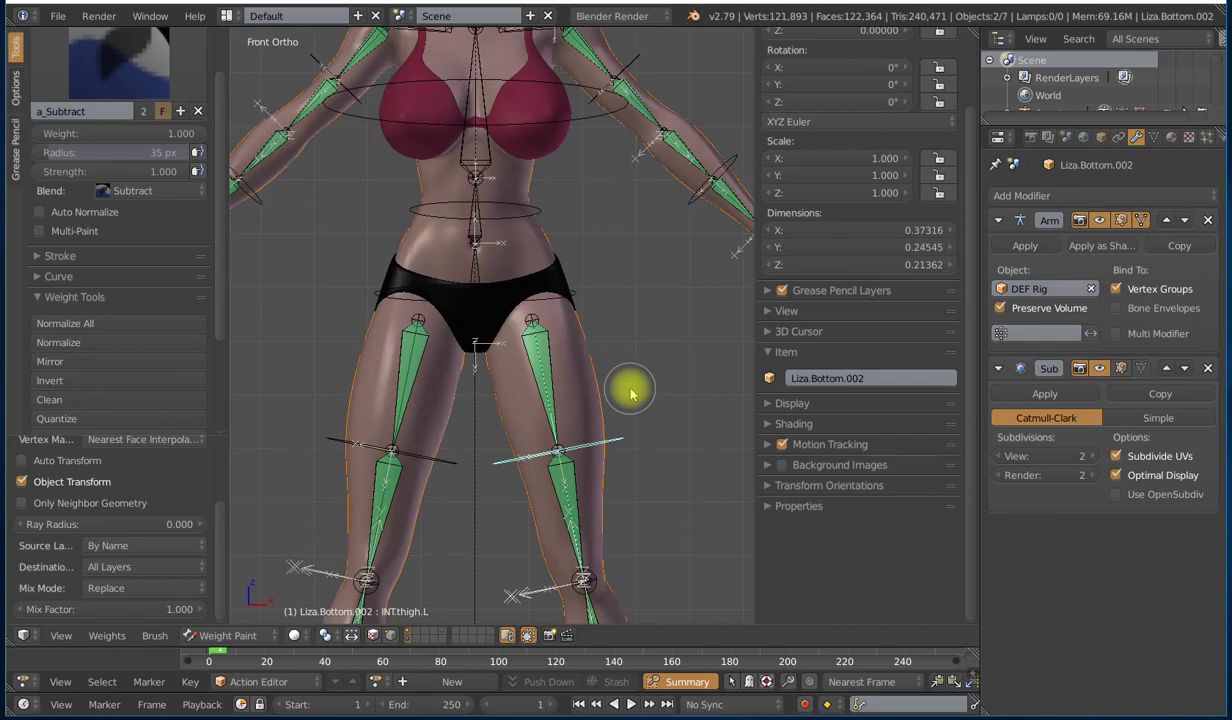
{"action": "scroll", "coordinate": [631, 392], "scroll_direction": "down", "scroll_amount": 3}
{"action": "key", "text": "ctrl+Tab"}
Step: Test-rotate the hip bone of DEF Rig to check how the bikini bottom deforms, and cancel the rotation
{"action": "scroll", "coordinate": [583, 366], "scroll_direction": "up", "scroll_amount": 1}
{"action": "middle_click_drag", "start_coordinate": [577, 350], "coordinate": [530, 381], "text": "shift"}
{"action": "scroll", "coordinate": [530, 380], "scroll_direction": "up", "scroll_amount": 1}
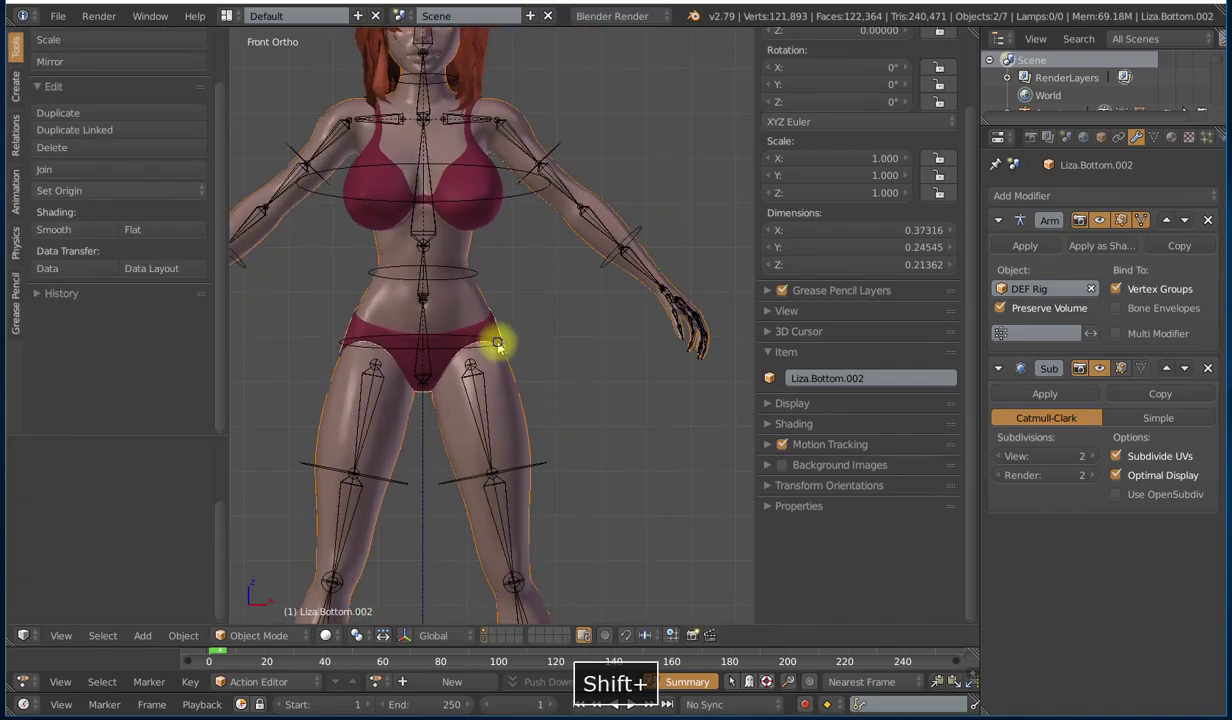
{"action": "right_click", "coordinate": [498, 341]}
{"action": "key", "text": "r"}
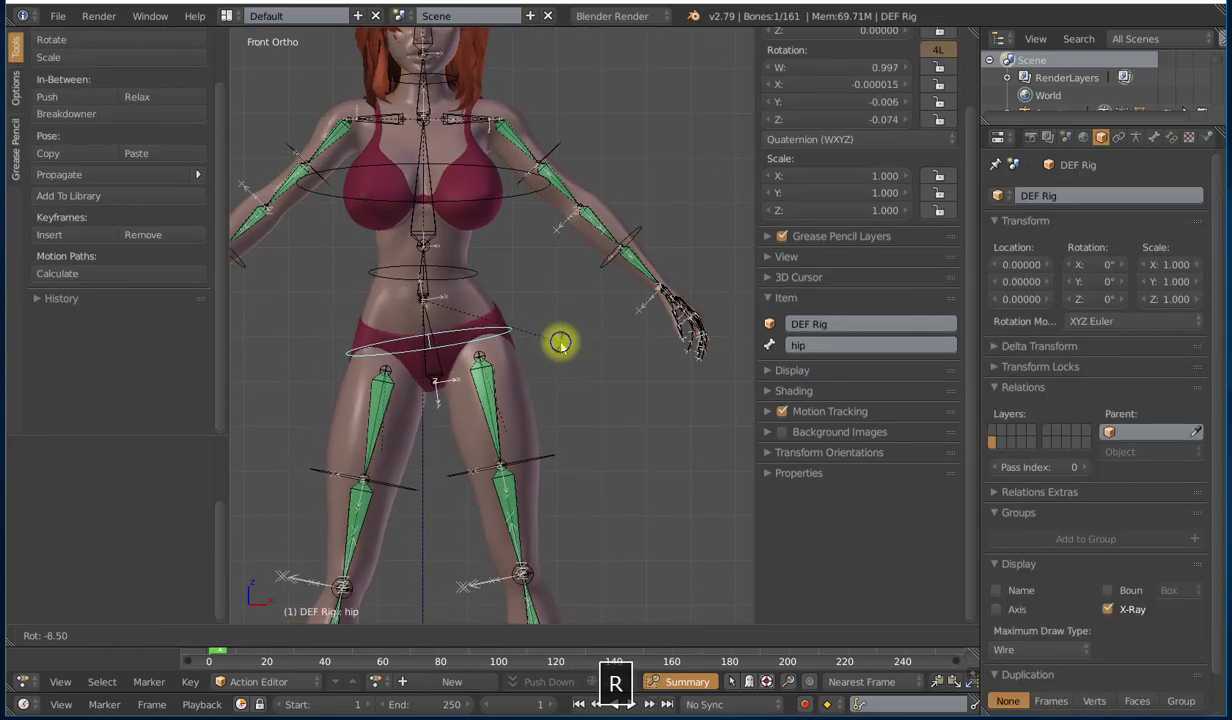
{"action": "key", "text": "r"}
{"action": "right_click", "coordinate": [514, 360]}
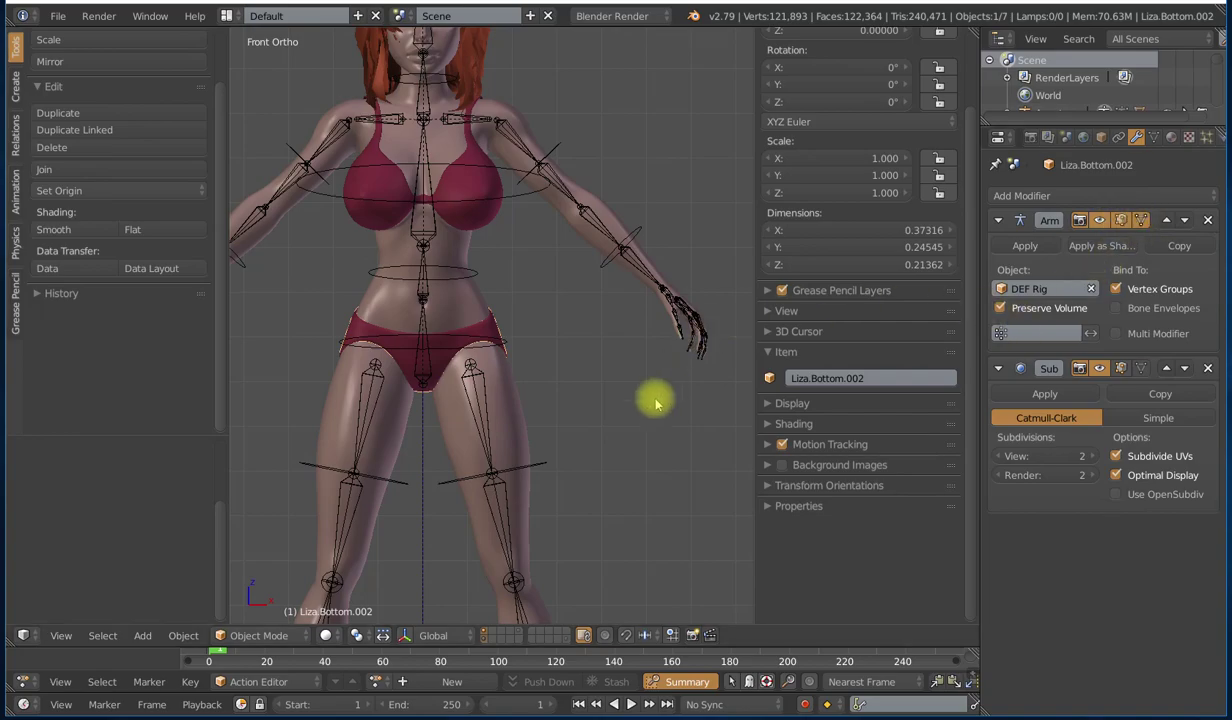
Step: Select Liza.Body.002, add Liza.Top.002 as the active object, and enter Weight Paint mode
{"action": "mouse_move", "coordinate": [530, 405]}
{"action": "middle_mouse_down", "text": "shift"}
{"action": "mouse_move", "coordinate": [572, 357]}
{"action": "mouse_move", "coordinate": [585, 490]}
{"action": "middle_mouse_up", "text": "shift"}
{"action": "scroll", "coordinate": [560, 450], "scroll_direction": "up", "scroll_amount": 3}
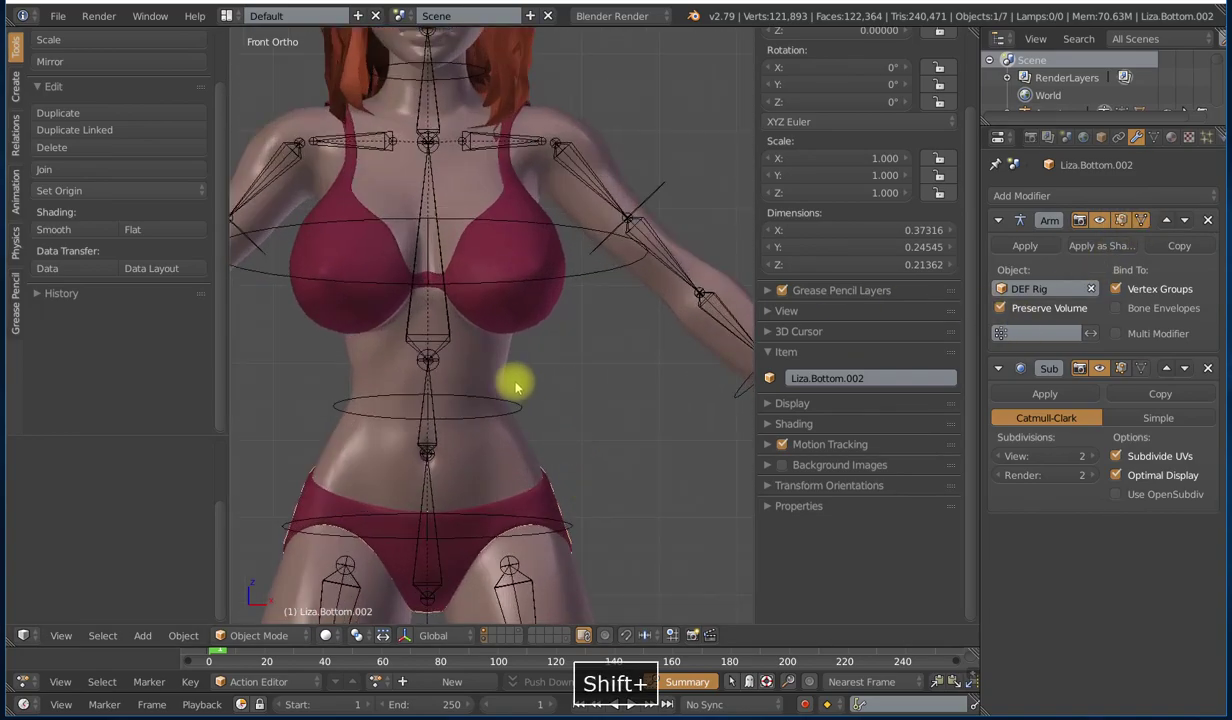
{"action": "right_click", "coordinate": [548, 314], "text": "shift"}
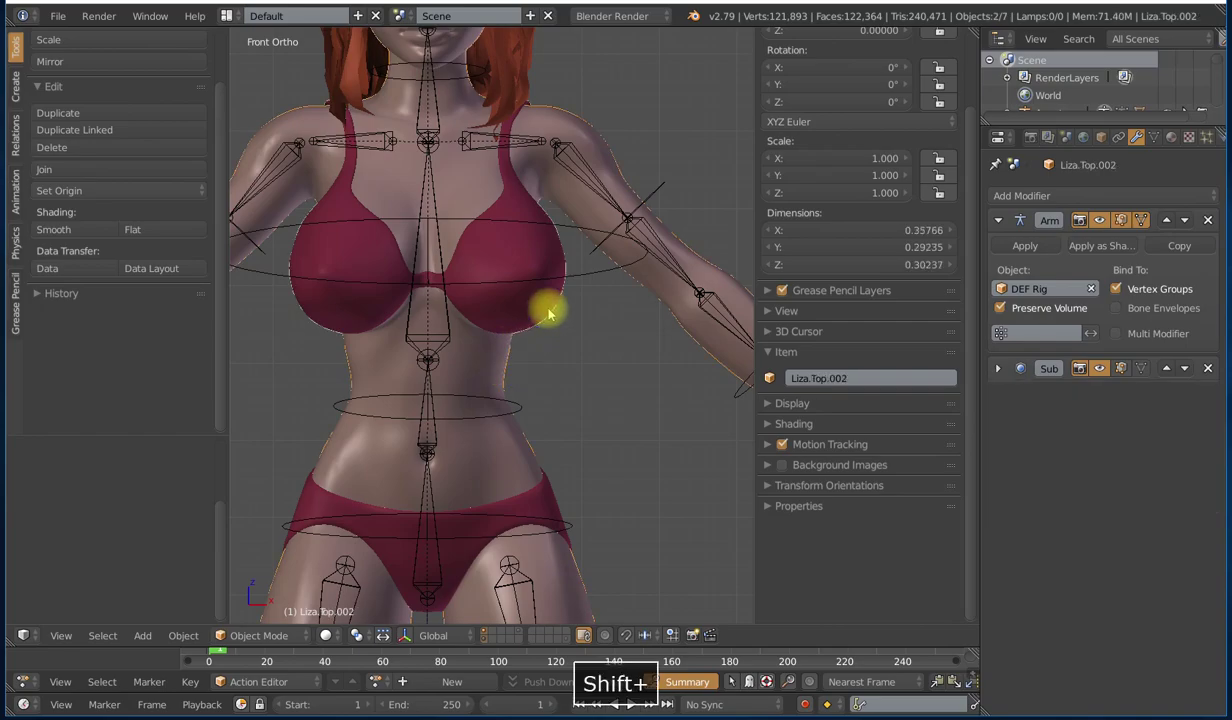
{"action": "key", "text": "ctrl+Tab"}
Step: Run Transfer Weights from the body mesh to the active bikini top, and return to Object Mode
{"action": "scroll", "coordinate": [545, 315], "scroll_direction": "down", "scroll_amount": 5}
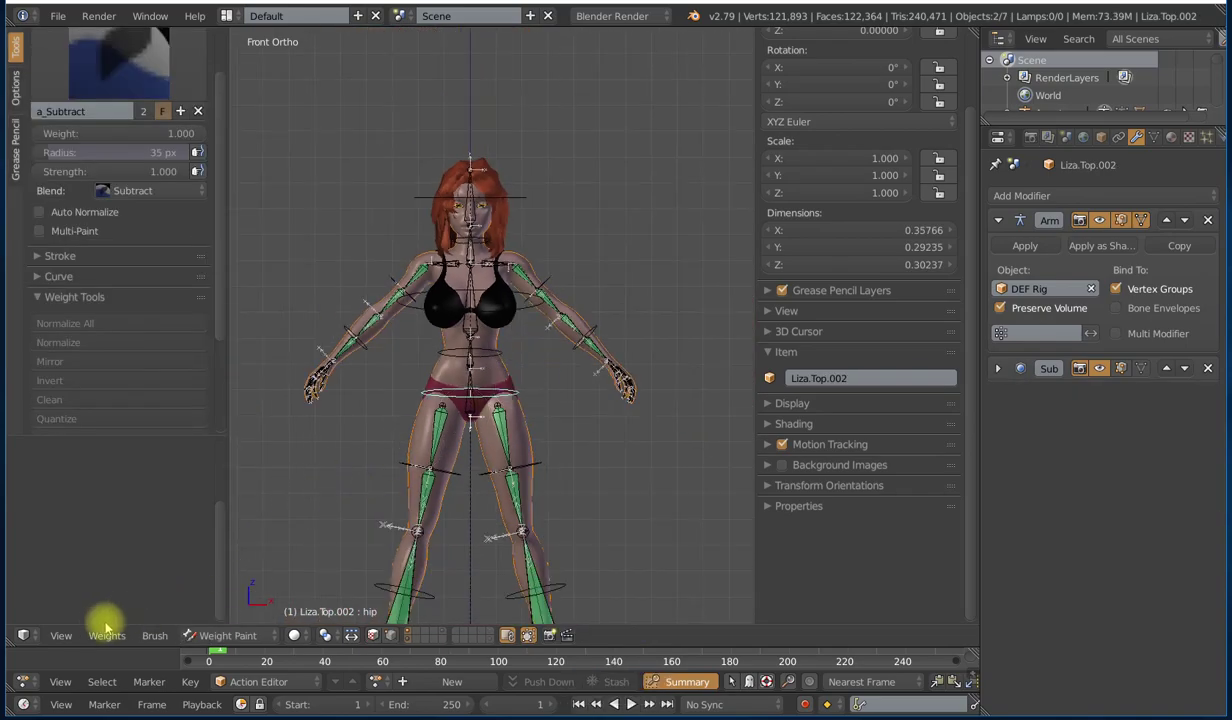
{"action": "left_click", "coordinate": [108, 637]}
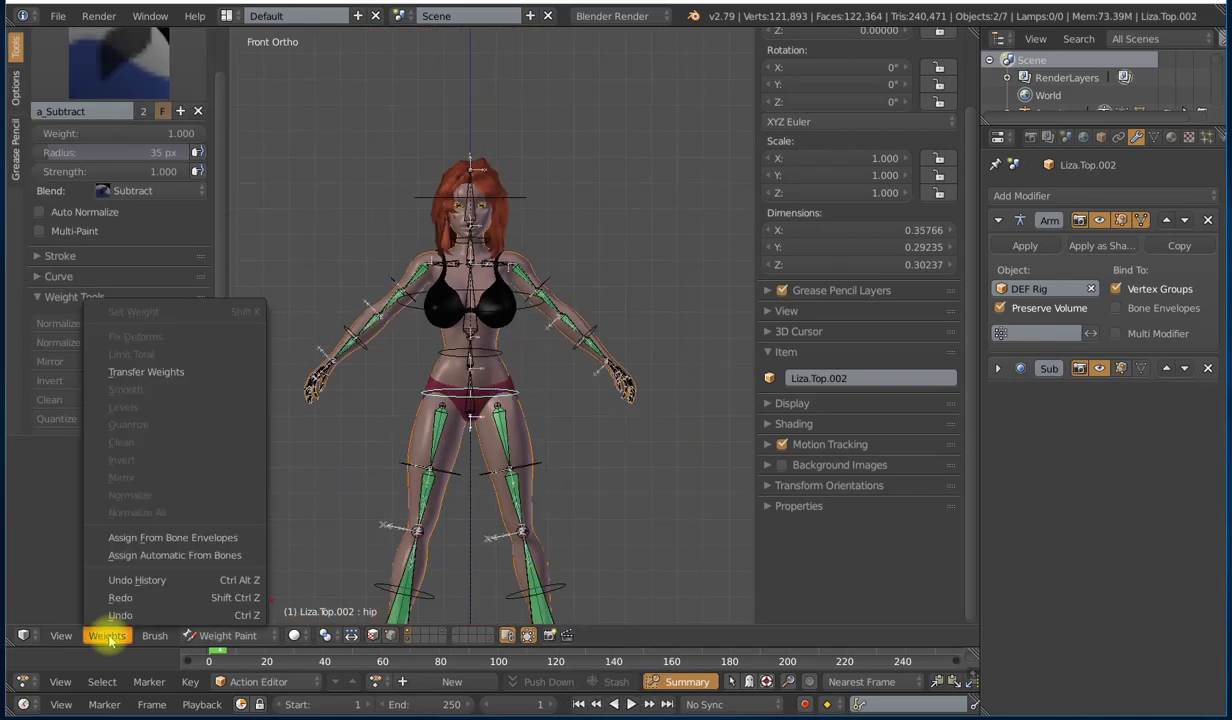
{"action": "left_click", "coordinate": [168, 362]}
{"action": "scroll", "coordinate": [214, 510], "scroll_direction": "up", "scroll_amount": 3}
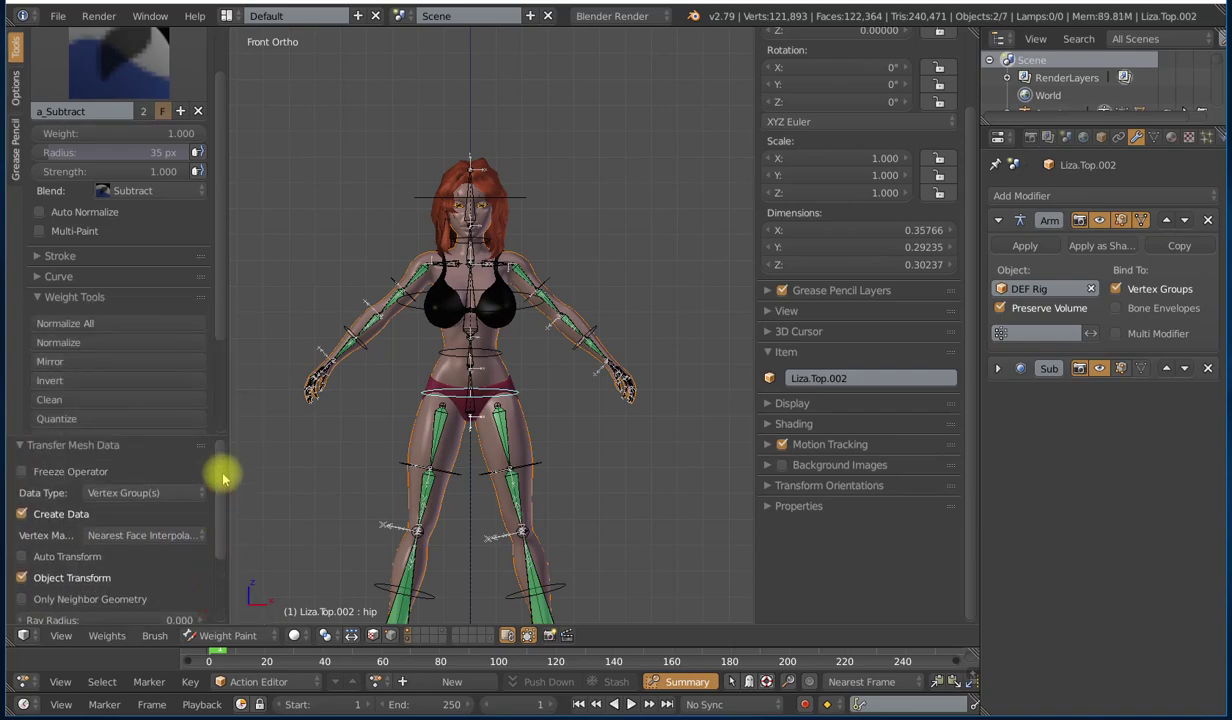
{"action": "scroll", "coordinate": [220, 540], "scroll_direction": "down", "scroll_amount": 3}
{"action": "key", "text": "ctrl+Tab"}
Step: Test-rotate the chest bone of DEF Rig to check how the bikini top deforms, and cancel the rotation
{"action": "scroll", "coordinate": [550, 340], "scroll_direction": "up", "scroll_amount": 3}
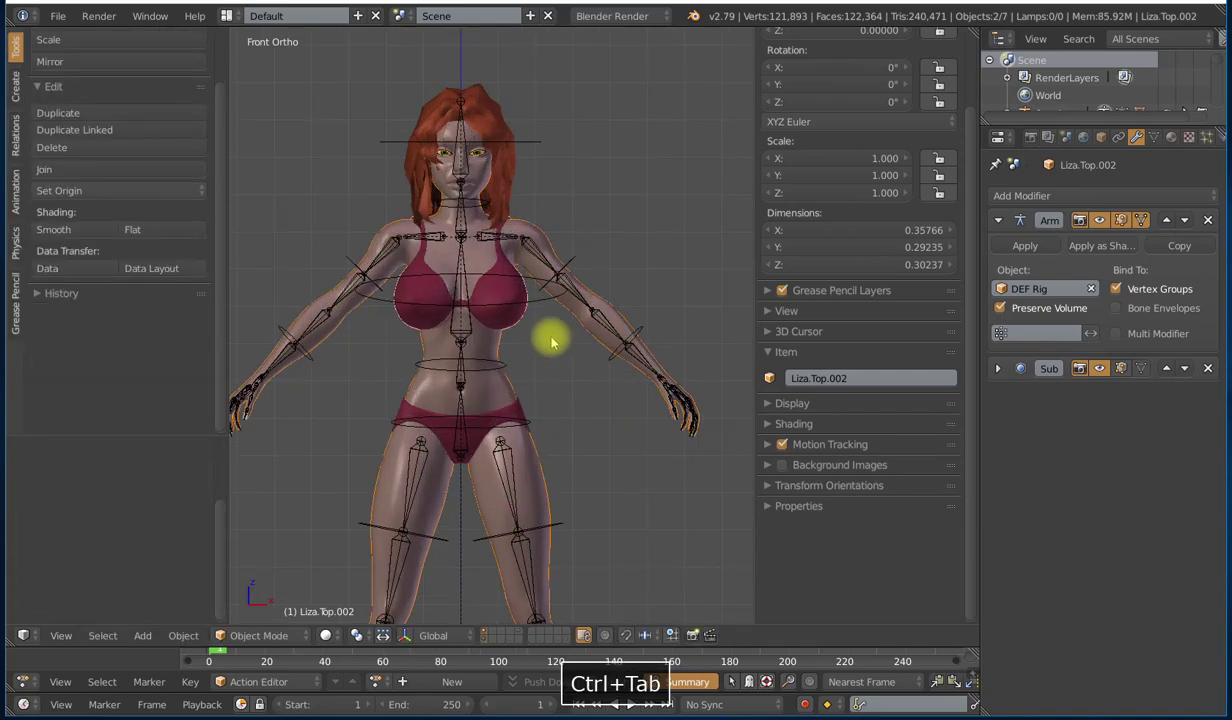
{"action": "right_click", "coordinate": [543, 303]}
{"action": "key", "text": "r"}
{"action": "key", "text": "r"}
{"action": "right_click", "coordinate": [582, 314]}
{"action": "scroll", "coordinate": [573, 395], "scroll_direction": "down", "scroll_amount": 4}
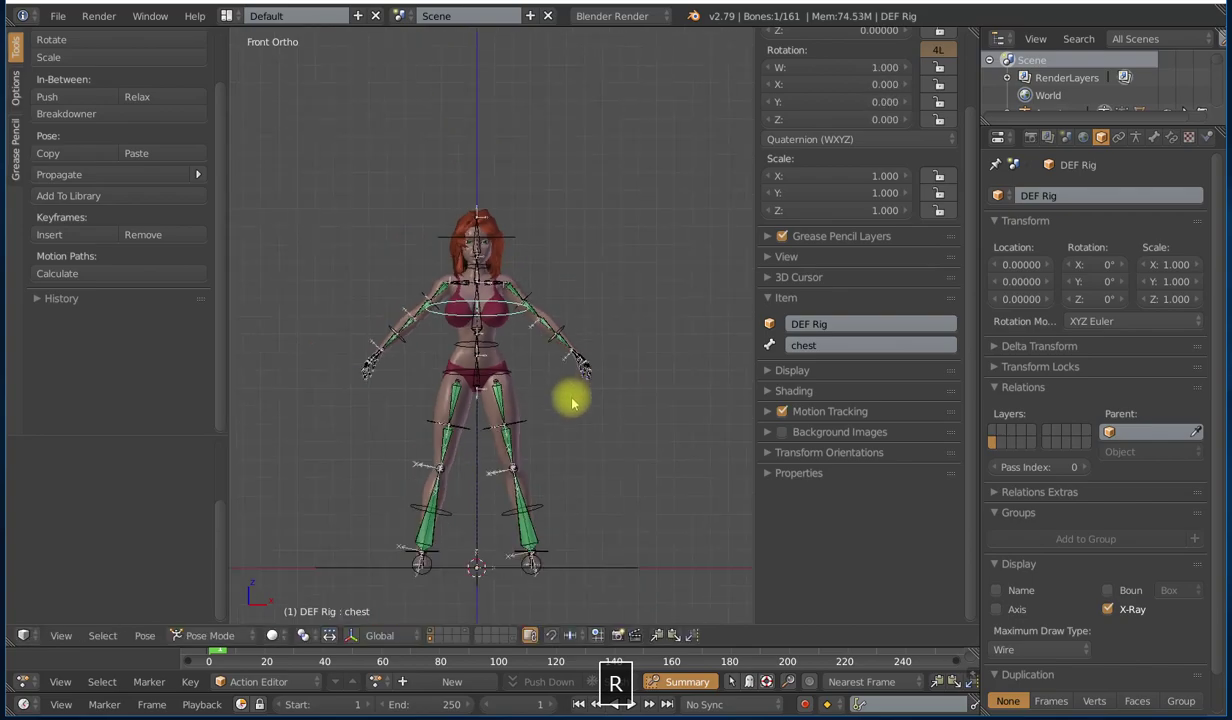
Step: Test-rotate INT.thigh.L to check that the bikini bottom follows the raised leg, and cancel the rotation
{"action": "middle_click_drag", "start_coordinate": [556, 444], "coordinate": [551, 368], "text": "shift"}
{"action": "scroll", "coordinate": [528, 353], "scroll_direction": "up", "scroll_amount": 2}
{"action": "right_click", "coordinate": [544, 385]}
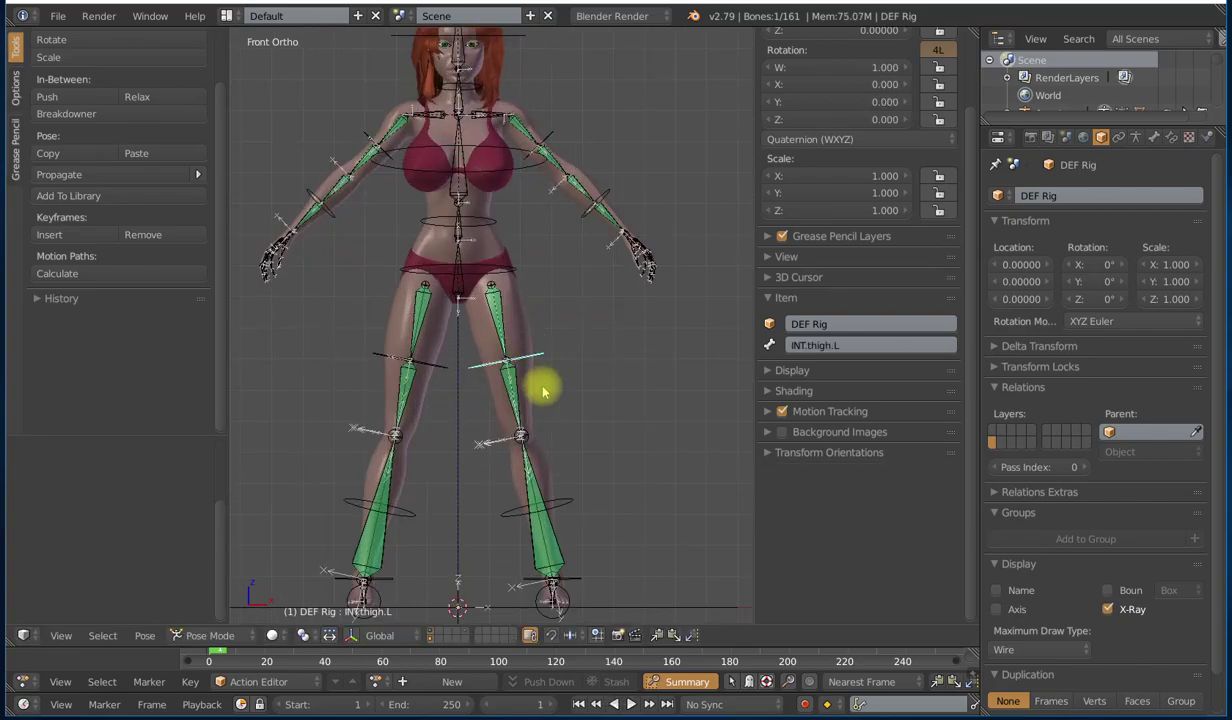
{"action": "key", "text": "r"}
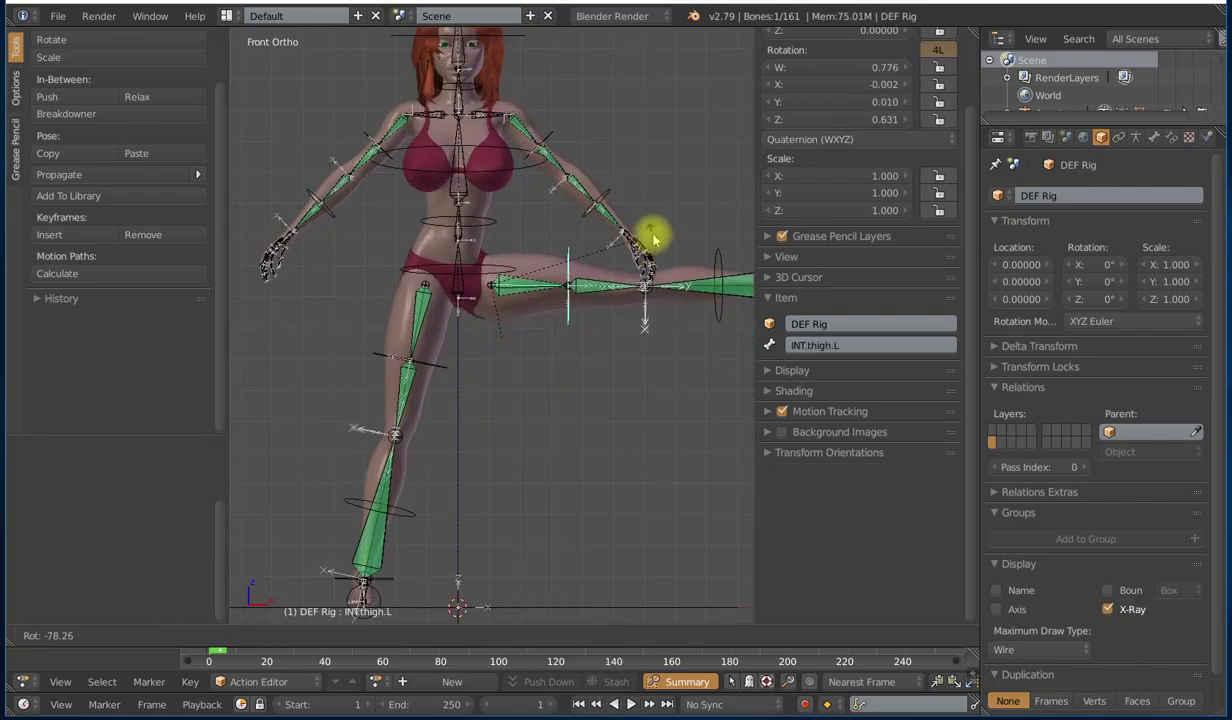
{"action": "right_click", "coordinate": [565, 339]}
{"action": "key", "text": "r"}
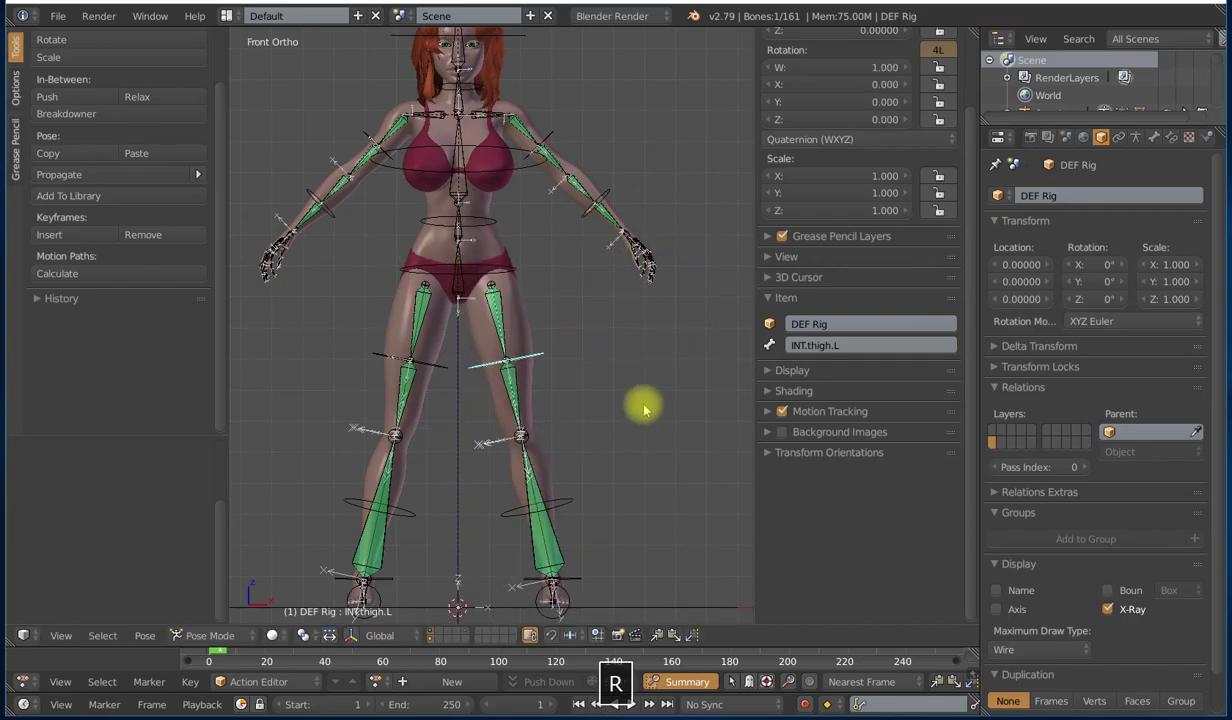
{"action": "right_click", "coordinate": [476, 272]}
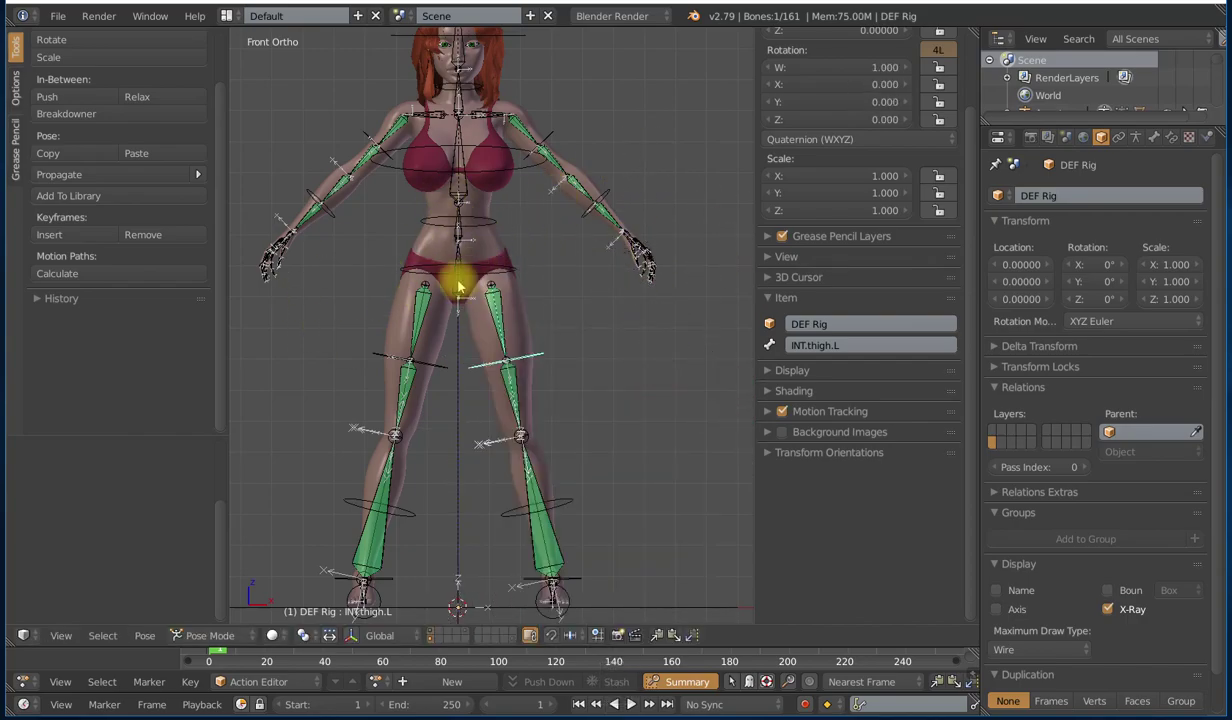
Step: Select the deform bone DEF.thigh.001.L of DEF Rig
{"action": "scroll", "coordinate": [481, 297], "scroll_direction": "down", "scroll_amount": 1}
{"action": "scroll", "coordinate": [473, 316], "scroll_direction": "up", "scroll_amount": 4}
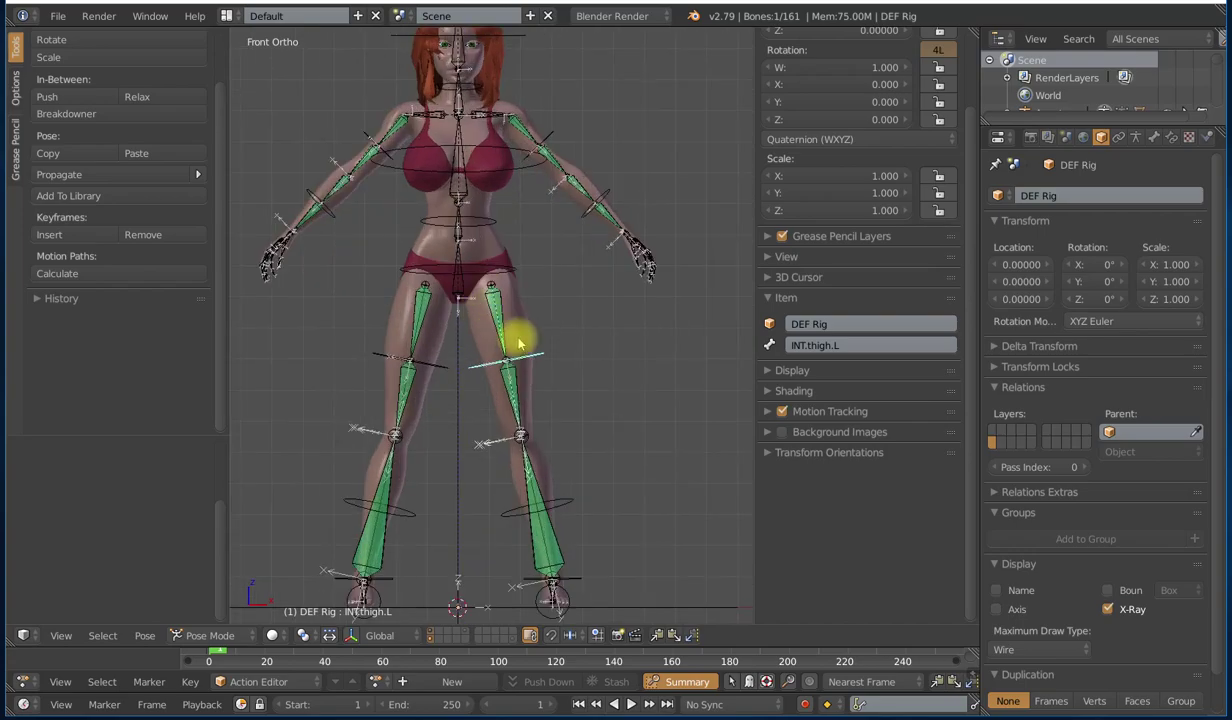
{"action": "right_click", "coordinate": [500, 293]}
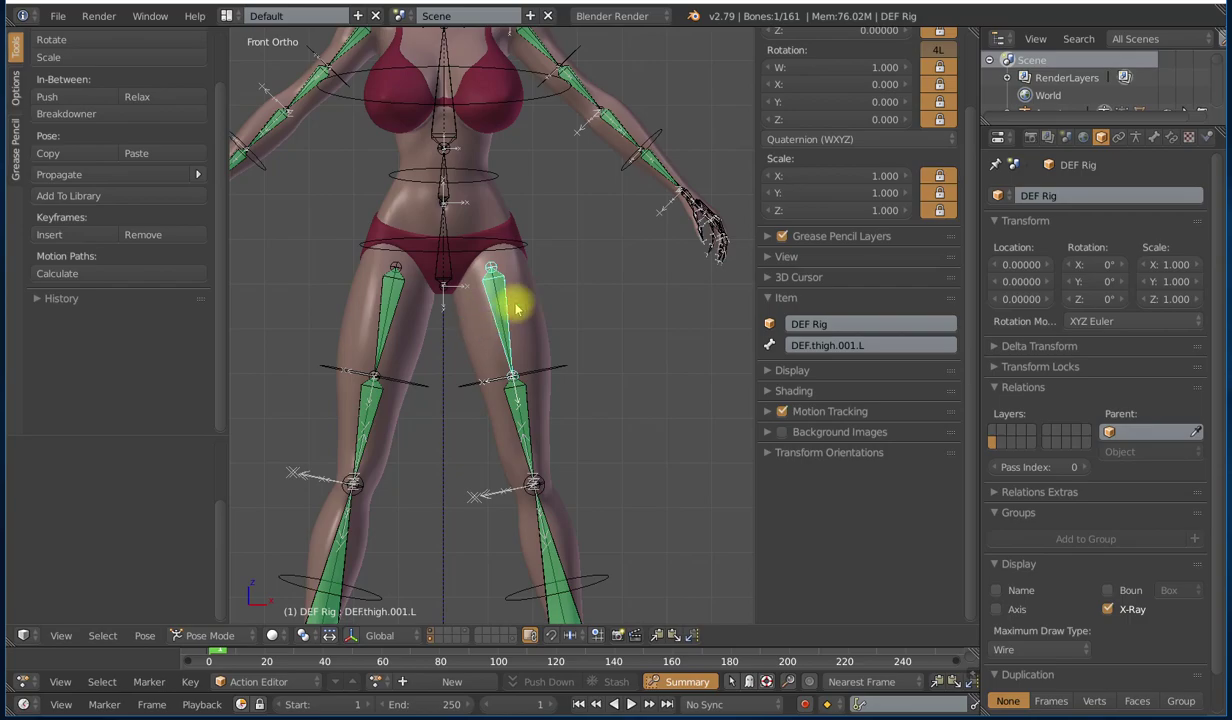
{"action": "scroll", "coordinate": [500, 240], "scroll_direction": "down", "scroll_amount": 5}
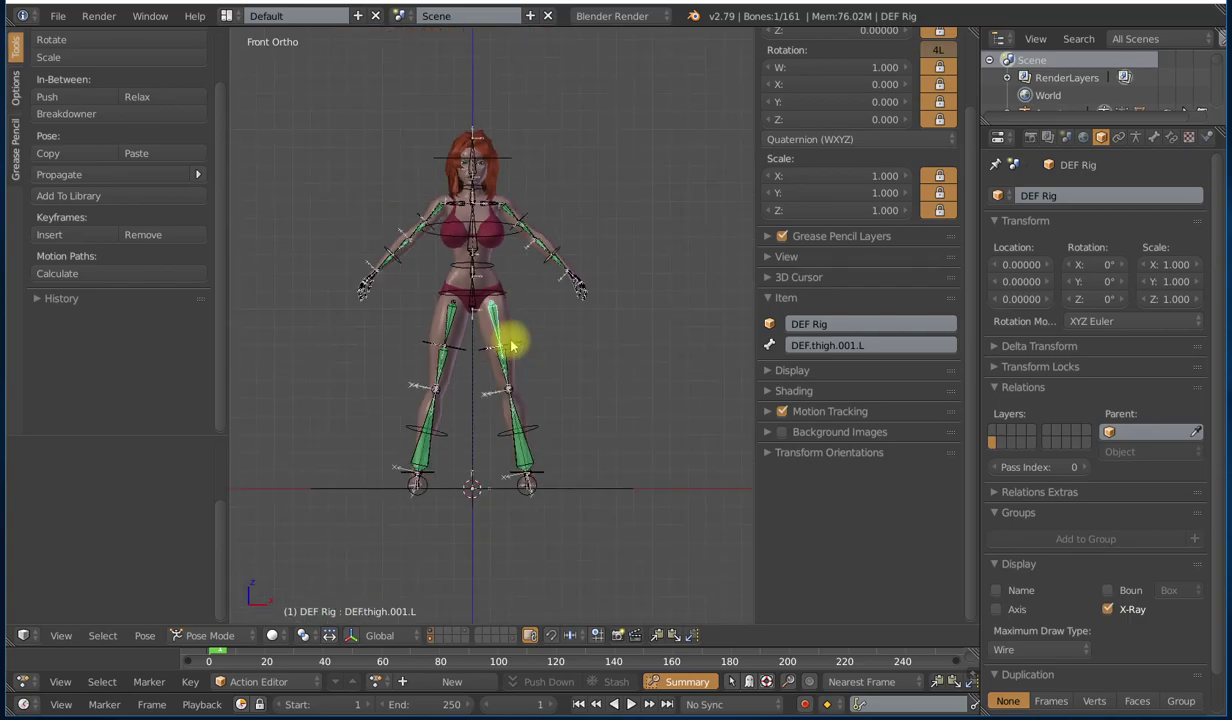
{"action": "scroll", "coordinate": [511, 345], "scroll_direction": "up", "scroll_amount": 4}
Step: Select the body and then the bikini bottom, and examine the dressed character from the side and the front
{"action": "right_click", "coordinate": [530, 323]}
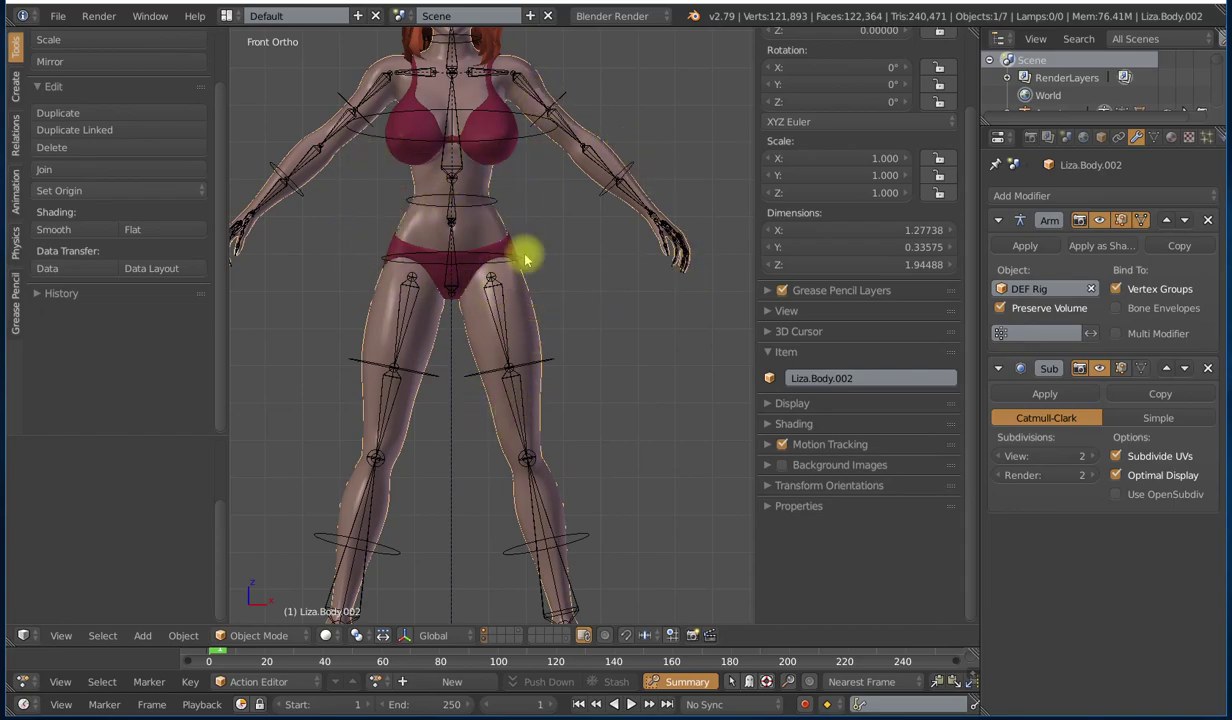
{"action": "middle_click_drag", "start_coordinate": [540, 204], "coordinate": [590, 283], "text": "shift"}
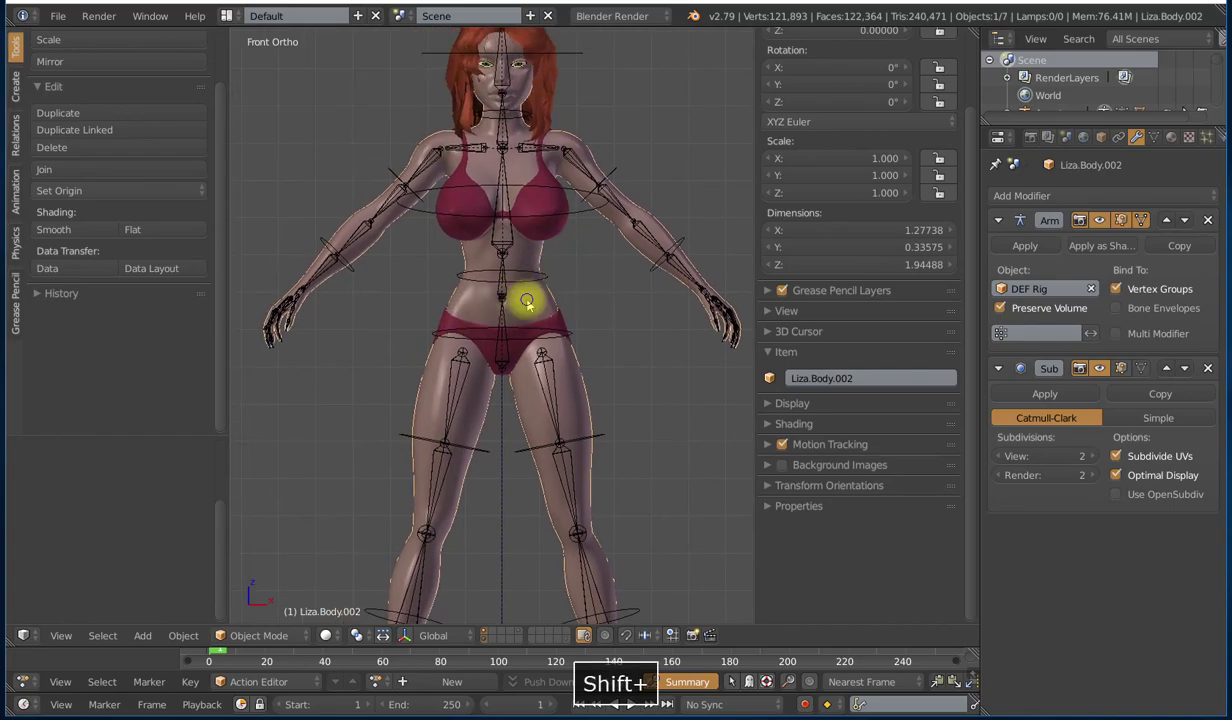
{"action": "right_click", "coordinate": [527, 303]}
{"action": "scroll", "coordinate": [551, 281], "scroll_direction": "down", "scroll_amount": 4}
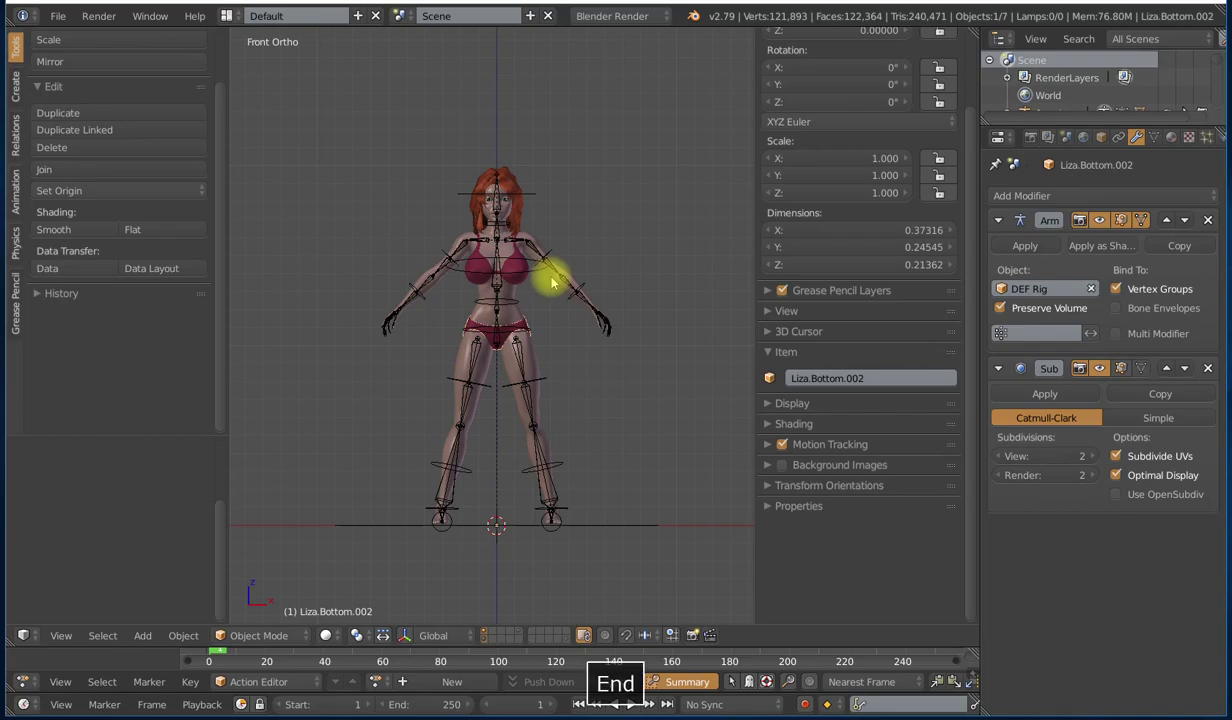
{"action": "key", "text": "KP_3"}
{"action": "key", "text": "KP_1"}
{"action": "middle_click_drag", "start_coordinate": [555, 251], "coordinate": [547, 325], "text": "shift"}
{"action": "scroll", "coordinate": [546, 326], "scroll_direction": "up", "scroll_amount": 3}
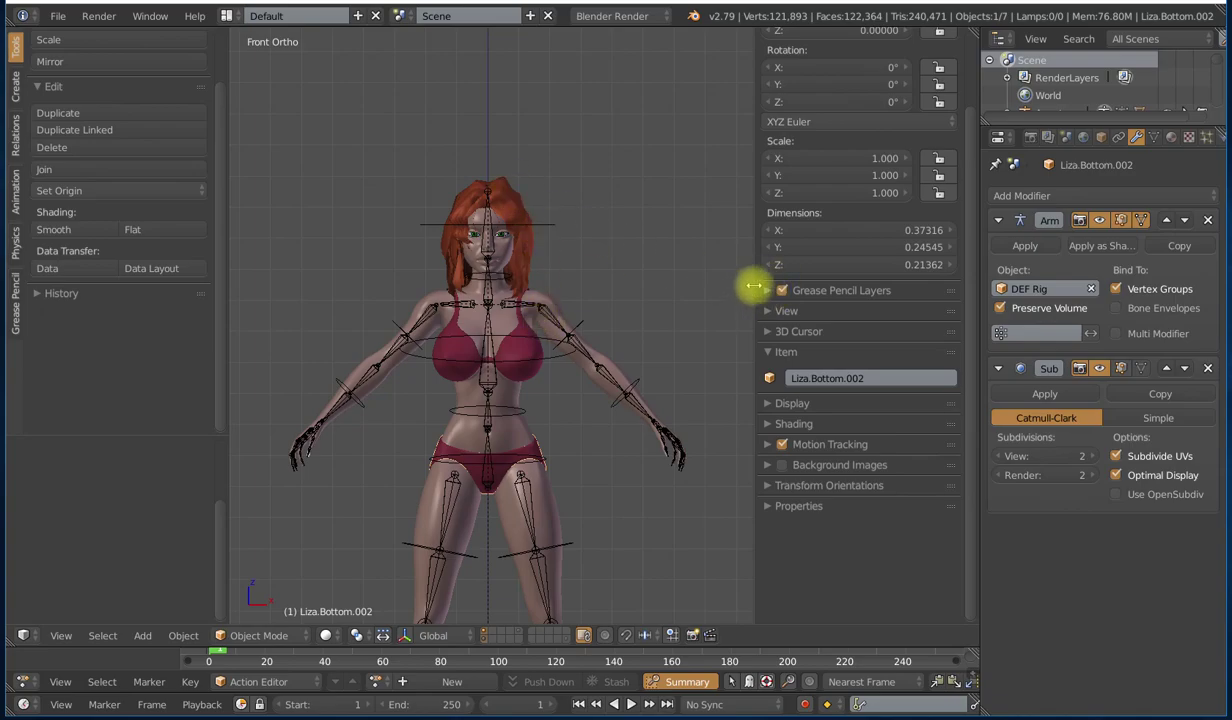
Step: Select Liza.Body.002 and enter Weight Paint mode to display its weights for DEF.thigh.001.L
{"action": "left_click_drag", "start_coordinate": [753, 287], "coordinate": [786, 292]}
{"action": "right_click", "coordinate": [545, 426]}
{"action": "scroll", "coordinate": [560, 440], "scroll_direction": "down", "scroll_amount": 3}
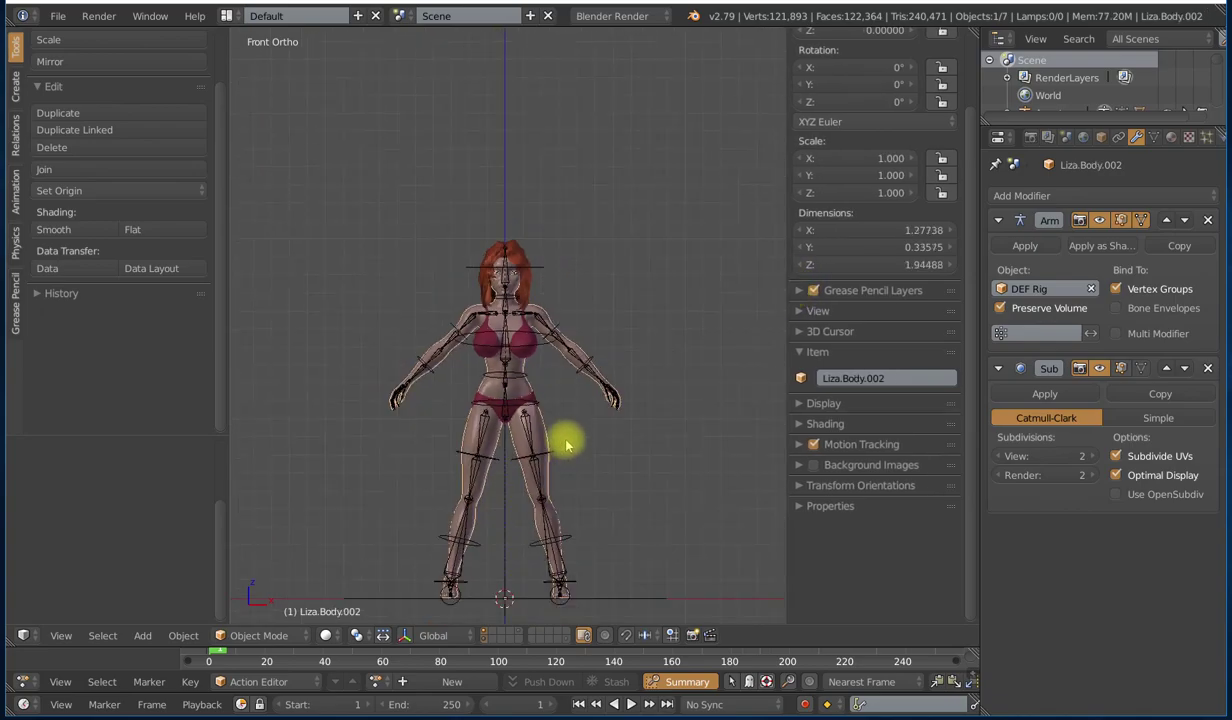
{"action": "middle_click_drag", "start_coordinate": [566, 444], "coordinate": [553, 385], "text": "shift"}
{"action": "key", "text": "ctrl+Tab"}
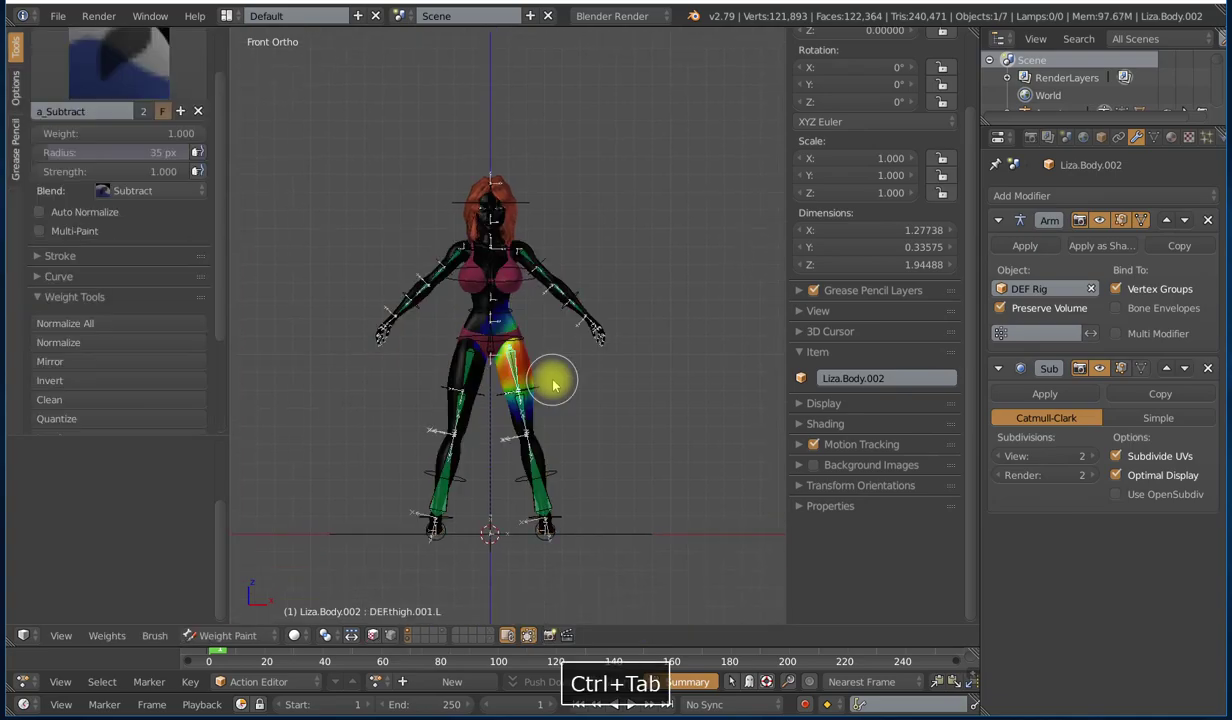
{"action": "scroll", "coordinate": [553, 385], "scroll_direction": "up", "scroll_amount": 3}
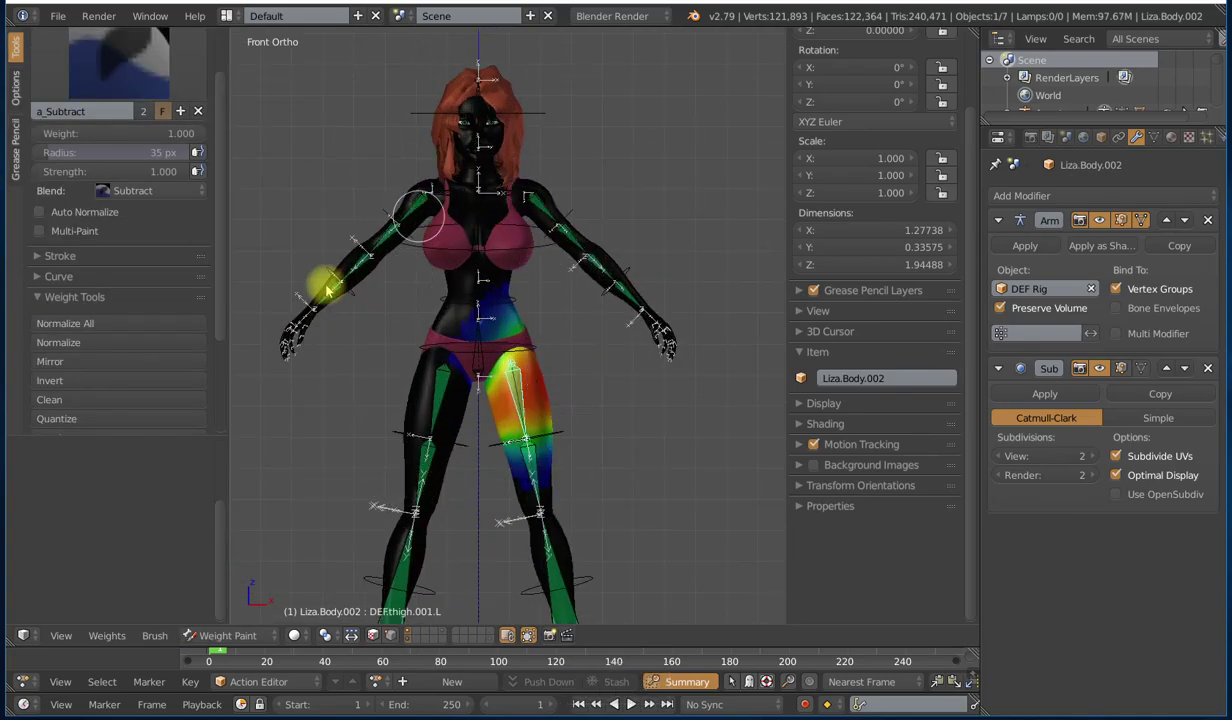
{"action": "scroll", "coordinate": [407, 308], "scroll_direction": "down", "scroll_amount": 3}
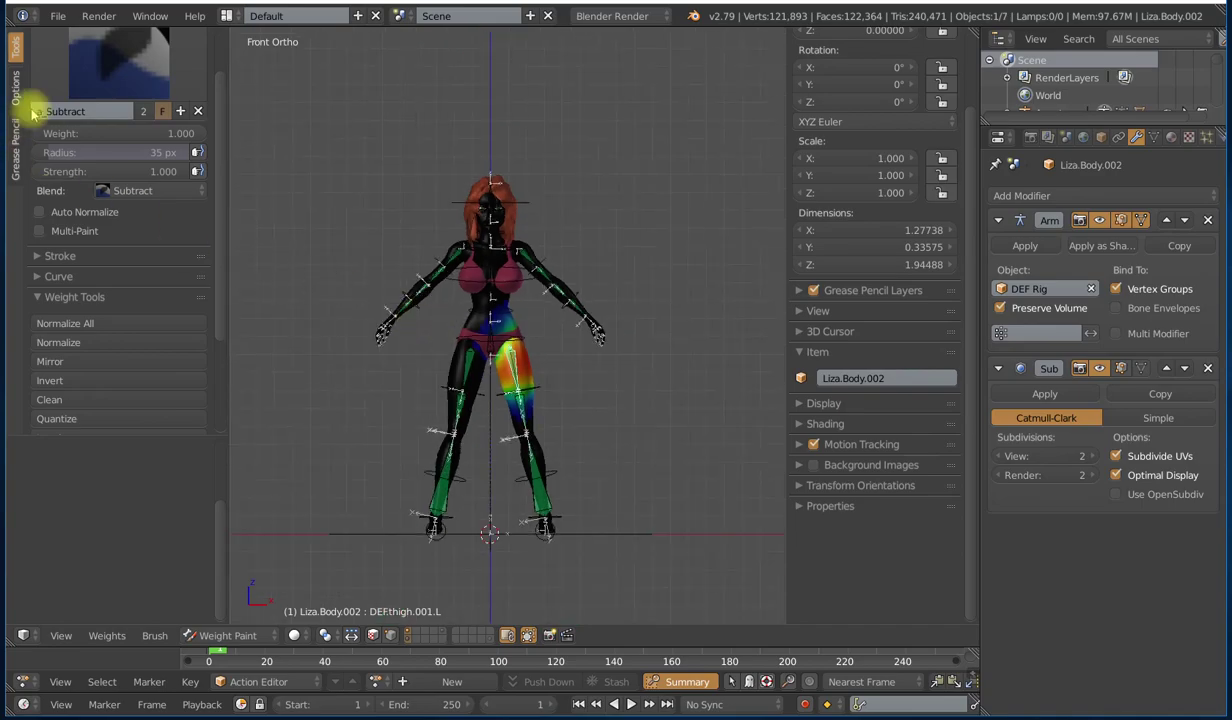
Step: Compare the body's weight display with Show Zero Weights set to None and then back to Active
{"action": "left_click", "coordinate": [15, 85]}
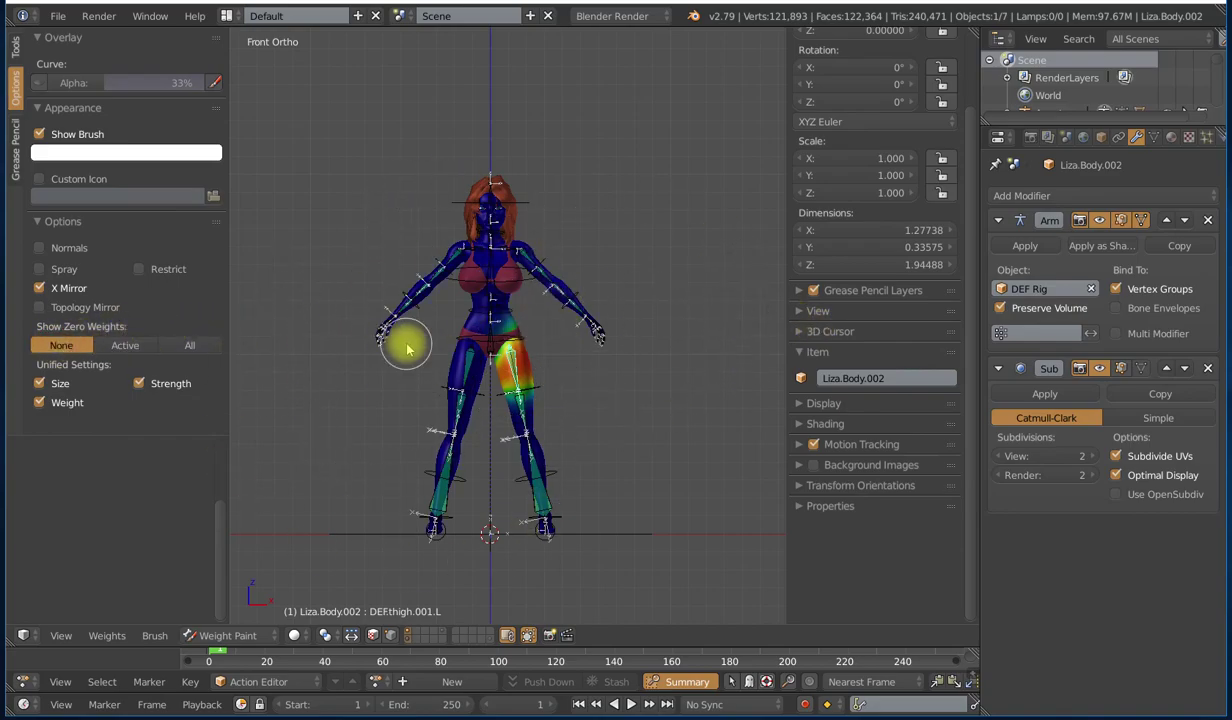
{"action": "scroll", "coordinate": [420, 400], "scroll_direction": "up", "scroll_amount": 3}
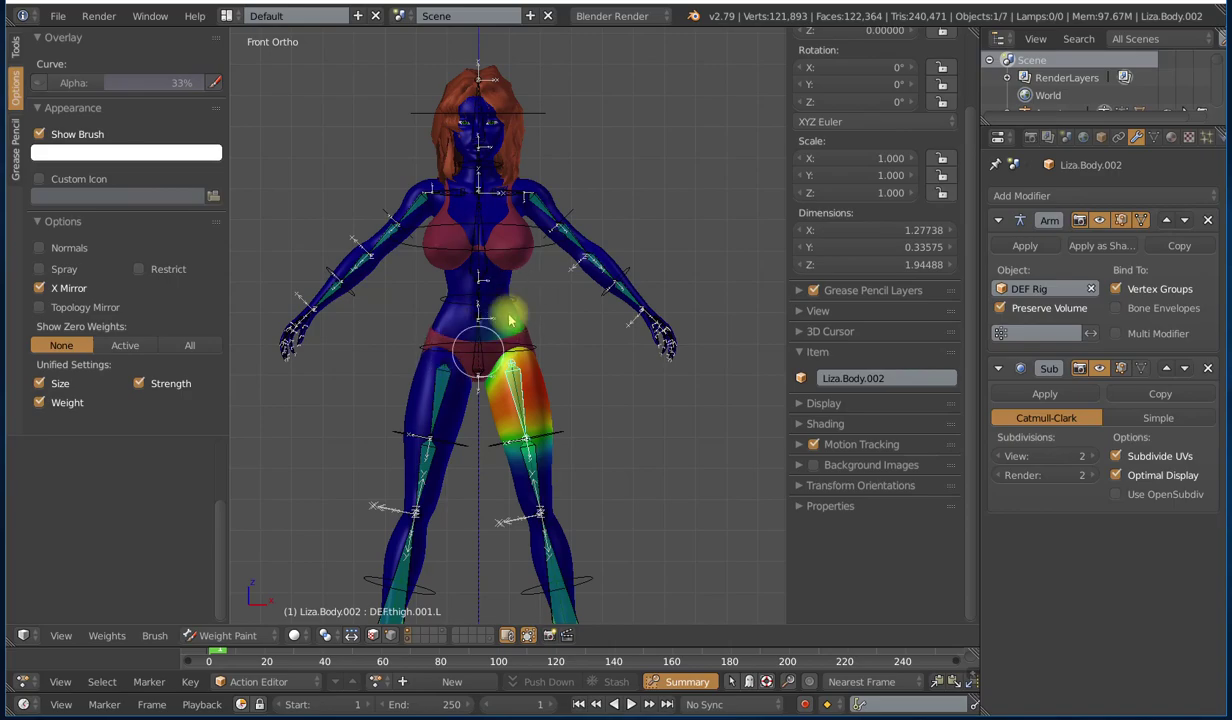
{"action": "scroll", "coordinate": [490, 328], "scroll_direction": "up", "scroll_amount": 2}
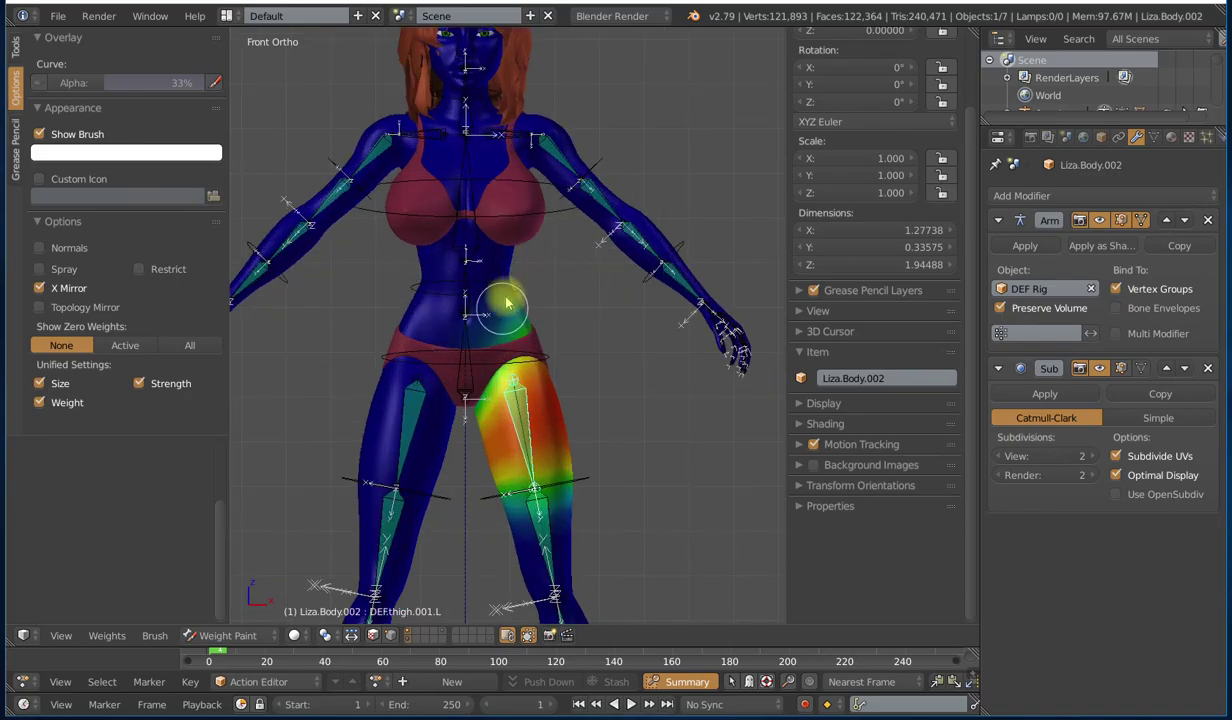
{"action": "left_click", "coordinate": [122, 345]}
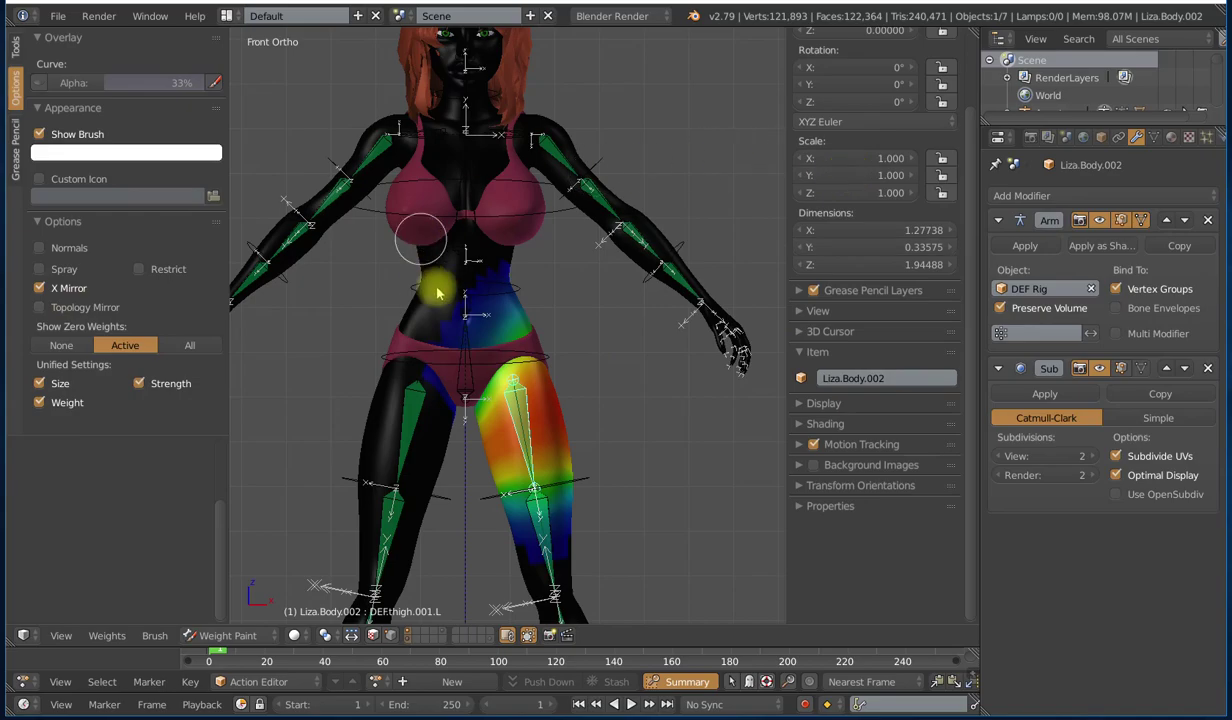
Step: Show the weight paint brush choices and alternate between a_Add and a_Subtract, ending with a_Subtract active
{"action": "scroll", "coordinate": [455, 254], "scroll_direction": "down", "scroll_amount": 4}
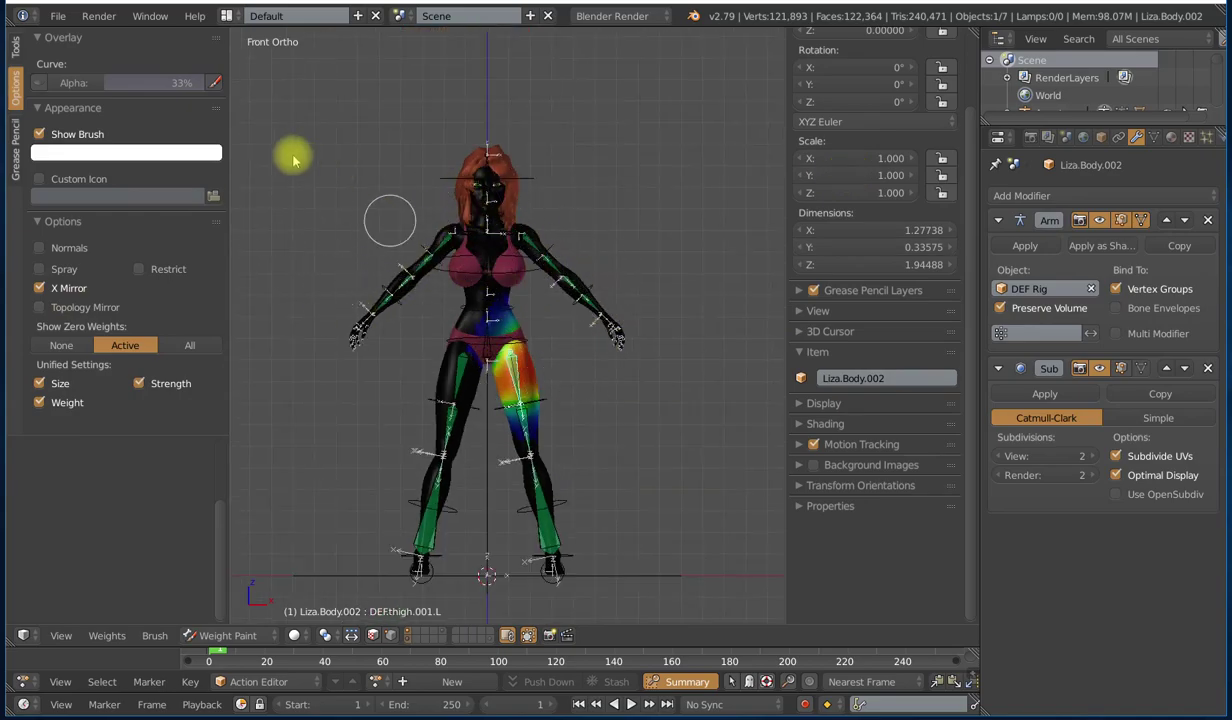
{"action": "left_click", "coordinate": [14, 44]}
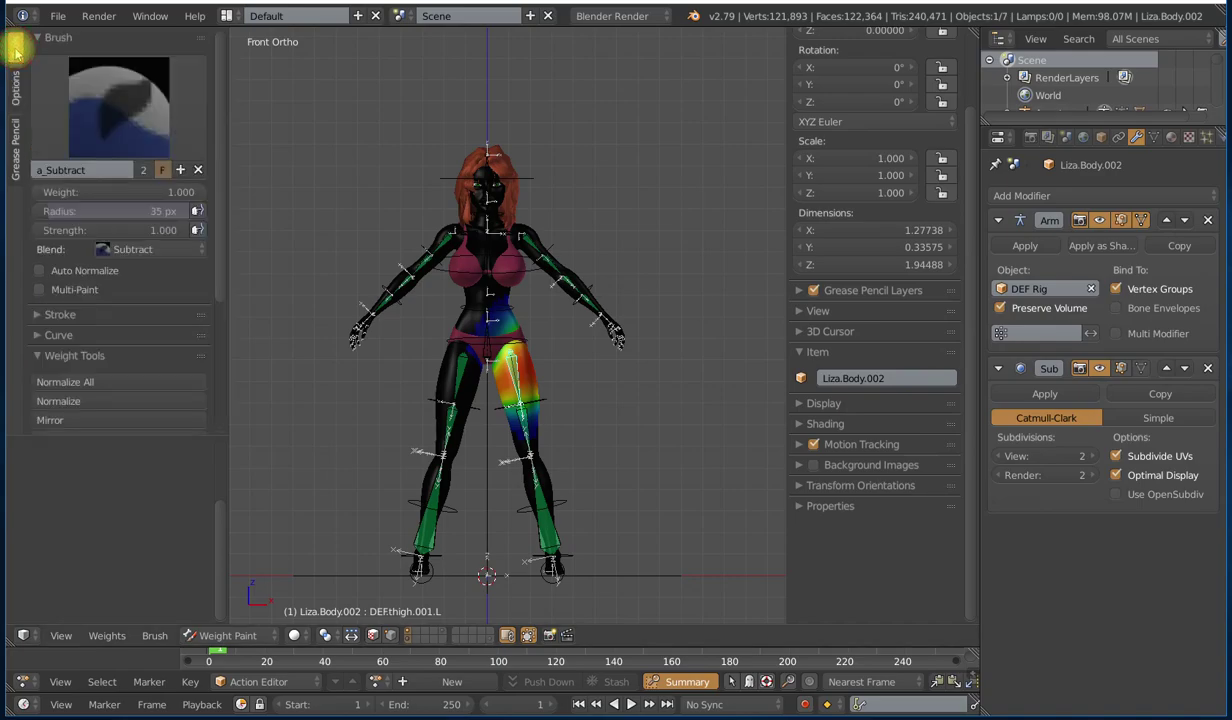
{"action": "left_click", "coordinate": [107, 125]}
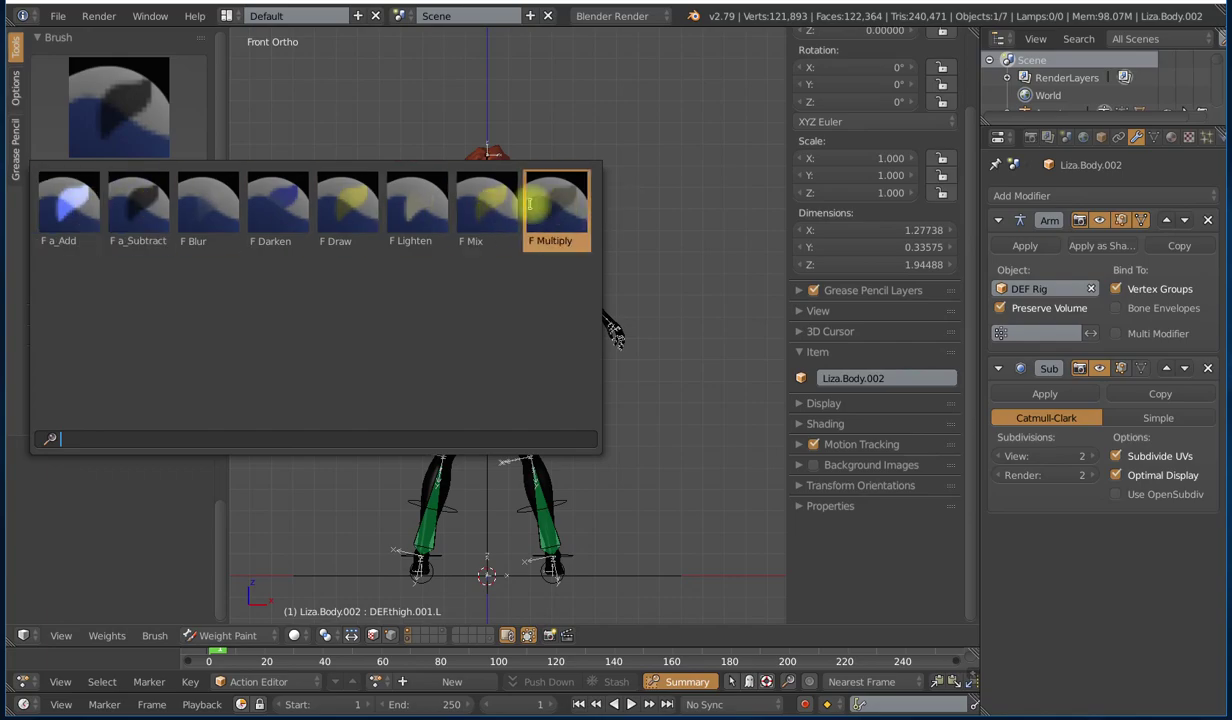
{"action": "key", "text": "2"}
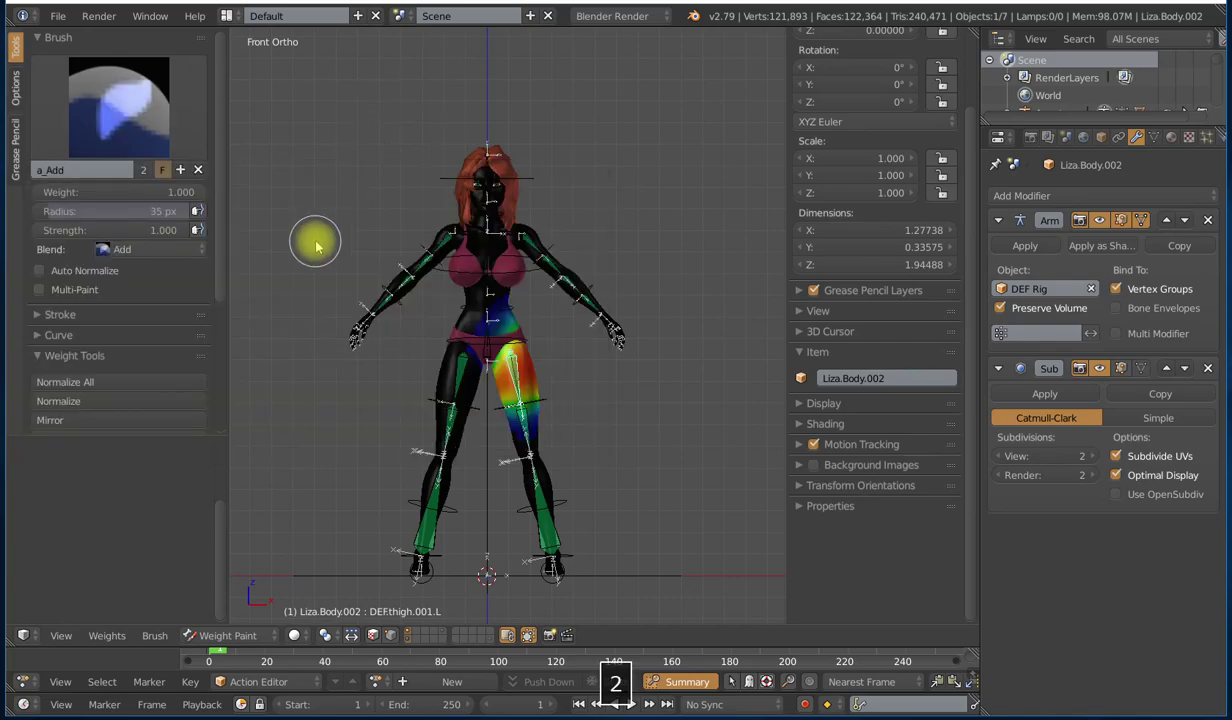
{"action": "key", "text": "1"}
{"action": "key", "text": "2"}
{"action": "key", "text": "1"}
{"action": "key", "text": "2"}
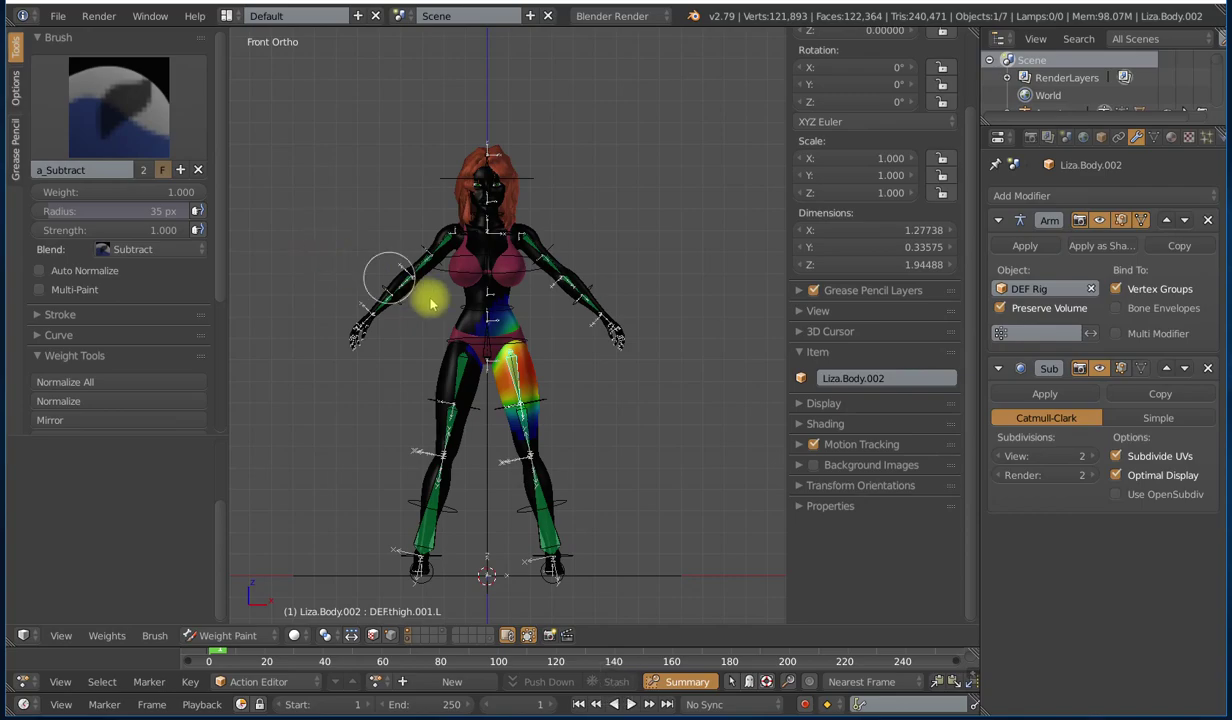
Step: Set the viewport to wireframe shading and examine the DEF.thigh.001.L weights across the body's hip and thigh
{"action": "scroll", "coordinate": [549, 368], "scroll_direction": "up", "scroll_amount": 2}
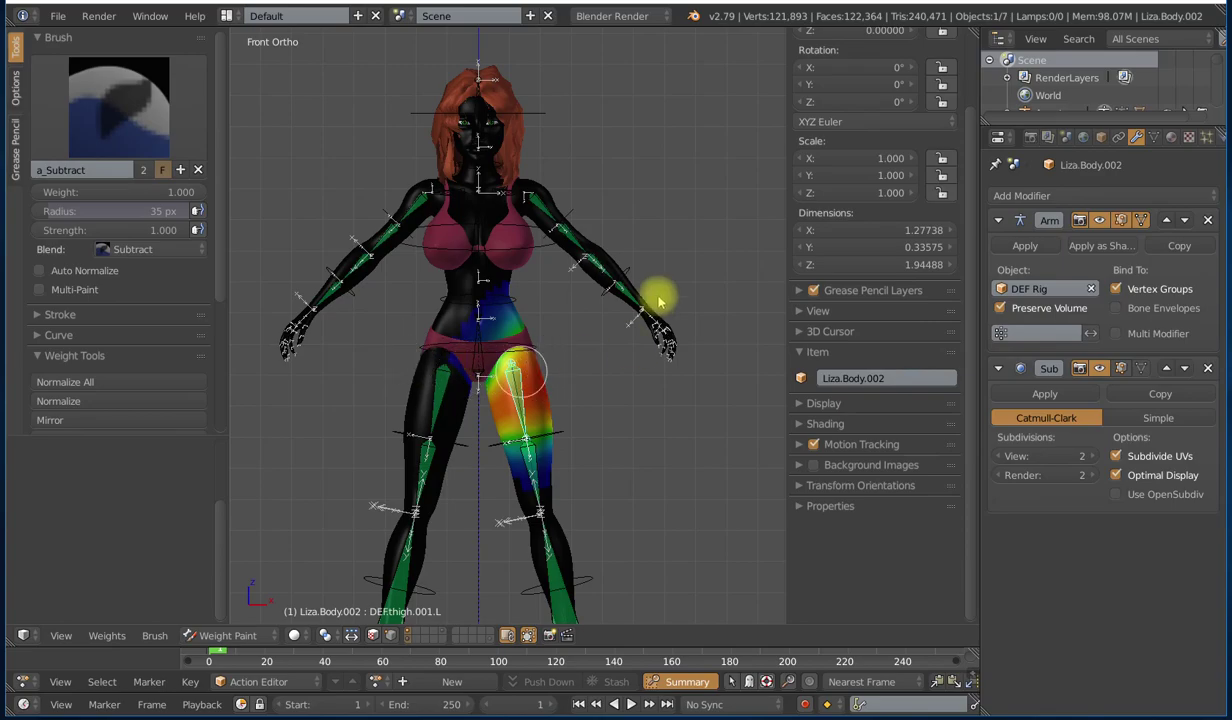
{"action": "key", "text": "z"}
{"action": "middle_click_drag", "start_coordinate": [563, 355], "coordinate": [566, 333], "text": "shift"}
{"action": "scroll", "coordinate": [566, 333], "scroll_direction": "up", "scroll_amount": 2}
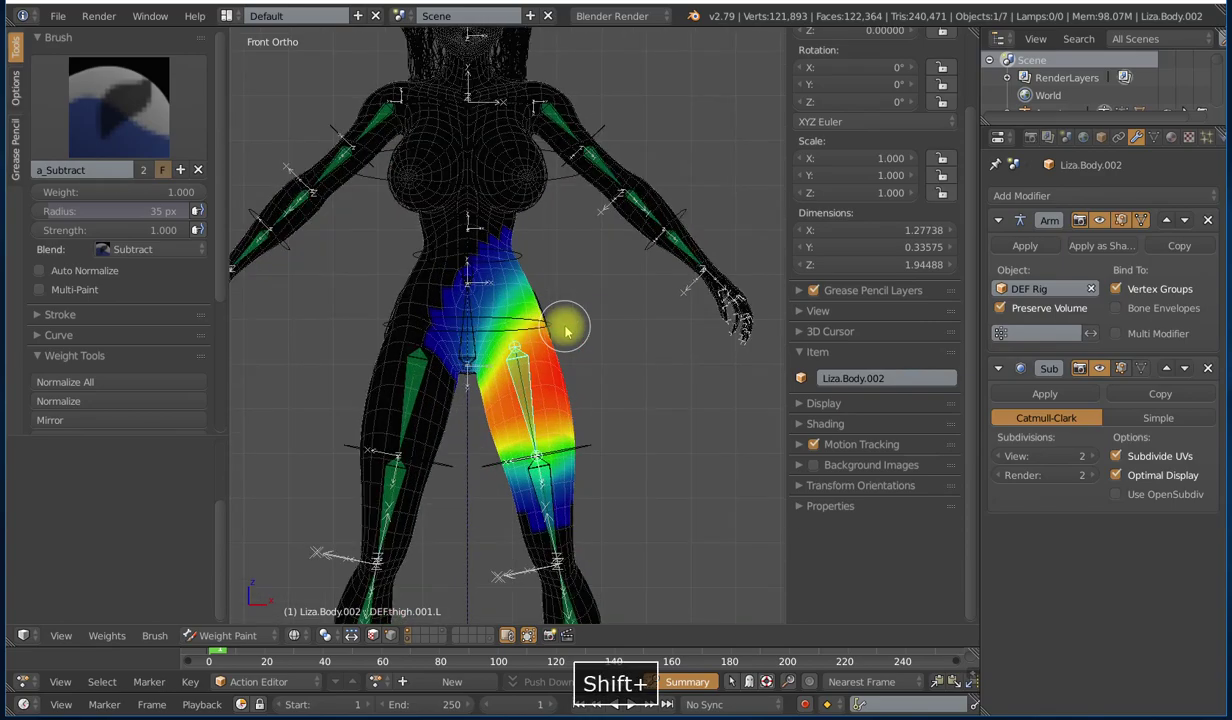
{"action": "key", "text": "z"}
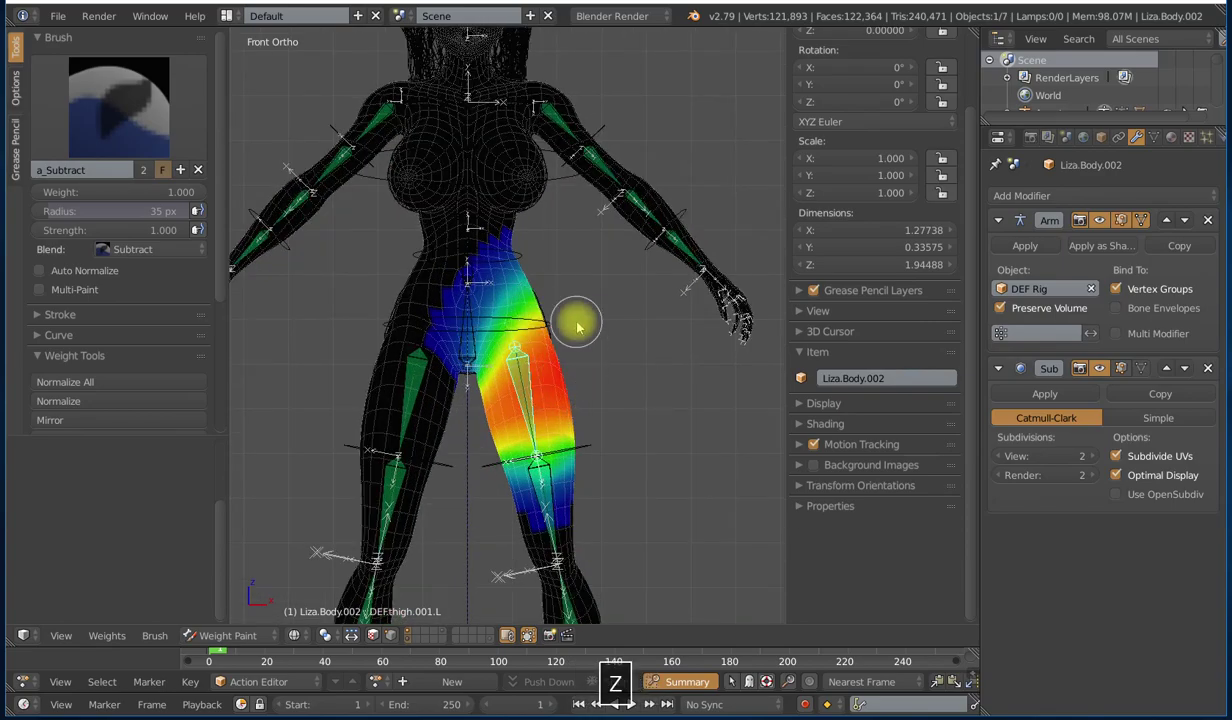
{"action": "key", "text": "z"}
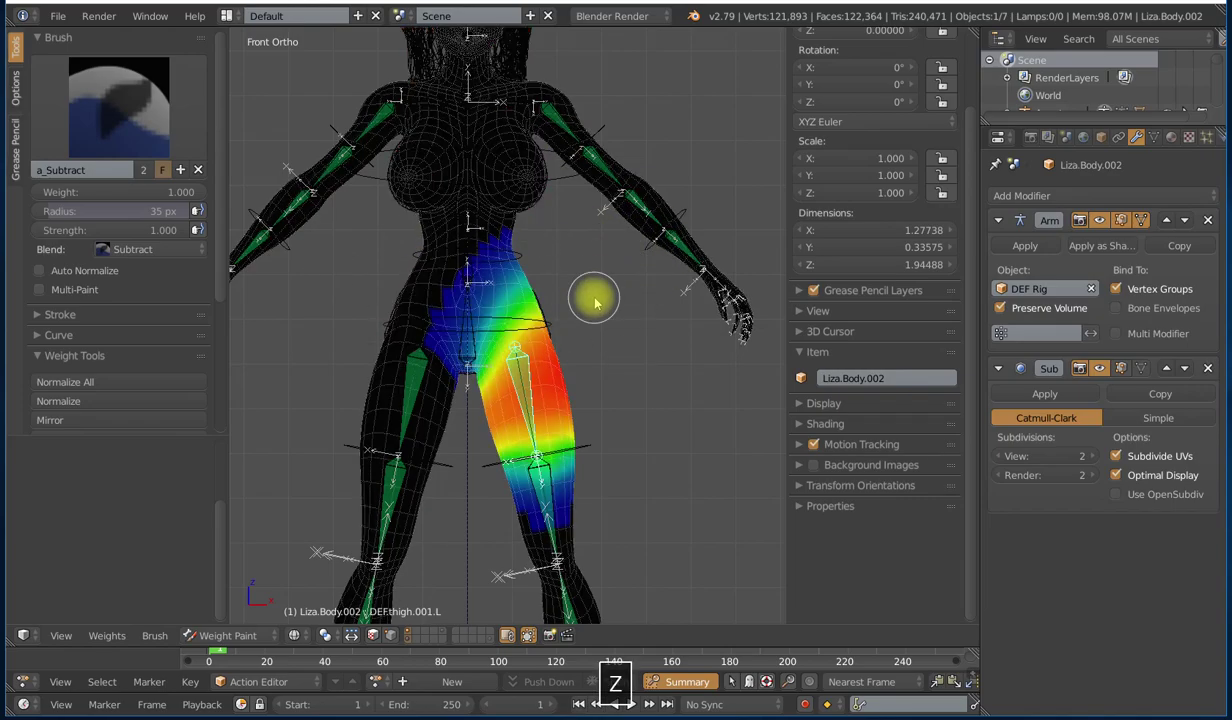
{"action": "scroll", "coordinate": [591, 294], "scroll_direction": "up", "scroll_amount": 3}
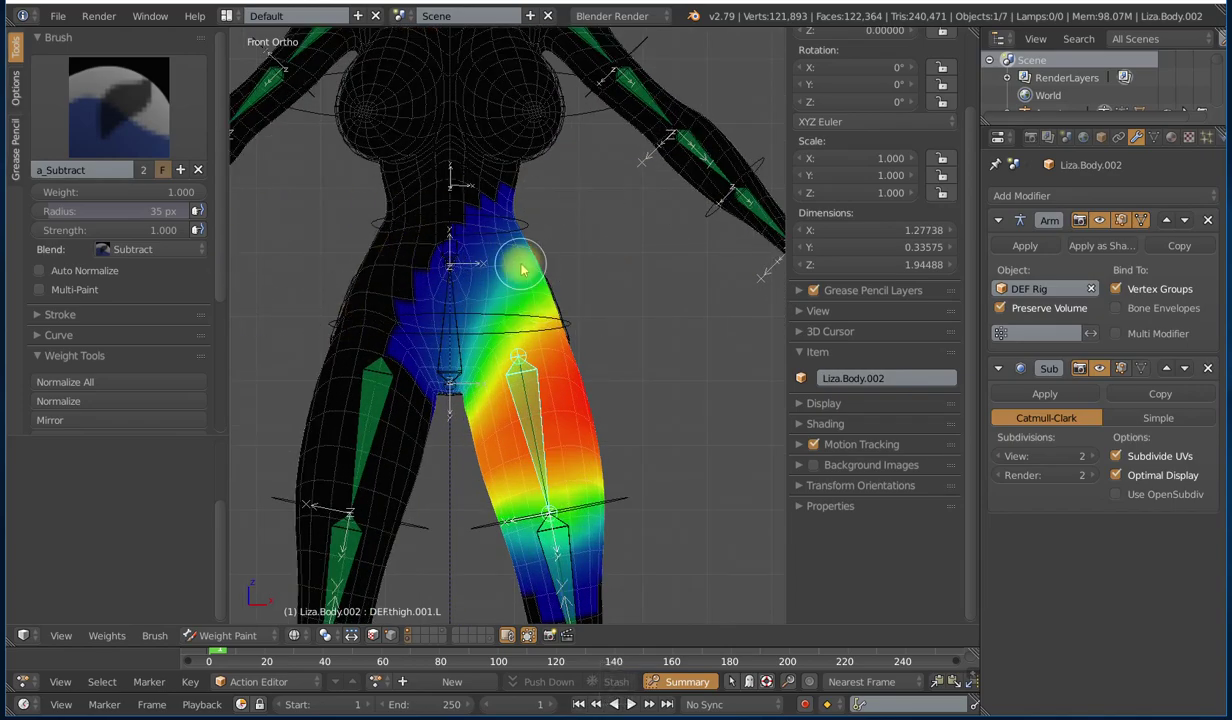
{"action": "scroll", "coordinate": [522, 267], "scroll_direction": "down", "scroll_amount": 4}
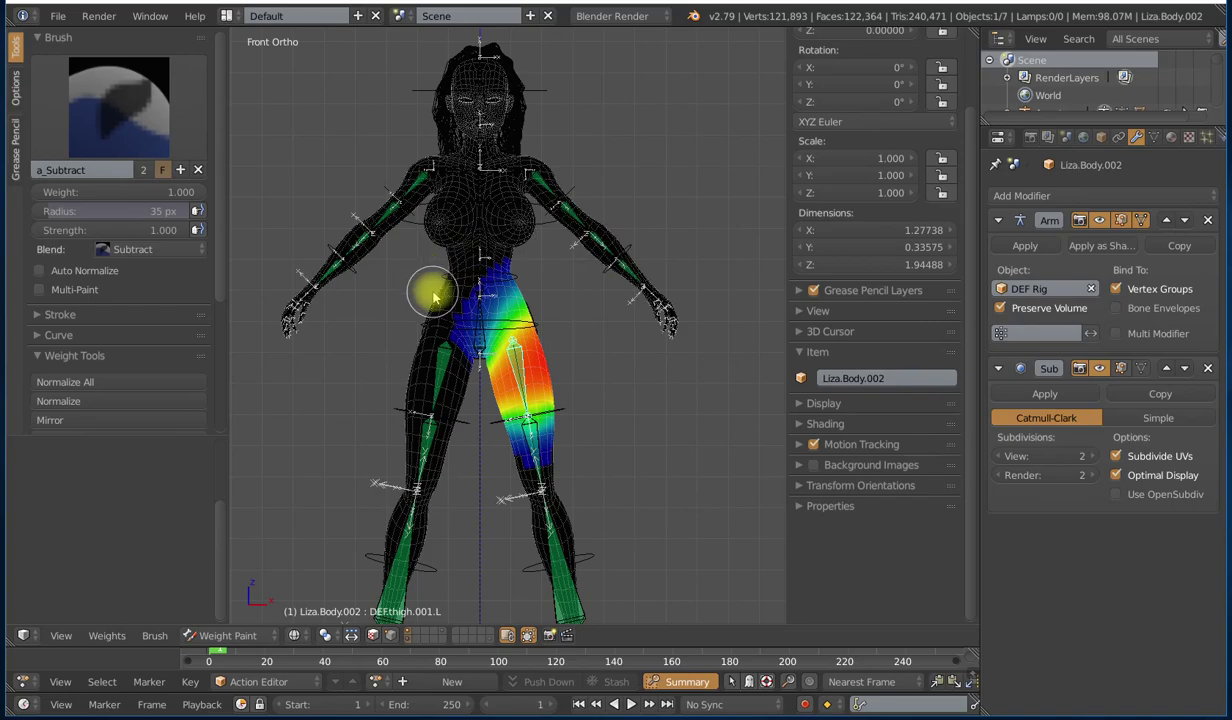
{"action": "left_click", "coordinate": [15, 88]}
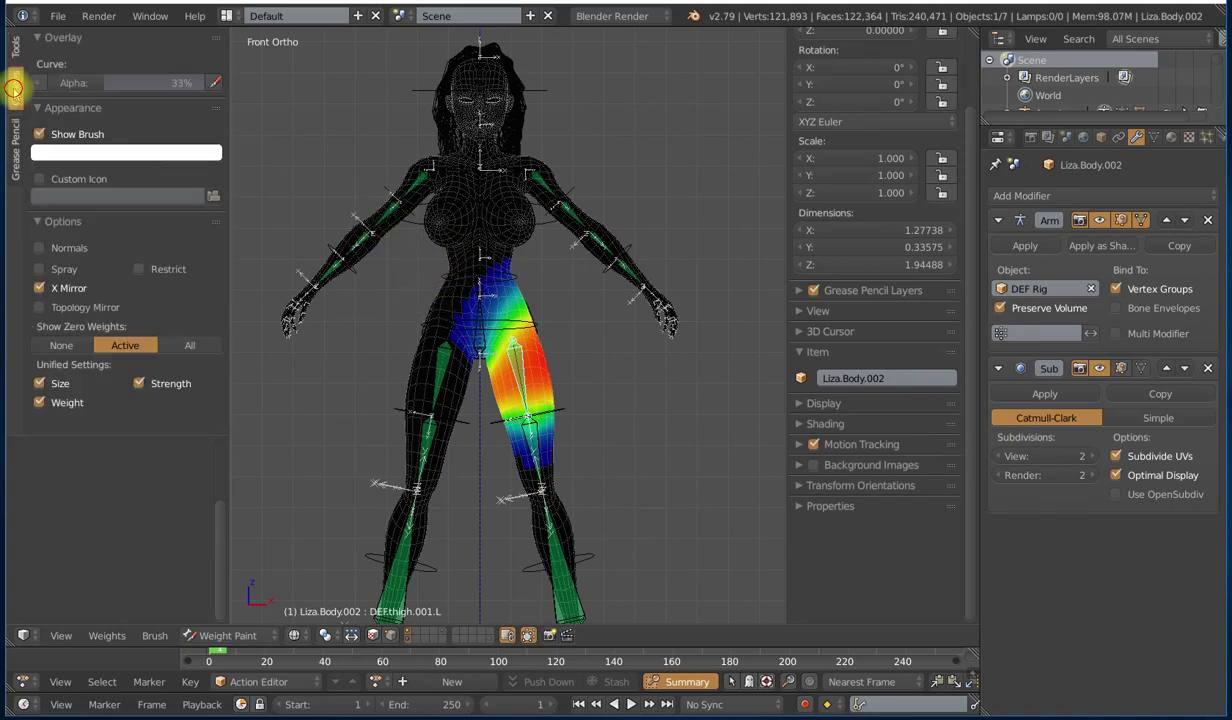
{"action": "left_click", "coordinate": [15, 45]}
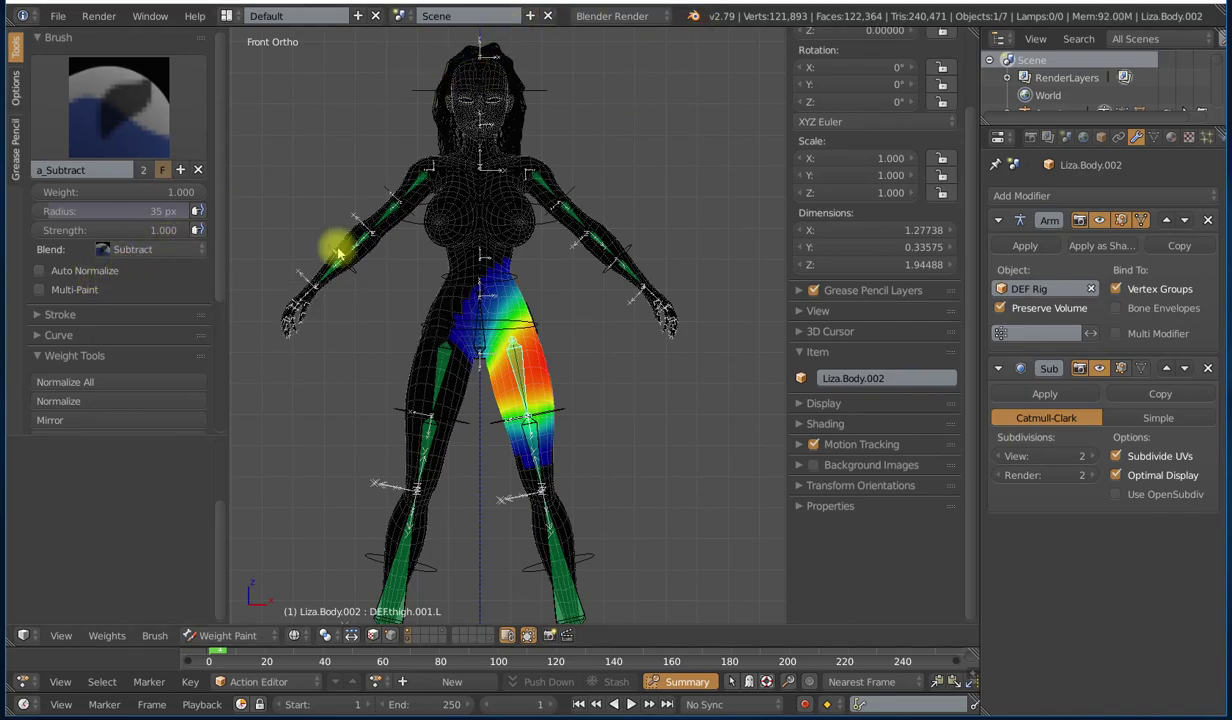
Step: Select the head bone DEF.spine.005 and then the neck bone DEF.spine.004 to compare their weights on the body
{"action": "middle_click_drag", "start_coordinate": [591, 120], "coordinate": [587, 278], "text": "shift"}
{"action": "scroll", "coordinate": [580, 265], "scroll_direction": "up", "scroll_amount": 4}
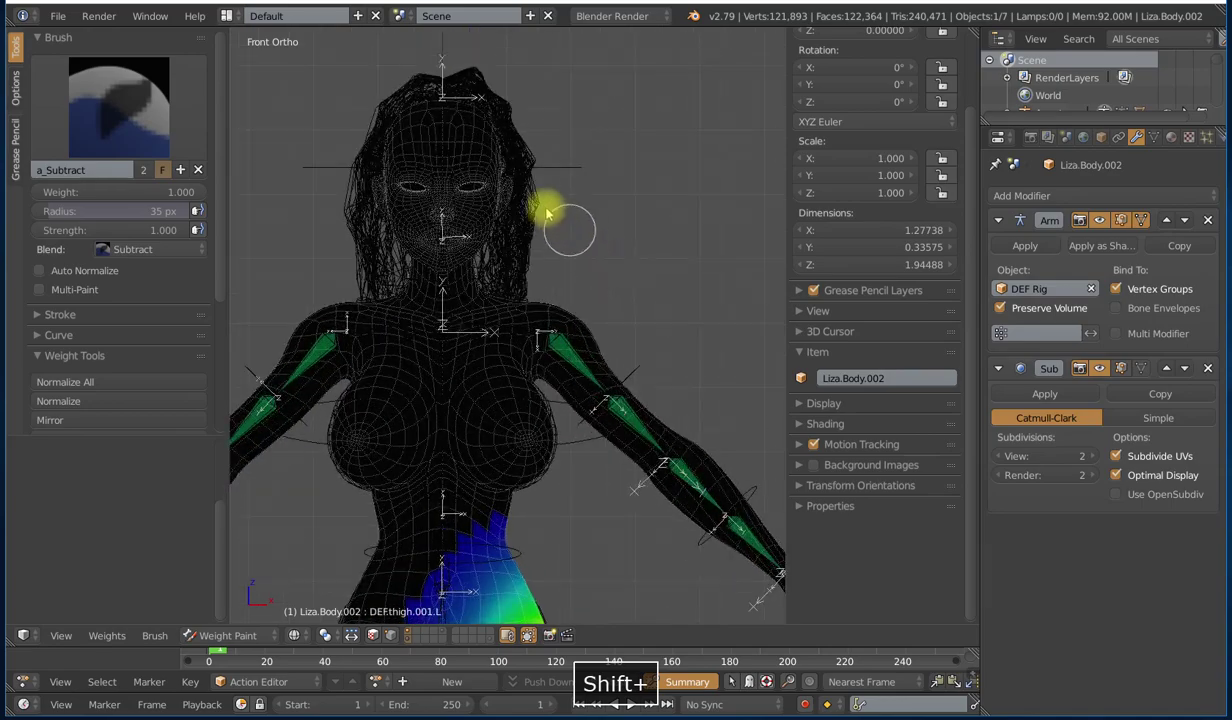
{"action": "right_click", "coordinate": [447, 137]}
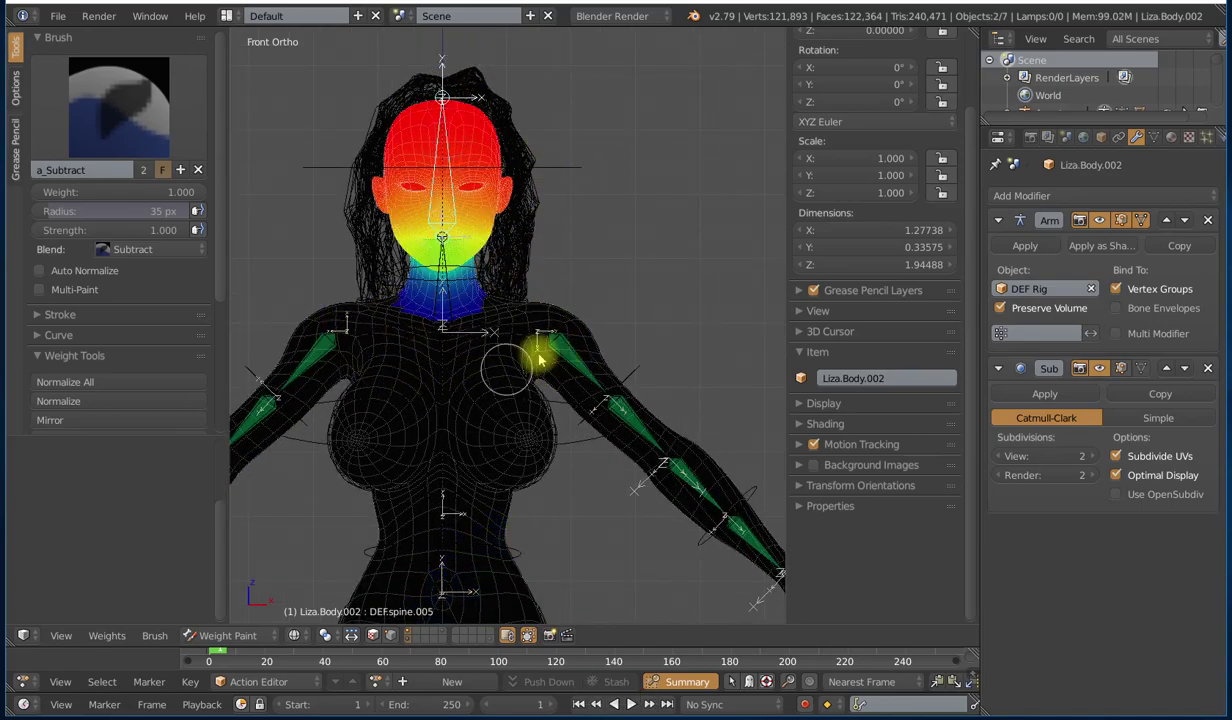
{"action": "scroll", "coordinate": [511, 350], "scroll_direction": "down", "scroll_amount": 1}
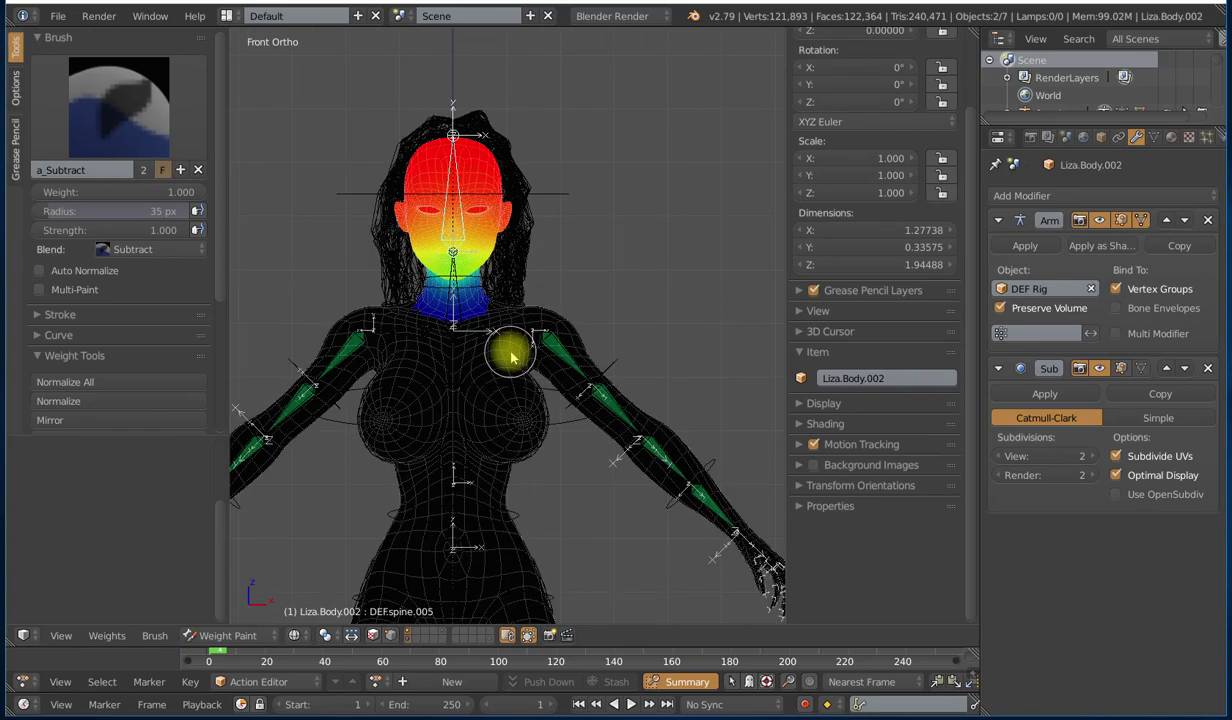
{"action": "right_click", "coordinate": [456, 268]}
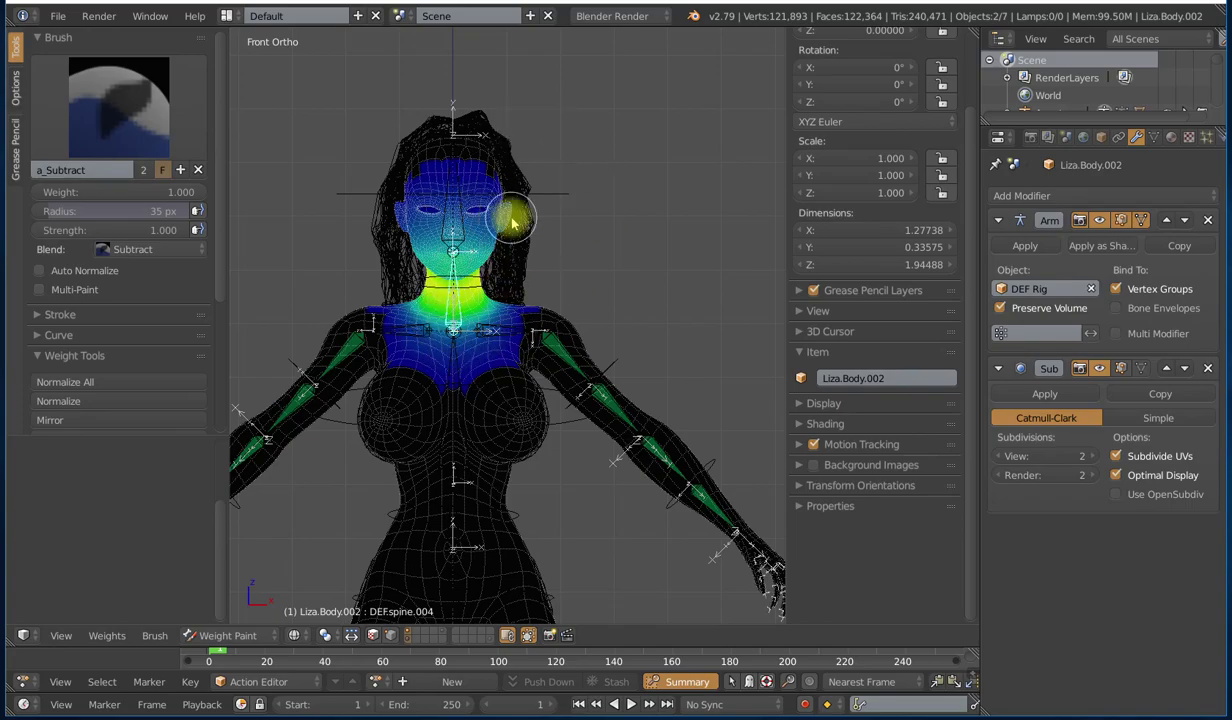
Step: Examine how far the DEF.spine.004 weights reach over the head, neck, shoulders and upper chest
{"action": "scroll", "coordinate": [464, 275], "scroll_direction": "down", "scroll_amount": 3}
{"action": "middle_click_drag", "start_coordinate": [530, 326], "coordinate": [540, 256], "text": "shift"}
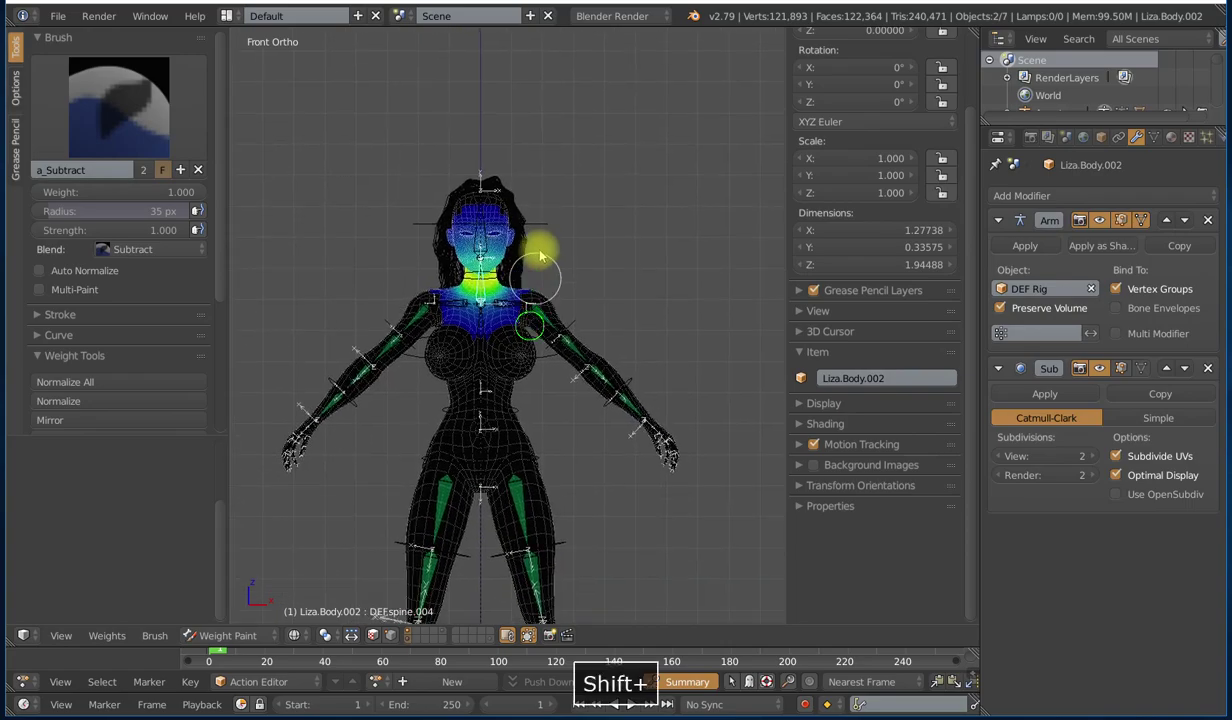
{"action": "scroll", "coordinate": [540, 258], "scroll_direction": "down", "scroll_amount": 2, "text": "shift"}
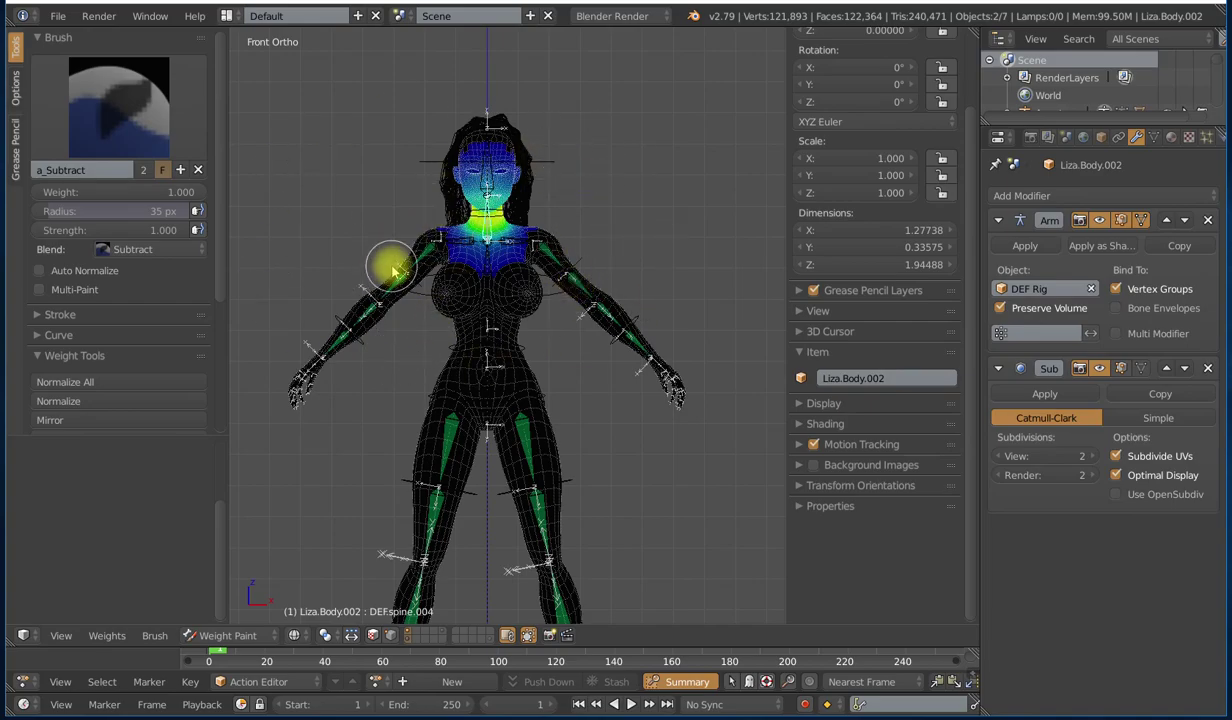
{"action": "mouse_move", "coordinate": [393, 270]}
{"action": "left_mouse_down"}
{"action": "mouse_move", "coordinate": [481, 294]}
{"action": "mouse_move", "coordinate": [440, 289]}
{"action": "mouse_move", "coordinate": [509, 201]}
{"action": "mouse_move", "coordinate": [491, 256]}
{"action": "left_mouse_up"}
{"action": "scroll", "coordinate": [491, 256], "scroll_direction": "up", "scroll_amount": 4}
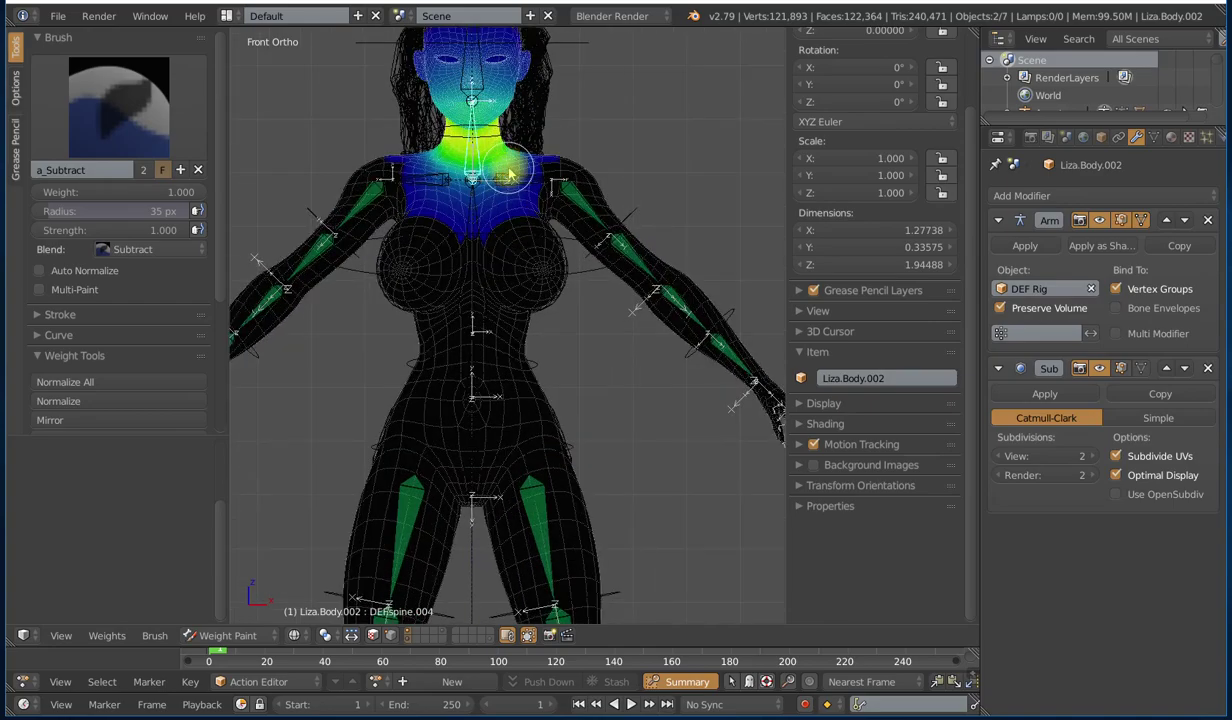
{"action": "scroll", "coordinate": [509, 180], "scroll_direction": "down", "scroll_amount": 3}
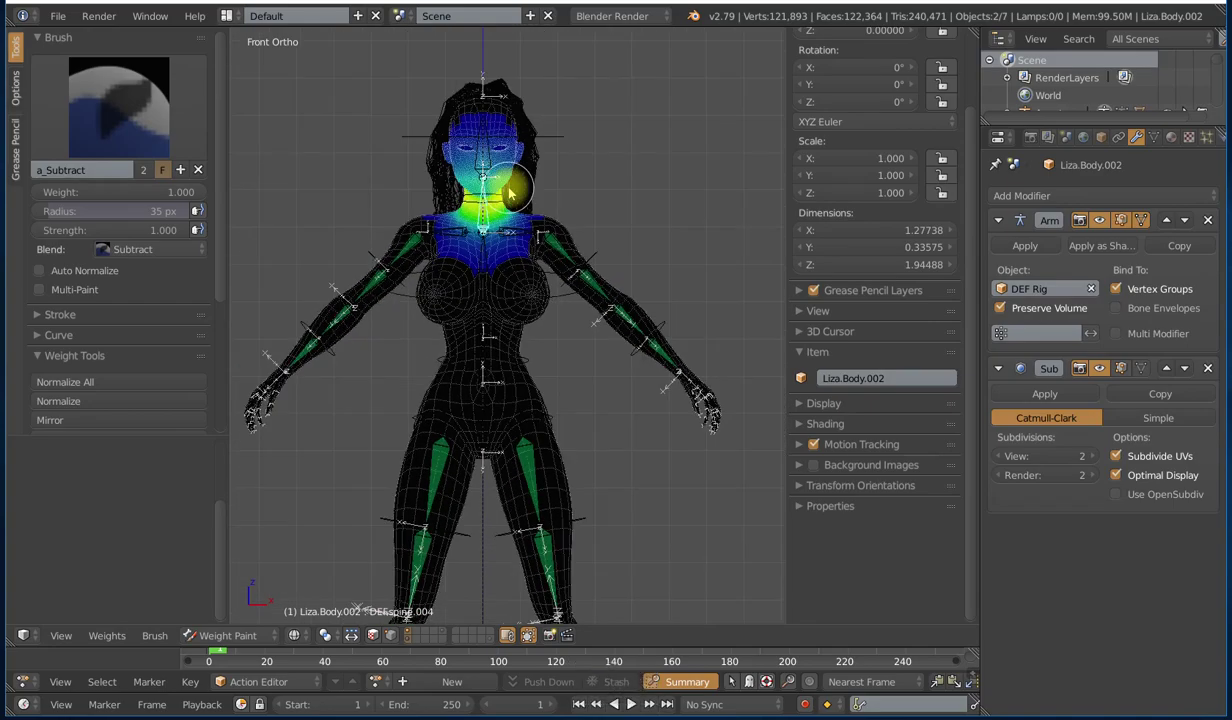
{"action": "middle_click_drag", "start_coordinate": [533, 189], "coordinate": [541, 345], "text": "shift"}
{"action": "scroll", "coordinate": [541, 345], "scroll_direction": "up", "scroll_amount": 3}
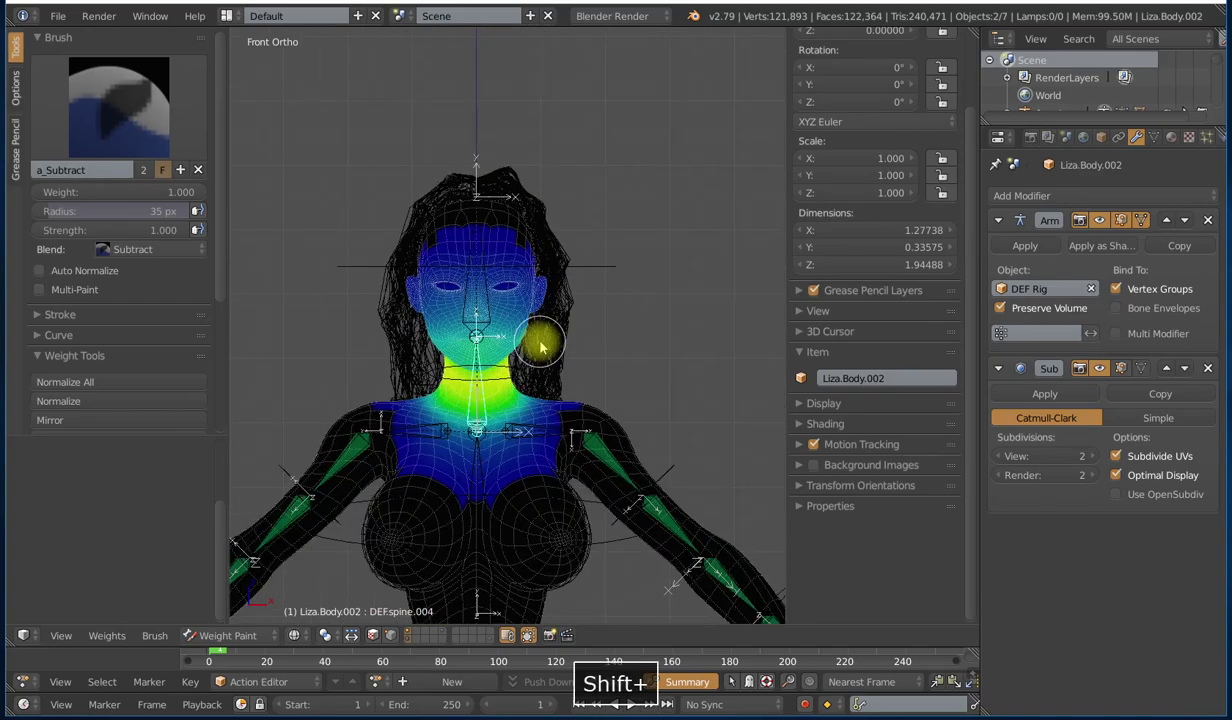
Step: Select the head bone DEF.spine.005 and inspect its weights around the chin and neck
{"action": "right_click", "coordinate": [489, 298]}
{"action": "middle_click_drag", "start_coordinate": [510, 328], "coordinate": [572, 286], "text": "shift"}
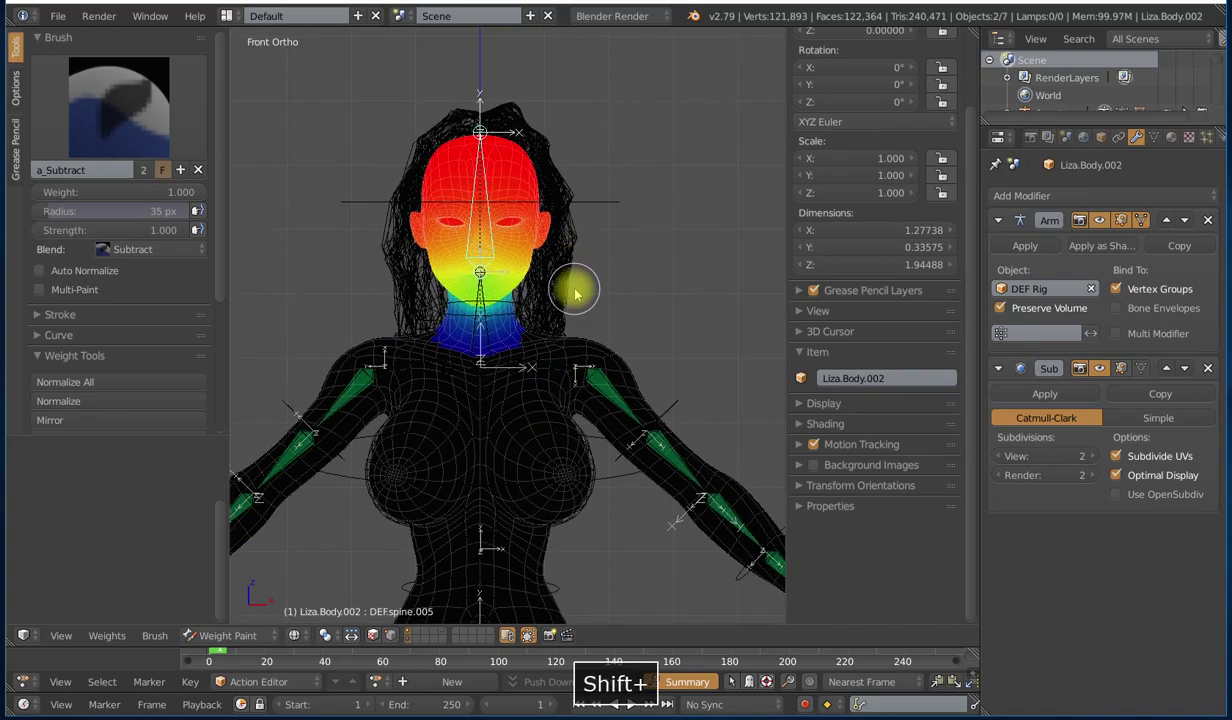
{"action": "scroll", "coordinate": [575, 292], "scroll_direction": "up", "scroll_amount": 2}
{"action": "scroll", "coordinate": [575, 292], "scroll_direction": "down", "scroll_amount": 2}
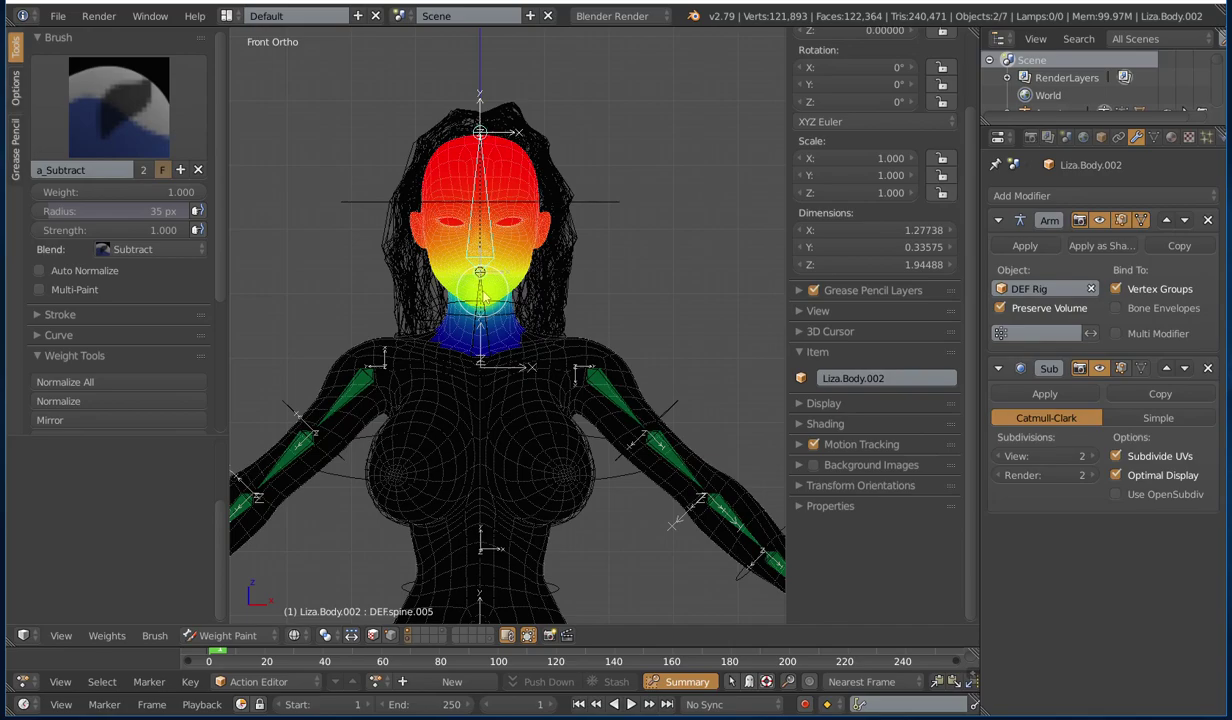
{"action": "middle_click_drag", "start_coordinate": [522, 310], "coordinate": [539, 212], "text": "shift"}
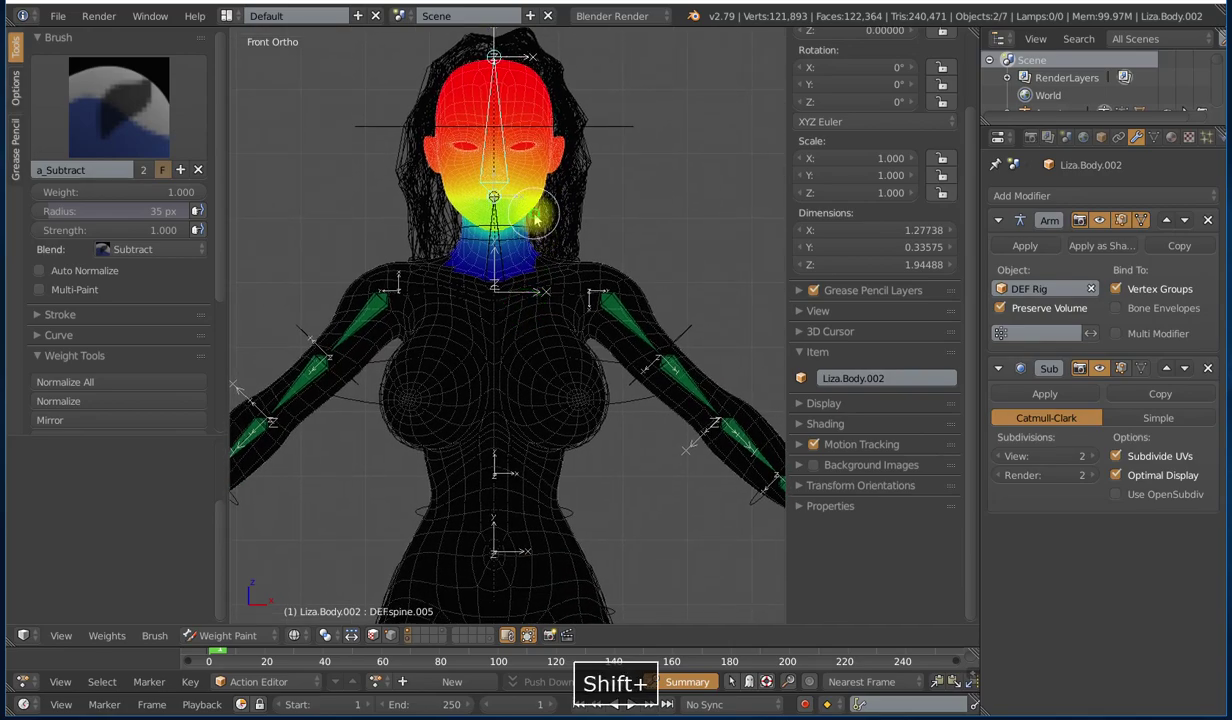
{"action": "scroll", "coordinate": [539, 212], "scroll_direction": "up", "scroll_amount": 3}
{"action": "scroll", "coordinate": [503, 170], "scroll_direction": "down", "scroll_amount": 1}
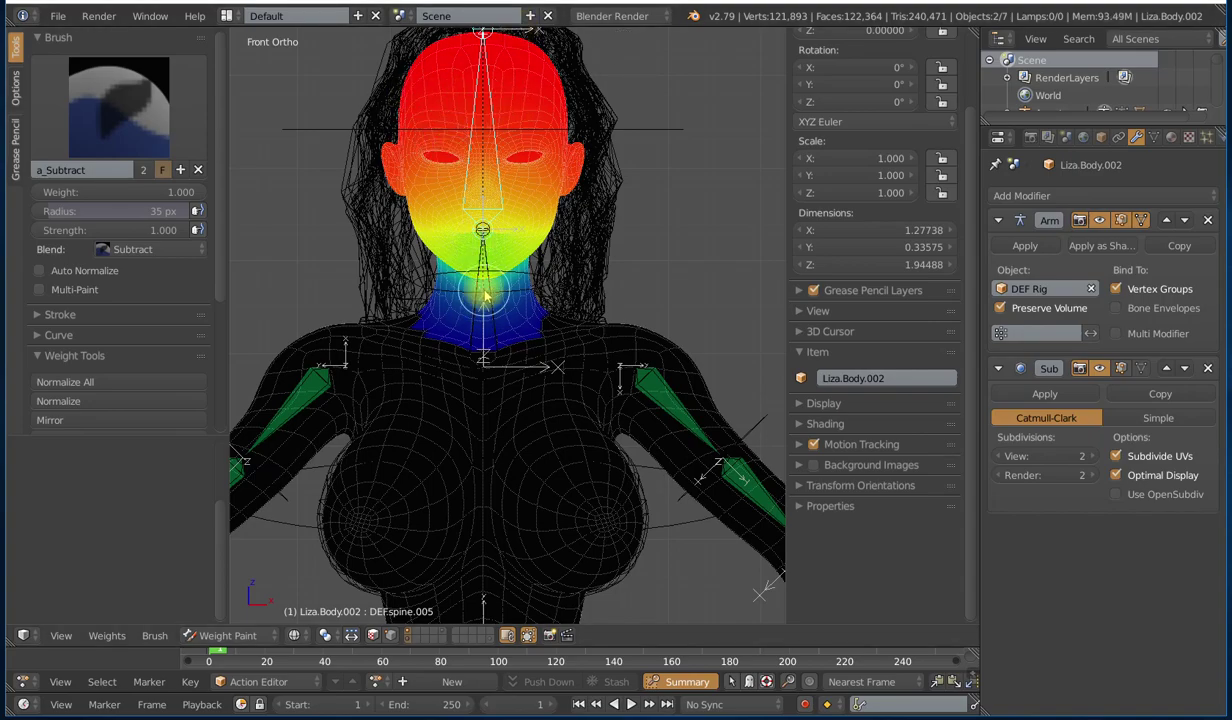
Step: Subtract the DEF.spine.005 weight from the base of the neck, painting at the front and the back
{"action": "scroll", "coordinate": [482, 326], "scroll_direction": "up", "scroll_amount": 3}
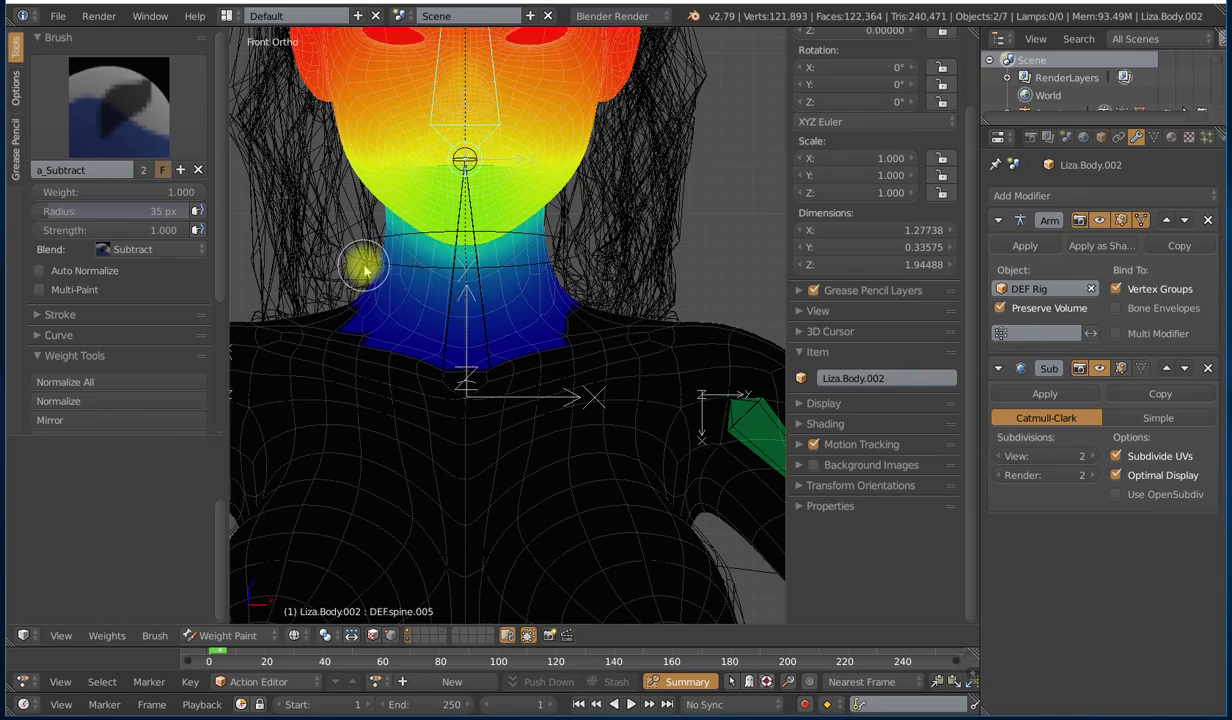
{"action": "mouse_move", "coordinate": [381, 289]}
{"action": "left_mouse_down"}
{"action": "mouse_move", "coordinate": [522, 311]}
{"action": "mouse_move", "coordinate": [412, 322]}
{"action": "mouse_move", "coordinate": [511, 346]}
{"action": "mouse_move", "coordinate": [513, 386]}
{"action": "left_mouse_up"}
{"action": "scroll", "coordinate": [540, 385], "scroll_direction": "down", "scroll_amount": 4}
{"action": "middle_click_drag", "start_coordinate": [580, 382], "coordinate": [335, 393]}
{"action": "middle_click_drag", "start_coordinate": [399, 356], "coordinate": [509, 413], "text": "shift"}
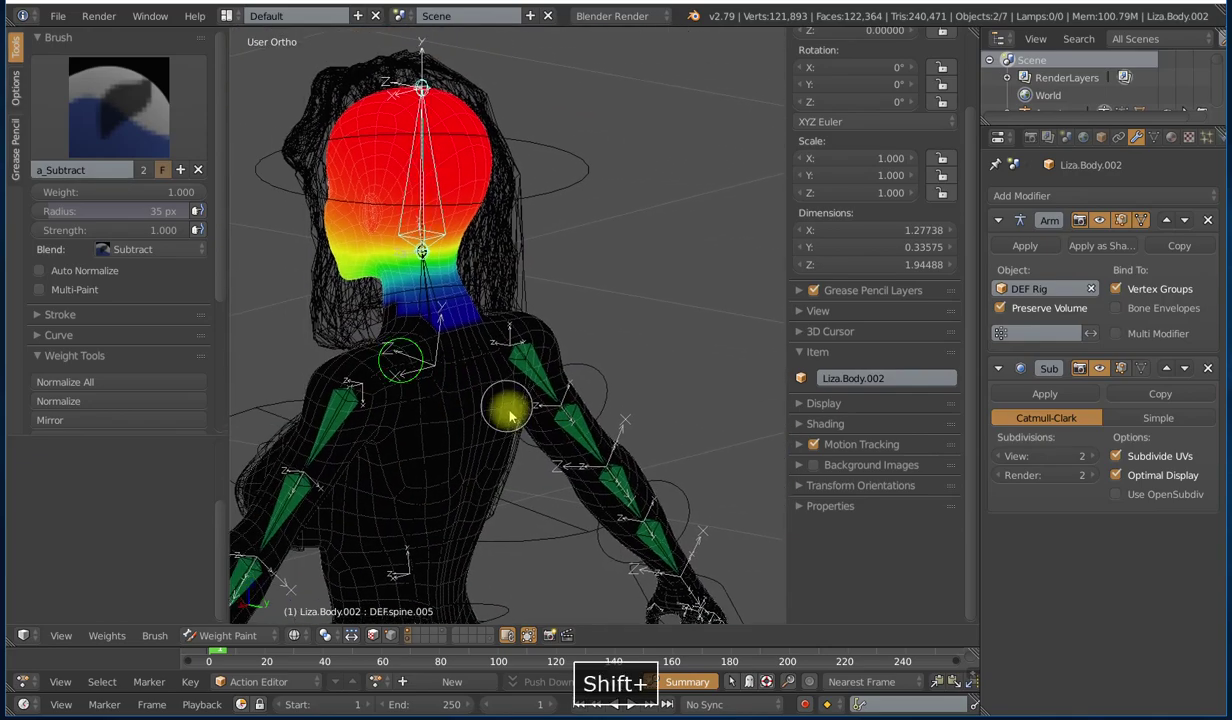
{"action": "scroll", "coordinate": [480, 390], "scroll_direction": "up", "scroll_amount": 3}
{"action": "mouse_move", "coordinate": [366, 313]}
{"action": "left_mouse_down"}
{"action": "mouse_move", "coordinate": [346, 305]}
{"action": "mouse_move", "coordinate": [459, 278]}
{"action": "left_mouse_up"}
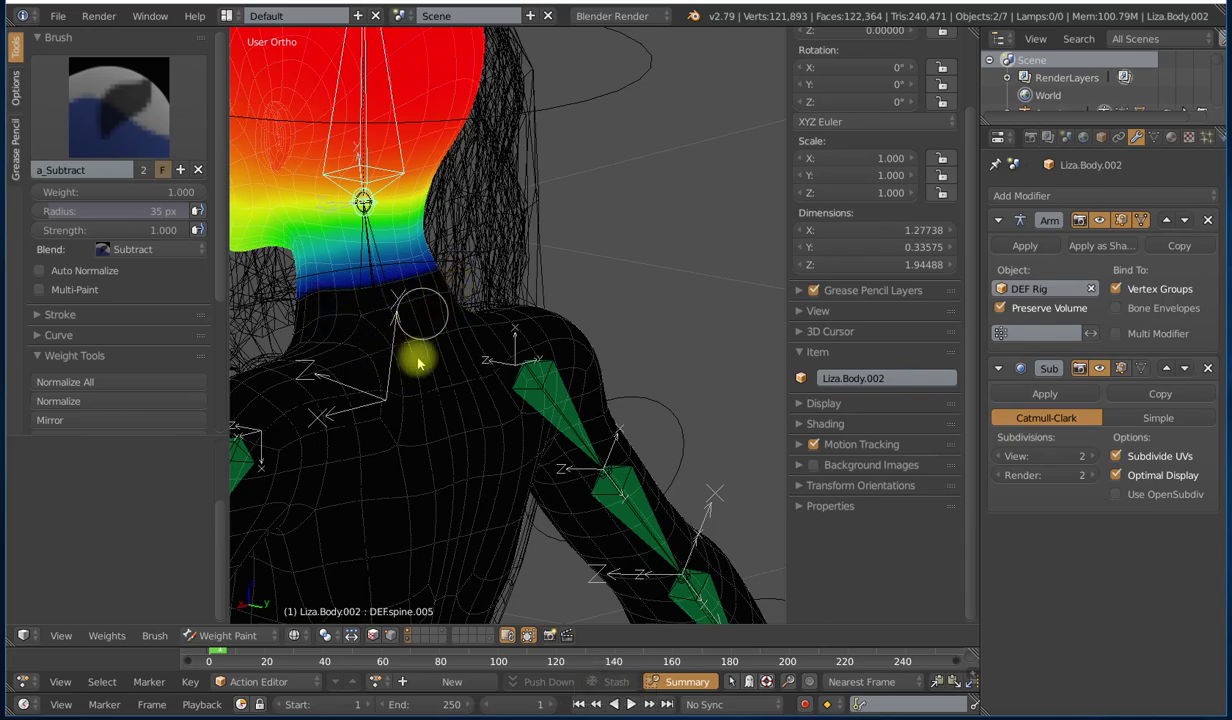
{"action": "scroll", "coordinate": [416, 363], "scroll_direction": "down", "scroll_amount": 3}
{"action": "mouse_move", "coordinate": [416, 363]}
{"action": "middle_mouse_down"}
{"action": "mouse_move", "coordinate": [528, 373]}
{"action": "mouse_move", "coordinate": [572, 363]}
{"action": "middle_mouse_up"}
{"action": "key", "text": "KP_1"}
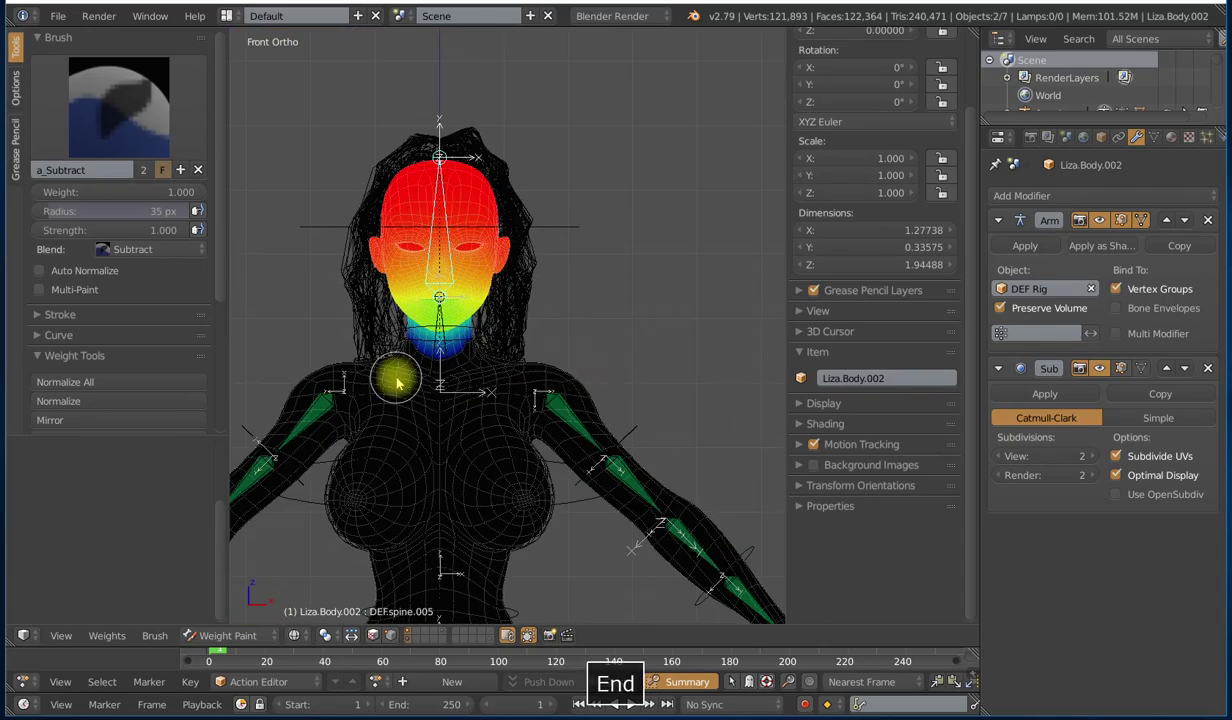
Step: Select the neck bone DEF.spine.004 and inspect its weights on the face, head and neck from the front and side
{"action": "scroll", "coordinate": [393, 377], "scroll_direction": "up", "scroll_amount": 3}
{"action": "right_click", "coordinate": [440, 225]}
{"action": "scroll", "coordinate": [450, 232], "scroll_direction": "down", "scroll_amount": 2}
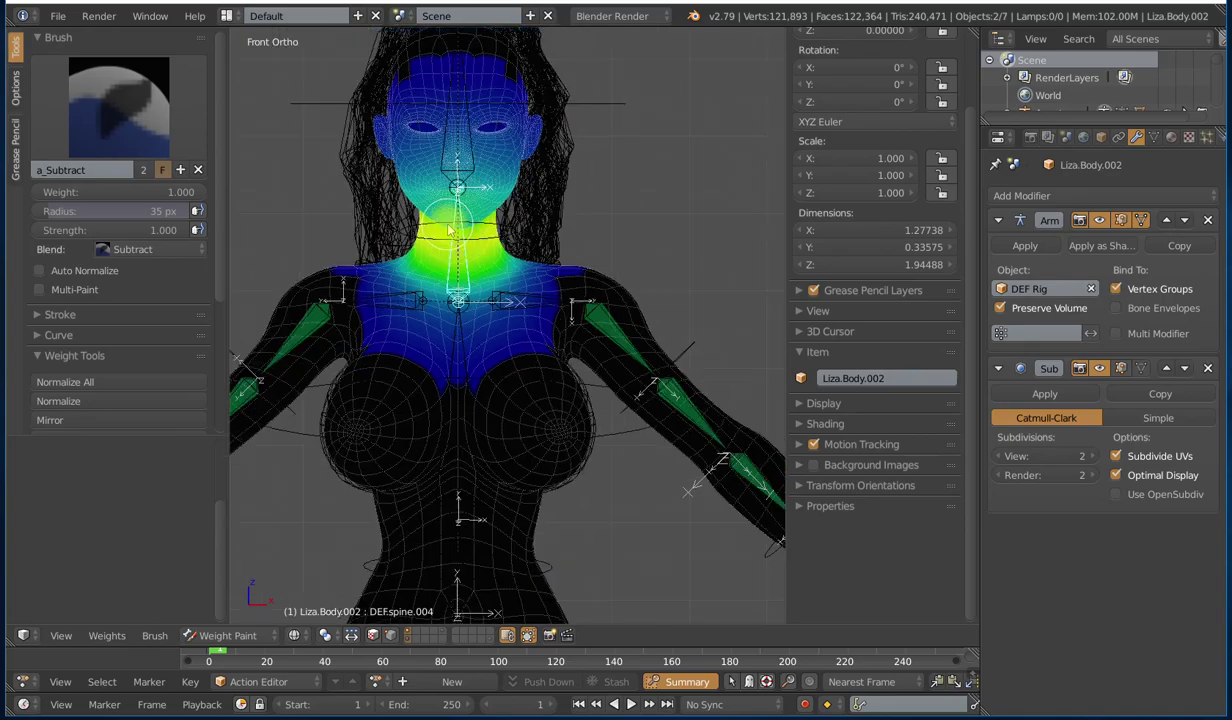
{"action": "scroll", "coordinate": [462, 235], "scroll_direction": "up", "scroll_amount": 1}
{"action": "middle_click_drag", "start_coordinate": [462, 235], "coordinate": [488, 330], "text": "shift"}
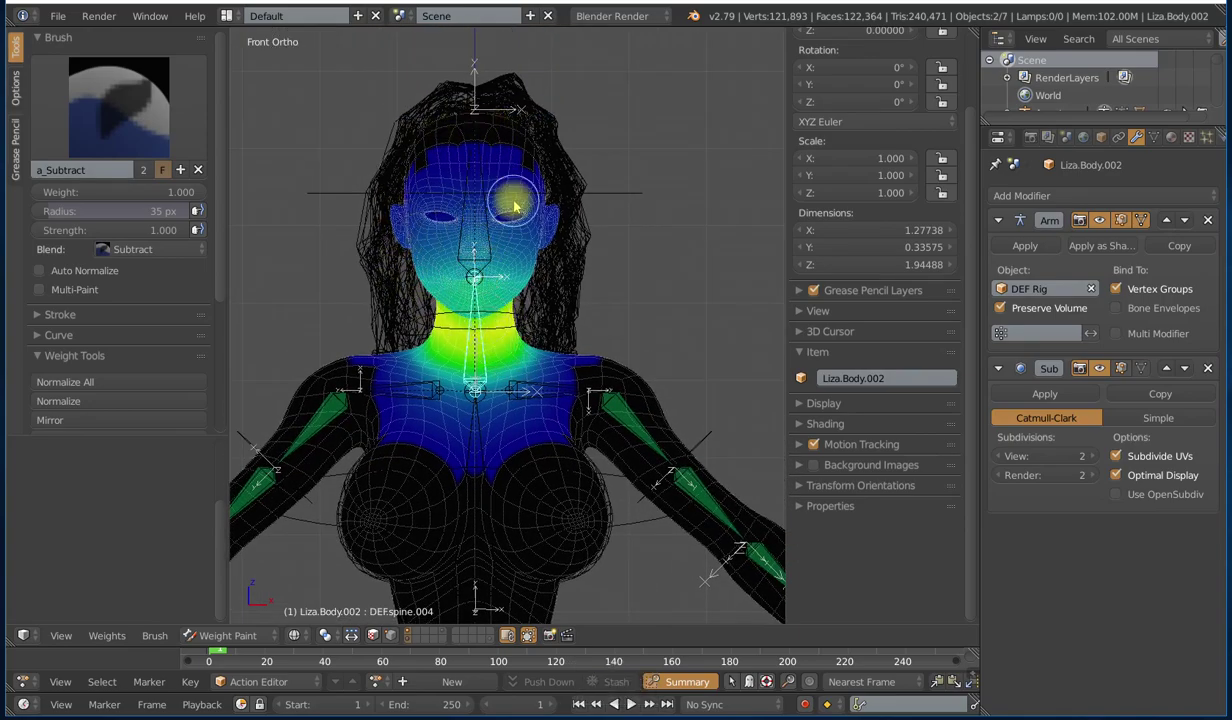
{"action": "key", "text": "KP_3"}
{"action": "middle_click_drag", "start_coordinate": [396, 242], "coordinate": [581, 266], "text": "shift"}
{"action": "scroll", "coordinate": [612, 260], "scroll_direction": "up", "scroll_amount": 1}
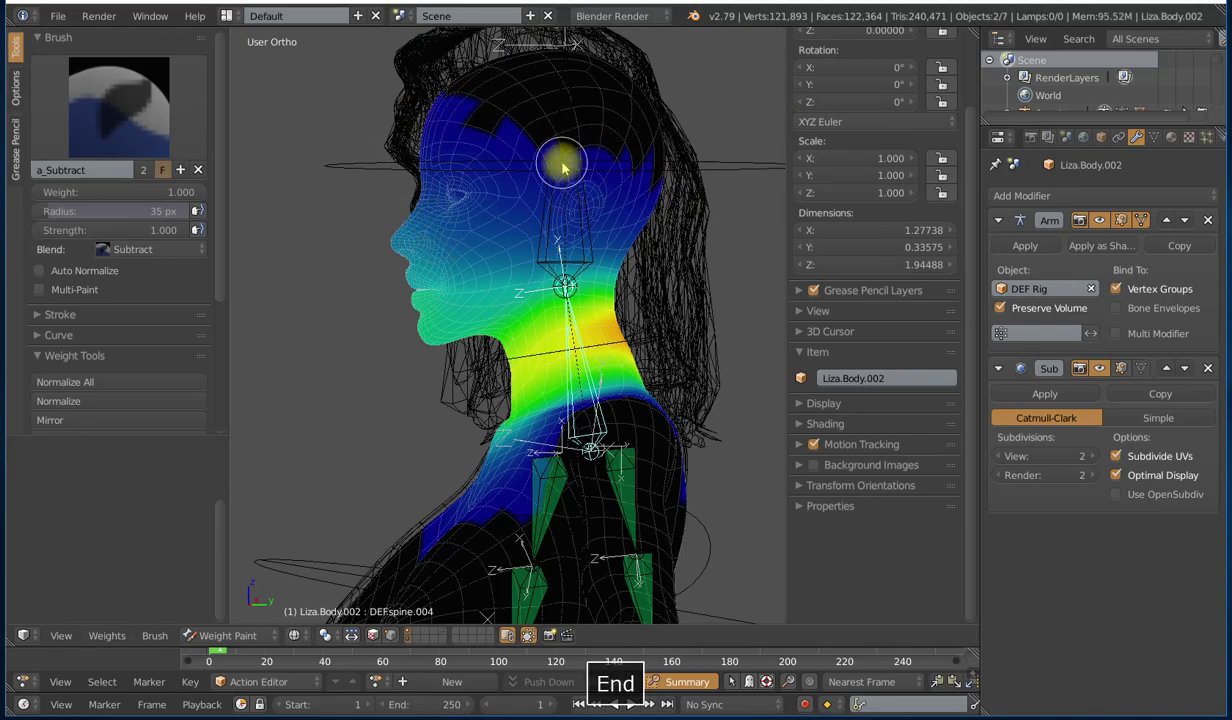
{"action": "key", "text": "KP_3"}
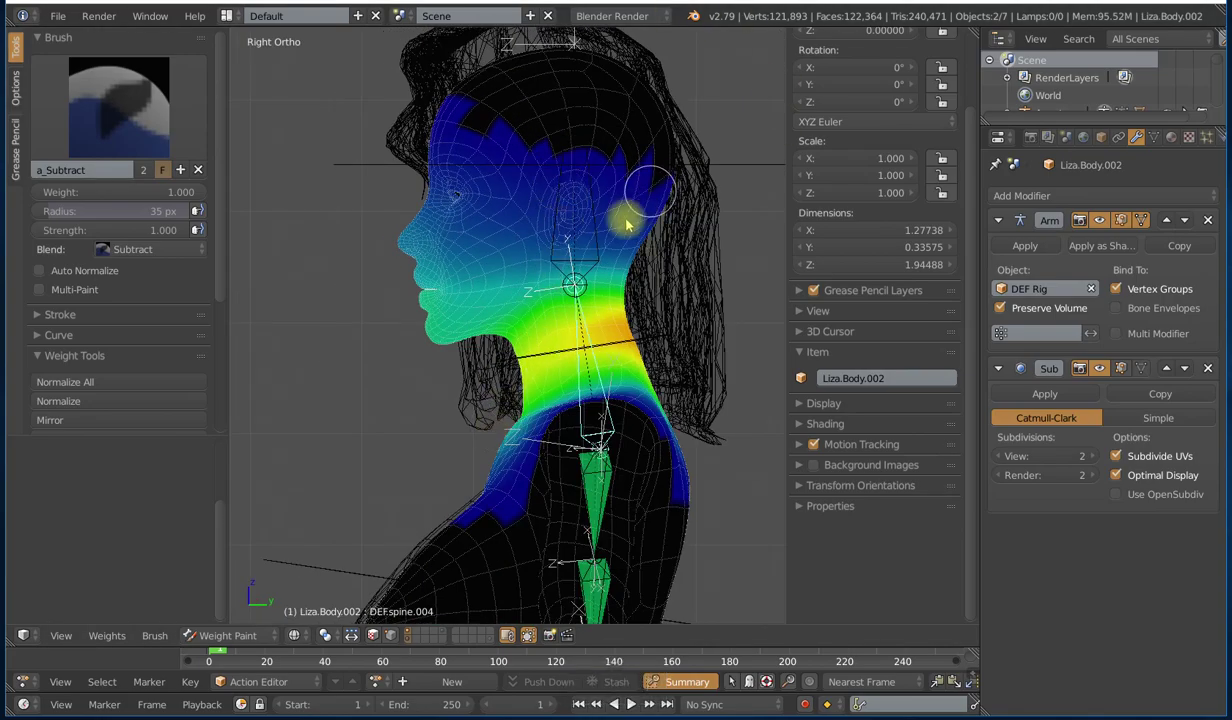
{"action": "middle_click_drag", "start_coordinate": [380, 214], "coordinate": [412, 234]}
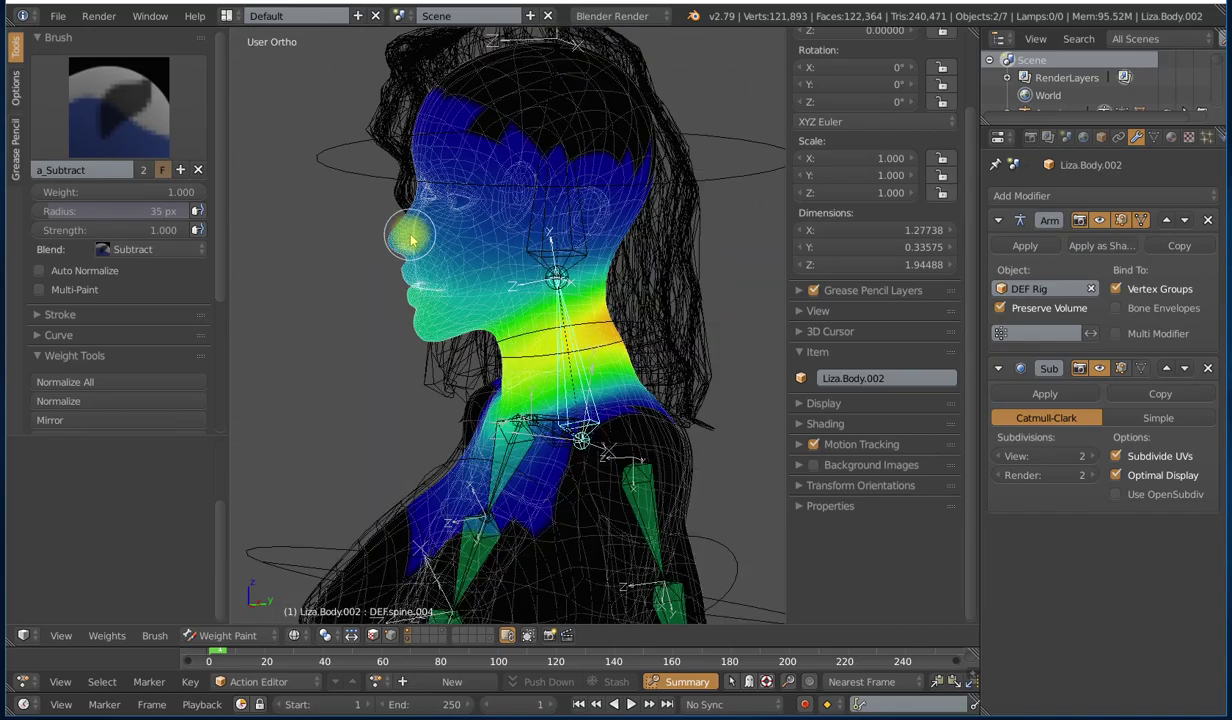
Step: Subtract the DEF.spine.004 weight from the whole head and face, down to the jawline
{"action": "key", "text": "KP_1"}
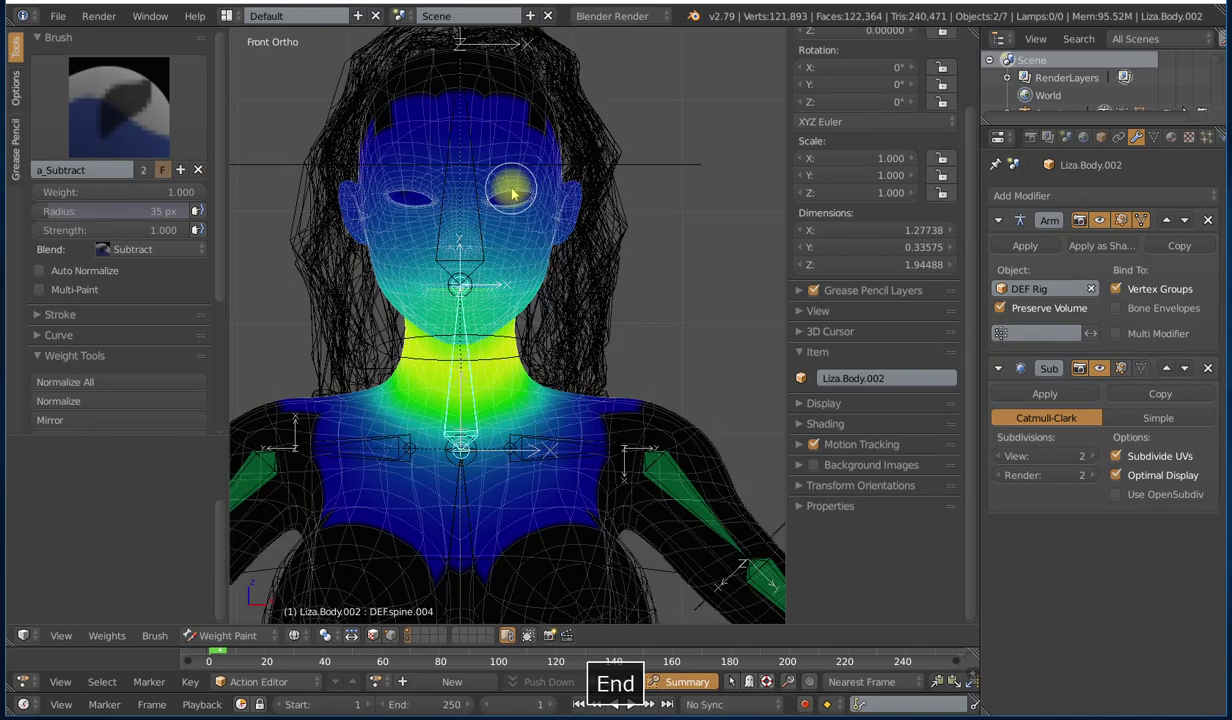
{"action": "key", "text": "KP_3"}
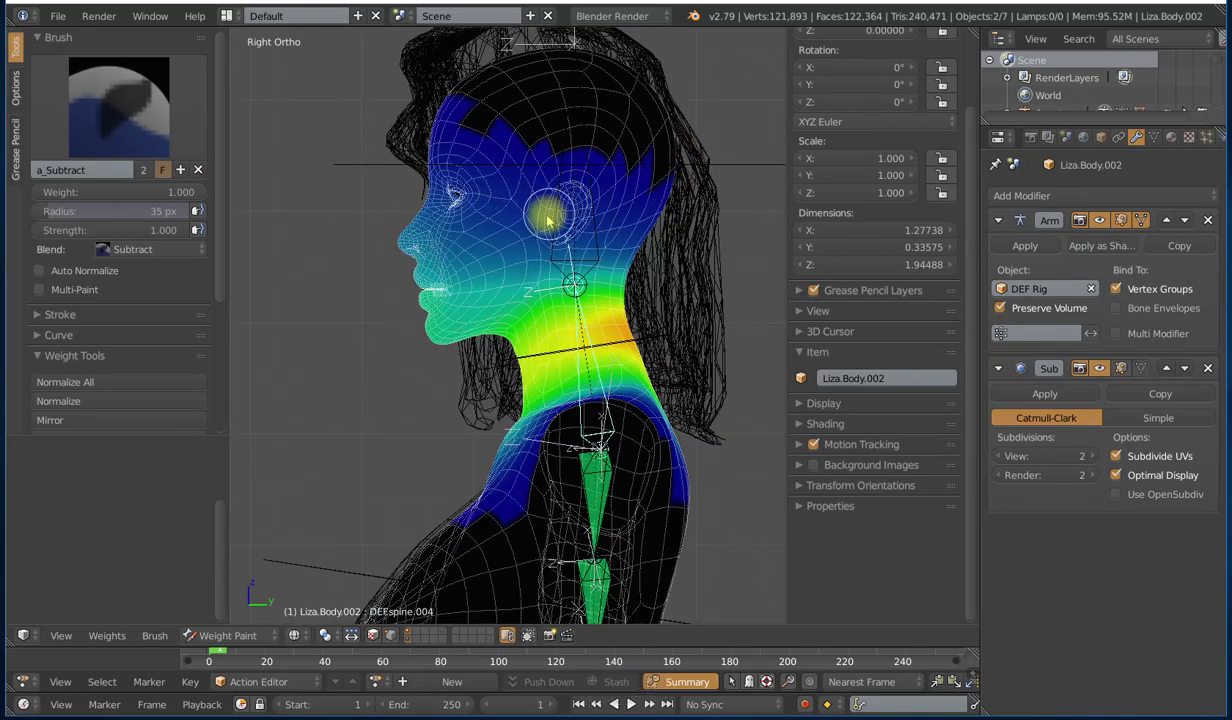
{"action": "mouse_move", "coordinate": [545, 233]}
{"action": "left_mouse_down"}
{"action": "mouse_move", "coordinate": [663, 236]}
{"action": "mouse_move", "coordinate": [610, 201]}
{"action": "mouse_move", "coordinate": [425, 145]}
{"action": "left_mouse_up"}
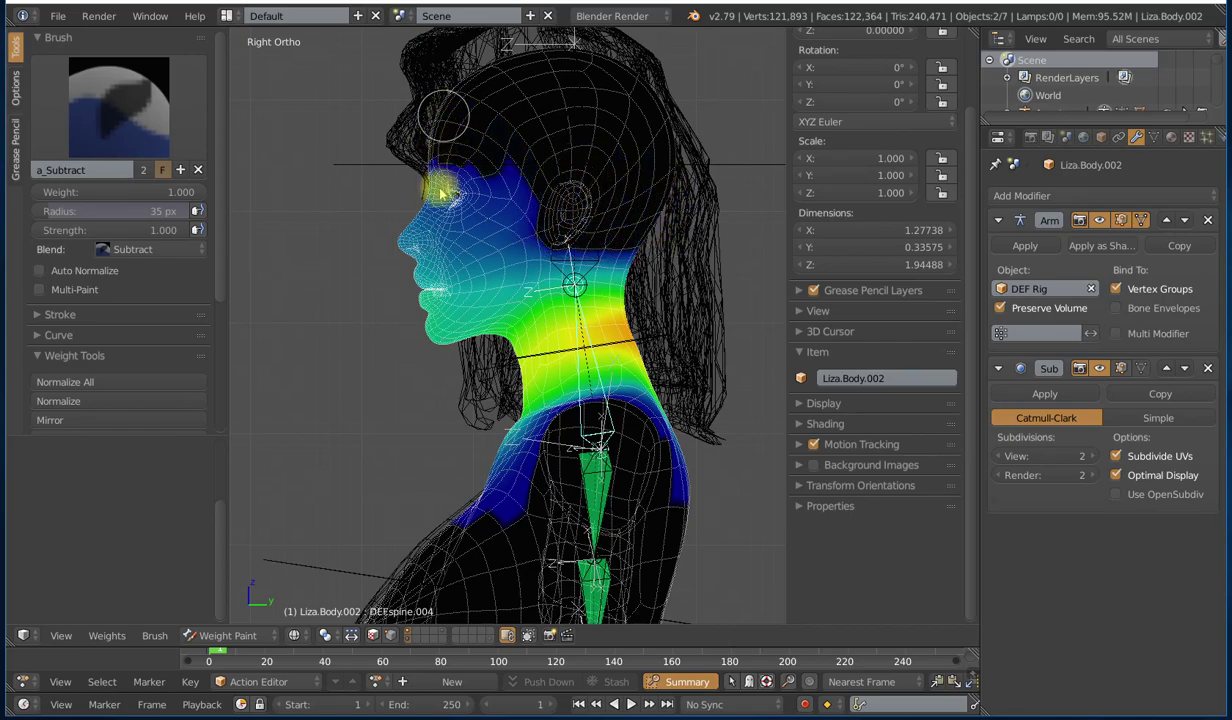
{"action": "mouse_move", "coordinate": [442, 193]}
{"action": "left_mouse_down"}
{"action": "mouse_move", "coordinate": [466, 186]}
{"action": "mouse_move", "coordinate": [418, 206]}
{"action": "mouse_move", "coordinate": [505, 212]}
{"action": "mouse_move", "coordinate": [424, 240]}
{"action": "left_mouse_up"}
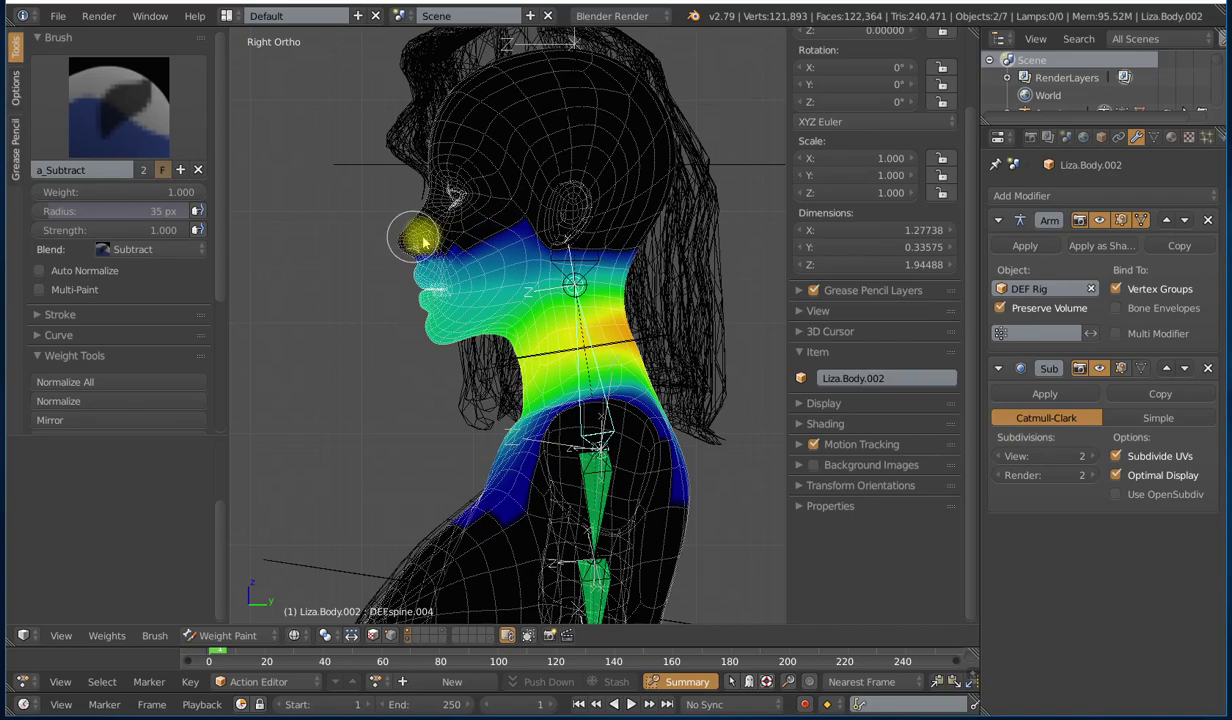
{"action": "scroll", "coordinate": [480, 209], "scroll_direction": "up", "scroll_amount": 1}
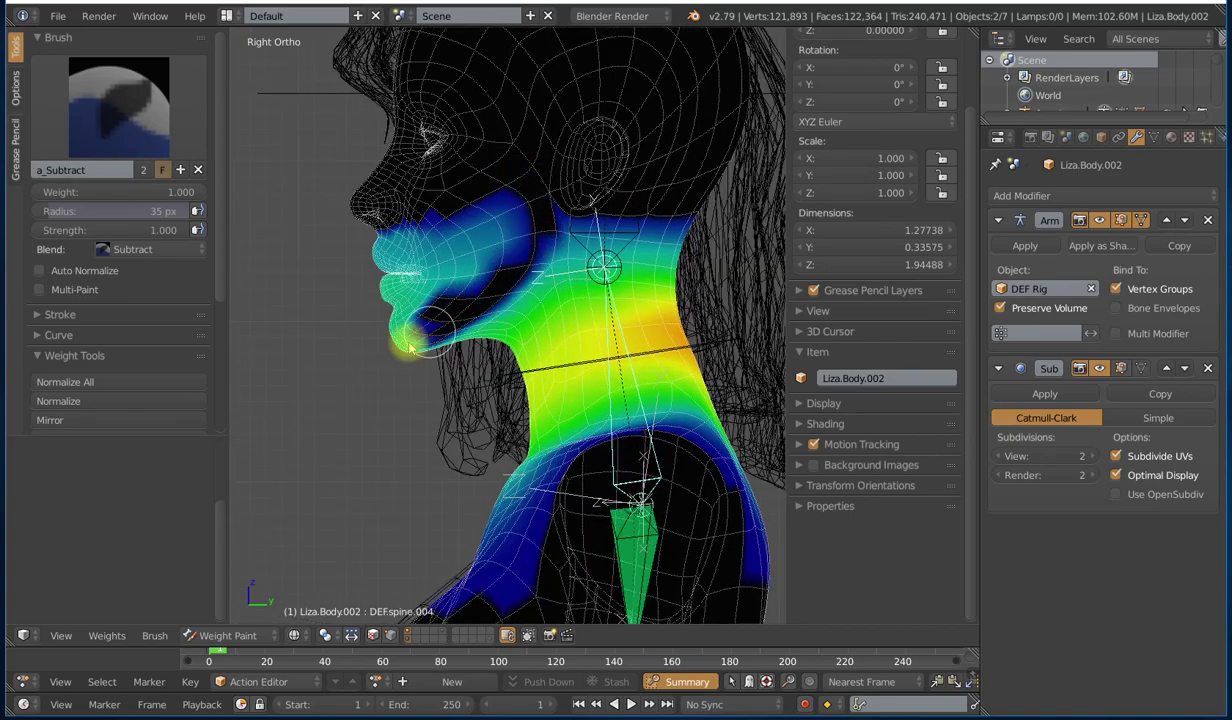
{"action": "mouse_move", "coordinate": [393, 325]}
{"action": "left_mouse_down"}
{"action": "mouse_move", "coordinate": [490, 212]}
{"action": "mouse_move", "coordinate": [378, 282]}
{"action": "mouse_move", "coordinate": [390, 213]}
{"action": "mouse_move", "coordinate": [413, 260]}
{"action": "left_mouse_up"}
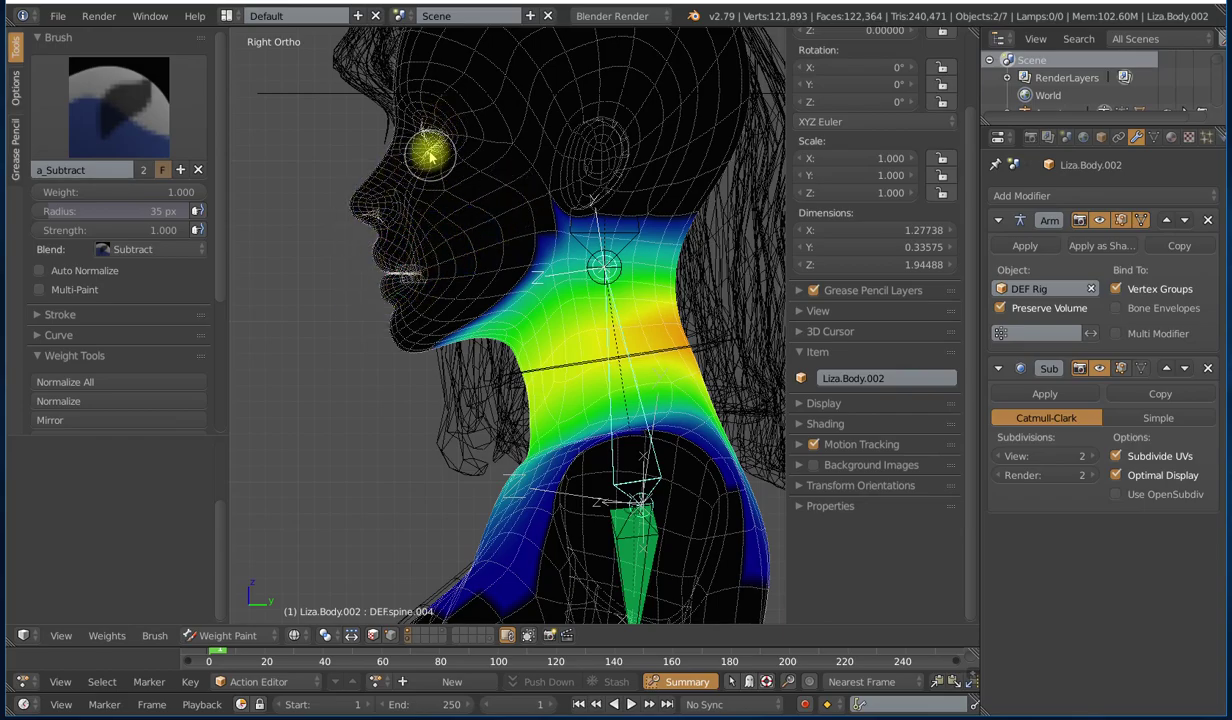
{"action": "middle_click_drag", "start_coordinate": [430, 155], "coordinate": [503, 212]}
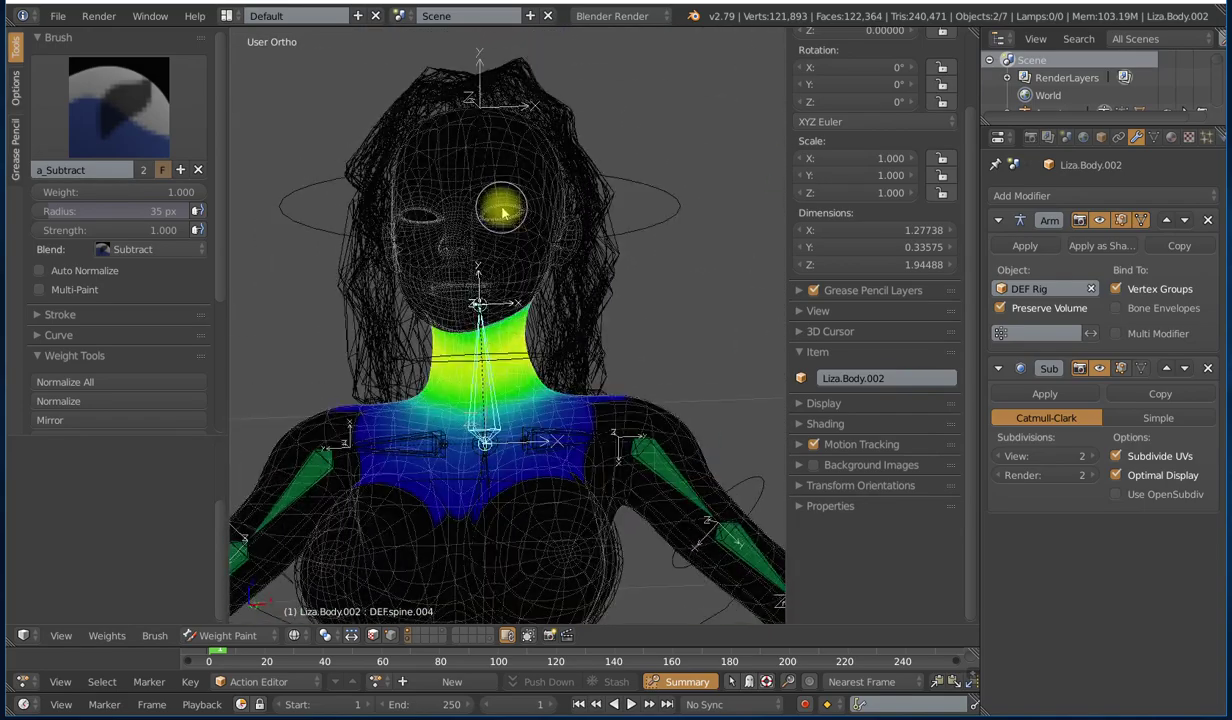
Step: Limit painting to the visible surface and subtract the DEF.spine.004 weight from the upper chest, then check the back
{"action": "key", "text": "KP_1"}
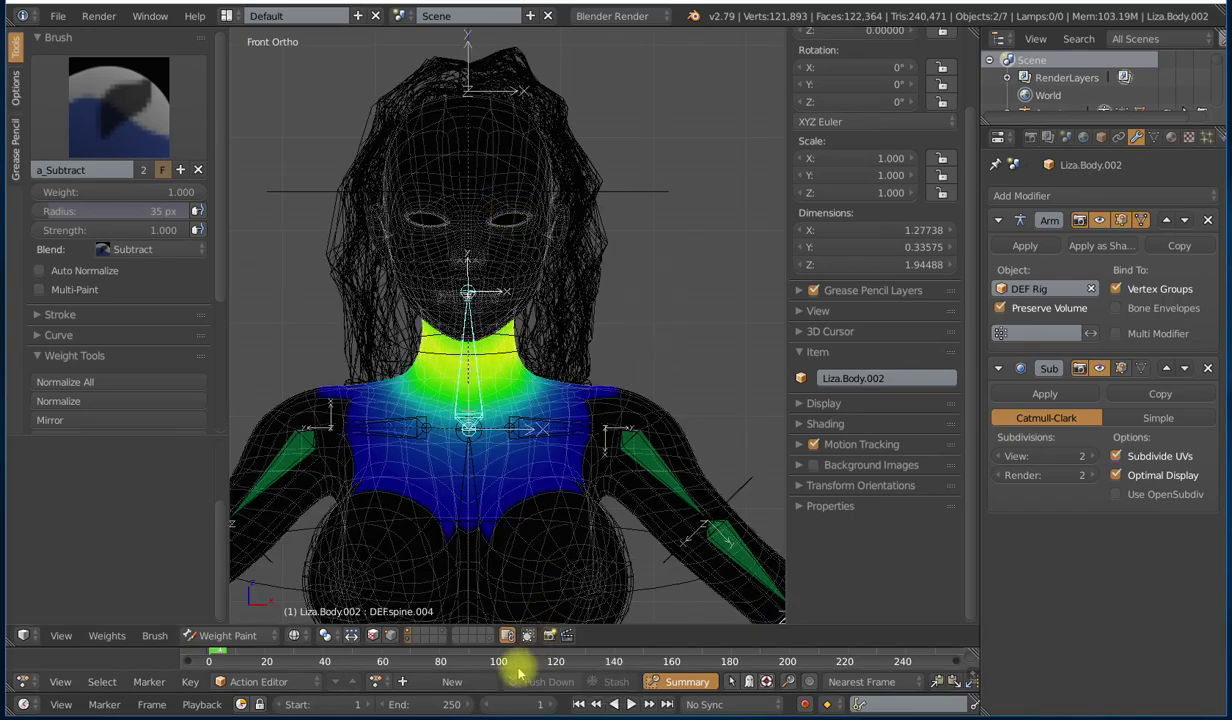
{"action": "left_click", "coordinate": [527, 636]}
{"action": "scroll", "coordinate": [526, 382], "scroll_direction": "down", "scroll_amount": 1}
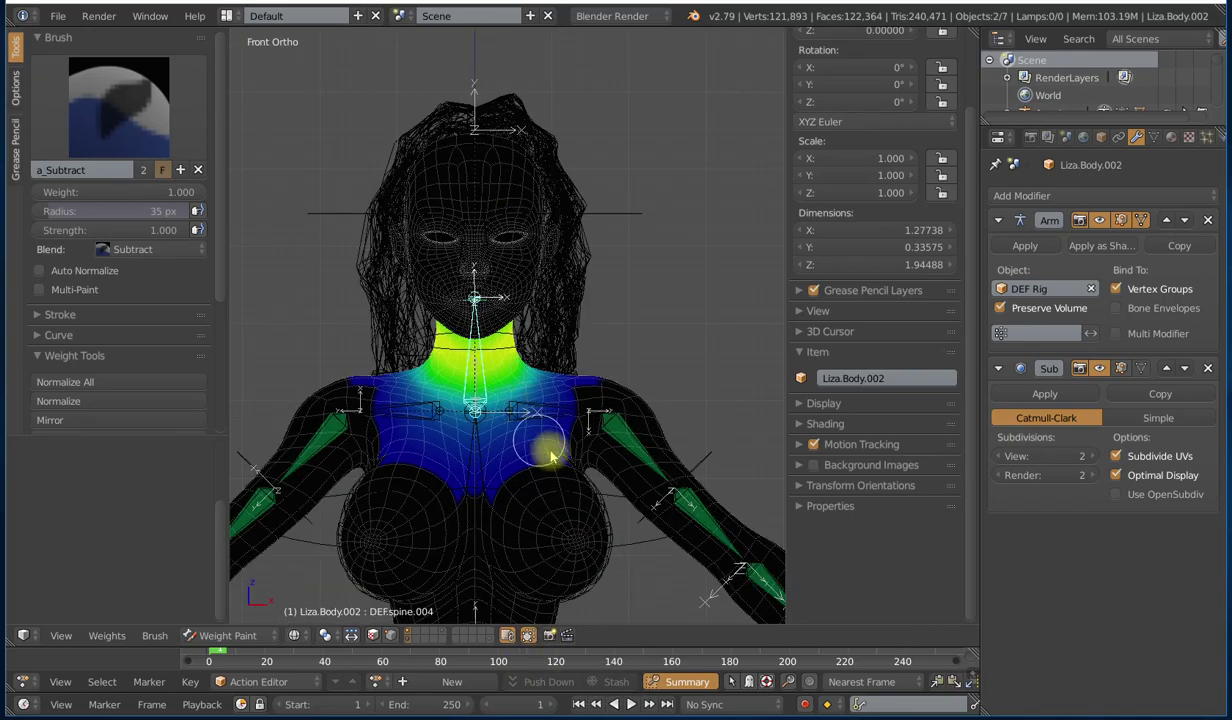
{"action": "middle_click_drag", "start_coordinate": [550, 458], "coordinate": [561, 347], "text": "shift"}
{"action": "scroll", "coordinate": [561, 347], "scroll_direction": "up", "scroll_amount": 3}
{"action": "scroll", "coordinate": [515, 500], "scroll_direction": "down", "scroll_amount": 2}
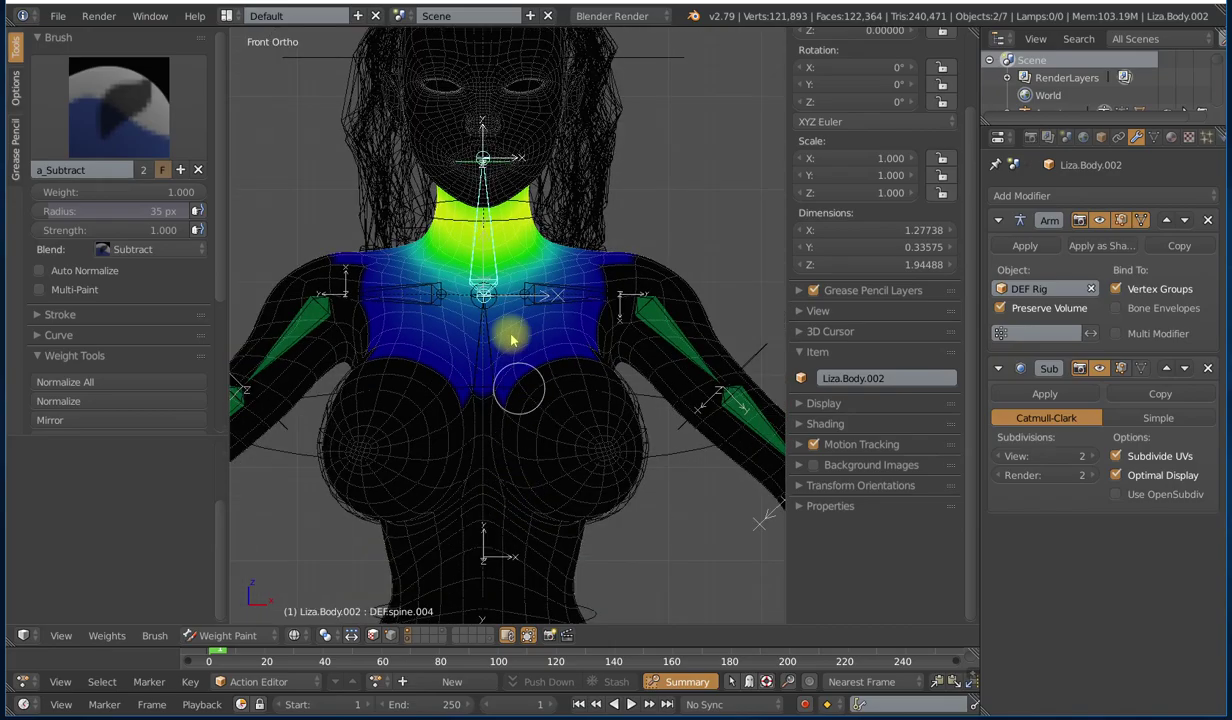
{"action": "mouse_move", "coordinate": [383, 348]}
{"action": "left_mouse_down"}
{"action": "mouse_move", "coordinate": [498, 382]}
{"action": "mouse_move", "coordinate": [440, 344]}
{"action": "mouse_move", "coordinate": [366, 325]}
{"action": "left_mouse_up"}
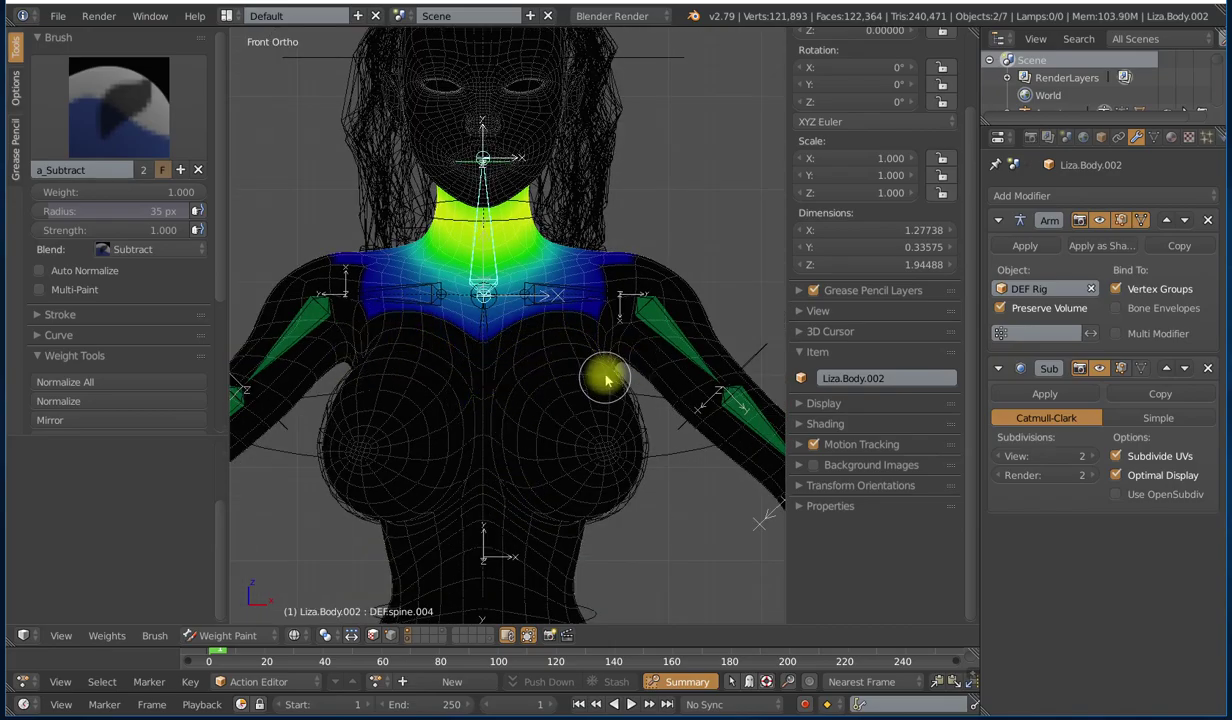
{"action": "middle_click_drag", "start_coordinate": [600, 377], "coordinate": [473, 388]}
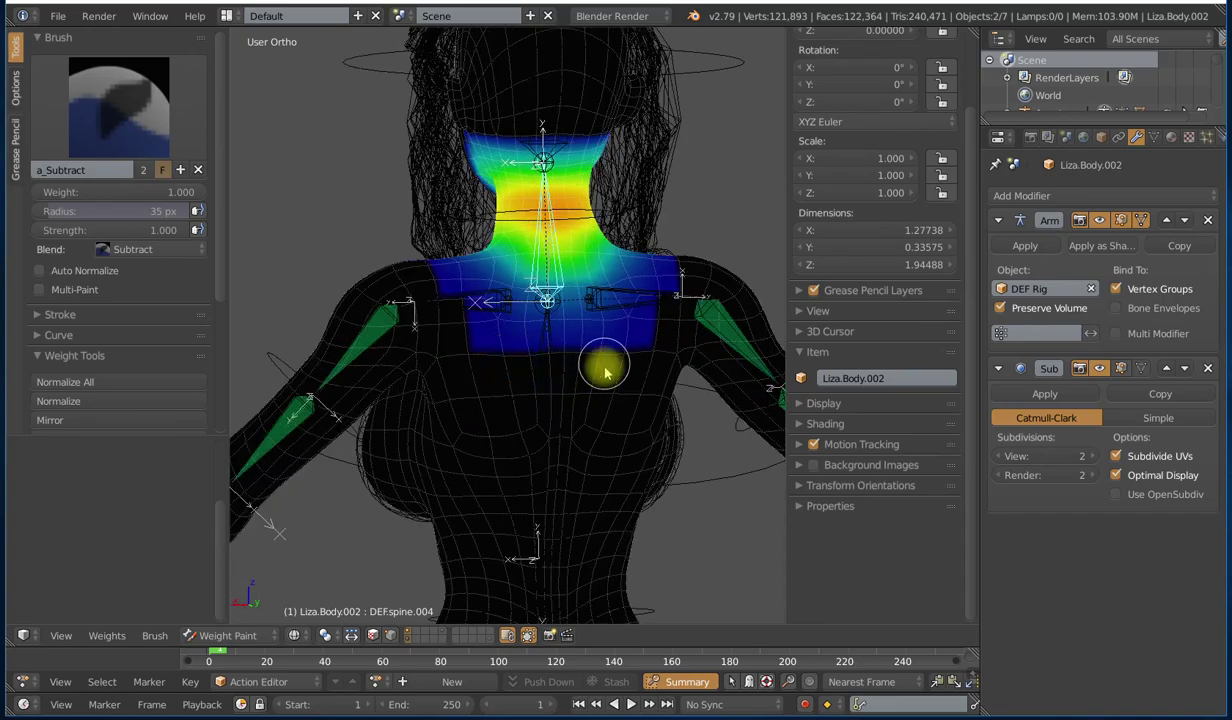
{"action": "middle_click_drag", "start_coordinate": [605, 363], "coordinate": [630, 388]}
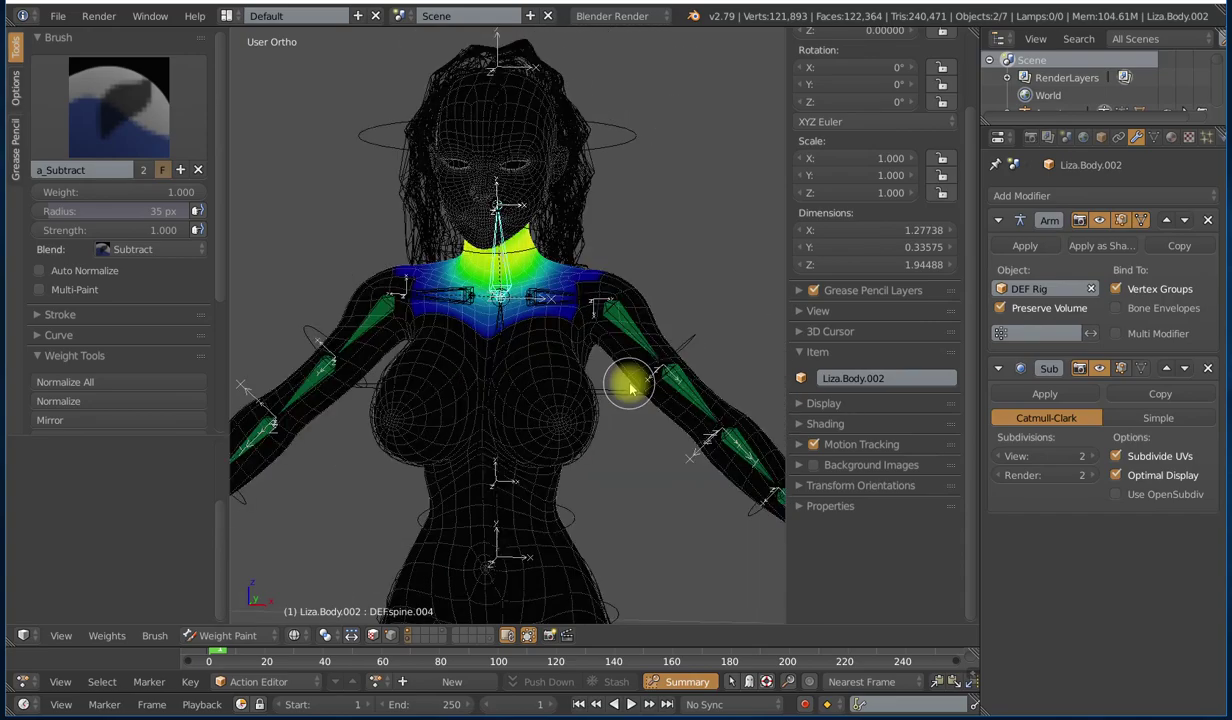
{"action": "key", "text": "End"}
{"action": "scroll", "coordinate": [630, 388], "scroll_direction": "up", "scroll_amount": 2}
{"action": "scroll", "coordinate": [634, 387], "scroll_direction": "down", "scroll_amount": 3}
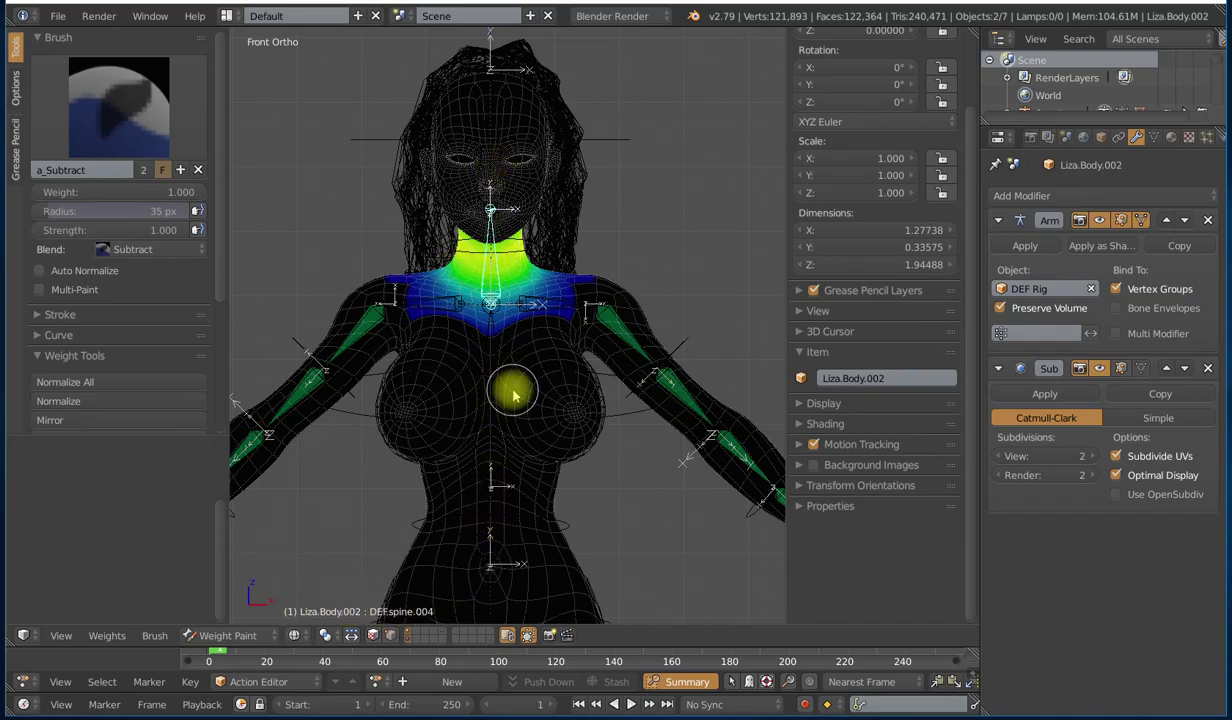
Step: Select the left shoulder bone DEF.shoulder.L and inspect its weights over the neck, chest and upper arm
{"action": "scroll", "coordinate": [513, 396], "scroll_direction": "up", "scroll_amount": 2}
{"action": "scroll", "coordinate": [540, 320], "scroll_direction": "up", "scroll_amount": 3}
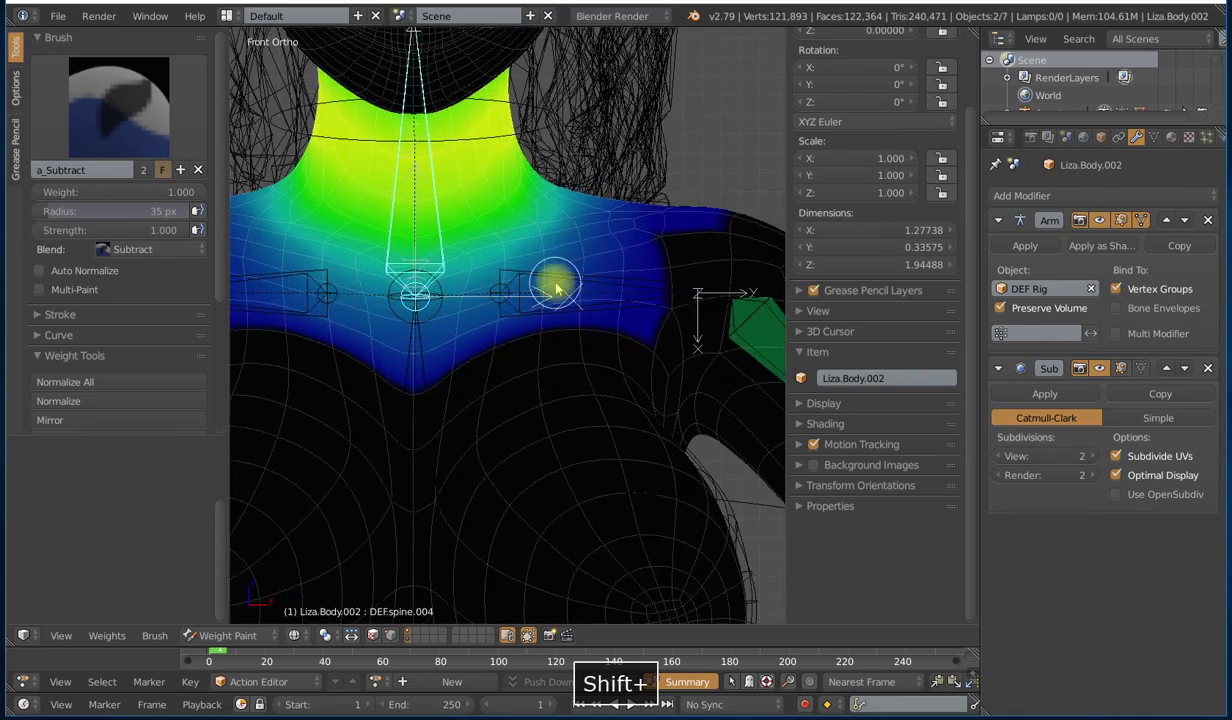
{"action": "right_click", "coordinate": [559, 281]}
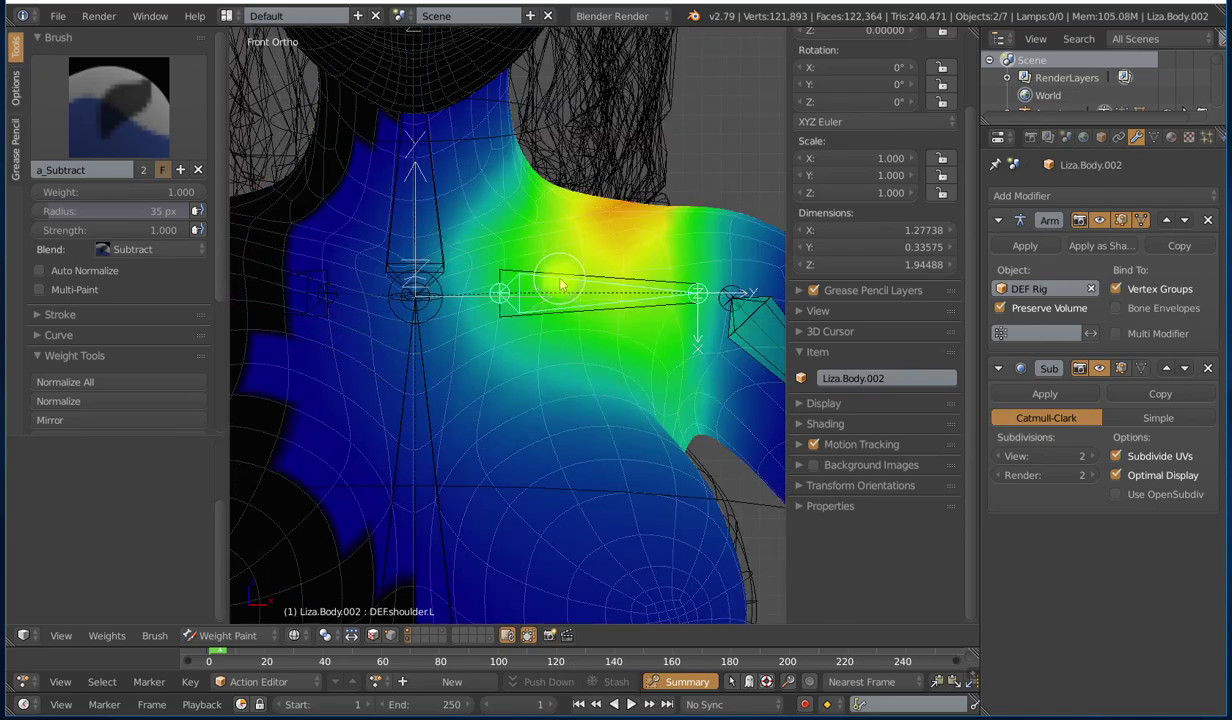
{"action": "scroll", "coordinate": [555, 278], "scroll_direction": "down", "scroll_amount": 6}
{"action": "middle_click_drag", "start_coordinate": [536, 366], "coordinate": [531, 312]}
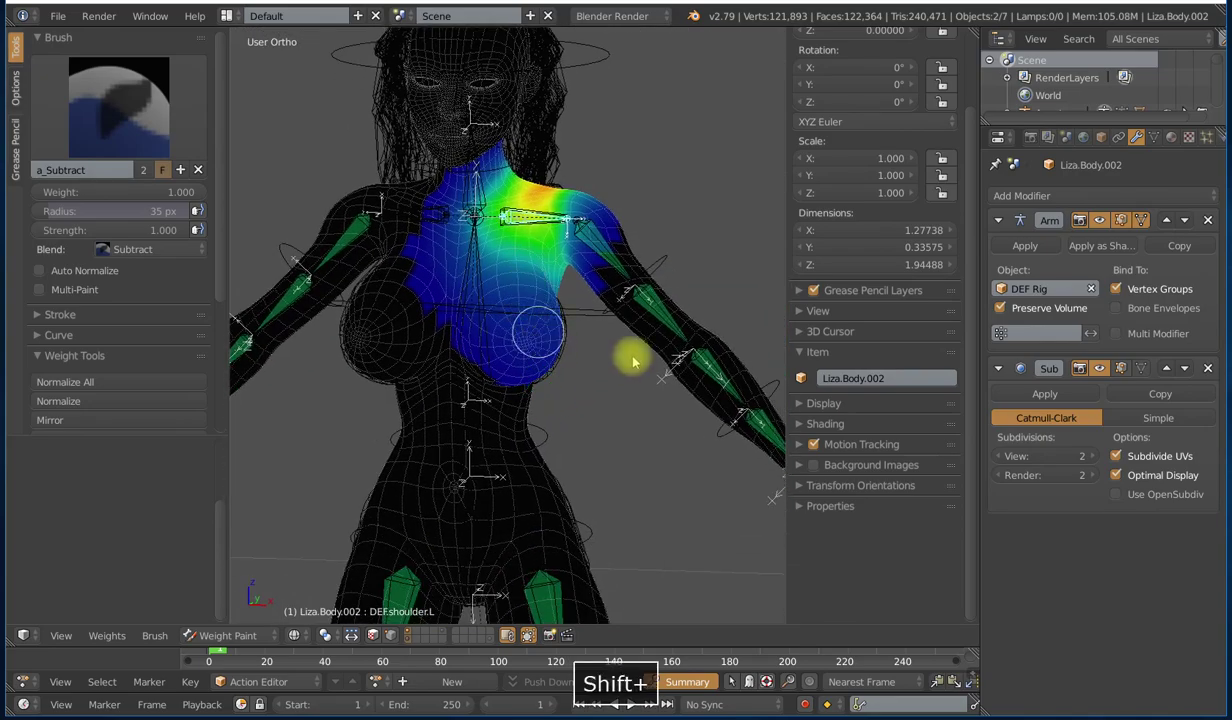
{"action": "middle_click_drag", "start_coordinate": [591, 371], "coordinate": [506, 355]}
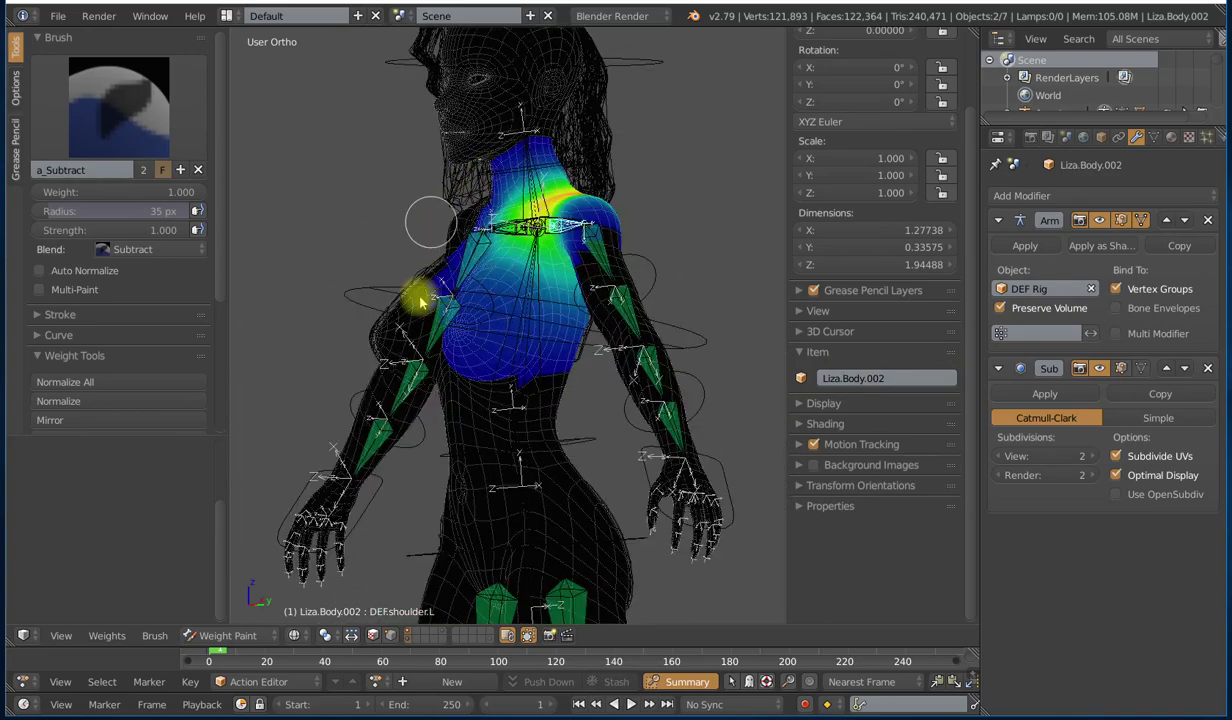
{"action": "mouse_move", "coordinate": [400, 325]}
{"action": "middle_mouse_down"}
{"action": "mouse_move", "coordinate": [434, 352]}
{"action": "mouse_move", "coordinate": [531, 368]}
{"action": "mouse_move", "coordinate": [497, 385]}
{"action": "middle_mouse_up"}
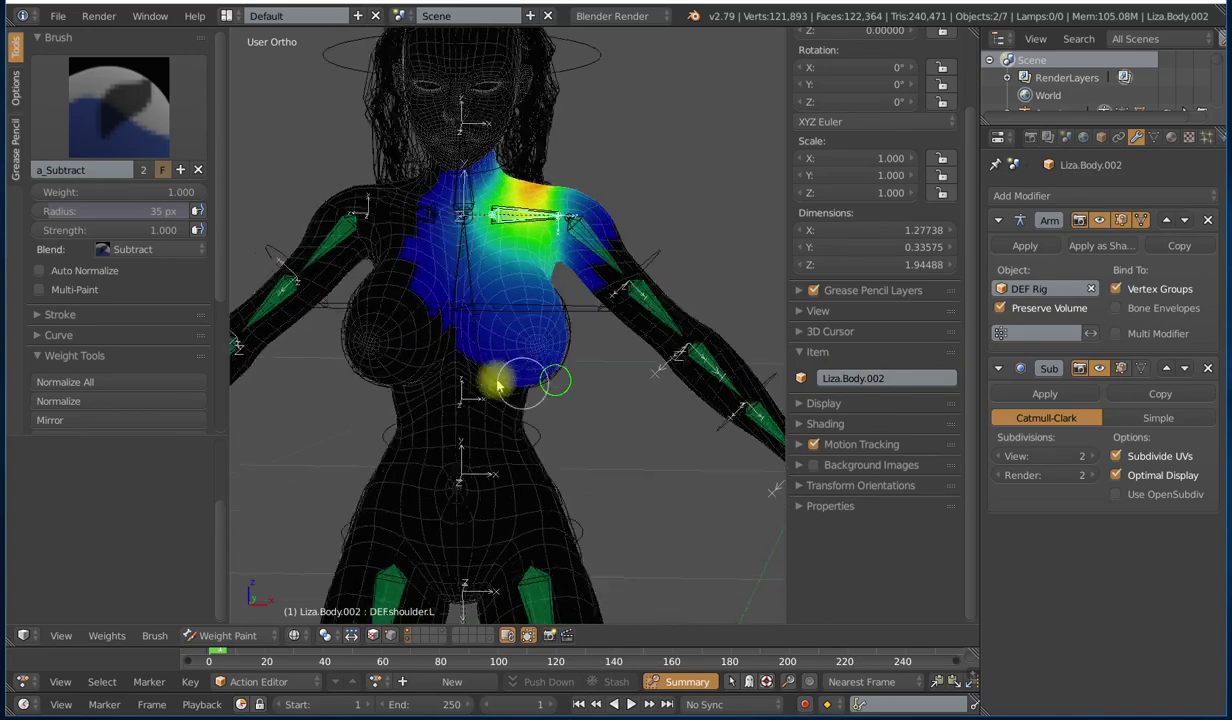
Step: Subtract the DEF.shoulder.L weight from the left breast and from the right half of the front neck and upper chest
{"action": "scroll", "coordinate": [497, 385], "scroll_direction": "up", "scroll_amount": 3}
{"action": "mouse_move", "coordinate": [495, 352]}
{"action": "left_mouse_down"}
{"action": "mouse_move", "coordinate": [440, 385]}
{"action": "mouse_move", "coordinate": [514, 434]}
{"action": "mouse_move", "coordinate": [558, 423]}
{"action": "mouse_move", "coordinate": [586, 371]}
{"action": "mouse_move", "coordinate": [586, 264]}
{"action": "mouse_move", "coordinate": [620, 360]}
{"action": "mouse_move", "coordinate": [467, 407]}
{"action": "mouse_move", "coordinate": [426, 330]}
{"action": "mouse_move", "coordinate": [377, 308]}
{"action": "mouse_move", "coordinate": [410, 297]}
{"action": "left_mouse_up"}
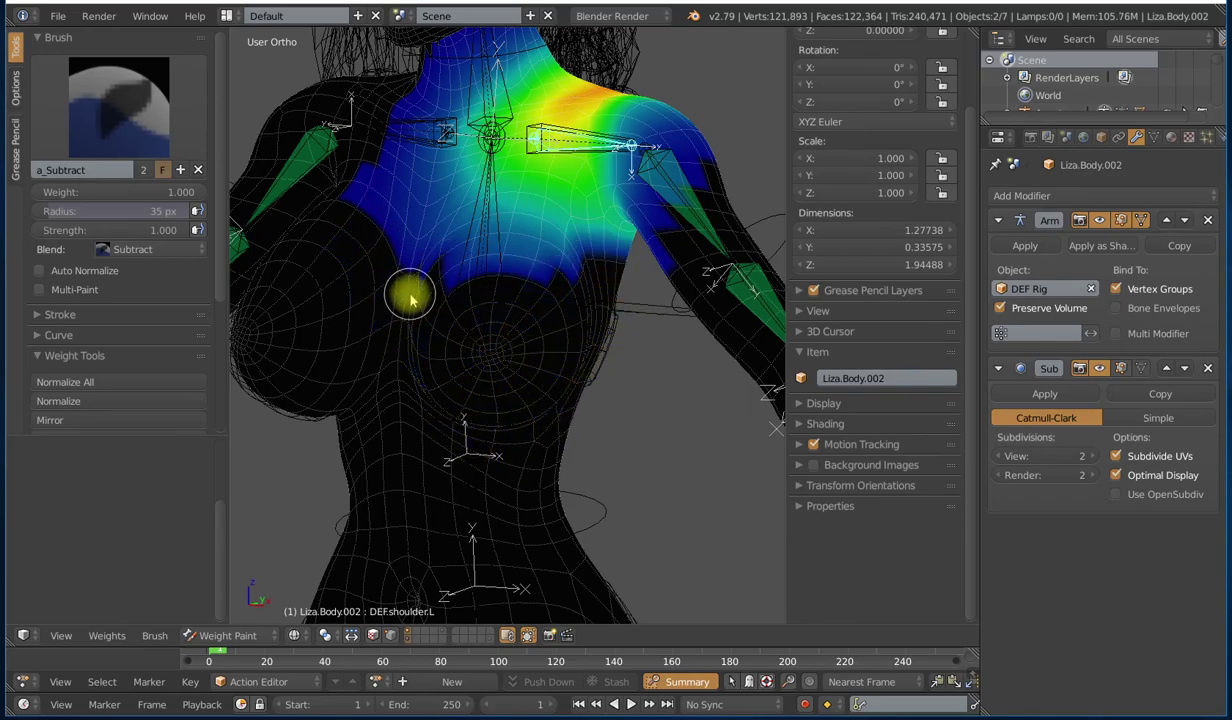
{"action": "middle_click_drag", "start_coordinate": [410, 297], "coordinate": [495, 373]}
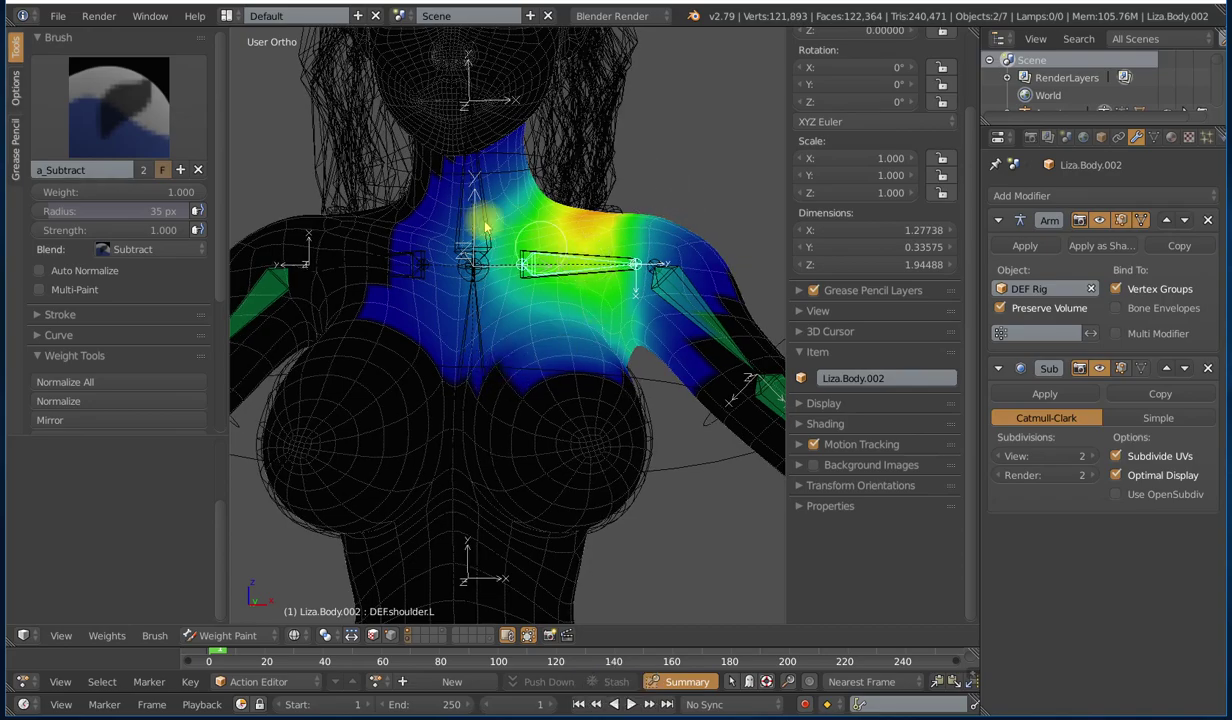
{"action": "mouse_move", "coordinate": [449, 170]}
{"action": "left_mouse_down"}
{"action": "mouse_move", "coordinate": [434, 261]}
{"action": "mouse_move", "coordinate": [434, 368]}
{"action": "mouse_move", "coordinate": [440, 235]}
{"action": "mouse_move", "coordinate": [444, 370]}
{"action": "left_mouse_up"}
{"action": "left_click_drag", "start_coordinate": [419, 195], "coordinate": [387, 340]}
{"action": "scroll", "coordinate": [427, 349], "scroll_direction": "down", "scroll_amount": 4}
{"action": "scroll", "coordinate": [572, 413], "scroll_direction": "up", "scroll_amount": 3}
{"action": "scroll", "coordinate": [545, 400], "scroll_direction": "up", "scroll_amount": 2}
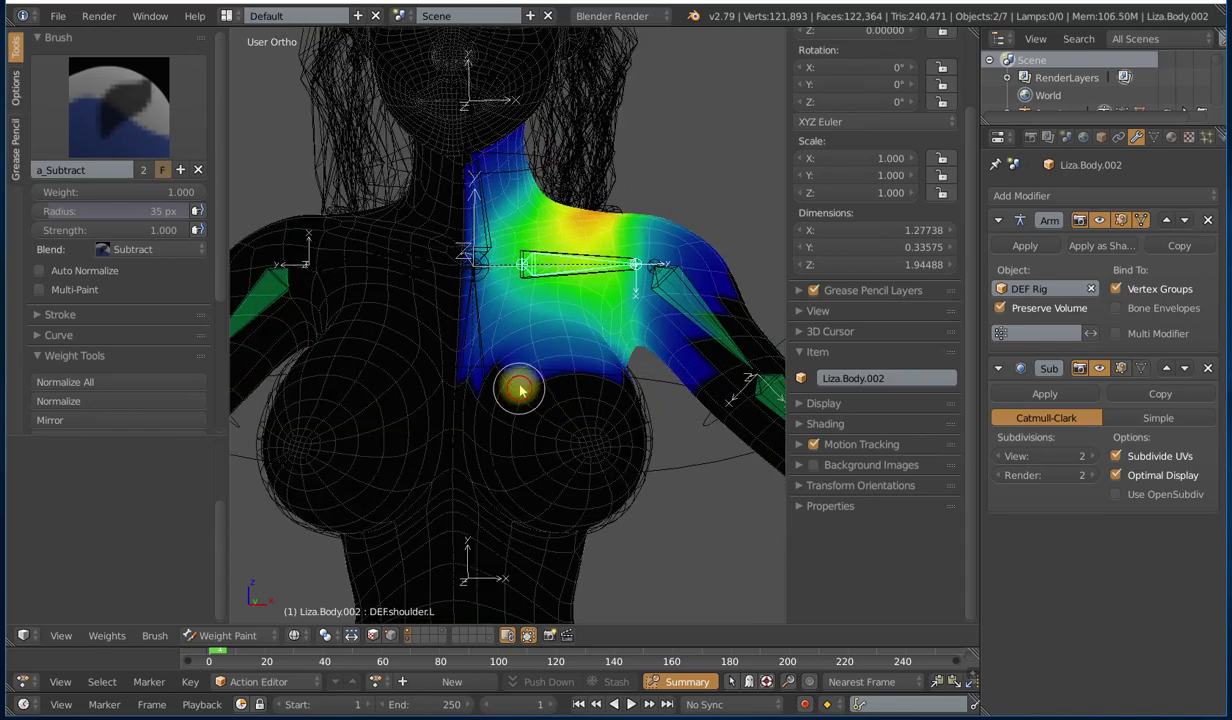
Step: Subtract the remaining DEF.shoulder.L weight along the lower chest edge, below the armpit and on the lower part of the back
{"action": "middle_click_drag", "start_coordinate": [583, 399], "coordinate": [478, 420]}
{"action": "mouse_move", "coordinate": [480, 383]}
{"action": "left_mouse_down"}
{"action": "mouse_move", "coordinate": [591, 388]}
{"action": "mouse_move", "coordinate": [553, 371]}
{"action": "mouse_move", "coordinate": [437, 394]}
{"action": "left_mouse_up"}
{"action": "mouse_move", "coordinate": [562, 363]}
{"action": "left_mouse_down"}
{"action": "mouse_move", "coordinate": [627, 393]}
{"action": "mouse_move", "coordinate": [635, 420]}
{"action": "left_mouse_up"}
{"action": "mouse_move", "coordinate": [635, 420]}
{"action": "middle_mouse_down"}
{"action": "mouse_move", "coordinate": [624, 399]}
{"action": "mouse_move", "coordinate": [413, 371]}
{"action": "mouse_move", "coordinate": [320, 385]}
{"action": "middle_mouse_up"}
{"action": "mouse_move", "coordinate": [588, 415]}
{"action": "left_mouse_down"}
{"action": "mouse_move", "coordinate": [558, 412]}
{"action": "mouse_move", "coordinate": [503, 454]}
{"action": "mouse_move", "coordinate": [539, 495]}
{"action": "mouse_move", "coordinate": [601, 456]}
{"action": "left_mouse_up"}
Step: Subtract the DEF.shoulder.L weight from the right half of the upper back and the back of the neck
{"action": "middle_click_drag", "start_coordinate": [601, 456], "coordinate": [575, 205]}
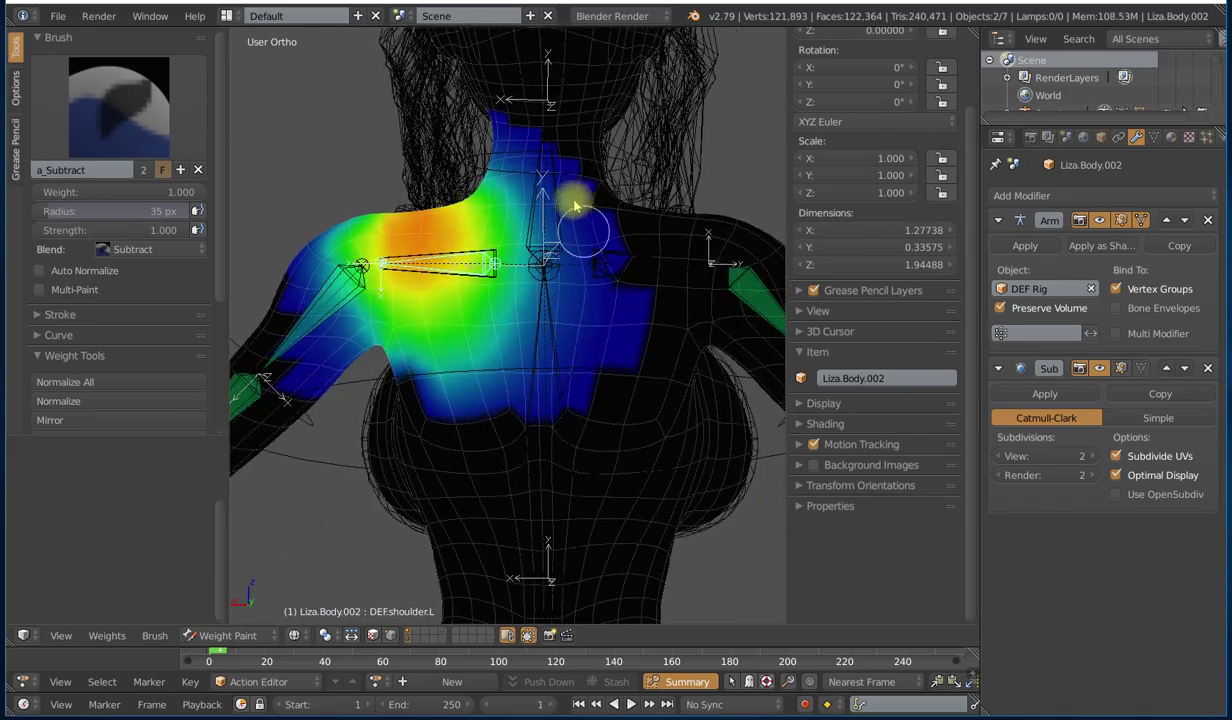
{"action": "mouse_move", "coordinate": [572, 147]}
{"action": "left_mouse_down"}
{"action": "mouse_move", "coordinate": [577, 360]}
{"action": "mouse_move", "coordinate": [619, 311]}
{"action": "mouse_move", "coordinate": [595, 260]}
{"action": "mouse_move", "coordinate": [560, 283]}
{"action": "left_mouse_up"}
{"action": "left_click_drag", "start_coordinate": [560, 145], "coordinate": [555, 290]}
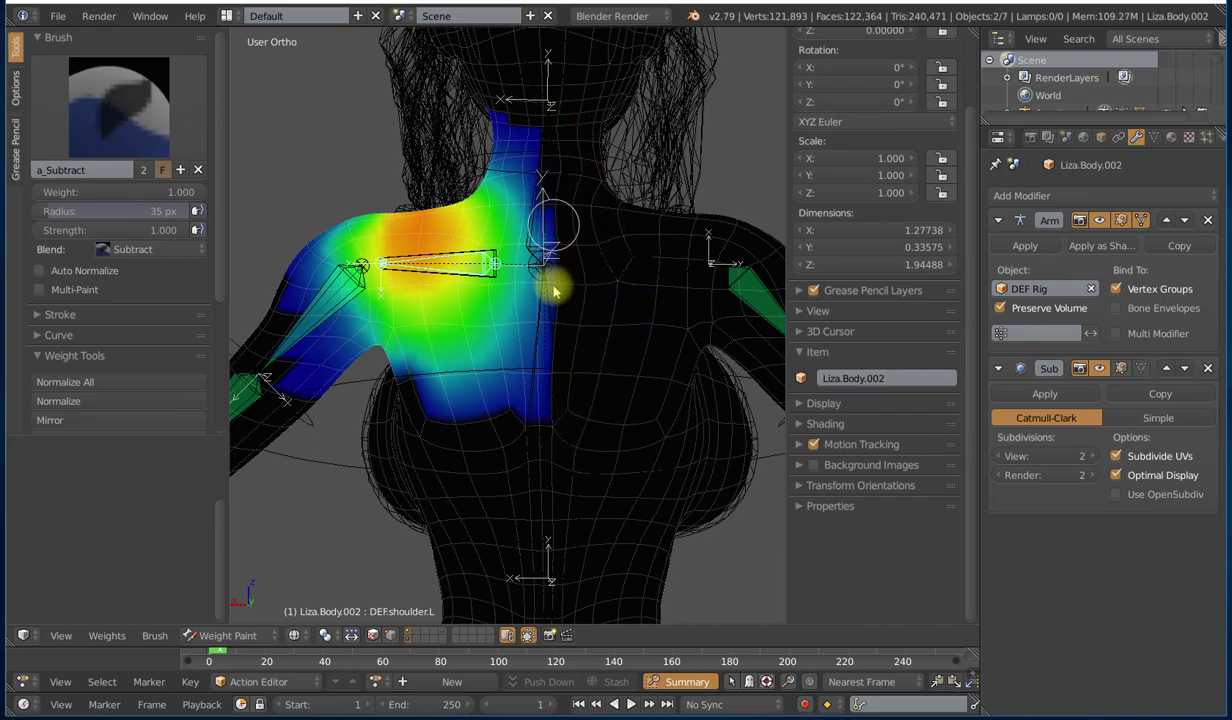
Step: Subtract the DEF.shoulder.L weight from the upper part of the neck below the jaw, and check it from several sides
{"action": "middle_click_drag", "start_coordinate": [484, 264], "coordinate": [457, 318]}
{"action": "middle_click_drag", "start_coordinate": [580, 184], "coordinate": [559, 390], "text": "shift"}
{"action": "scroll", "coordinate": [557, 386], "scroll_direction": "up", "scroll_amount": 3}
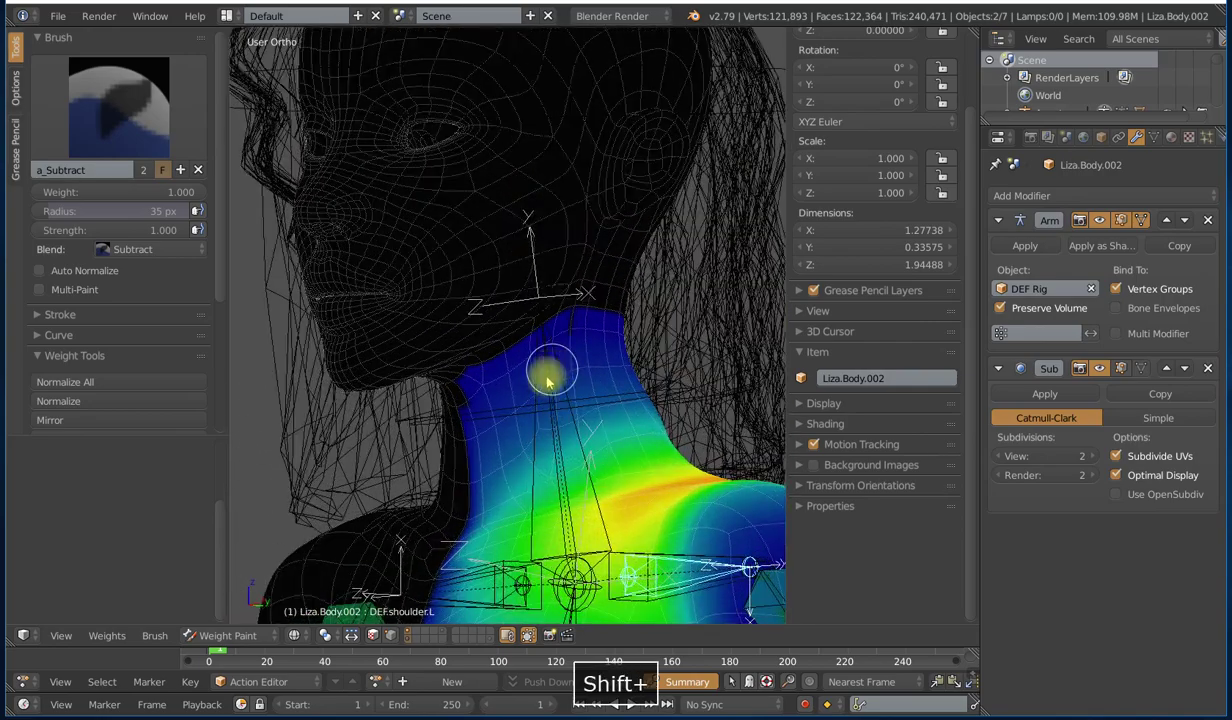
{"action": "mouse_move", "coordinate": [450, 440]}
{"action": "left_mouse_down"}
{"action": "mouse_move", "coordinate": [660, 352]}
{"action": "mouse_move", "coordinate": [462, 412]}
{"action": "mouse_move", "coordinate": [563, 352]}
{"action": "left_mouse_up"}
{"action": "middle_click_drag", "start_coordinate": [564, 352], "coordinate": [577, 344]}
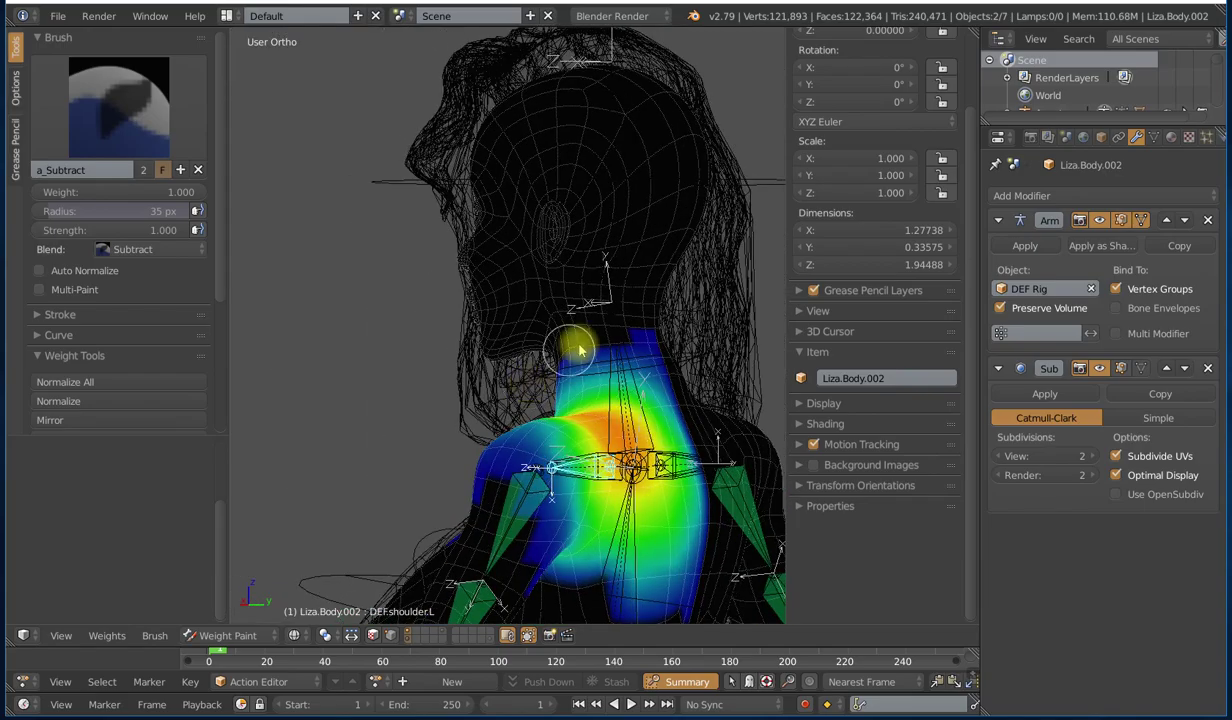
{"action": "middle_click_drag", "start_coordinate": [658, 343], "coordinate": [682, 390]}
{"action": "scroll", "coordinate": [682, 390], "scroll_direction": "down", "scroll_amount": 3}
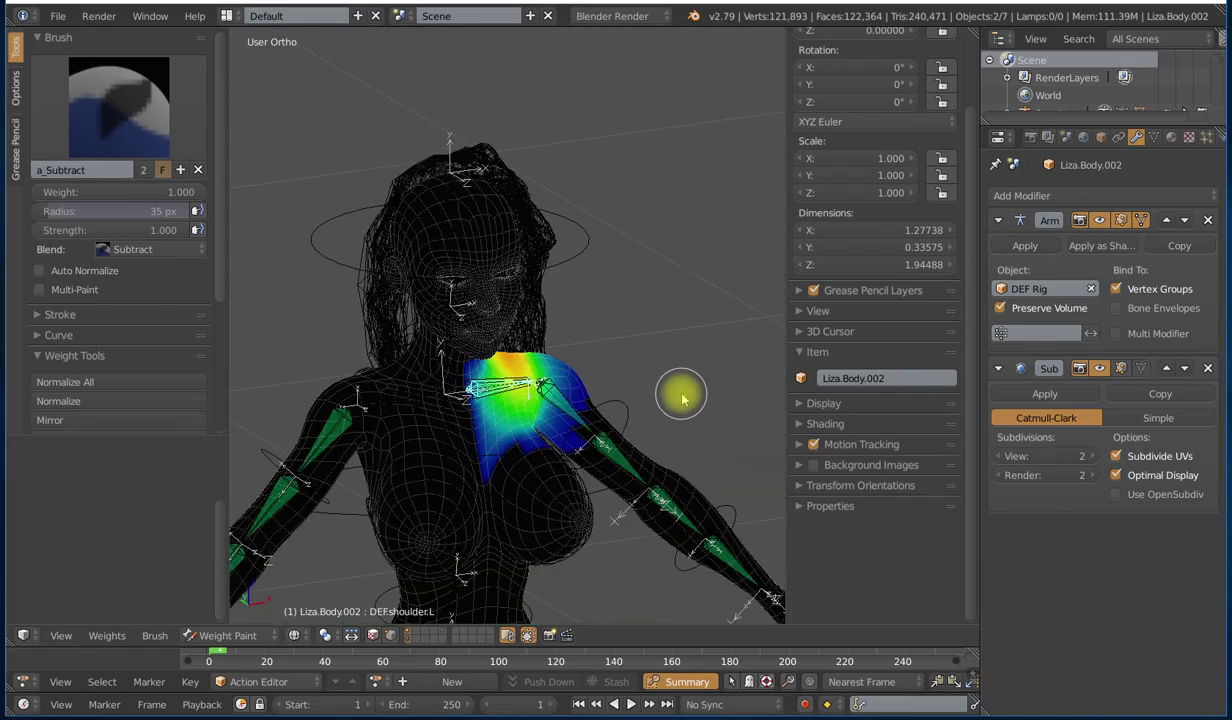
Step: Select the left upper arm bone DEF.upper_arm.001.L and subtract its weight from the left breast
{"action": "key", "text": "KP_1"}
{"action": "middle_click_drag", "start_coordinate": [616, 462], "coordinate": [541, 349], "text": "shift"}
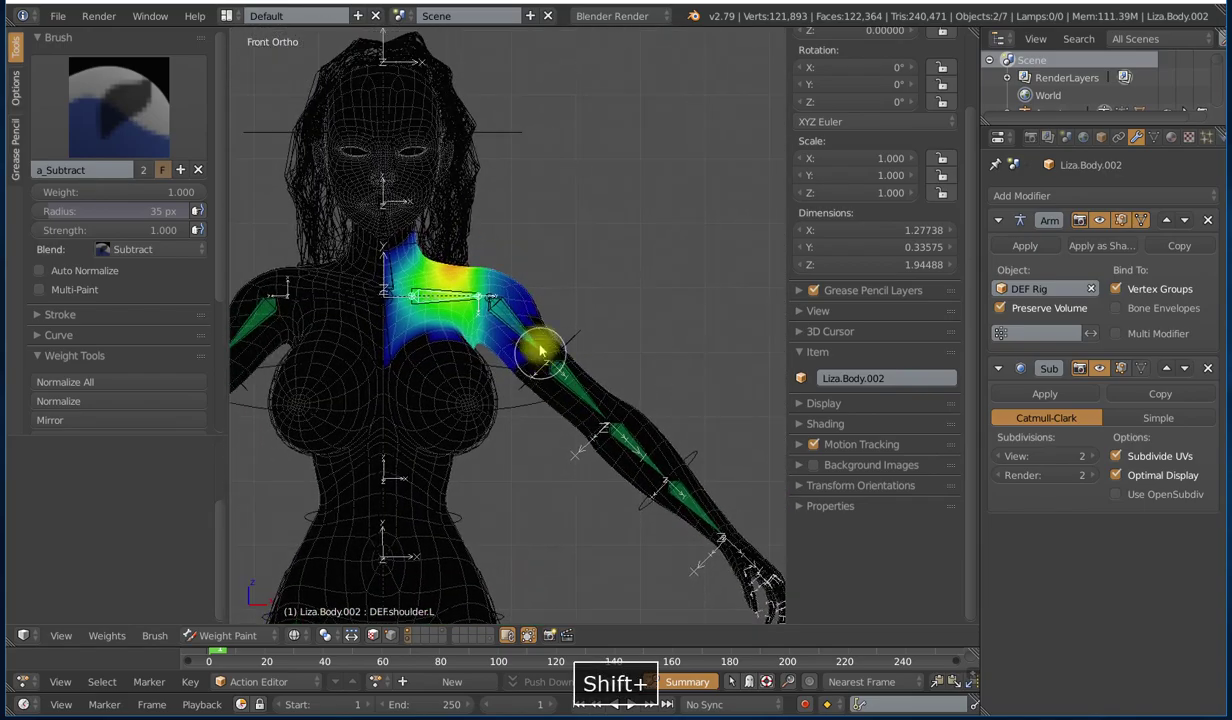
{"action": "scroll", "coordinate": [541, 348], "scroll_direction": "up", "scroll_amount": 3}
{"action": "right_click", "coordinate": [509, 293]}
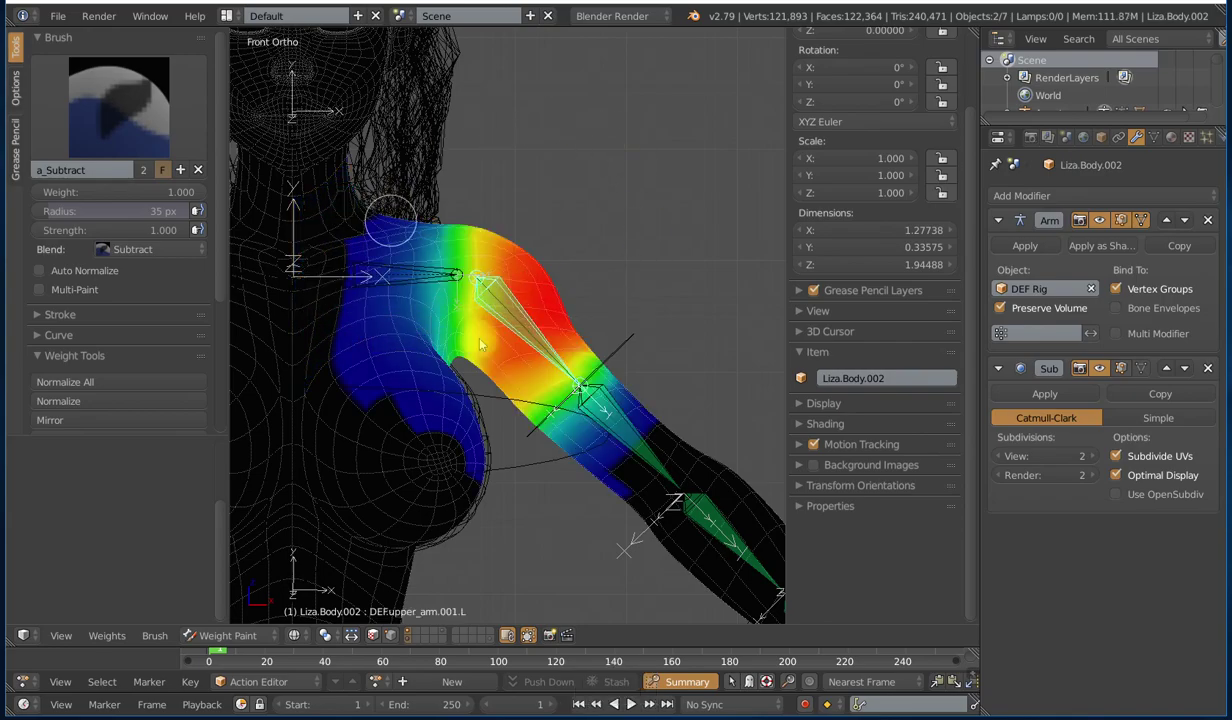
{"action": "mouse_move", "coordinate": [567, 362]}
{"action": "middle_mouse_down"}
{"action": "mouse_move", "coordinate": [448, 388]}
{"action": "mouse_move", "coordinate": [388, 319]}
{"action": "middle_mouse_up"}
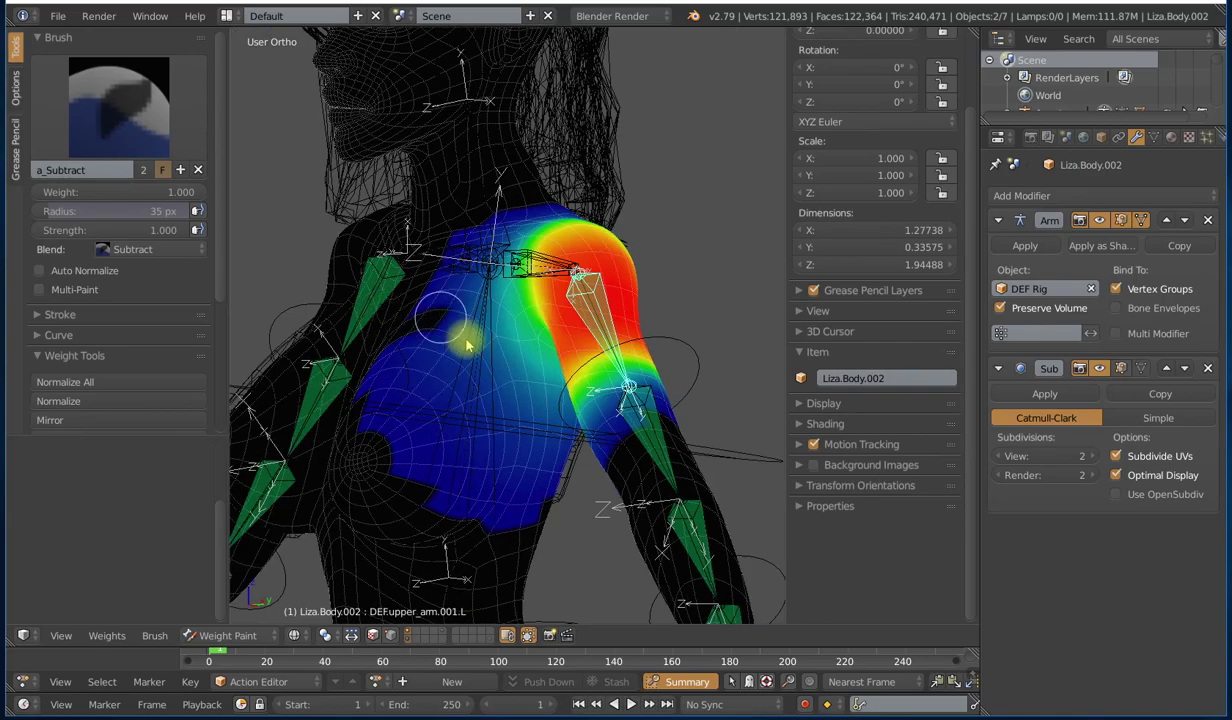
{"action": "mouse_move", "coordinate": [480, 507]}
{"action": "left_mouse_down"}
{"action": "mouse_move", "coordinate": [366, 470]}
{"action": "mouse_move", "coordinate": [405, 430]}
{"action": "left_mouse_up"}
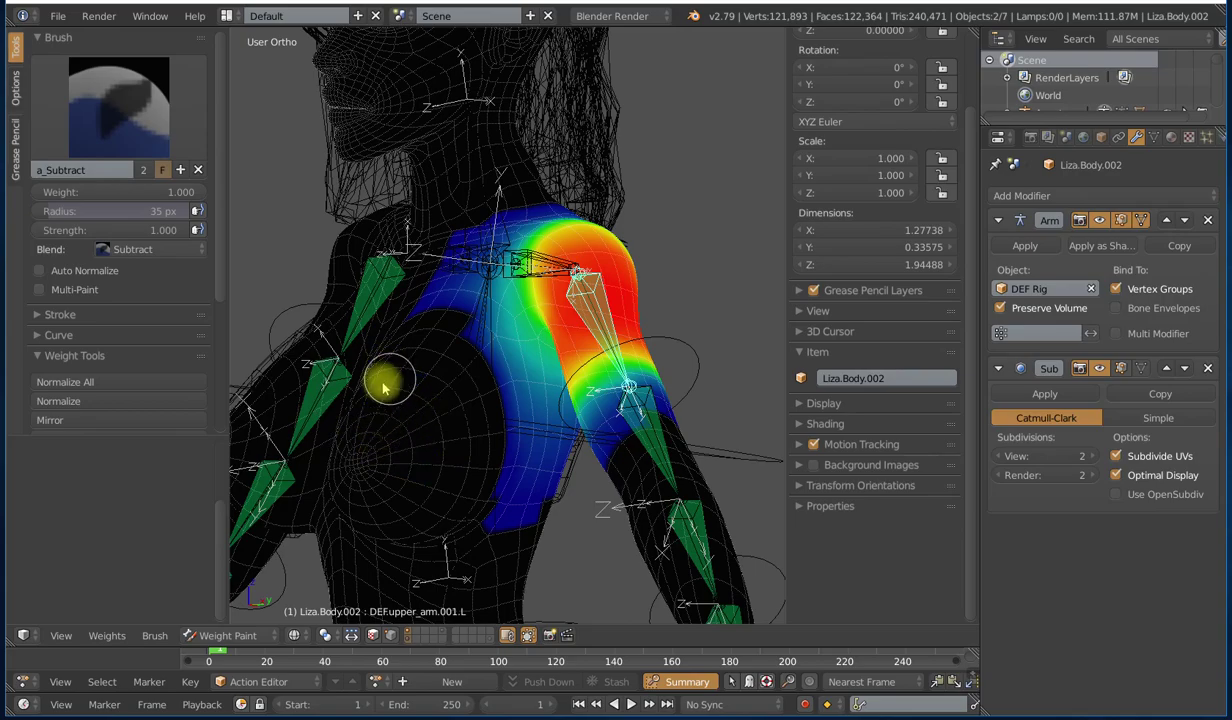
Step: Subtract the DEF.upper_arm.001.L weight from the ribs below the armpit and the inner upper chest, then check the back
{"action": "middle_click_drag", "start_coordinate": [478, 440], "coordinate": [500, 362], "text": "shift"}
{"action": "middle_click_drag", "start_coordinate": [500, 362], "coordinate": [423, 308]}
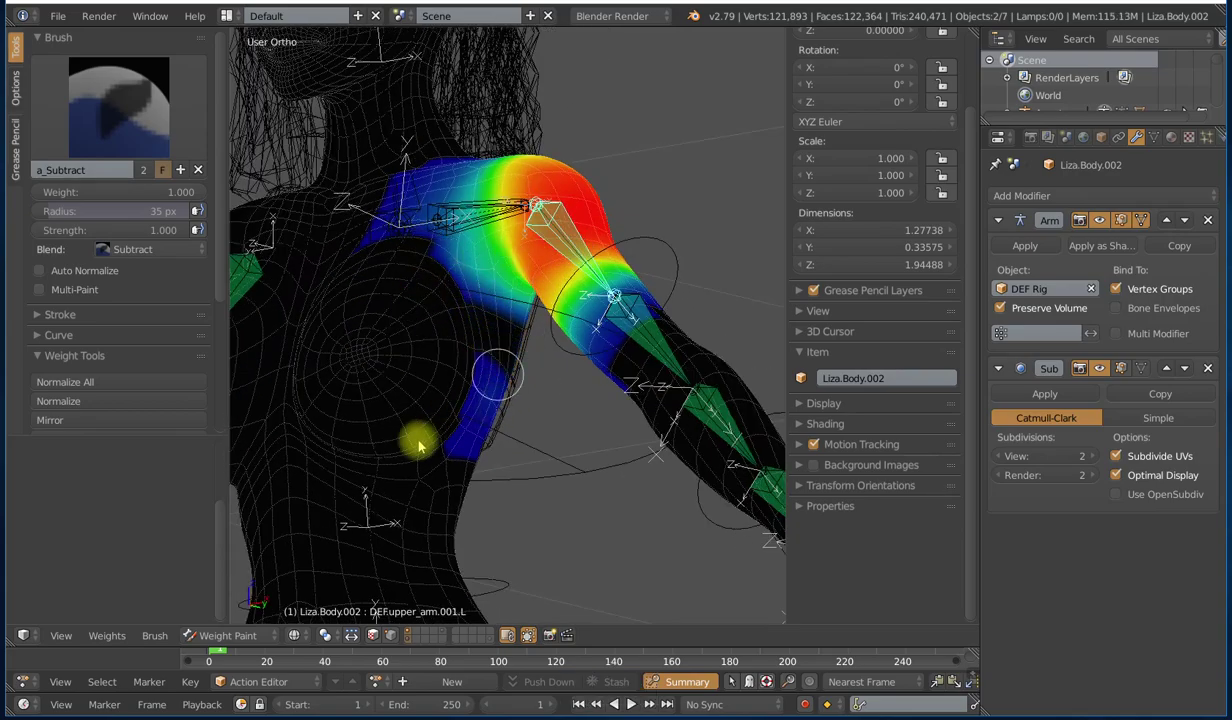
{"action": "middle_click_drag", "start_coordinate": [421, 283], "coordinate": [425, 330]}
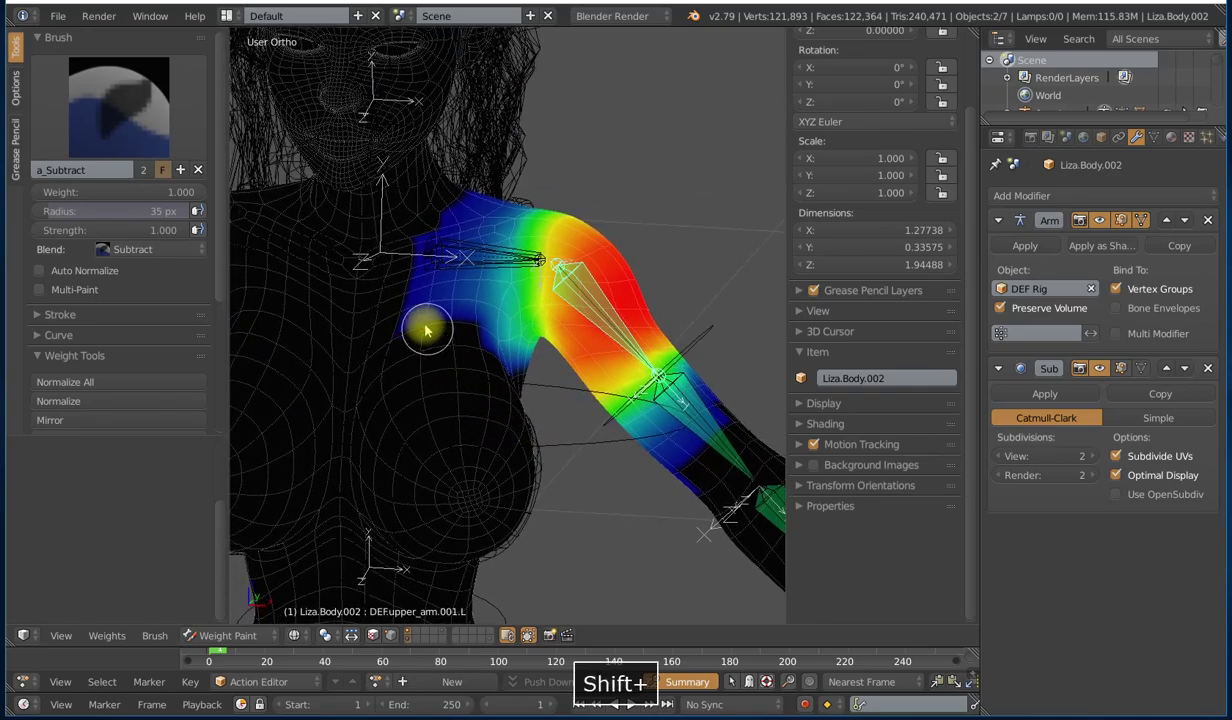
{"action": "mouse_move", "coordinate": [425, 330]}
{"action": "left_mouse_down"}
{"action": "mouse_move", "coordinate": [432, 220]}
{"action": "mouse_move", "coordinate": [493, 320]}
{"action": "left_mouse_up"}
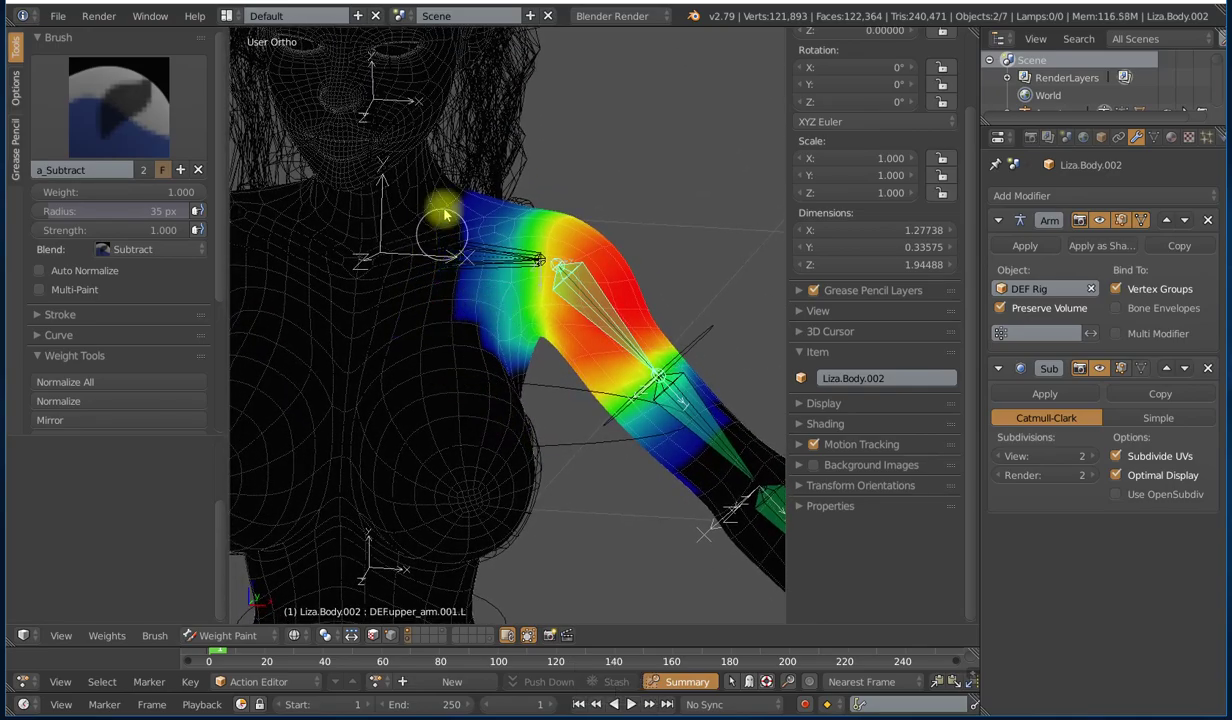
{"action": "mouse_move", "coordinate": [421, 322]}
{"action": "middle_mouse_down"}
{"action": "mouse_move", "coordinate": [638, 404]}
{"action": "mouse_move", "coordinate": [658, 390]}
{"action": "mouse_move", "coordinate": [638, 283]}
{"action": "middle_mouse_up"}
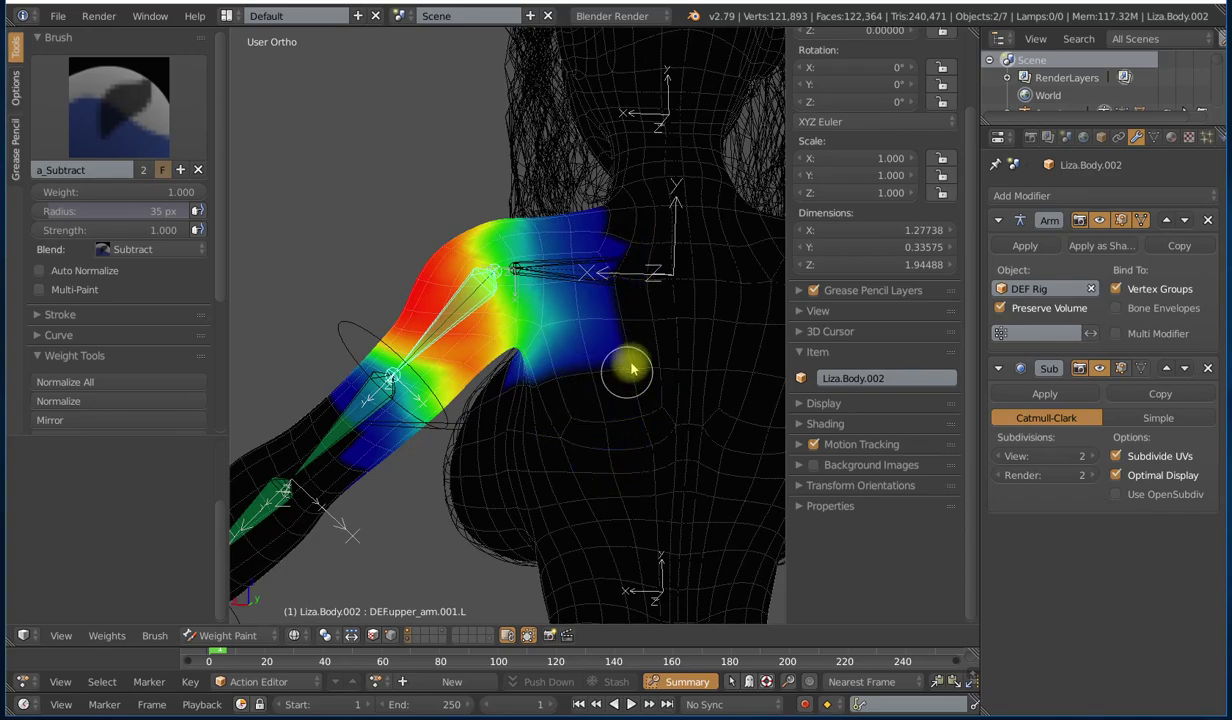
Step: Examine the weights of the left arm bones DEF.upper_arm.002.L, DEF.forearm.001.L and DEF.forearm.002.L one after another
{"action": "mouse_move", "coordinate": [627, 363]}
{"action": "middle_mouse_down"}
{"action": "mouse_move", "coordinate": [503, 407]}
{"action": "mouse_move", "coordinate": [655, 434]}
{"action": "mouse_move", "coordinate": [598, 370]}
{"action": "mouse_move", "coordinate": [630, 347]}
{"action": "mouse_move", "coordinate": [580, 354]}
{"action": "mouse_move", "coordinate": [569, 383]}
{"action": "middle_mouse_up"}
{"action": "scroll", "coordinate": [630, 347], "scroll_direction": "up", "scroll_amount": 2}
{"action": "scroll", "coordinate": [456, 193], "scroll_direction": "up", "scroll_amount": 2}
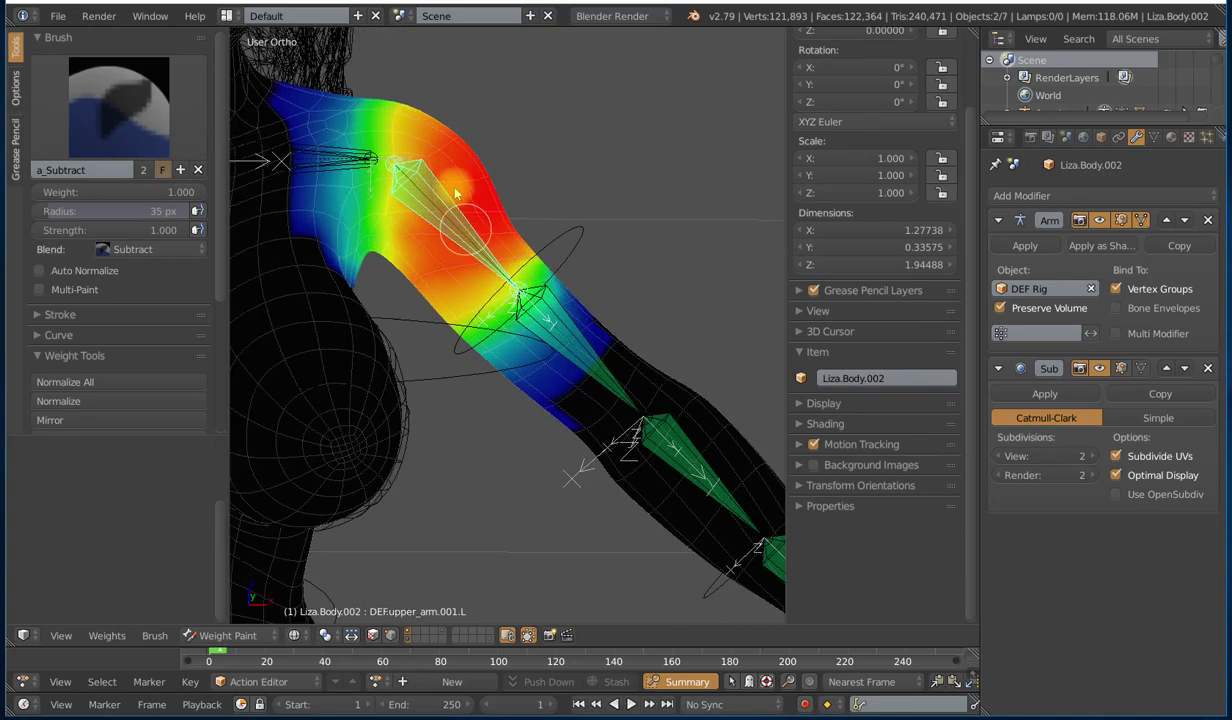
{"action": "right_click", "coordinate": [580, 345]}
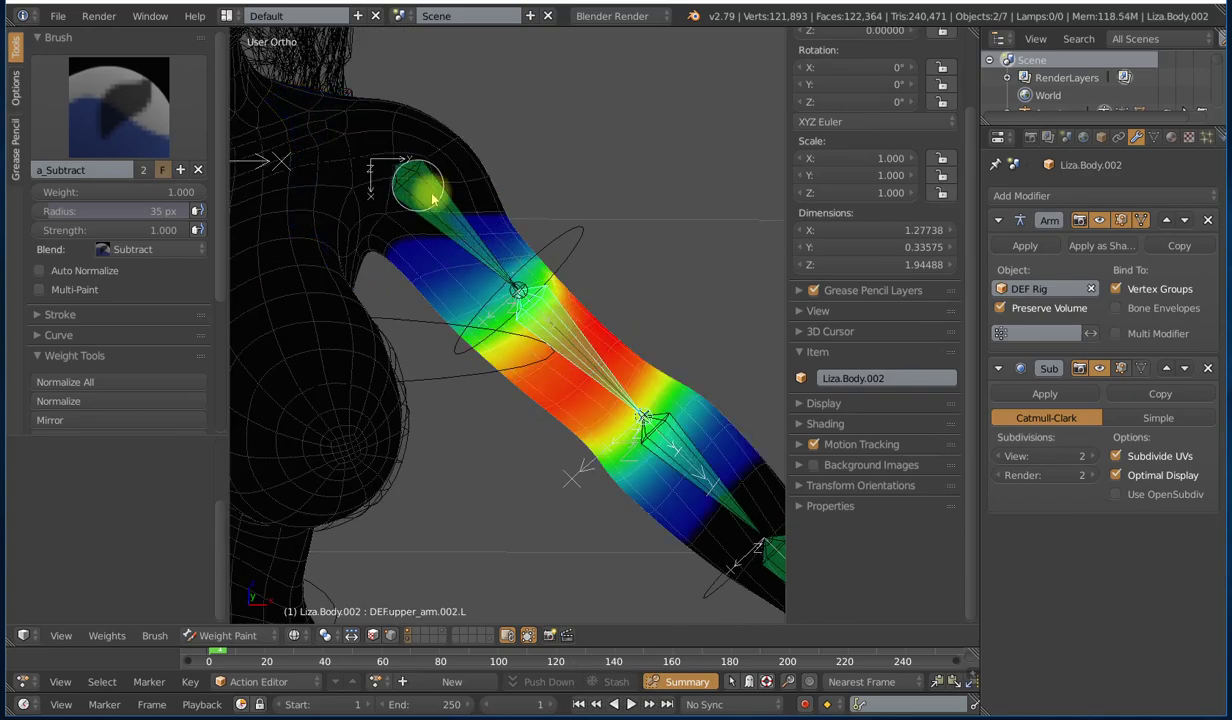
{"action": "middle_click_drag", "start_coordinate": [678, 468], "coordinate": [550, 292], "text": "shift"}
{"action": "right_click", "coordinate": [550, 303]}
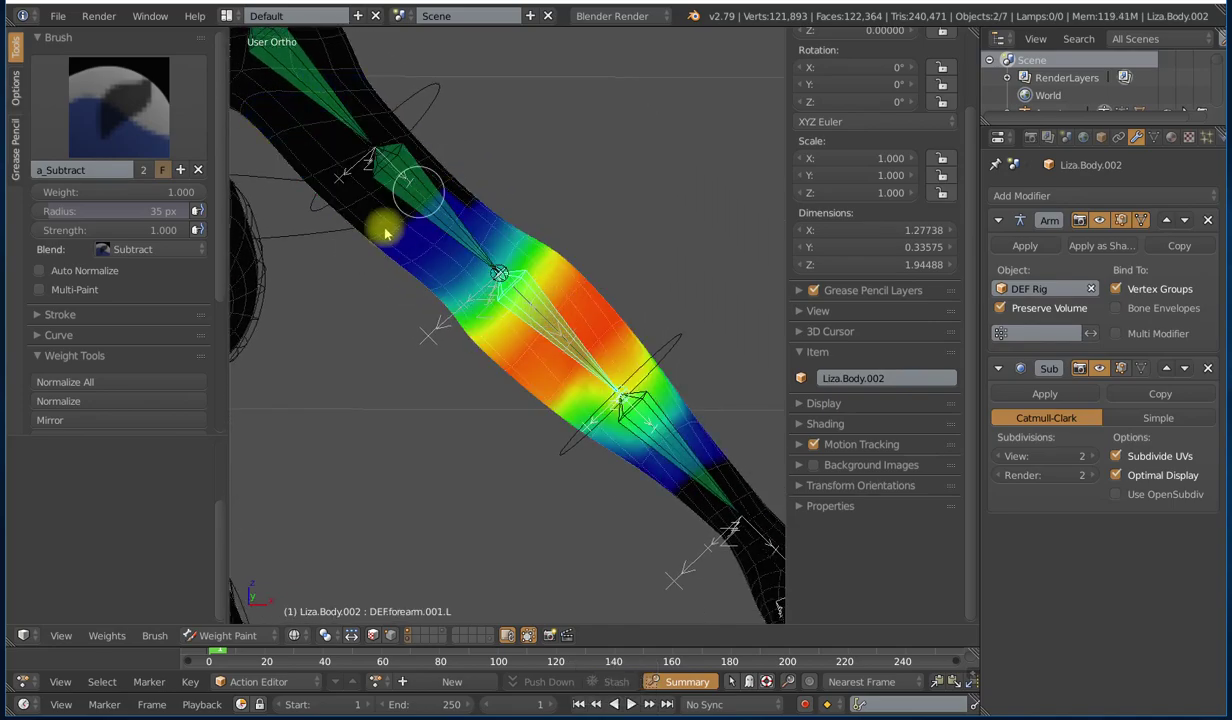
{"action": "right_click", "coordinate": [685, 450]}
{"action": "scroll", "coordinate": [678, 456], "scroll_direction": "down", "scroll_amount": 4}
{"action": "middle_click_drag", "start_coordinate": [543, 330], "coordinate": [535, 275], "text": "shift"}
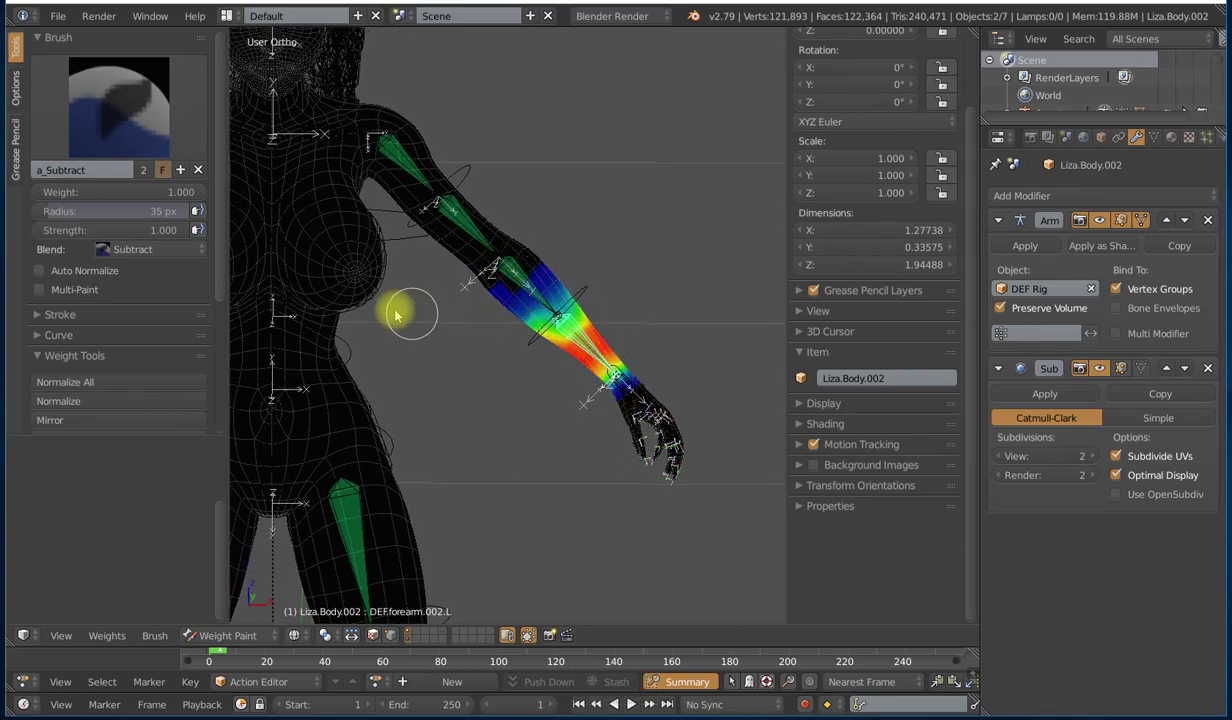
Step: Select the chest bone DEF.spine.003 and subtract its weight from the upper neck below the jaw
{"action": "middle_click_drag", "start_coordinate": [396, 316], "coordinate": [501, 285], "text": "shift"}
{"action": "right_click", "coordinate": [460, 224]}
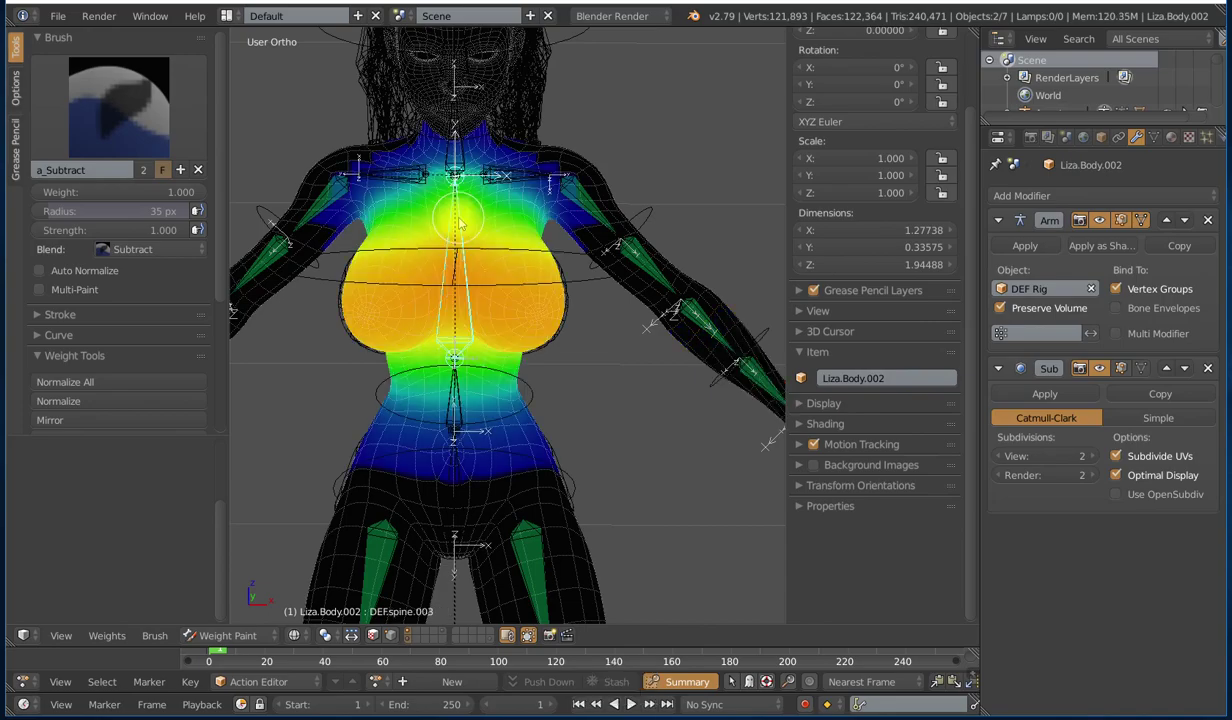
{"action": "key", "text": "KP_End"}
{"action": "middle_click_drag", "start_coordinate": [452, 226], "coordinate": [547, 370], "text": "shift"}
{"action": "scroll", "coordinate": [493, 300], "scroll_direction": "up", "scroll_amount": 4}
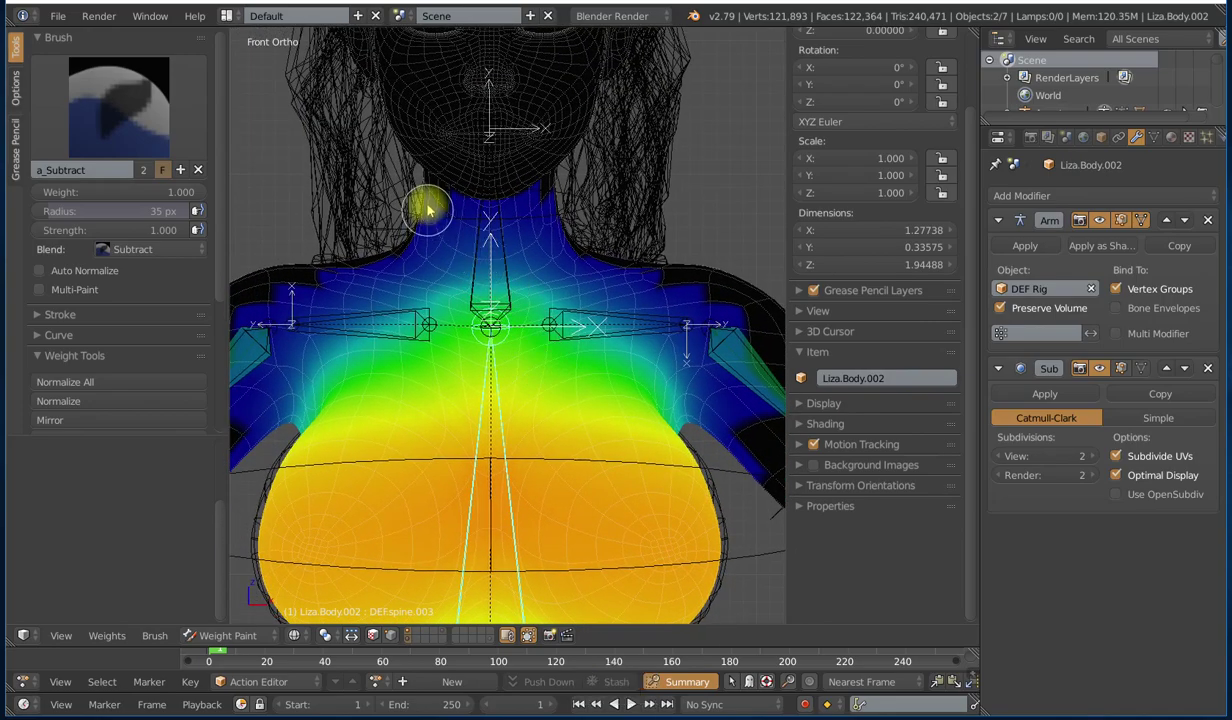
{"action": "mouse_move", "coordinate": [428, 210]}
{"action": "left_mouse_down"}
{"action": "mouse_move", "coordinate": [527, 217]}
{"action": "mouse_move", "coordinate": [426, 192]}
{"action": "mouse_move", "coordinate": [548, 220]}
{"action": "mouse_move", "coordinate": [481, 239]}
{"action": "mouse_move", "coordinate": [447, 228]}
{"action": "left_mouse_up"}
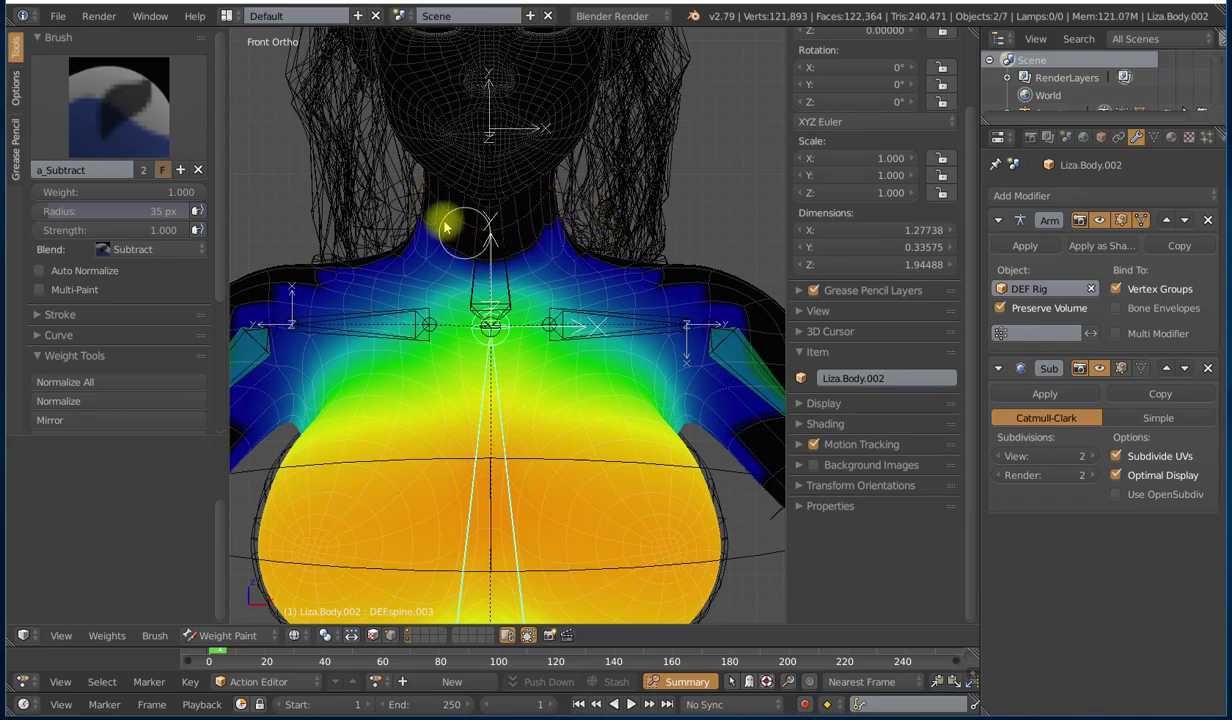
Step: Subtract the DEF.spine.003 weight from the front of the abdomen and hips below the waist ring
{"action": "scroll", "coordinate": [448, 216], "scroll_direction": "down", "scroll_amount": 4}
{"action": "scroll", "coordinate": [528, 322], "scroll_direction": "down", "scroll_amount": 10, "text": "shift"}
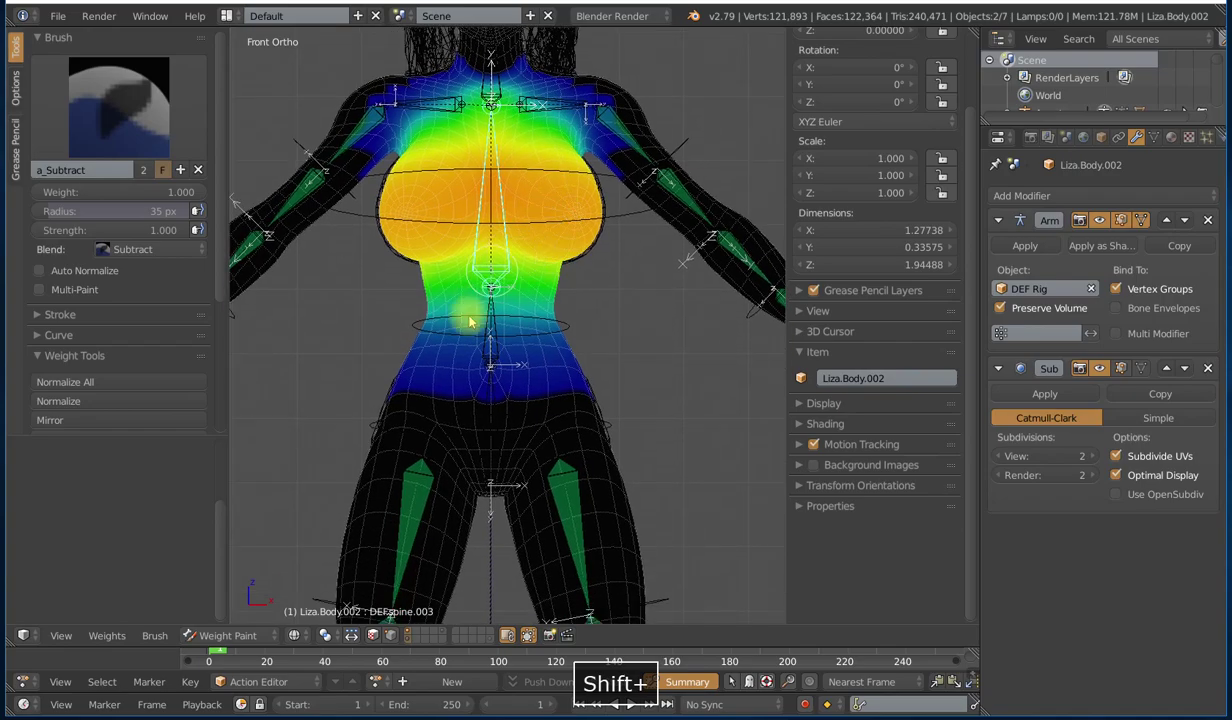
{"action": "scroll", "coordinate": [449, 360], "scroll_direction": "up", "scroll_amount": 3}
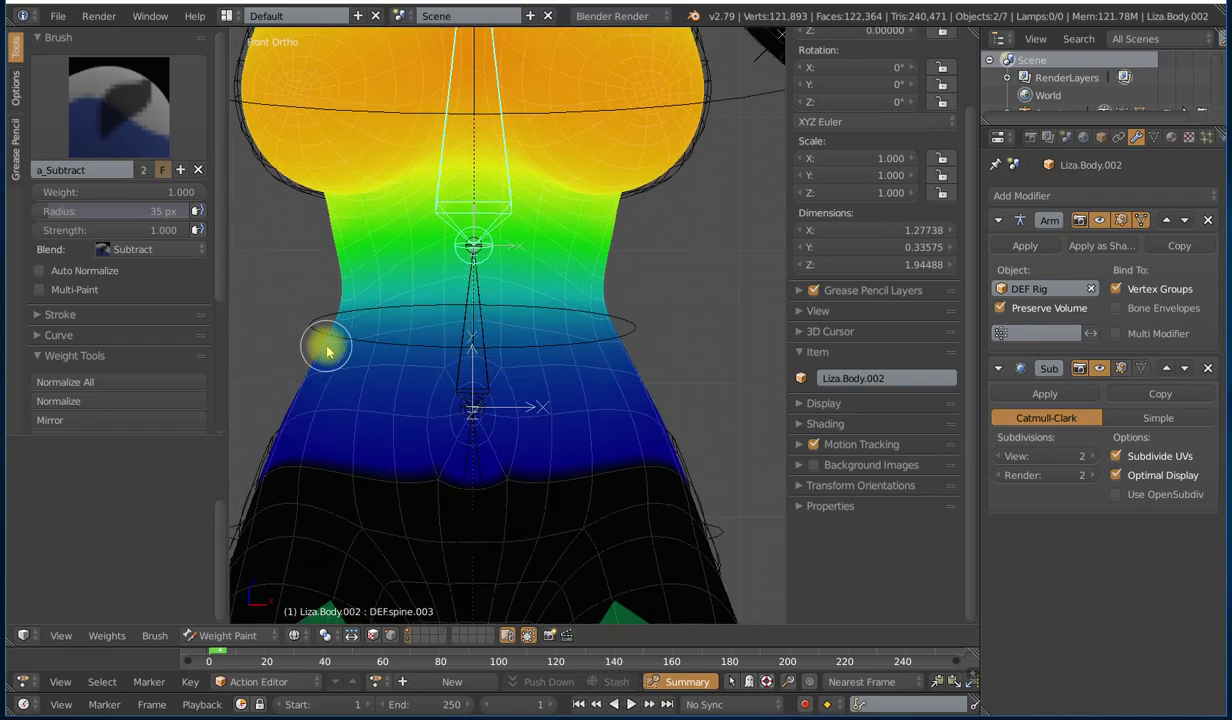
{"action": "mouse_move", "coordinate": [352, 346]}
{"action": "left_mouse_down"}
{"action": "mouse_move", "coordinate": [495, 327]}
{"action": "mouse_move", "coordinate": [349, 355]}
{"action": "mouse_move", "coordinate": [586, 388]}
{"action": "mouse_move", "coordinate": [279, 455]}
{"action": "mouse_move", "coordinate": [547, 440]}
{"action": "left_mouse_up"}
Step: Subtract the DEF.spine.003 weight from the lower back and hips from behind, and check it from the back and front
{"action": "scroll", "coordinate": [580, 410], "scroll_direction": "down", "scroll_amount": 5}
{"action": "middle_click_drag", "start_coordinate": [583, 407], "coordinate": [487, 420]}
{"action": "scroll", "coordinate": [487, 420], "scroll_direction": "up", "scroll_amount": 2}
{"action": "mouse_move", "coordinate": [519, 369]}
{"action": "left_mouse_down"}
{"action": "mouse_move", "coordinate": [580, 412]}
{"action": "mouse_move", "coordinate": [514, 424]}
{"action": "mouse_move", "coordinate": [633, 399]}
{"action": "left_mouse_up"}
{"action": "left_click_drag", "start_coordinate": [410, 353], "coordinate": [467, 362]}
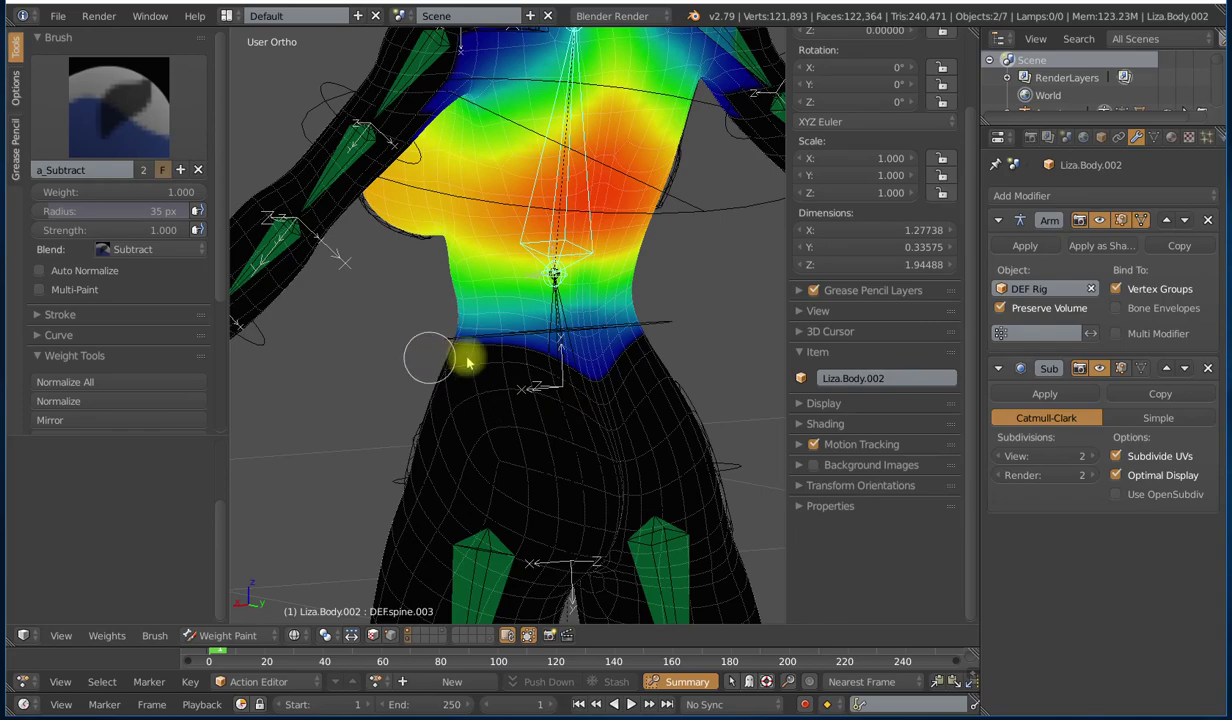
{"action": "scroll", "coordinate": [597, 391], "scroll_direction": "down", "scroll_amount": 3}
{"action": "middle_click_drag", "start_coordinate": [610, 363], "coordinate": [547, 431], "text": "shift"}
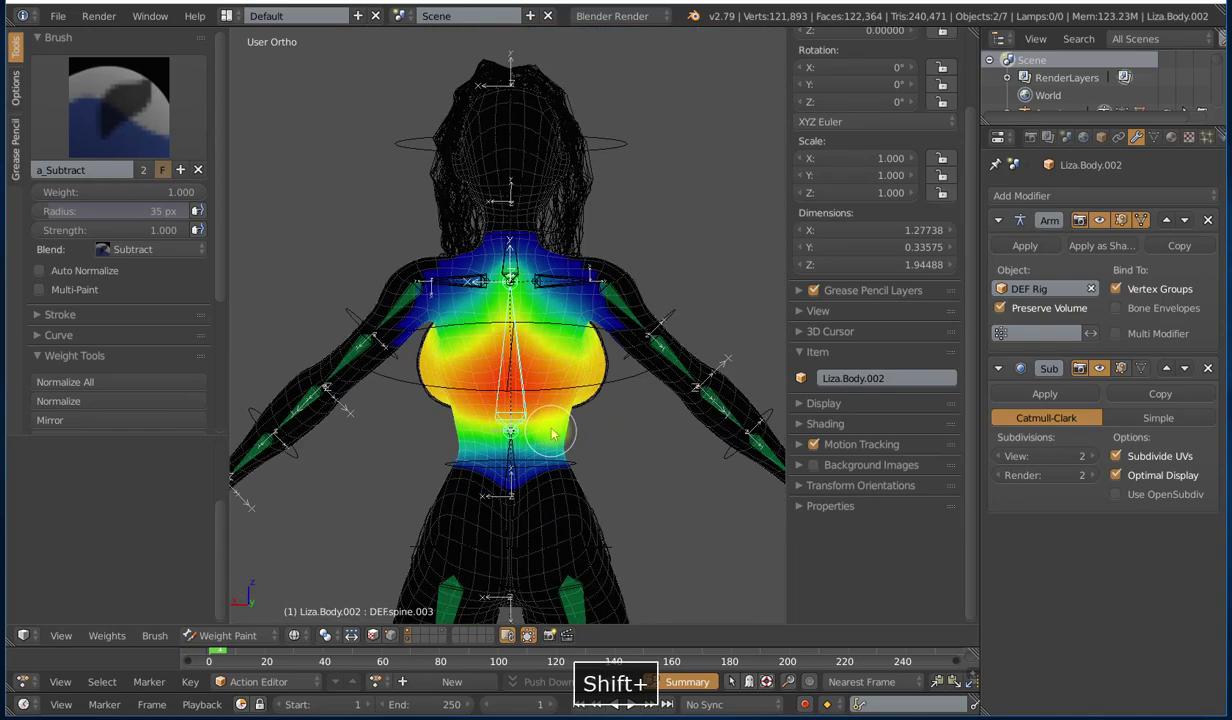
{"action": "scroll", "coordinate": [530, 400], "scroll_direction": "up", "scroll_amount": 1}
{"action": "middle_click_drag", "start_coordinate": [306, 397], "coordinate": [616, 498]}
{"action": "middle_click_drag", "start_coordinate": [616, 498], "coordinate": [626, 392], "text": "shift"}
{"action": "middle_click_drag", "start_coordinate": [626, 392], "coordinate": [550, 399]}
{"action": "scroll", "coordinate": [532, 389], "scroll_direction": "up", "scroll_amount": 2}
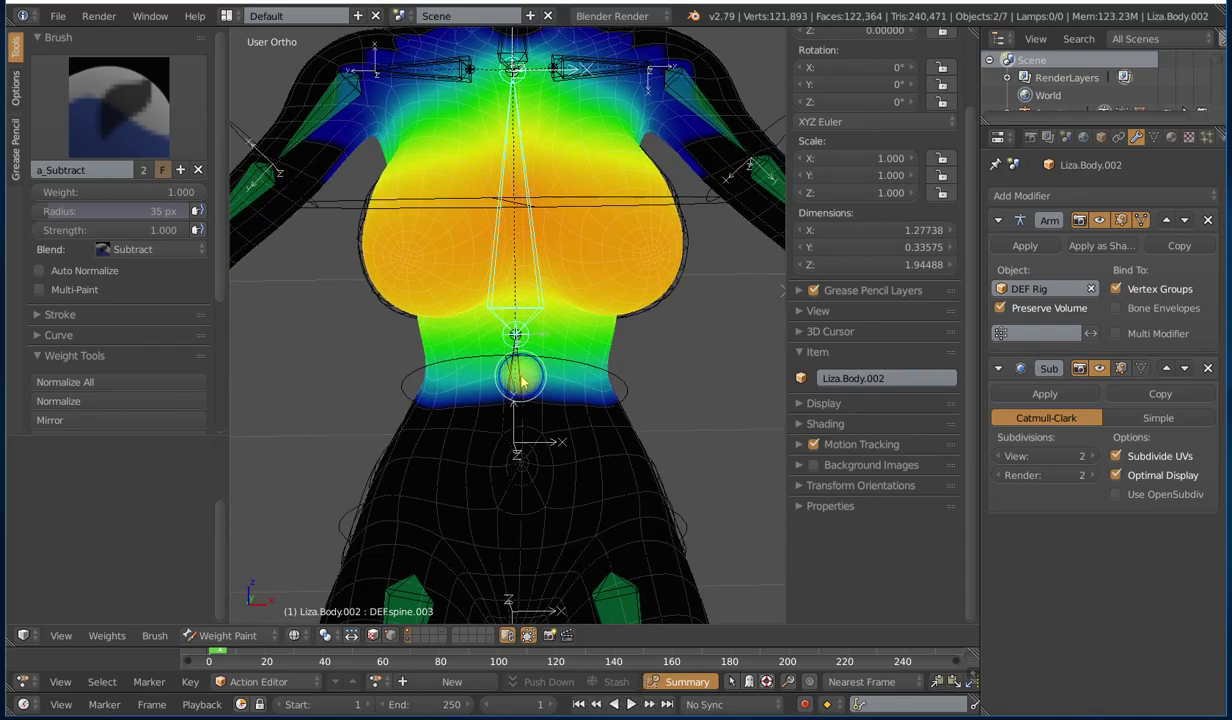
Step: Select the waist bone DEF.spine.002 and subtract its weight along the underside of both breasts
{"action": "key", "text": "KP_1"}
{"action": "scroll", "coordinate": [521, 382], "scroll_direction": "up", "scroll_amount": 2}
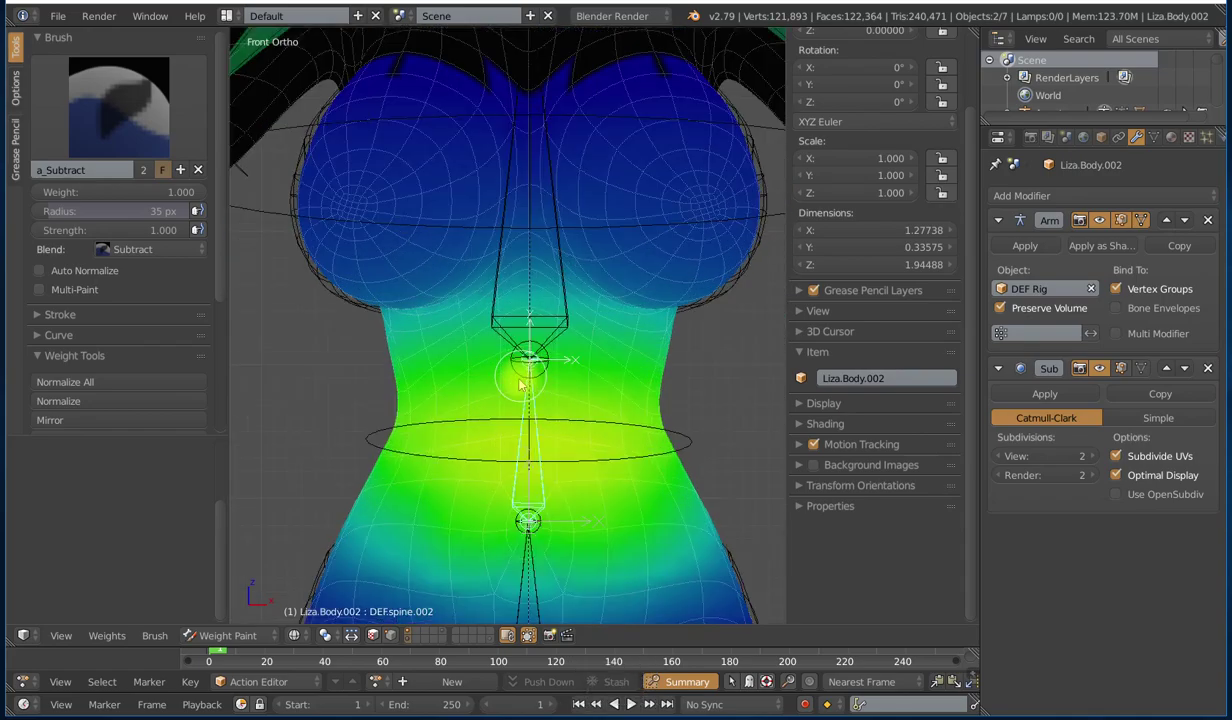
{"action": "scroll", "coordinate": [507, 362], "scroll_direction": "down", "scroll_amount": 3}
{"action": "middle_click_drag", "start_coordinate": [550, 344], "coordinate": [566, 325]}
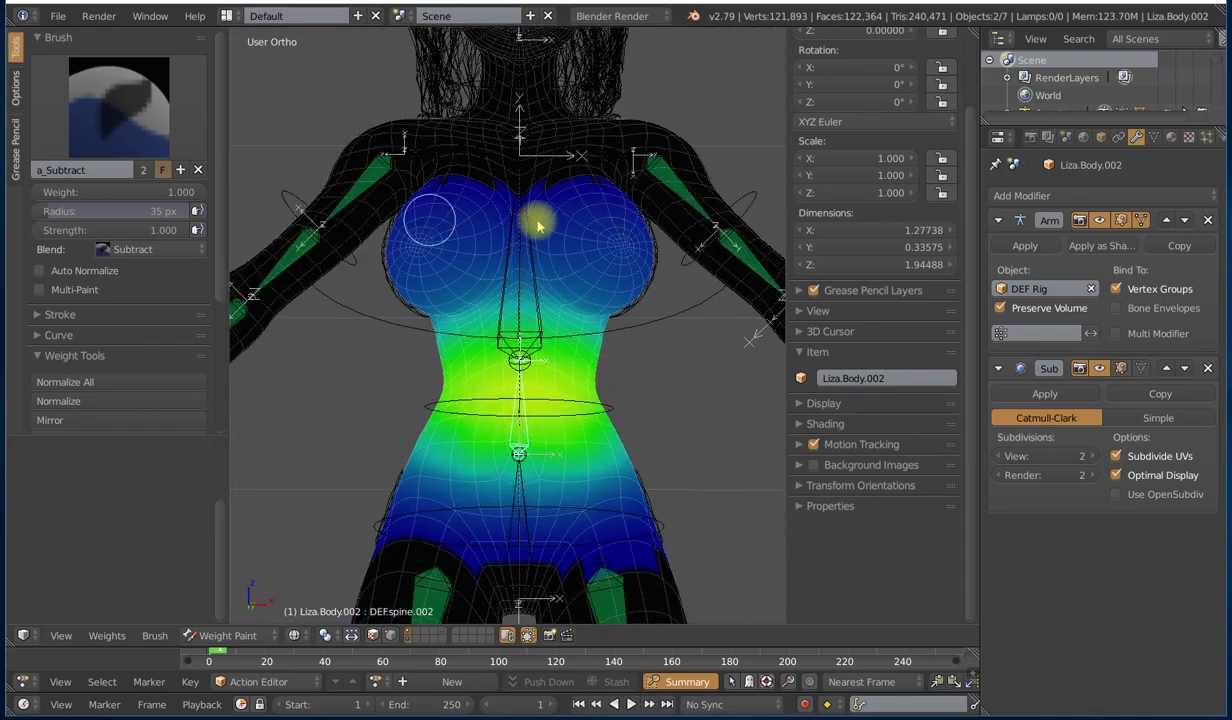
{"action": "scroll", "coordinate": [545, 245], "scroll_direction": "up", "scroll_amount": 2}
{"action": "key", "text": "KP_2"}
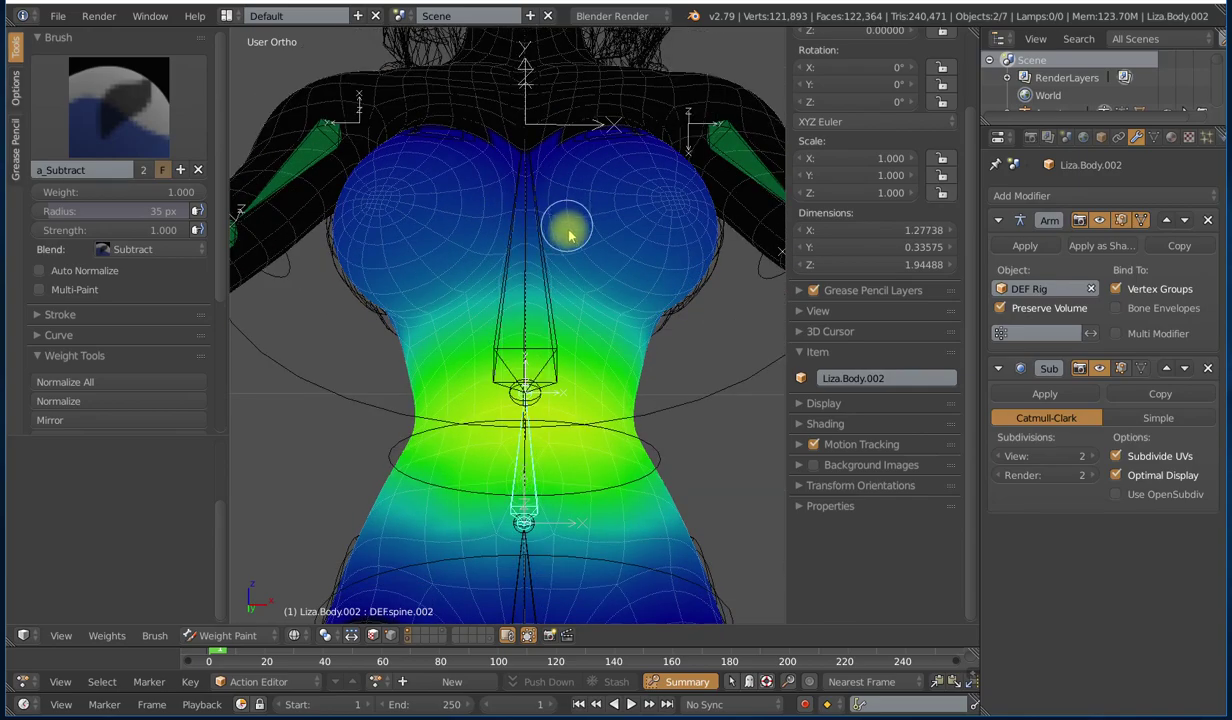
{"action": "scroll", "coordinate": [573, 259], "scroll_direction": "up", "scroll_amount": 2}
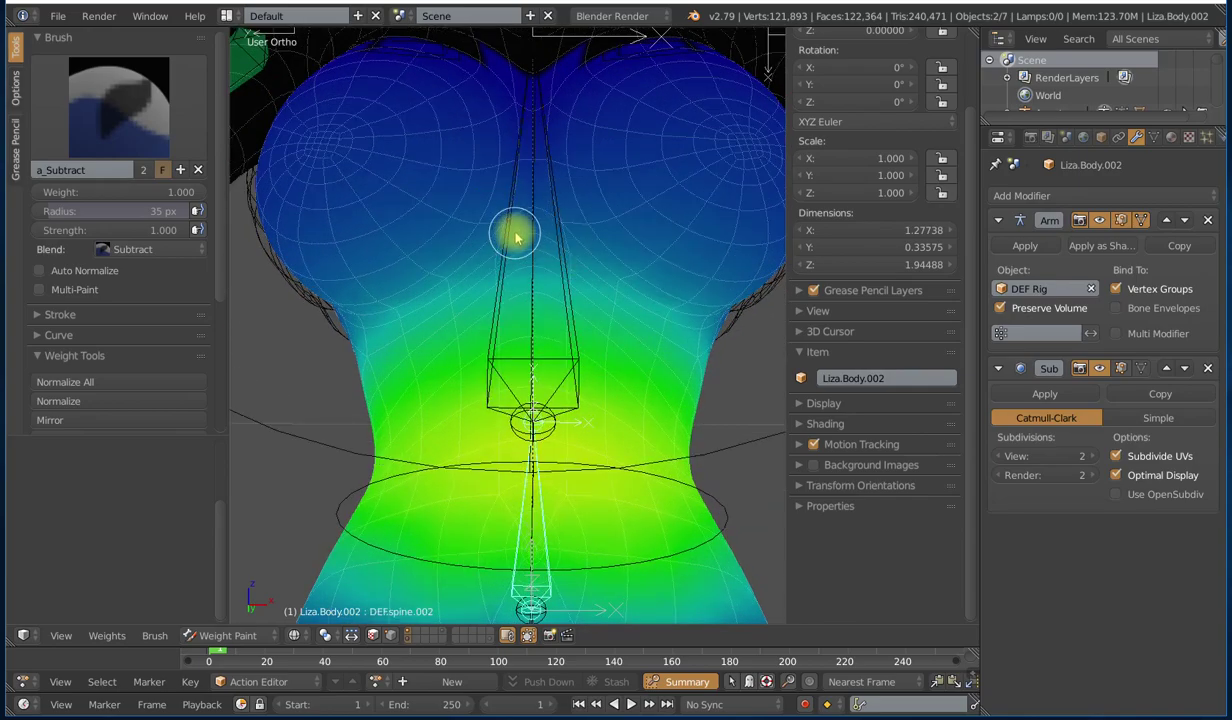
{"action": "mouse_move", "coordinate": [516, 237]}
{"action": "left_mouse_down"}
{"action": "mouse_move", "coordinate": [541, 232]}
{"action": "mouse_move", "coordinate": [682, 311]}
{"action": "mouse_move", "coordinate": [731, 322]}
{"action": "mouse_move", "coordinate": [611, 277]}
{"action": "mouse_move", "coordinate": [690, 319]}
{"action": "left_mouse_up"}
Step: Subtract the DEF.spine.002 weight from the front of the breasts and the area between them
{"action": "scroll", "coordinate": [724, 245], "scroll_direction": "down", "scroll_amount": 2}
{"action": "middle_click_drag", "start_coordinate": [656, 241], "coordinate": [636, 282]}
{"action": "left_click", "coordinate": [537, 246]}
{"action": "mouse_move", "coordinate": [537, 246]}
{"action": "left_mouse_down"}
{"action": "mouse_move", "coordinate": [542, 207]}
{"action": "mouse_move", "coordinate": [597, 246]}
{"action": "mouse_move", "coordinate": [627, 228]}
{"action": "left_mouse_up"}
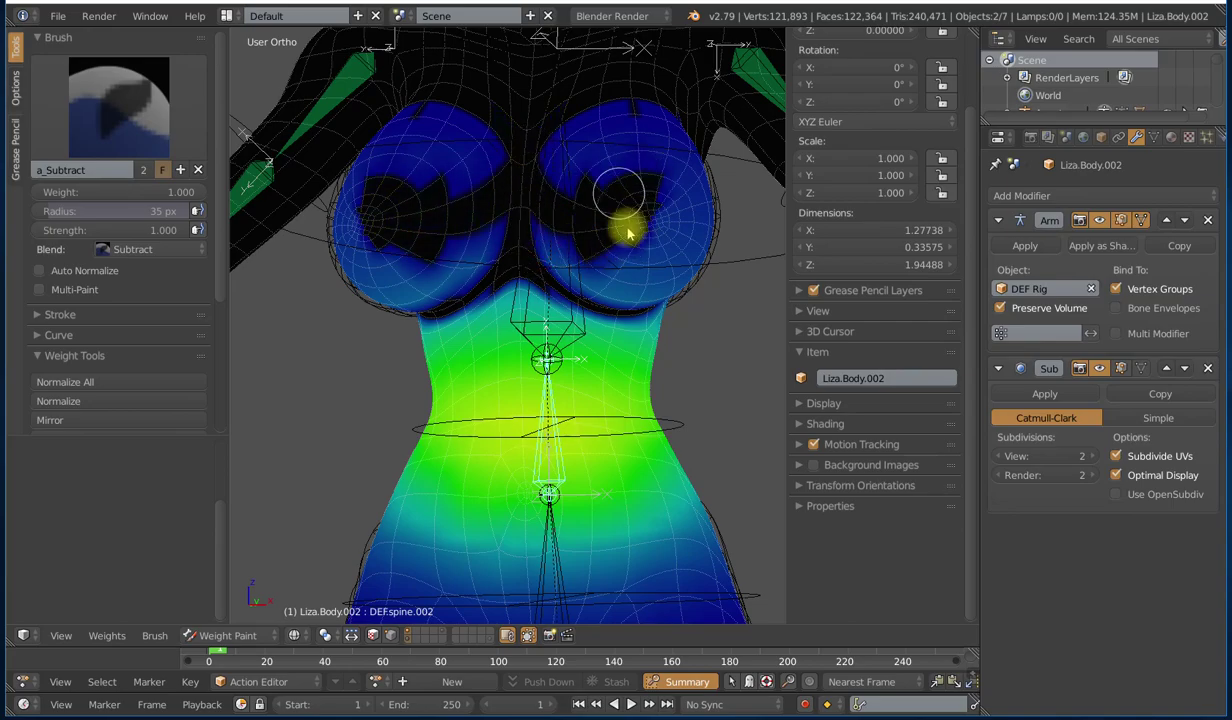
{"action": "middle_click_drag", "start_coordinate": [627, 228], "coordinate": [566, 204]}
{"action": "mouse_move", "coordinate": [567, 205]}
{"action": "left_mouse_down"}
{"action": "mouse_move", "coordinate": [576, 253]}
{"action": "mouse_move", "coordinate": [565, 250]}
{"action": "left_mouse_up"}
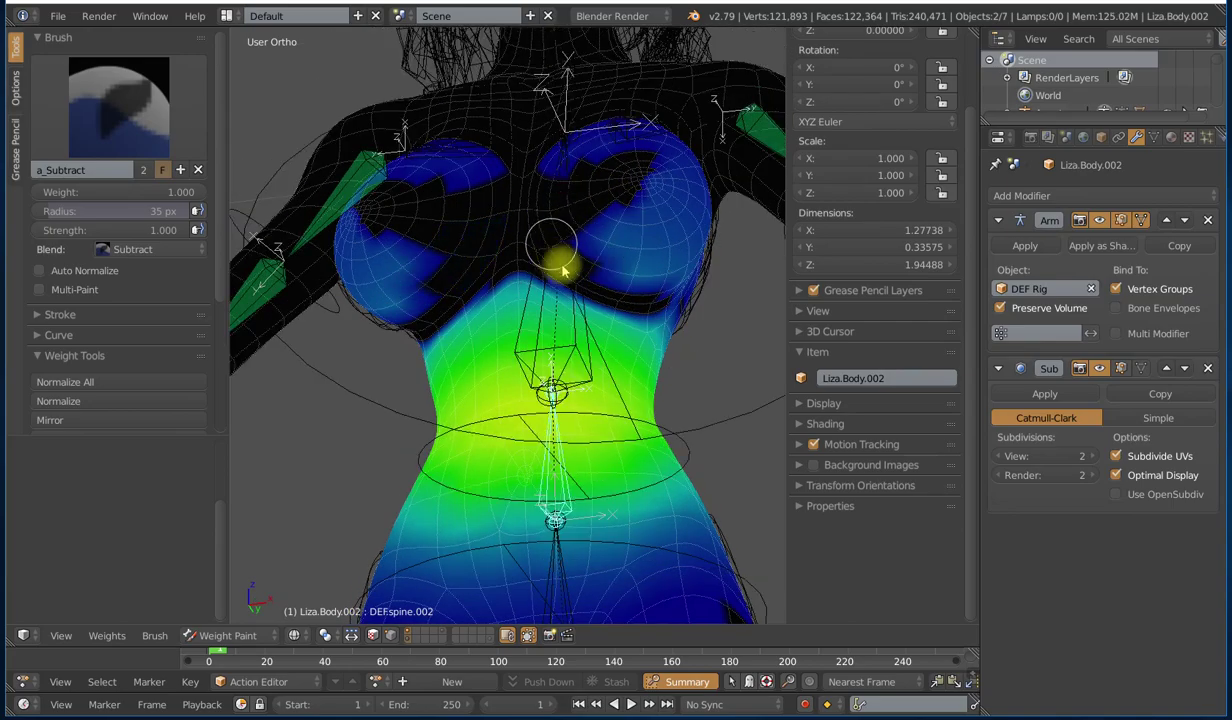
{"action": "mouse_move", "coordinate": [629, 285]}
{"action": "left_mouse_down"}
{"action": "mouse_move", "coordinate": [674, 278]}
{"action": "mouse_move", "coordinate": [580, 143]}
{"action": "mouse_move", "coordinate": [663, 201]}
{"action": "left_mouse_up"}
Step: Subtract the DEF.spine.002 weight from the side of the ribs below the armpit and the upper back
{"action": "middle_click_drag", "start_coordinate": [663, 201], "coordinate": [610, 231]}
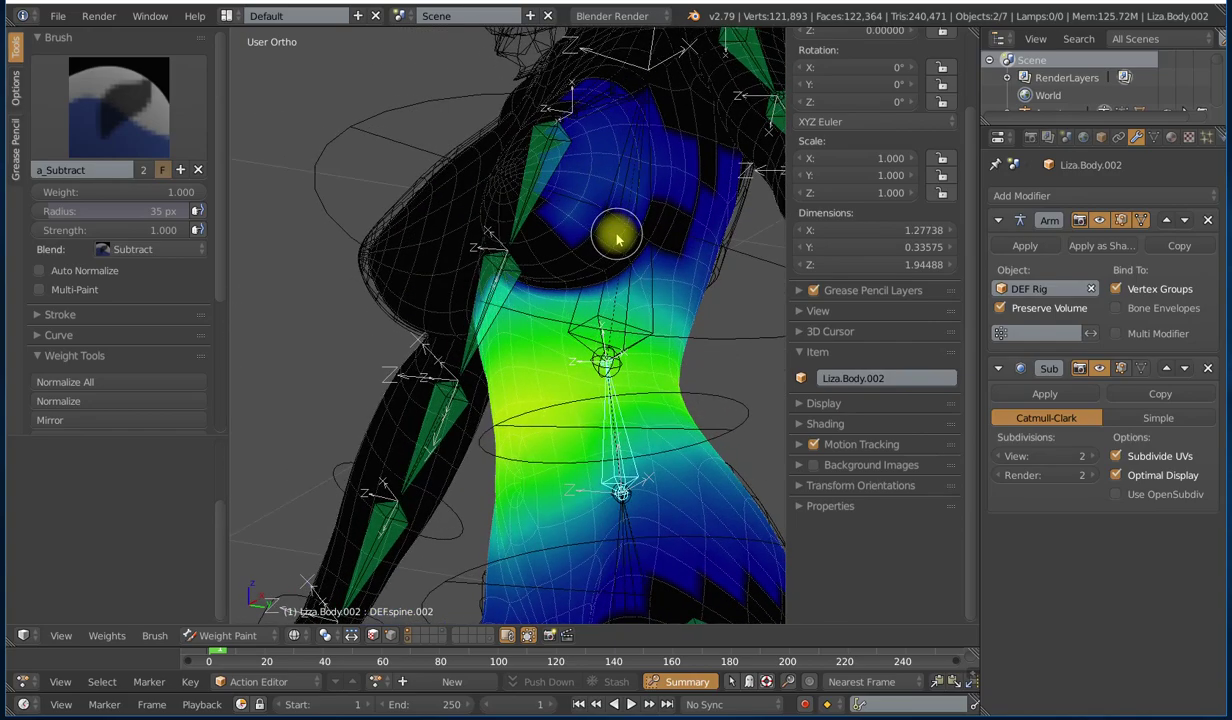
{"action": "mouse_move", "coordinate": [590, 107]}
{"action": "left_mouse_down"}
{"action": "mouse_move", "coordinate": [610, 184]}
{"action": "mouse_move", "coordinate": [583, 192]}
{"action": "mouse_move", "coordinate": [565, 218]}
{"action": "left_mouse_up"}
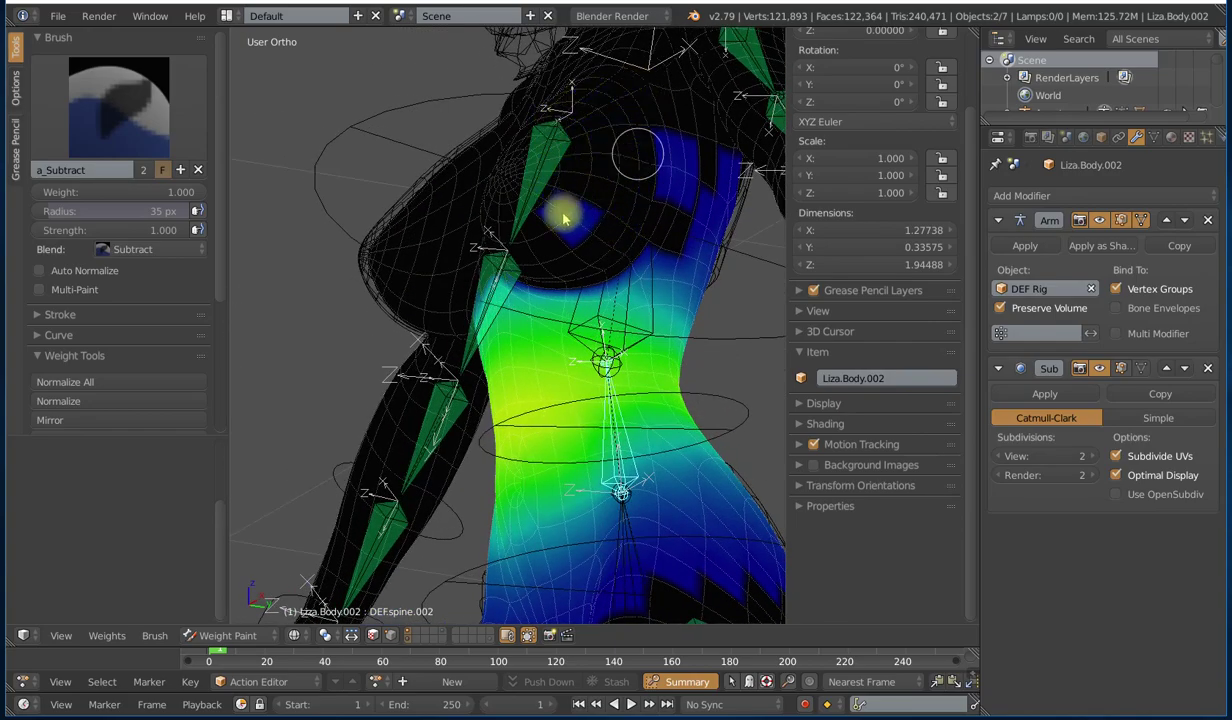
{"action": "middle_click_drag", "start_coordinate": [686, 203], "coordinate": [528, 206]}
{"action": "mouse_move", "coordinate": [528, 206]}
{"action": "left_mouse_down"}
{"action": "mouse_move", "coordinate": [426, 214]}
{"action": "mouse_move", "coordinate": [600, 204]}
{"action": "mouse_move", "coordinate": [530, 232]}
{"action": "mouse_move", "coordinate": [404, 242]}
{"action": "mouse_move", "coordinate": [594, 220]}
{"action": "mouse_move", "coordinate": [688, 170]}
{"action": "mouse_move", "coordinate": [516, 221]}
{"action": "left_mouse_up"}
{"action": "scroll", "coordinate": [500, 228], "scroll_direction": "down", "scroll_amount": 3}
{"action": "middle_click_drag", "start_coordinate": [464, 293], "coordinate": [638, 405]}
Step: Subtract the DEF.spine.002 weight from the front of the pelvis, hips and upper thighs
{"action": "middle_click_drag", "start_coordinate": [638, 405], "coordinate": [674, 278], "text": "shift"}
{"action": "scroll", "coordinate": [665, 275], "scroll_direction": "up", "scroll_amount": 2}
{"action": "key", "text": "KP_1"}
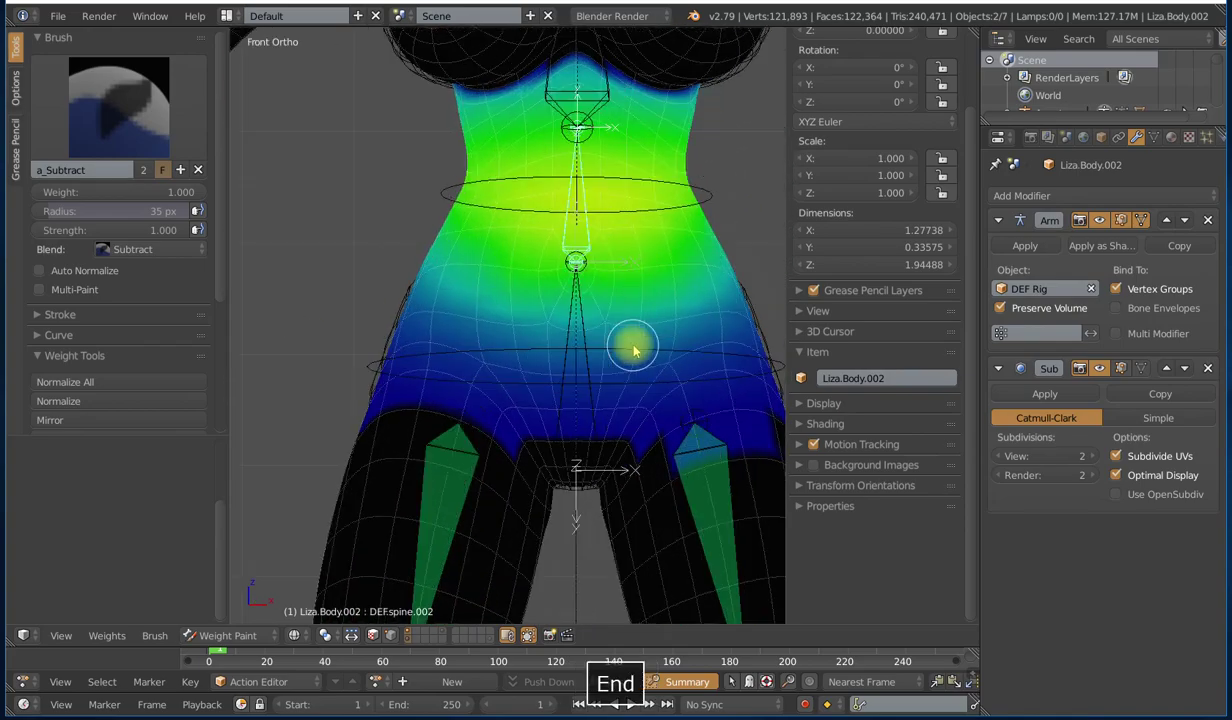
{"action": "mouse_move", "coordinate": [648, 388]}
{"action": "middle_mouse_down", "text": "shift"}
{"action": "mouse_move", "coordinate": [573, 294]}
{"action": "mouse_move", "coordinate": [568, 330]}
{"action": "middle_mouse_up", "text": "shift"}
{"action": "scroll", "coordinate": [573, 284], "scroll_direction": "up", "scroll_amount": 2}
{"action": "scroll", "coordinate": [577, 265], "scroll_direction": "down", "scroll_amount": 3}
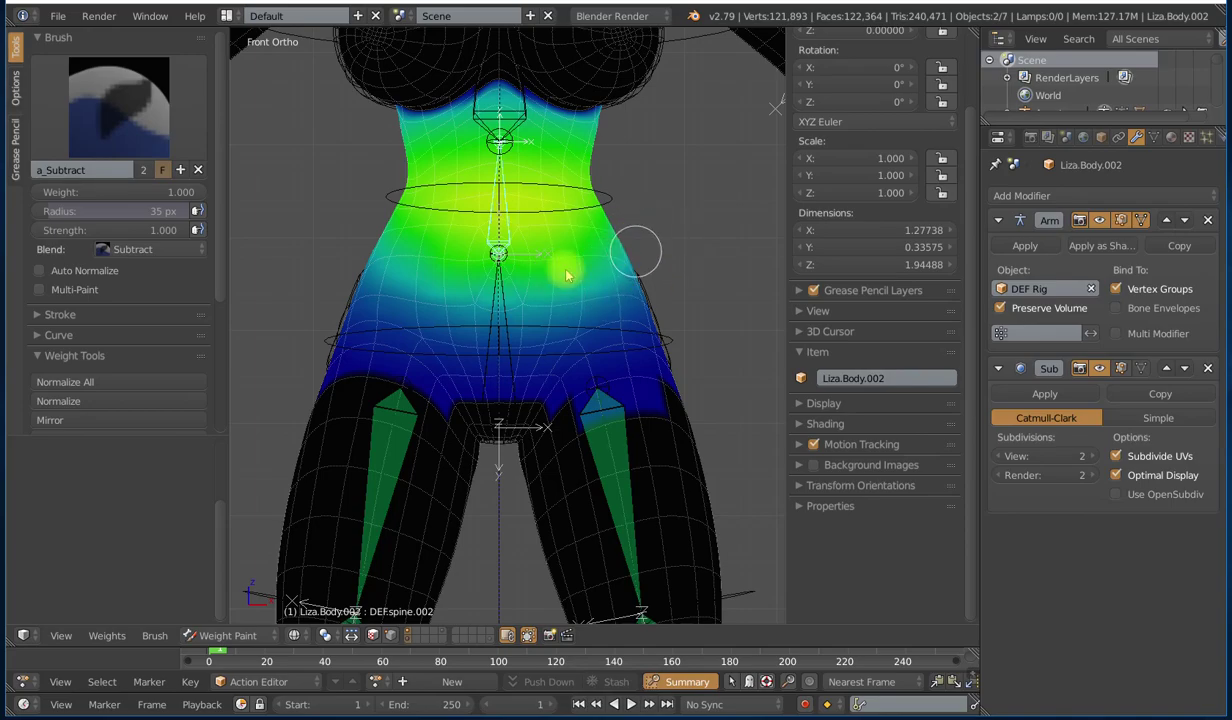
{"action": "scroll", "coordinate": [484, 341], "scroll_direction": "up", "scroll_amount": 2}
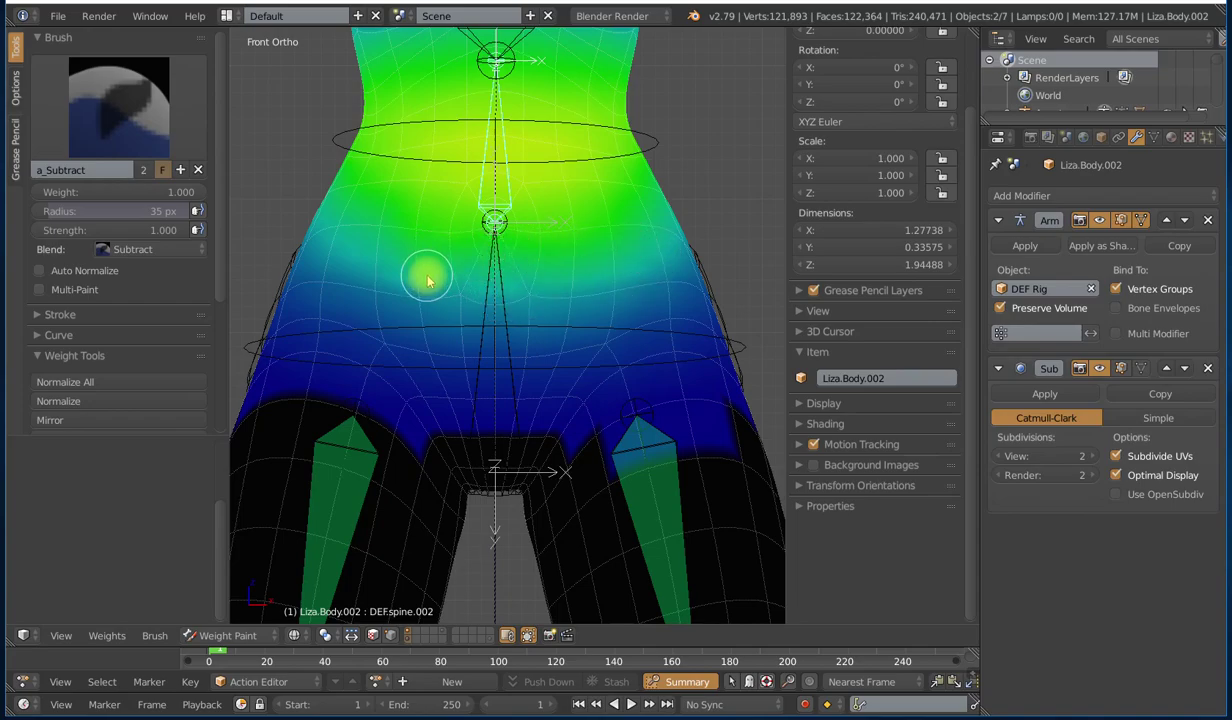
{"action": "mouse_move", "coordinate": [433, 291]}
{"action": "left_mouse_down"}
{"action": "mouse_move", "coordinate": [685, 287]}
{"action": "mouse_move", "coordinate": [737, 393]}
{"action": "mouse_move", "coordinate": [399, 333]}
{"action": "mouse_move", "coordinate": [611, 360]}
{"action": "mouse_move", "coordinate": [530, 400]}
{"action": "left_mouse_up"}
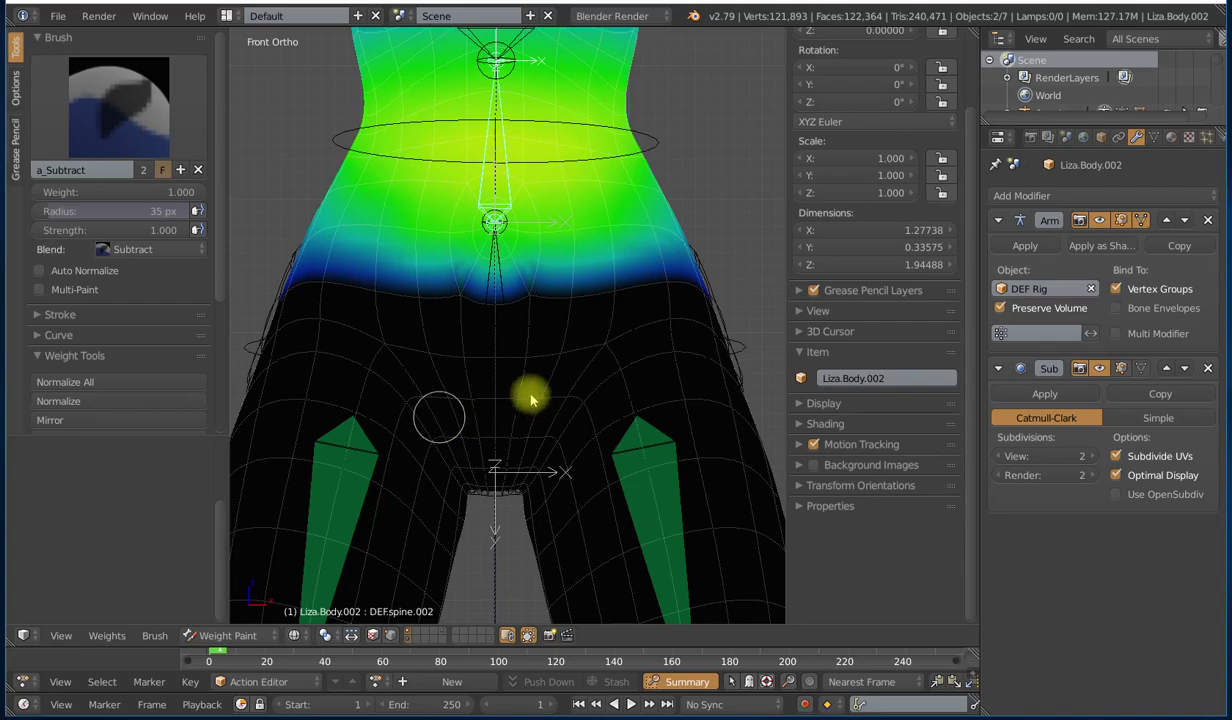
Step: Subtract the DEF.spine.002 weight from the buttocks and the back of the hips, and check the front again
{"action": "scroll", "coordinate": [600, 380], "scroll_direction": "down", "scroll_amount": 2}
{"action": "middle_click_drag", "start_coordinate": [660, 366], "coordinate": [522, 371]}
{"action": "scroll", "coordinate": [360, 358], "scroll_direction": "up", "scroll_amount": 2}
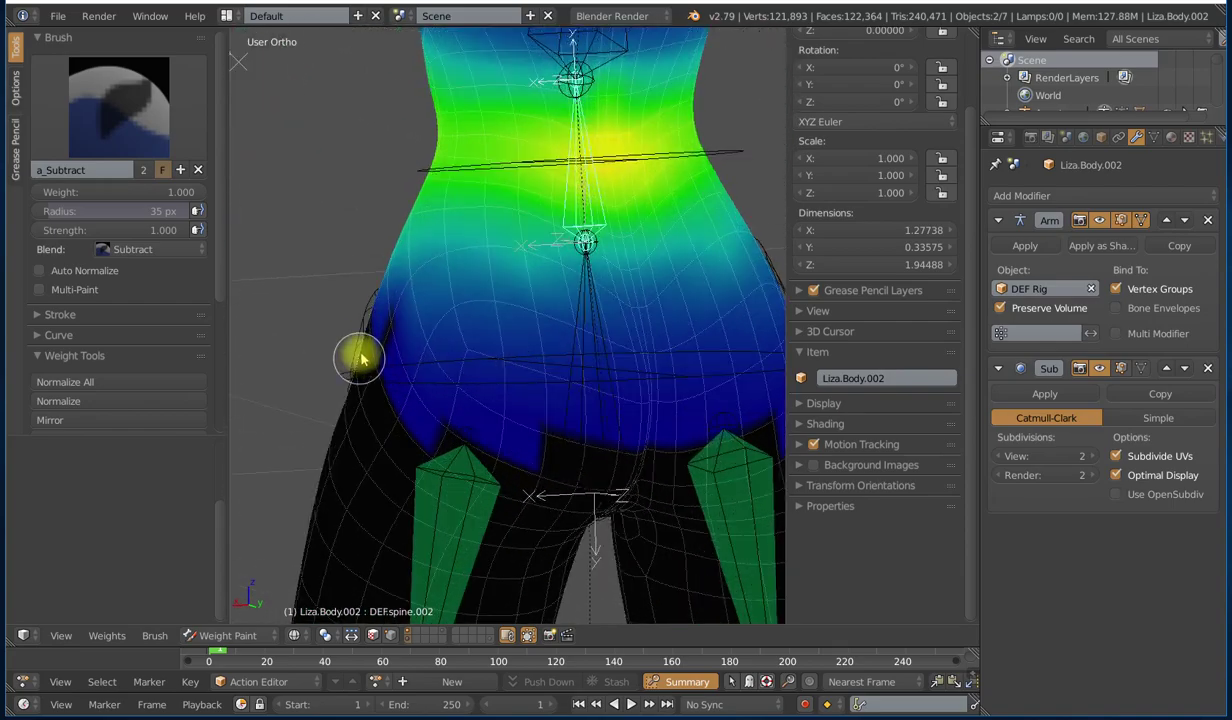
{"action": "mouse_move", "coordinate": [395, 323]}
{"action": "left_mouse_down"}
{"action": "mouse_move", "coordinate": [448, 256]}
{"action": "mouse_move", "coordinate": [600, 286]}
{"action": "mouse_move", "coordinate": [652, 335]}
{"action": "mouse_move", "coordinate": [528, 455]}
{"action": "mouse_move", "coordinate": [462, 355]}
{"action": "mouse_move", "coordinate": [553, 316]}
{"action": "mouse_move", "coordinate": [787, 360]}
{"action": "mouse_move", "coordinate": [553, 405]}
{"action": "left_mouse_up"}
{"action": "scroll", "coordinate": [510, 402], "scroll_direction": "down", "scroll_amount": 4}
{"action": "middle_click_drag", "start_coordinate": [495, 401], "coordinate": [640, 382]}
{"action": "scroll", "coordinate": [610, 370], "scroll_direction": "up", "scroll_amount": 2}
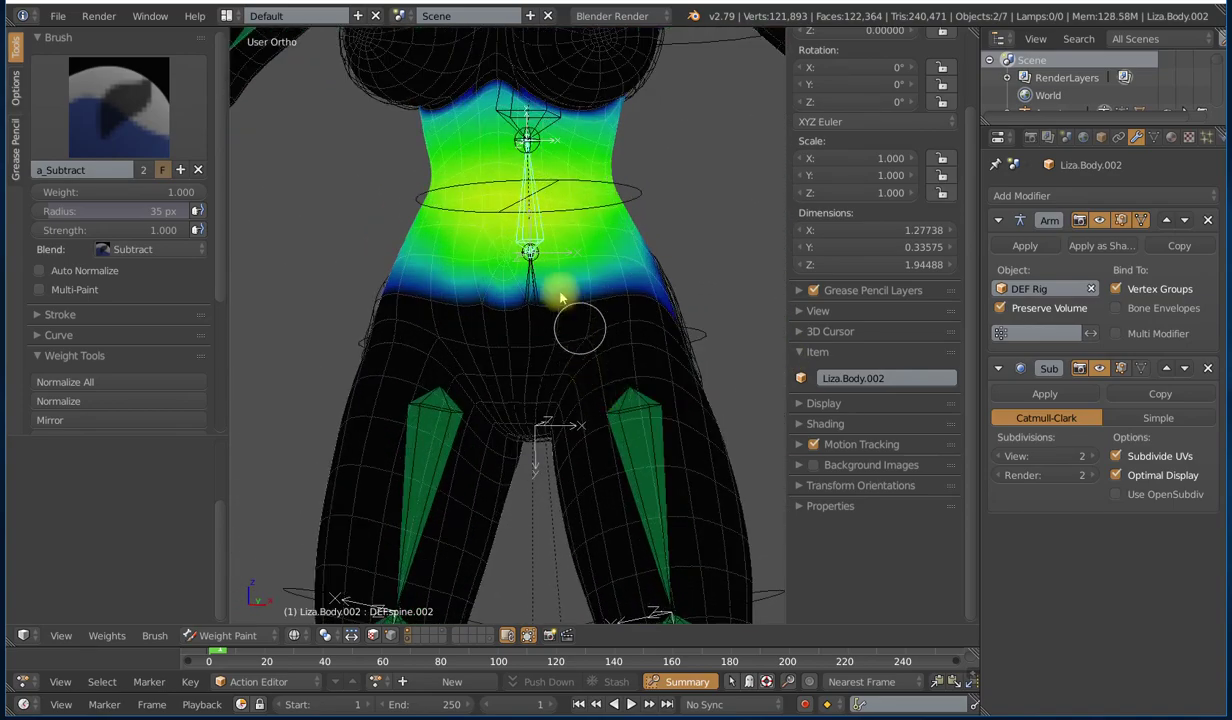
Step: Select the pelvis bone DEF.spine.001 and subtract its weight from the waist and lower ribs, front and back
{"action": "right_click", "coordinate": [530, 283]}
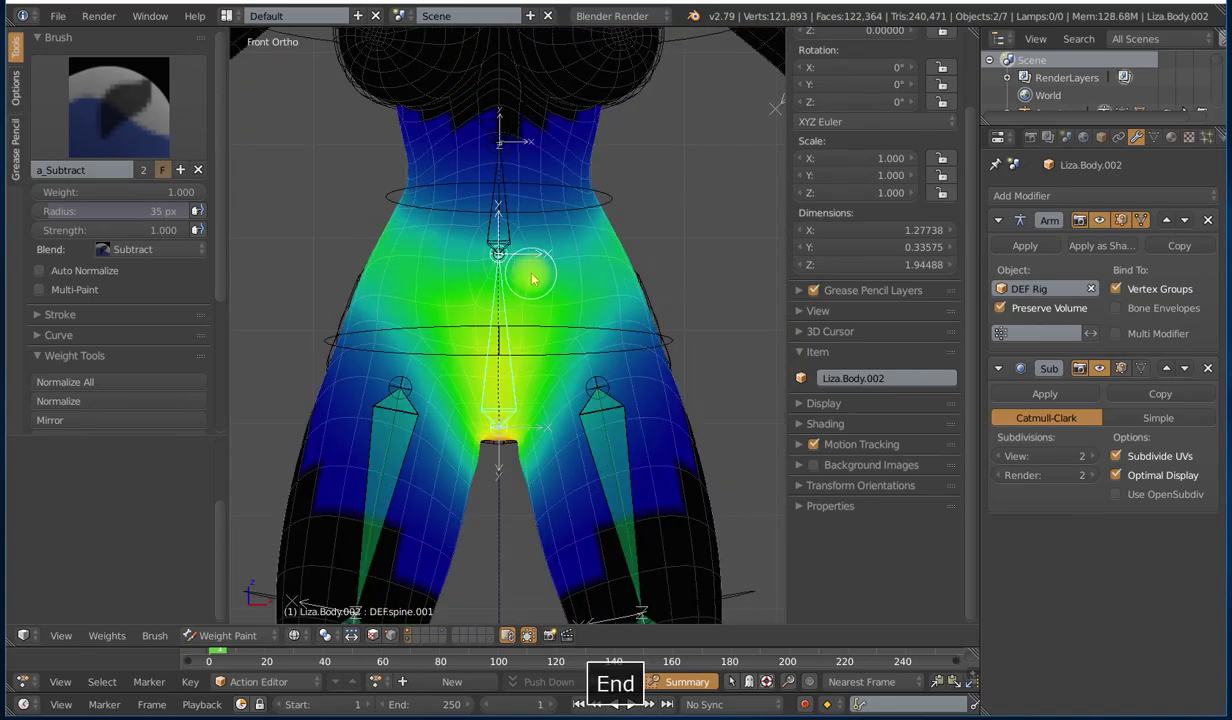
{"action": "middle_click_drag", "start_coordinate": [561, 294], "coordinate": [580, 371], "text": "shift"}
{"action": "scroll", "coordinate": [580, 368], "scroll_direction": "up", "scroll_amount": 4}
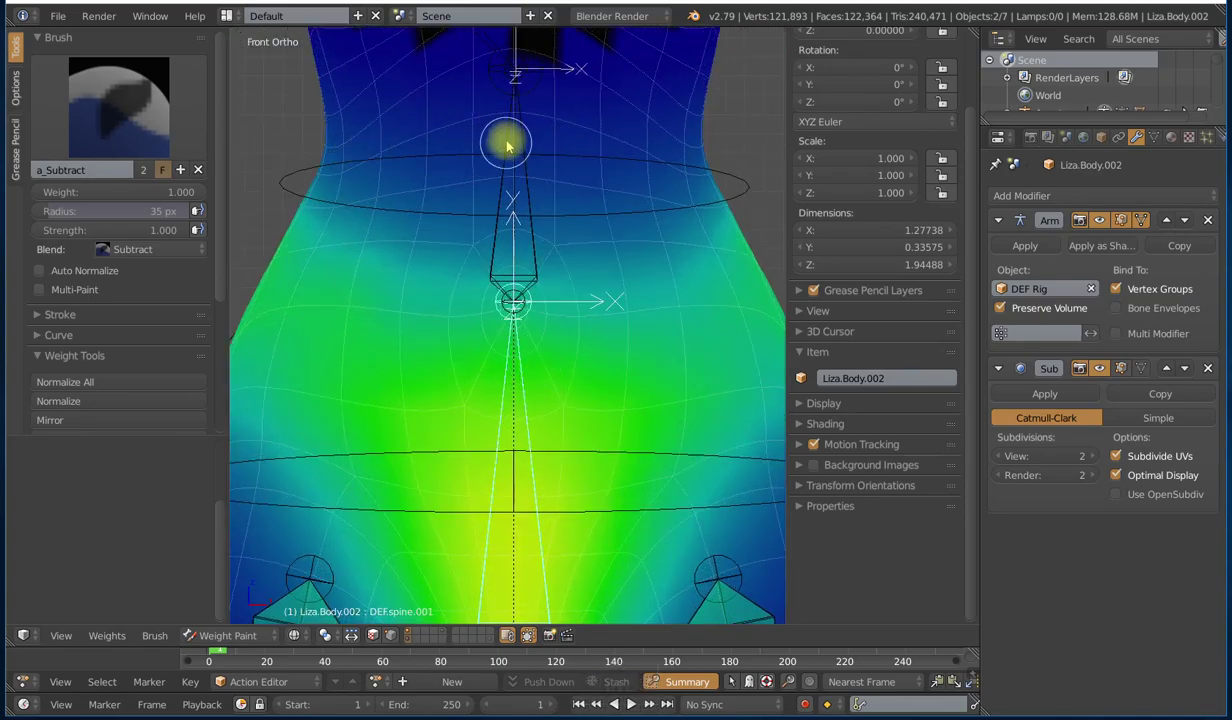
{"action": "scroll", "coordinate": [470, 165], "scroll_direction": "down", "scroll_amount": 2}
{"action": "mouse_move", "coordinate": [370, 205]}
{"action": "left_mouse_down"}
{"action": "mouse_move", "coordinate": [589, 171]}
{"action": "mouse_move", "coordinate": [401, 165]}
{"action": "mouse_move", "coordinate": [375, 148]}
{"action": "left_mouse_up"}
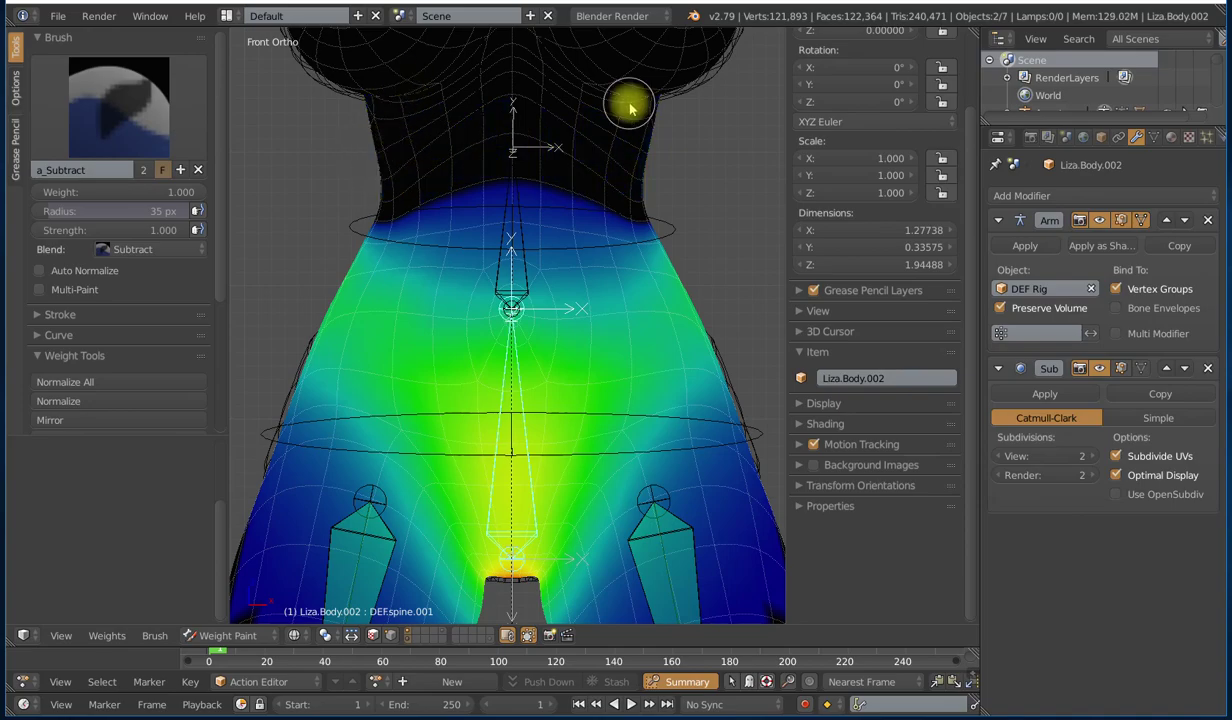
{"action": "middle_click_drag", "start_coordinate": [627, 102], "coordinate": [386, 209]}
{"action": "mouse_move", "coordinate": [386, 209]}
{"action": "left_mouse_down"}
{"action": "mouse_move", "coordinate": [440, 206]}
{"action": "mouse_move", "coordinate": [543, 257]}
{"action": "mouse_move", "coordinate": [484, 214]}
{"action": "mouse_move", "coordinate": [622, 182]}
{"action": "mouse_move", "coordinate": [517, 179]}
{"action": "mouse_move", "coordinate": [546, 216]}
{"action": "left_mouse_up"}
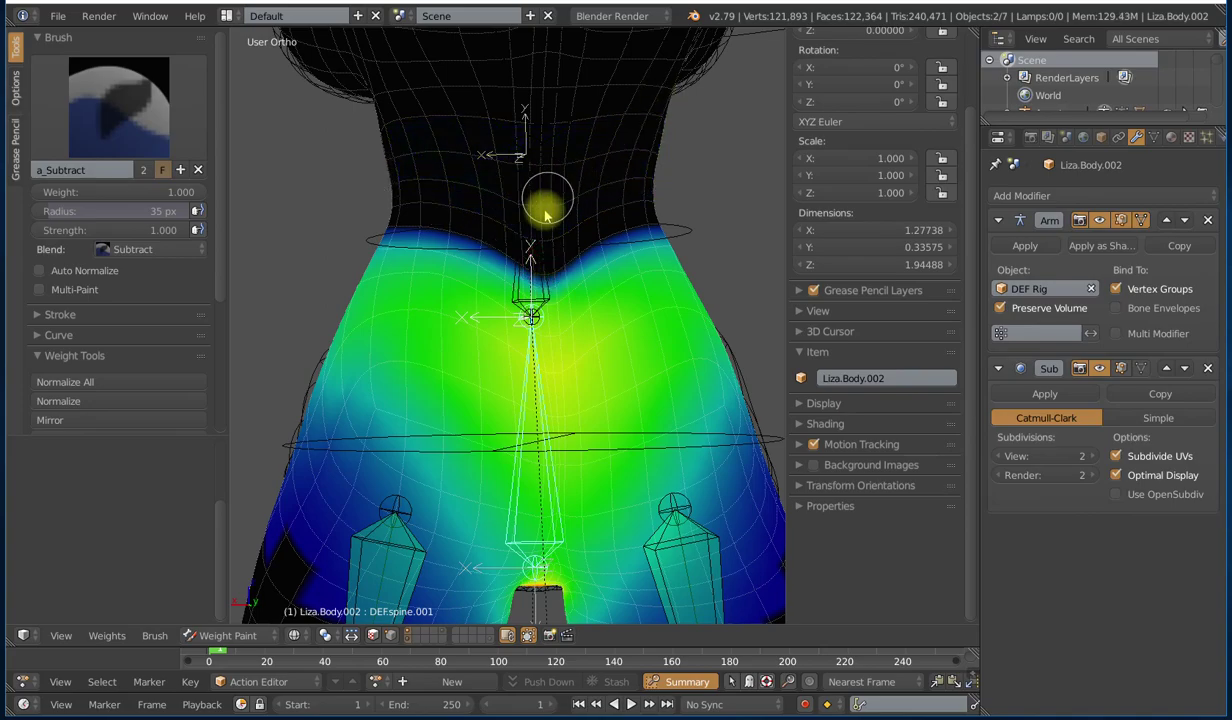
Step: Subtract the DEF.spine.001 weight from the back of the thighs below the buttocks
{"action": "scroll", "coordinate": [546, 216], "scroll_direction": "down", "scroll_amount": 3}
{"action": "middle_click_drag", "start_coordinate": [539, 325], "coordinate": [530, 140], "text": "shift"}
{"action": "scroll", "coordinate": [512, 220], "scroll_direction": "up", "scroll_amount": 3}
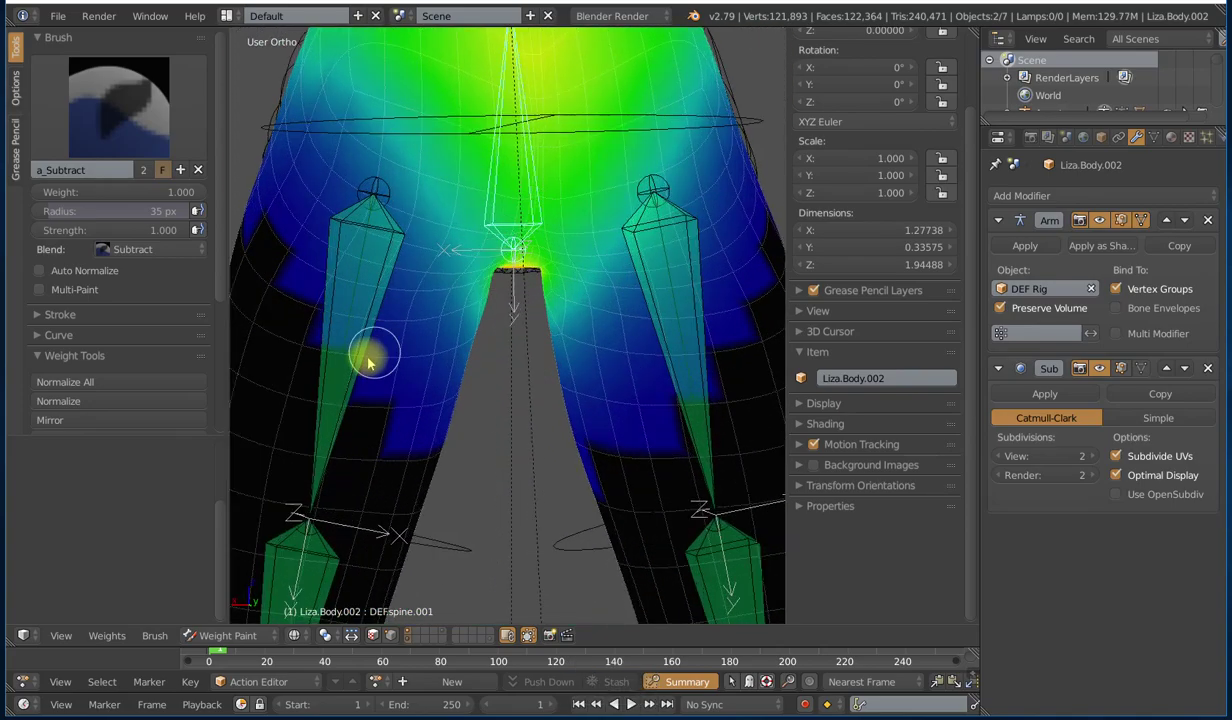
{"action": "mouse_move", "coordinate": [343, 370]}
{"action": "left_mouse_down"}
{"action": "mouse_move", "coordinate": [481, 357]}
{"action": "mouse_move", "coordinate": [407, 483]}
{"action": "left_mouse_up"}
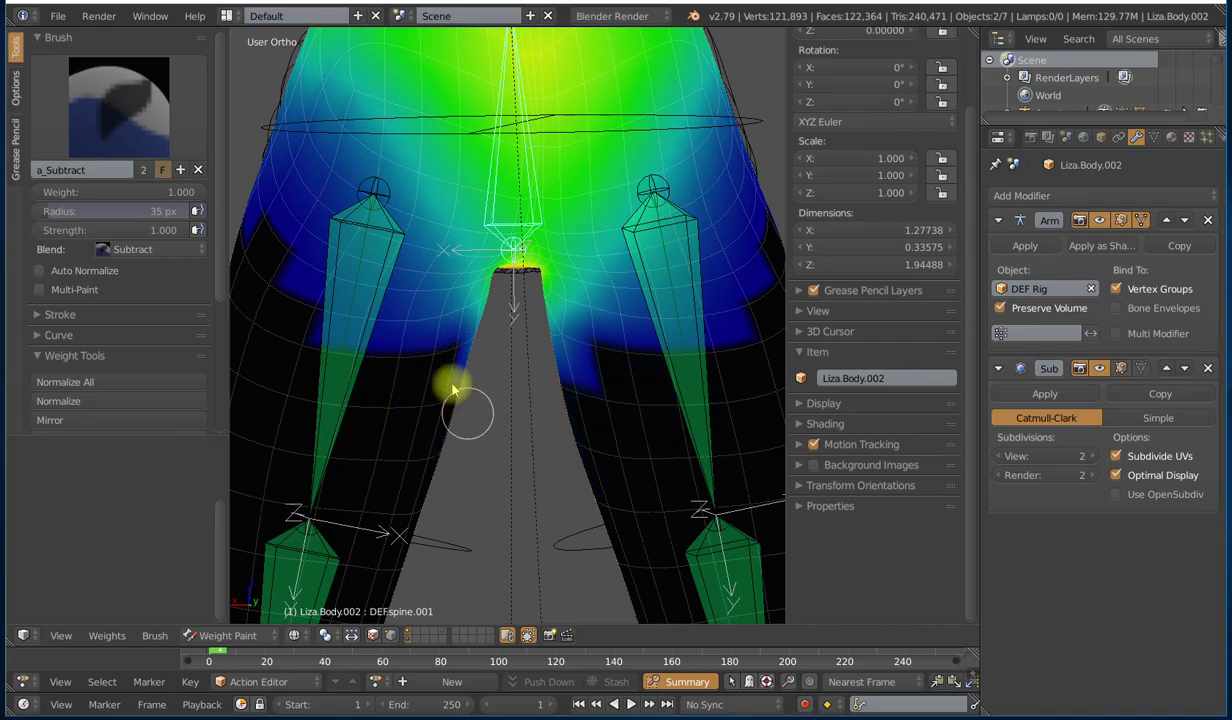
Step: Subtract the DEF.spine.001 weight from the front and inner sides of the thighs, and check both legs
{"action": "middle_click_drag", "start_coordinate": [332, 384], "coordinate": [668, 380]}
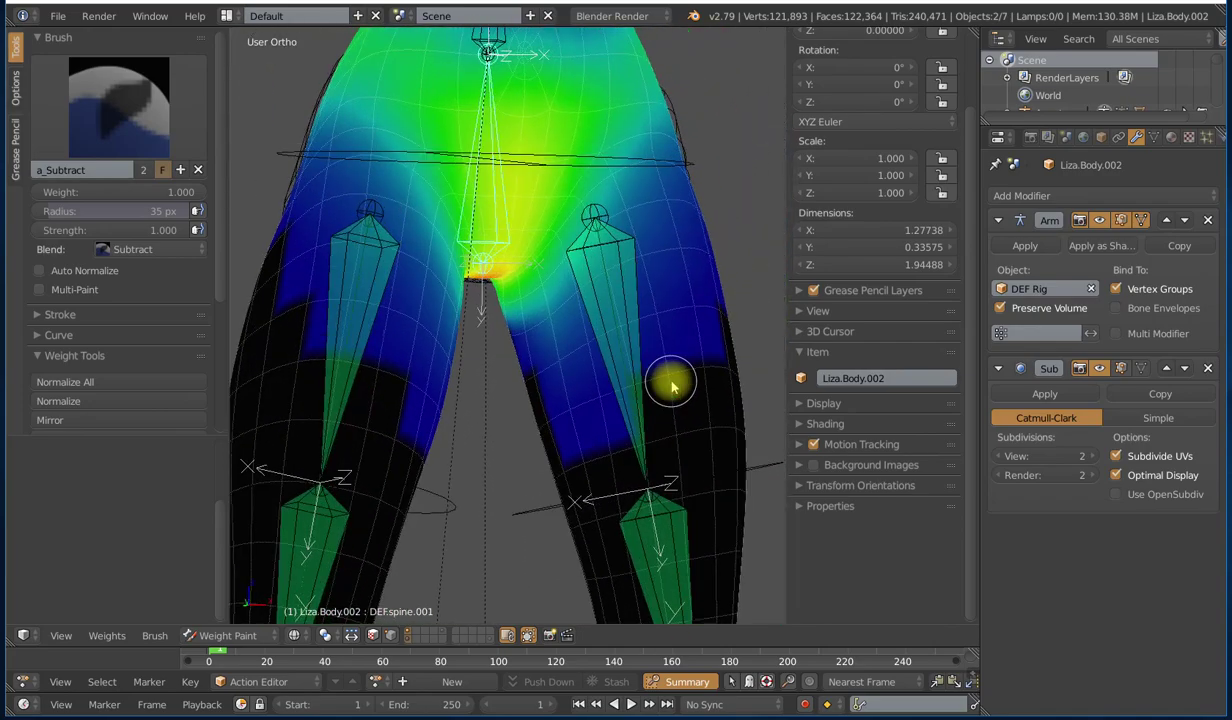
{"action": "mouse_move", "coordinate": [757, 313]}
{"action": "left_mouse_down"}
{"action": "mouse_move", "coordinate": [558, 357]}
{"action": "mouse_move", "coordinate": [571, 377]}
{"action": "left_mouse_up"}
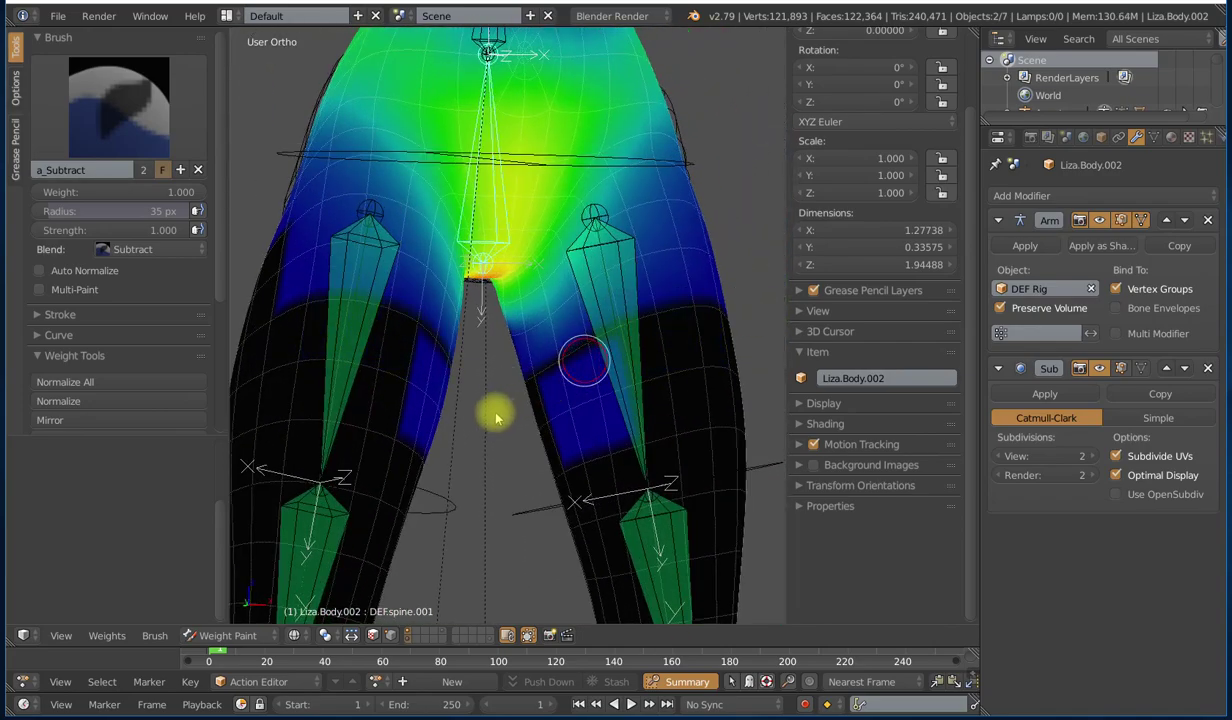
{"action": "left_click_drag", "start_coordinate": [497, 418], "coordinate": [569, 426]}
{"action": "scroll", "coordinate": [600, 360], "scroll_direction": "down", "scroll_amount": 4}
{"action": "mouse_move", "coordinate": [586, 368]}
{"action": "middle_mouse_down"}
{"action": "mouse_move", "coordinate": [568, 412]}
{"action": "mouse_move", "coordinate": [545, 388]}
{"action": "middle_mouse_up"}
{"action": "scroll", "coordinate": [560, 385], "scroll_direction": "up", "scroll_amount": 3}
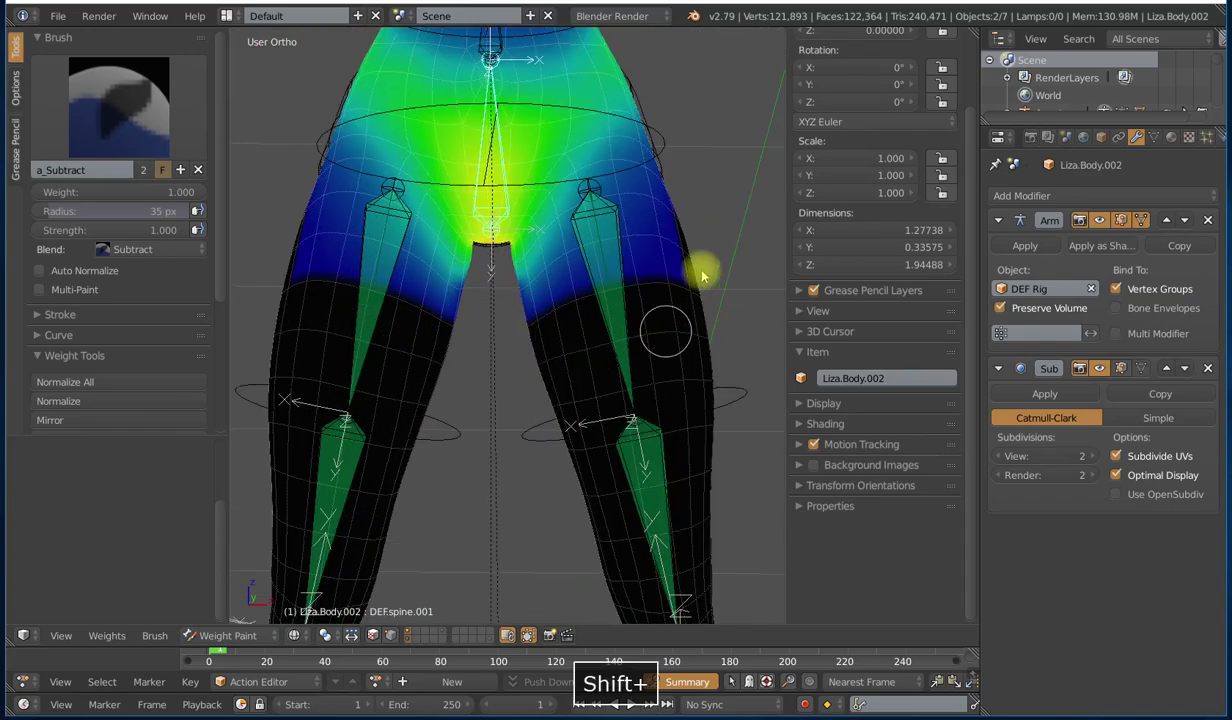
Step: Select the thigh bone DEF.thigh.001.L and subtract its weight from the crotch and the opposite inner thigh and hip in front
{"action": "right_click", "coordinate": [617, 230]}
{"action": "scroll", "coordinate": [618, 248], "scroll_direction": "down", "scroll_amount": 3}
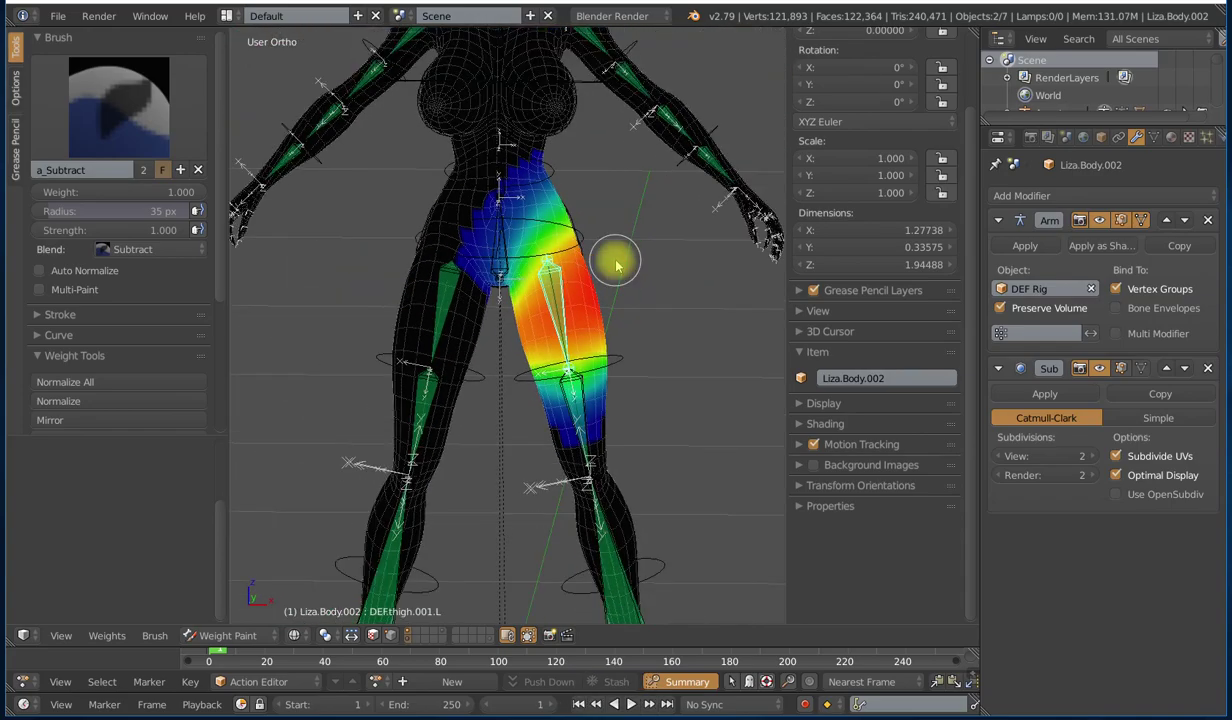
{"action": "key", "text": "KP_1"}
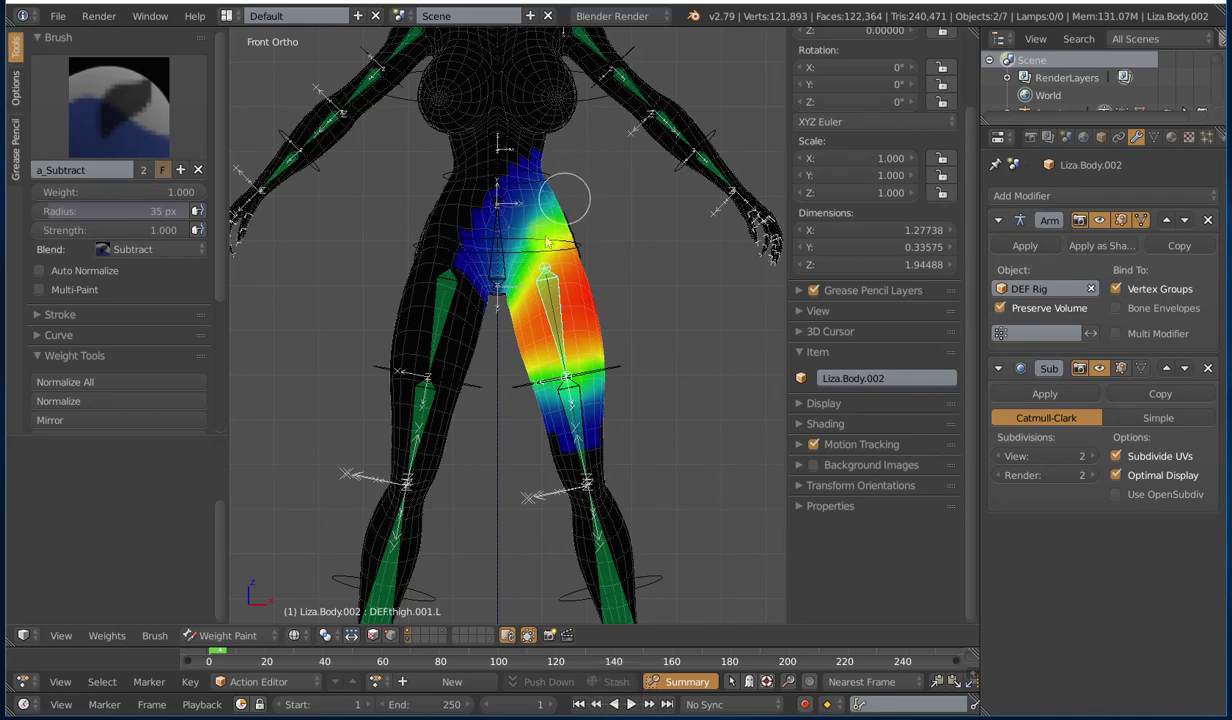
{"action": "middle_click_drag", "start_coordinate": [599, 253], "coordinate": [583, 359], "text": "shift"}
{"action": "scroll", "coordinate": [583, 355], "scroll_direction": "up", "scroll_amount": 5}
{"action": "middle_click_drag", "start_coordinate": [431, 498], "coordinate": [471, 354], "text": "shift"}
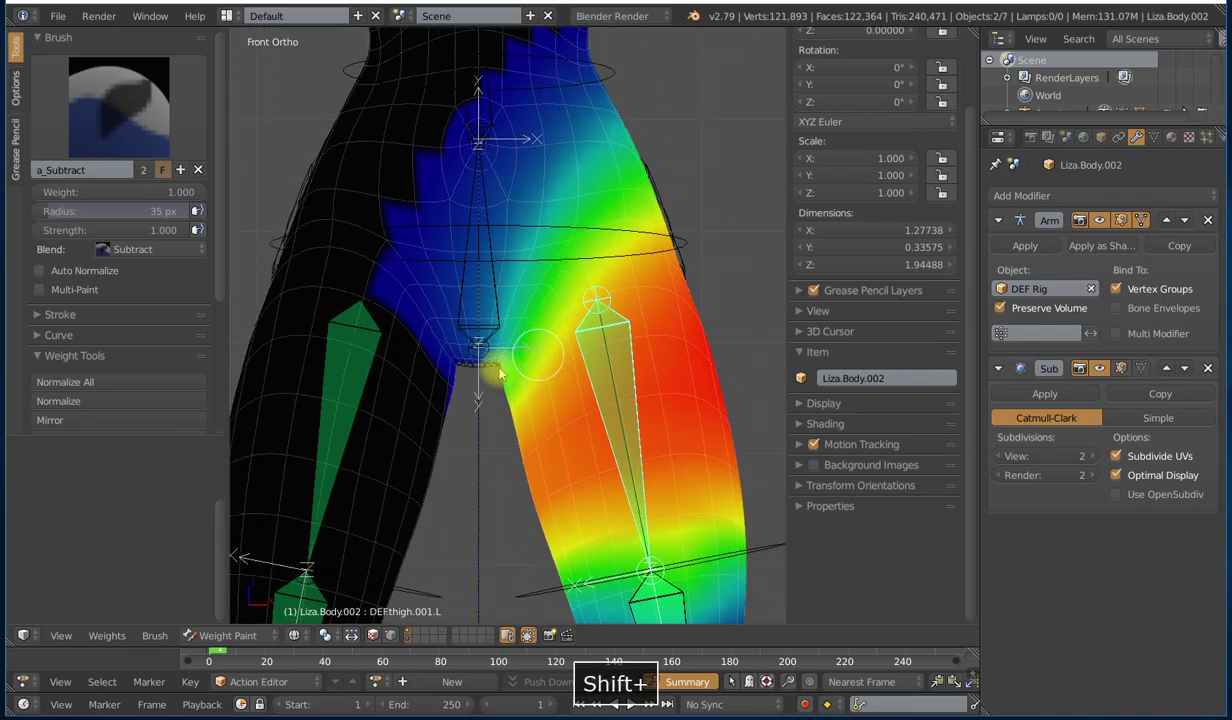
{"action": "scroll", "coordinate": [471, 354], "scroll_direction": "up", "scroll_amount": 3}
{"action": "mouse_move", "coordinate": [414, 436]}
{"action": "left_mouse_down"}
{"action": "mouse_move", "coordinate": [320, 166]}
{"action": "mouse_move", "coordinate": [425, 245]}
{"action": "mouse_move", "coordinate": [395, 282]}
{"action": "mouse_move", "coordinate": [421, 129]}
{"action": "mouse_move", "coordinate": [393, 366]}
{"action": "mouse_move", "coordinate": [426, 242]}
{"action": "mouse_move", "coordinate": [474, 157]}
{"action": "mouse_move", "coordinate": [473, 115]}
{"action": "left_mouse_up"}
Step: Subtract the DEF.thigh.001.L weight from the lower abdomen and the front of the waist
{"action": "scroll", "coordinate": [420, 325], "scroll_direction": "down", "scroll_amount": 3}
{"action": "scroll", "coordinate": [428, 358], "scroll_direction": "up", "scroll_amount": 3}
{"action": "scroll", "coordinate": [455, 190], "scroll_direction": "down", "scroll_amount": 3}
{"action": "mouse_move", "coordinate": [445, 205]}
{"action": "middle_mouse_down", "text": "shift"}
{"action": "mouse_move", "coordinate": [440, 237]}
{"action": "mouse_move", "coordinate": [462, 283]}
{"action": "middle_mouse_up", "text": "shift"}
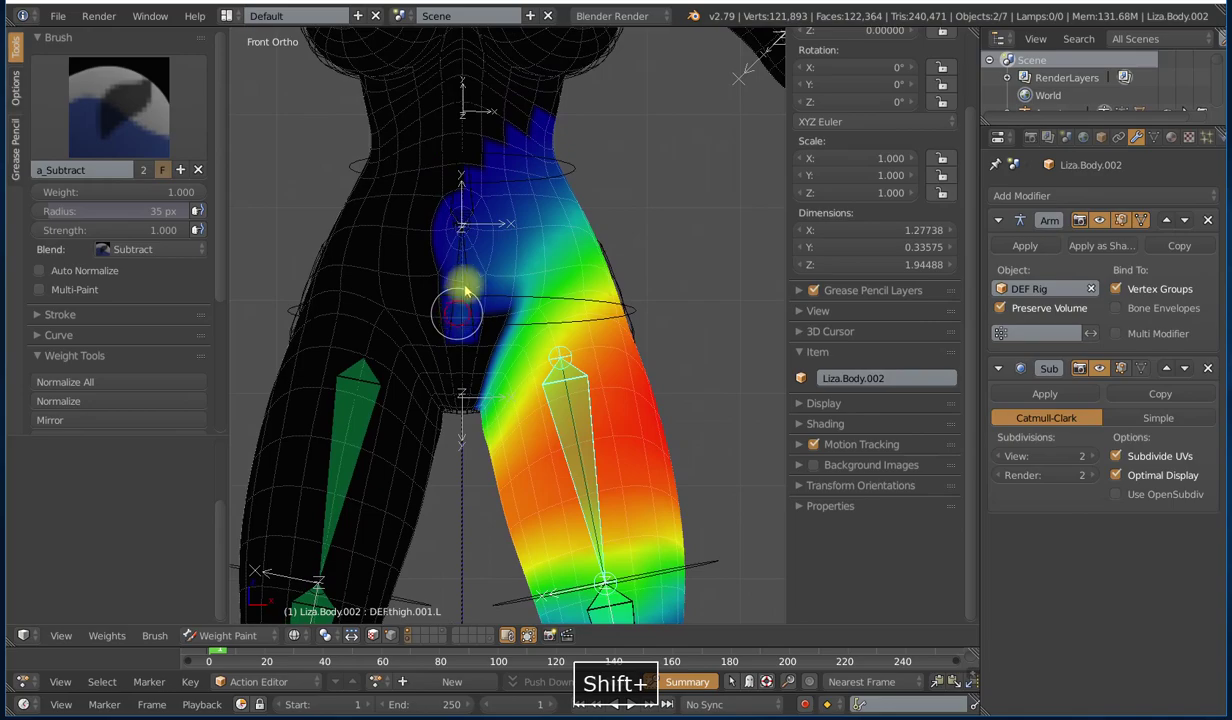
{"action": "mouse_move", "coordinate": [447, 264]}
{"action": "left_mouse_down"}
{"action": "mouse_move", "coordinate": [490, 289]}
{"action": "mouse_move", "coordinate": [517, 105]}
{"action": "mouse_move", "coordinate": [564, 162]}
{"action": "mouse_move", "coordinate": [495, 275]}
{"action": "mouse_move", "coordinate": [608, 214]}
{"action": "mouse_move", "coordinate": [503, 229]}
{"action": "left_mouse_up"}
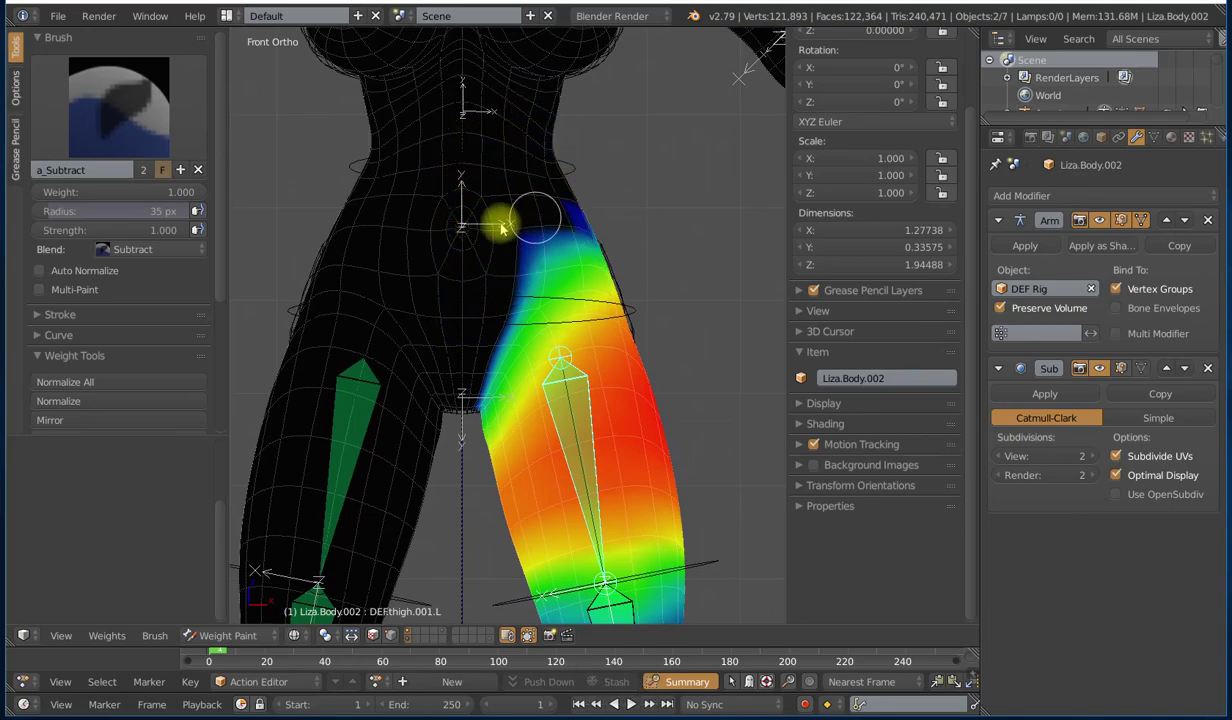
Step: Subtract the DEF.thigh.001.L weight from the lower back and the opposite buttock and back of the thigh
{"action": "middle_click_drag", "start_coordinate": [701, 239], "coordinate": [553, 163]}
{"action": "mouse_move", "coordinate": [553, 163]}
{"action": "left_mouse_down"}
{"action": "mouse_move", "coordinate": [594, 184]}
{"action": "mouse_move", "coordinate": [697, 346]}
{"action": "mouse_move", "coordinate": [704, 275]}
{"action": "mouse_move", "coordinate": [720, 377]}
{"action": "left_mouse_up"}
{"action": "middle_click_drag", "start_coordinate": [720, 377], "coordinate": [676, 352]}
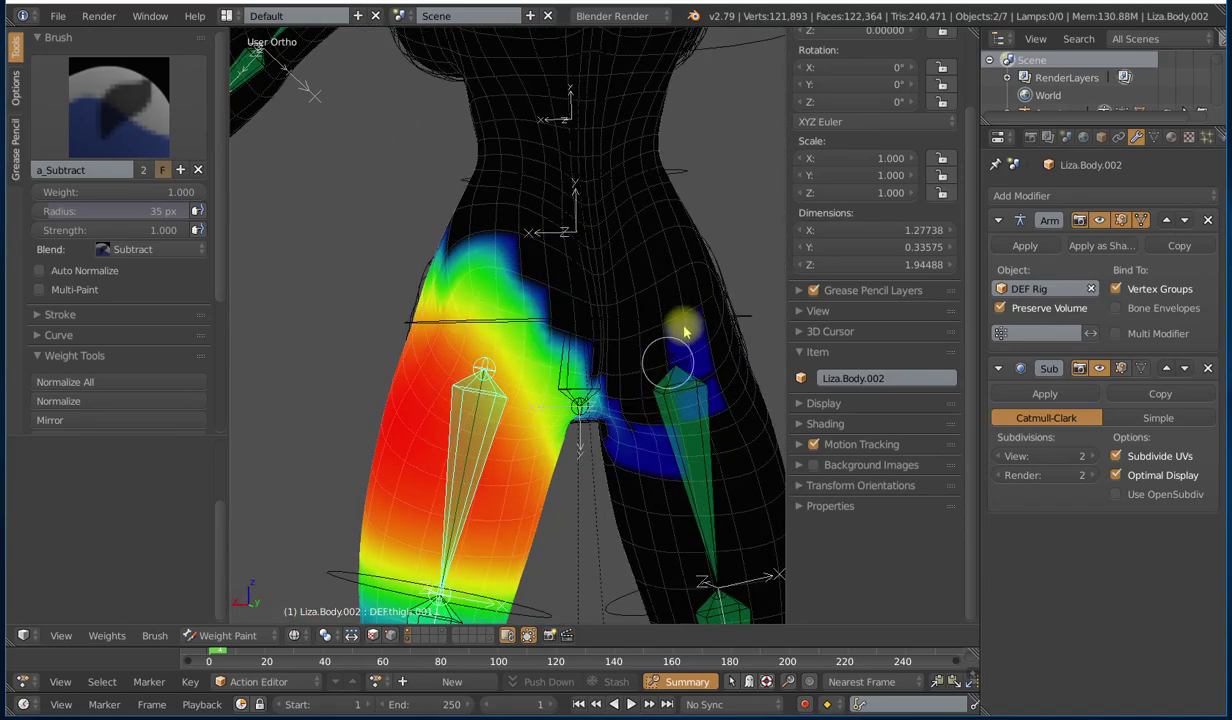
{"action": "mouse_move", "coordinate": [676, 352]}
{"action": "left_mouse_down"}
{"action": "mouse_move", "coordinate": [655, 461]}
{"action": "mouse_move", "coordinate": [621, 396]}
{"action": "mouse_move", "coordinate": [629, 436]}
{"action": "left_mouse_up"}
{"action": "middle_click_drag", "start_coordinate": [629, 442], "coordinate": [592, 272], "text": "shift"}
{"action": "scroll", "coordinate": [630, 318], "scroll_direction": "up", "scroll_amount": 4}
{"action": "mouse_move", "coordinate": [572, 105]}
{"action": "left_mouse_down"}
{"action": "mouse_move", "coordinate": [561, 187]}
{"action": "mouse_move", "coordinate": [566, 150]}
{"action": "left_mouse_up"}
Step: Subtract the remaining DEF.thigh.001.L weight along the outer hip and the upper edge of the left buttock
{"action": "scroll", "coordinate": [561, 224], "scroll_direction": "down", "scroll_amount": 3}
{"action": "middle_click_drag", "start_coordinate": [571, 169], "coordinate": [606, 364], "text": "shift"}
{"action": "mouse_move", "coordinate": [606, 364]}
{"action": "middle_mouse_down"}
{"action": "mouse_move", "coordinate": [624, 352]}
{"action": "mouse_move", "coordinate": [596, 342]}
{"action": "middle_mouse_up"}
{"action": "middle_click_drag", "start_coordinate": [556, 292], "coordinate": [495, 278]}
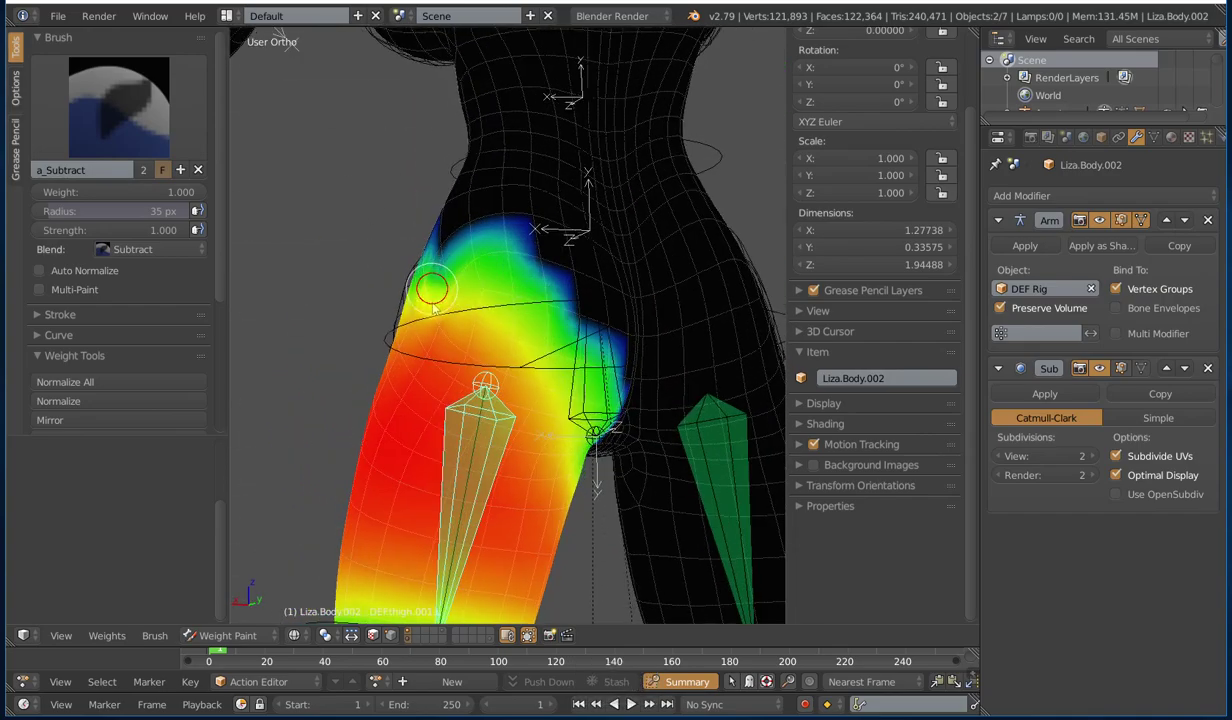
{"action": "mouse_move", "coordinate": [434, 307]}
{"action": "left_mouse_down"}
{"action": "mouse_move", "coordinate": [455, 360]}
{"action": "mouse_move", "coordinate": [539, 388]}
{"action": "mouse_move", "coordinate": [641, 399]}
{"action": "mouse_move", "coordinate": [481, 275]}
{"action": "mouse_move", "coordinate": [509, 325]}
{"action": "mouse_move", "coordinate": [447, 283]}
{"action": "mouse_move", "coordinate": [528, 298]}
{"action": "mouse_move", "coordinate": [507, 268]}
{"action": "left_mouse_up"}
Step: Select the lower thigh bone DEF.thigh.002.L and examine its weights from mid-thigh to below the knee
{"action": "scroll", "coordinate": [547, 289], "scroll_direction": "down", "scroll_amount": 4}
{"action": "middle_click_drag", "start_coordinate": [547, 289], "coordinate": [718, 376]}
{"action": "scroll", "coordinate": [718, 377], "scroll_direction": "up", "scroll_amount": 2}
{"action": "middle_click_drag", "start_coordinate": [660, 432], "coordinate": [624, 135], "text": "shift"}
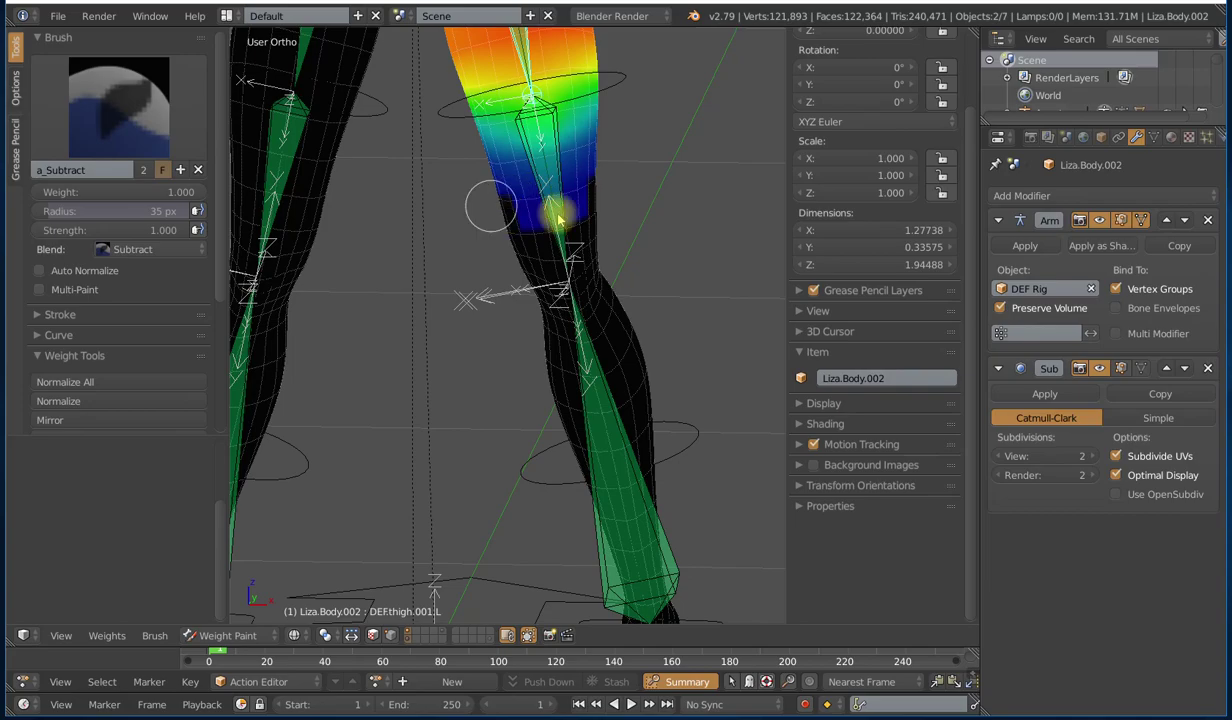
{"action": "right_click", "coordinate": [556, 146]}
{"action": "scroll", "coordinate": [556, 146], "scroll_direction": "down", "scroll_amount": 3}
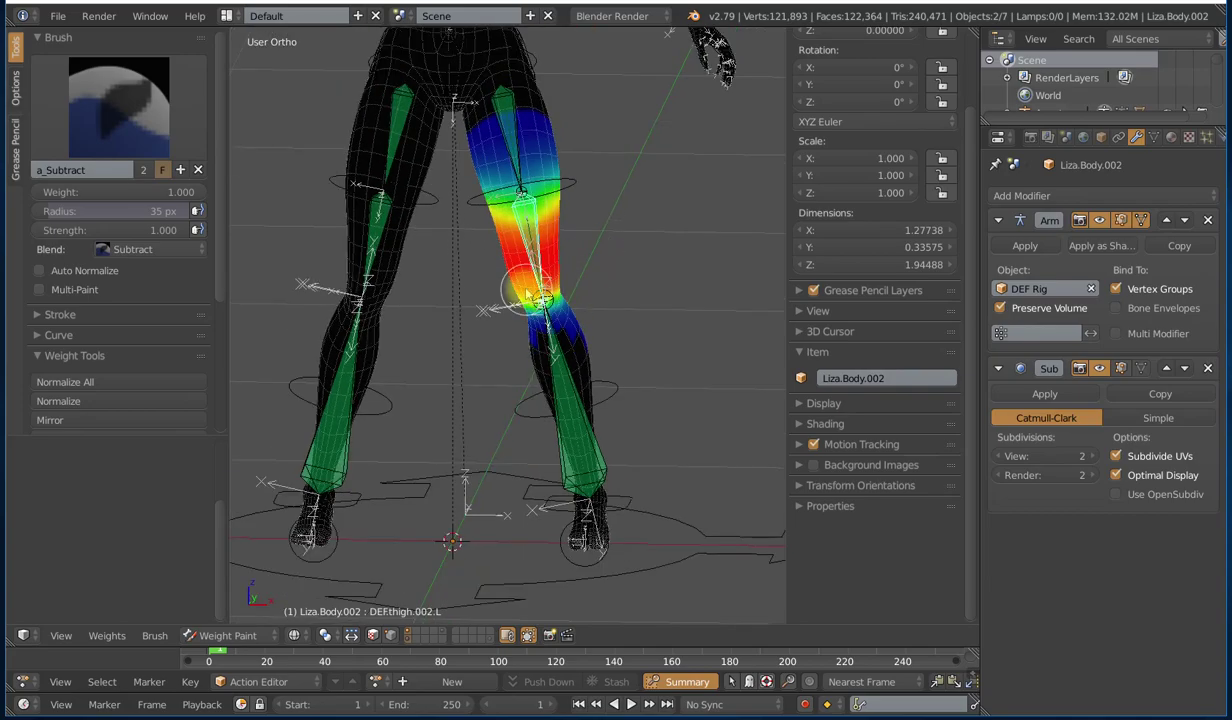
{"action": "scroll", "coordinate": [547, 200], "scroll_direction": "up", "scroll_amount": 3}
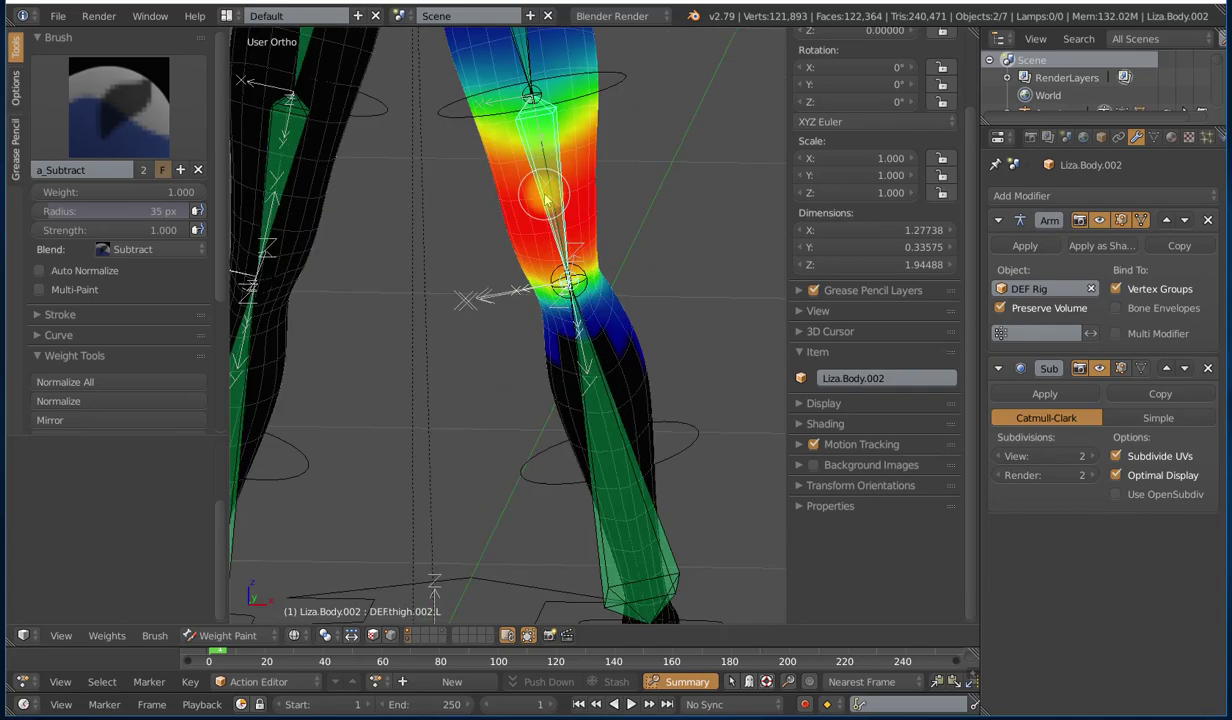
Step: Select the shin bone DEF.shin.L and examine its weights from the knee down to the ankle and foot
{"action": "right_click", "coordinate": [584, 327]}
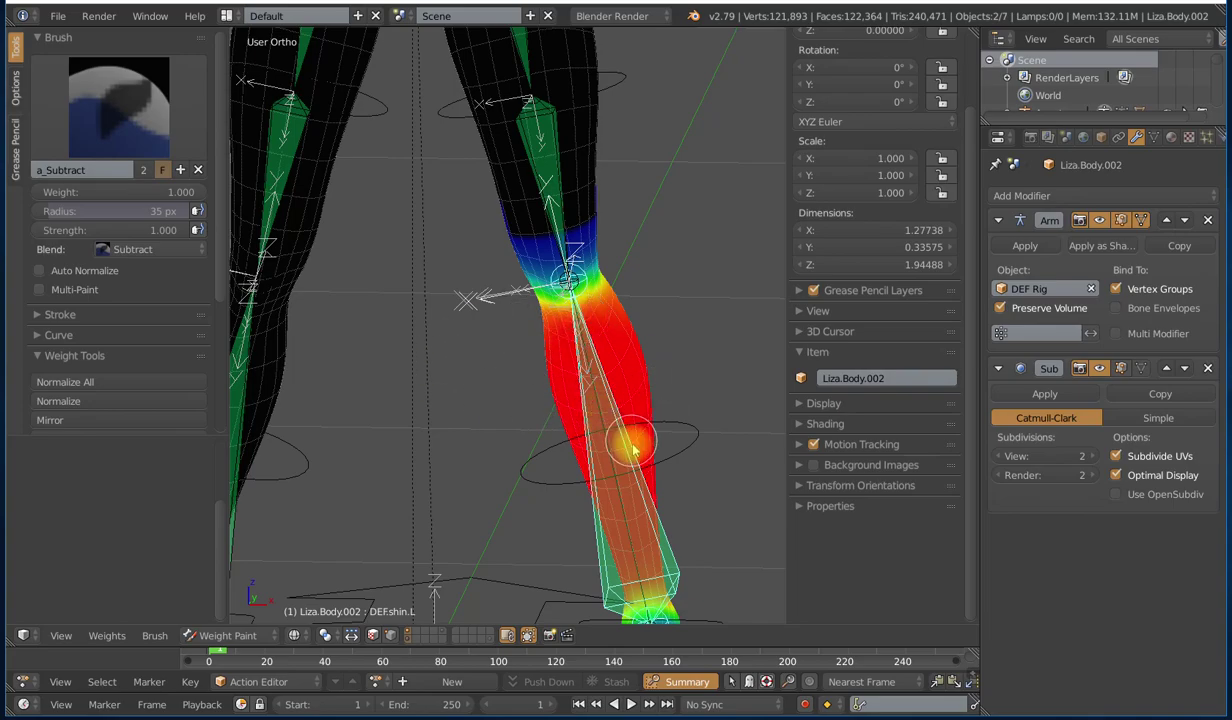
{"action": "middle_click_drag", "start_coordinate": [632, 448], "coordinate": [557, 178], "text": "shift"}
{"action": "middle_click_drag", "start_coordinate": [638, 308], "coordinate": [465, 305]}
{"action": "middle_click_drag", "start_coordinate": [634, 340], "coordinate": [485, 198], "text": "shift"}
{"action": "middle_click_drag", "start_coordinate": [630, 275], "coordinate": [455, 250]}
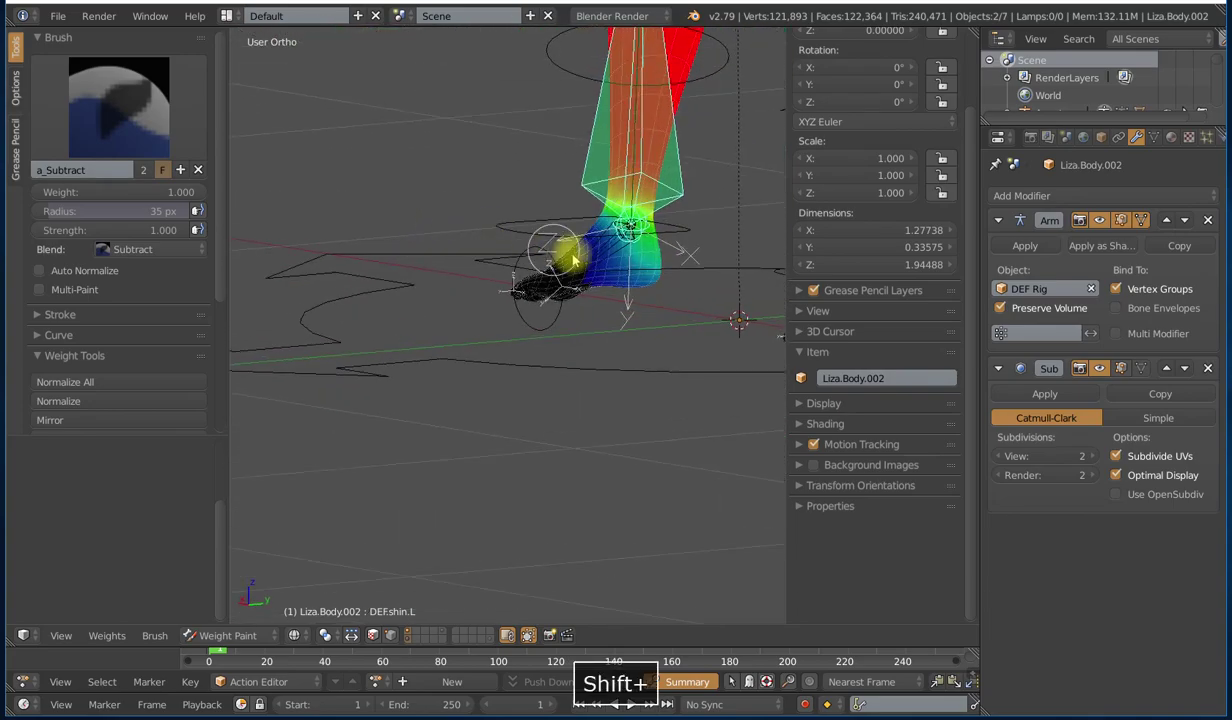
{"action": "middle_click_drag", "start_coordinate": [575, 260], "coordinate": [535, 287]}
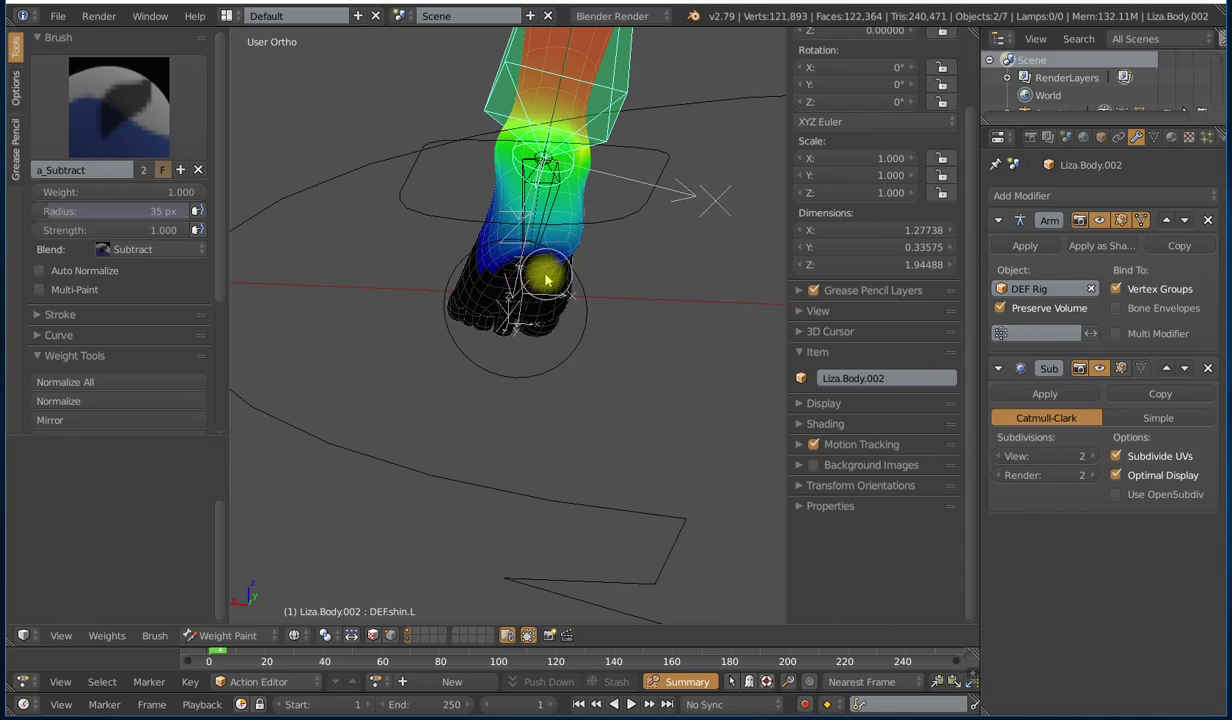
{"action": "mouse_move", "coordinate": [518, 318]}
{"action": "middle_mouse_down"}
{"action": "mouse_move", "coordinate": [605, 336]}
{"action": "mouse_move", "coordinate": [577, 262]}
{"action": "middle_mouse_up"}
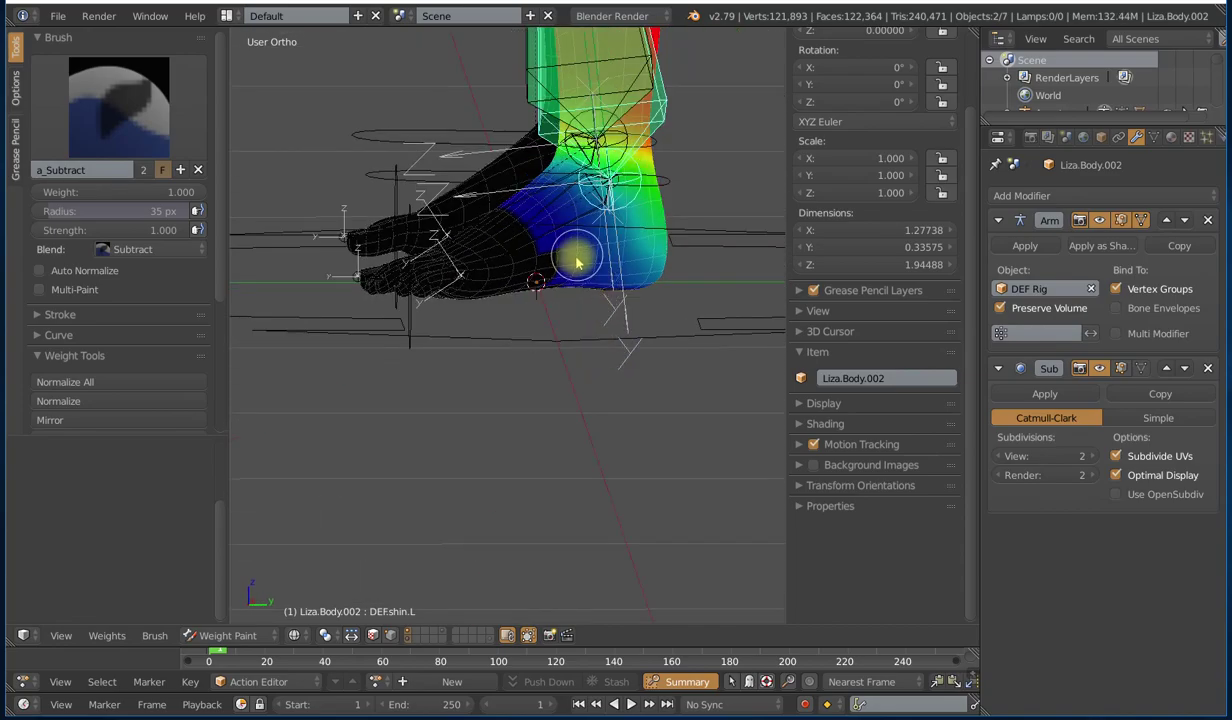
Step: Select the foot bone DEF.foot.L and subtract its weight from all the toes, with Limit Selection to Visible off only while painting
{"action": "right_click", "coordinate": [545, 212]}
{"action": "middle_click_drag", "start_coordinate": [490, 233], "coordinate": [640, 225]}
{"action": "middle_click_drag", "start_coordinate": [620, 215], "coordinate": [578, 304], "text": "shift"}
{"action": "mouse_move", "coordinate": [503, 306]}
{"action": "middle_mouse_down"}
{"action": "mouse_move", "coordinate": [542, 435]}
{"action": "mouse_move", "coordinate": [503, 347]}
{"action": "mouse_move", "coordinate": [460, 328]}
{"action": "mouse_move", "coordinate": [520, 363]}
{"action": "mouse_move", "coordinate": [564, 360]}
{"action": "mouse_move", "coordinate": [550, 393]}
{"action": "mouse_move", "coordinate": [550, 357]}
{"action": "middle_mouse_up"}
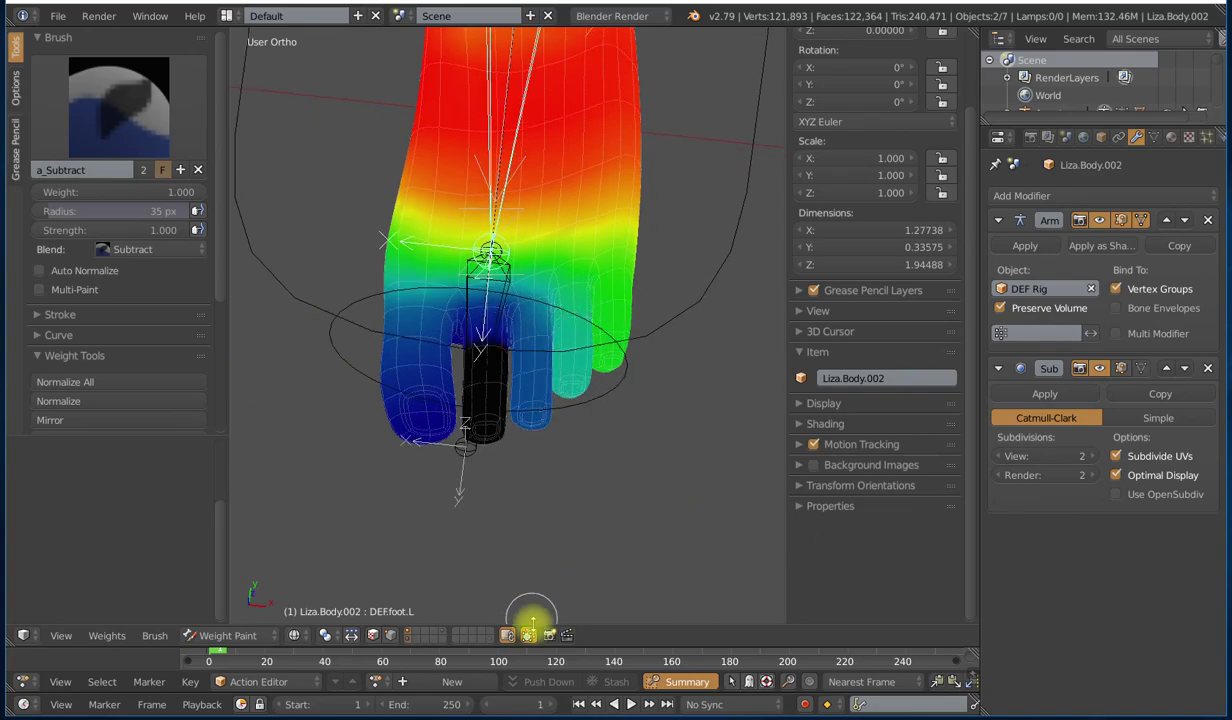
{"action": "left_click", "coordinate": [531, 634]}
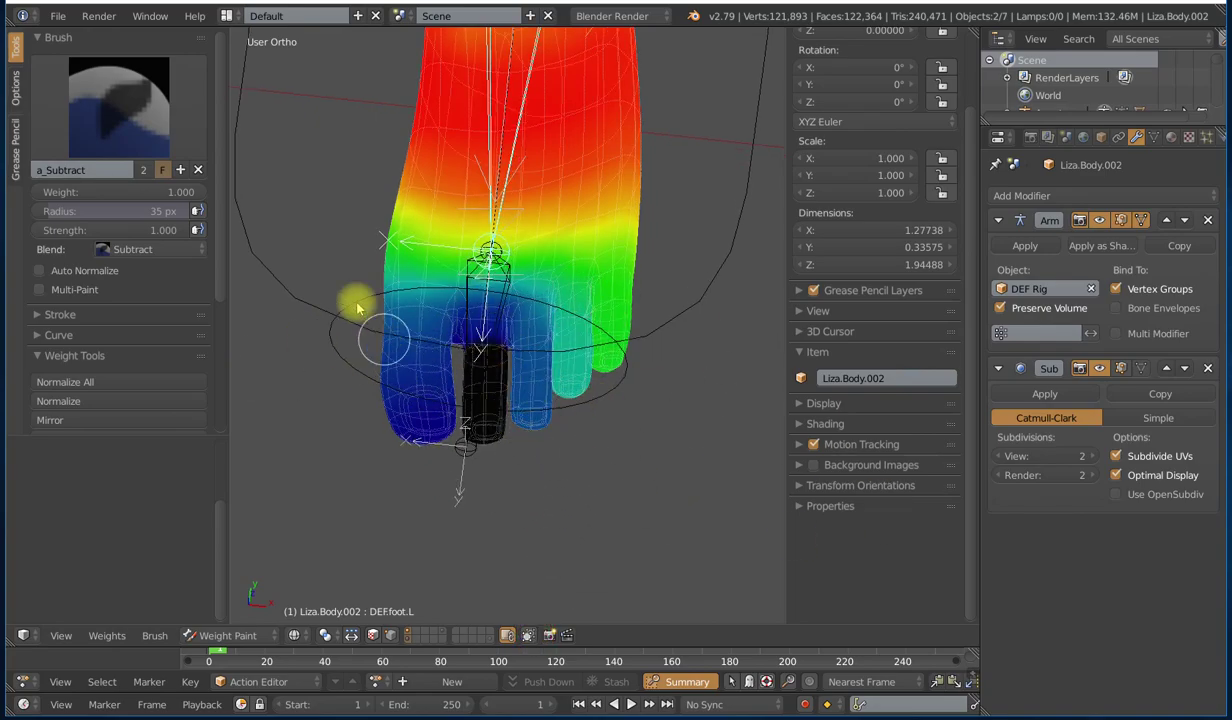
{"action": "mouse_move", "coordinate": [388, 302]}
{"action": "left_mouse_down"}
{"action": "mouse_move", "coordinate": [509, 288]}
{"action": "mouse_move", "coordinate": [595, 255]}
{"action": "mouse_move", "coordinate": [578, 275]}
{"action": "mouse_move", "coordinate": [330, 340]}
{"action": "mouse_move", "coordinate": [660, 289]}
{"action": "mouse_move", "coordinate": [355, 387]}
{"action": "mouse_move", "coordinate": [418, 431]}
{"action": "mouse_move", "coordinate": [604, 391]}
{"action": "mouse_move", "coordinate": [668, 330]}
{"action": "mouse_move", "coordinate": [518, 357]}
{"action": "left_mouse_up"}
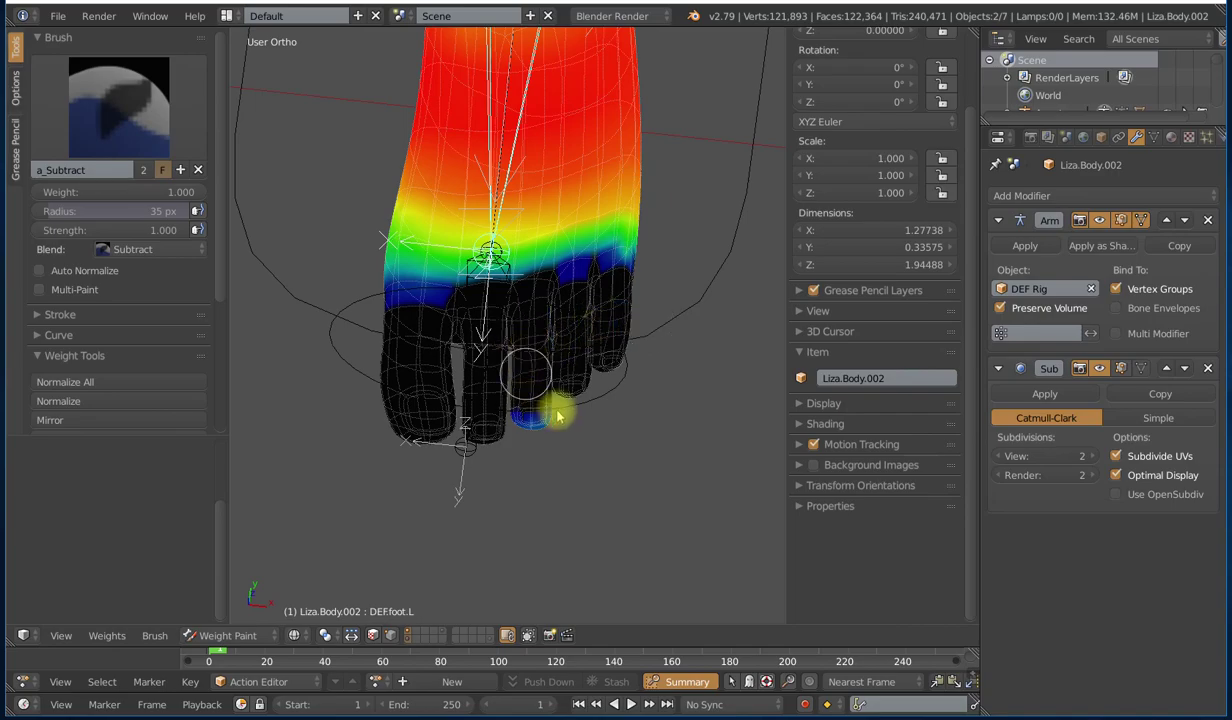
{"action": "left_click_drag", "start_coordinate": [557, 413], "coordinate": [599, 331]}
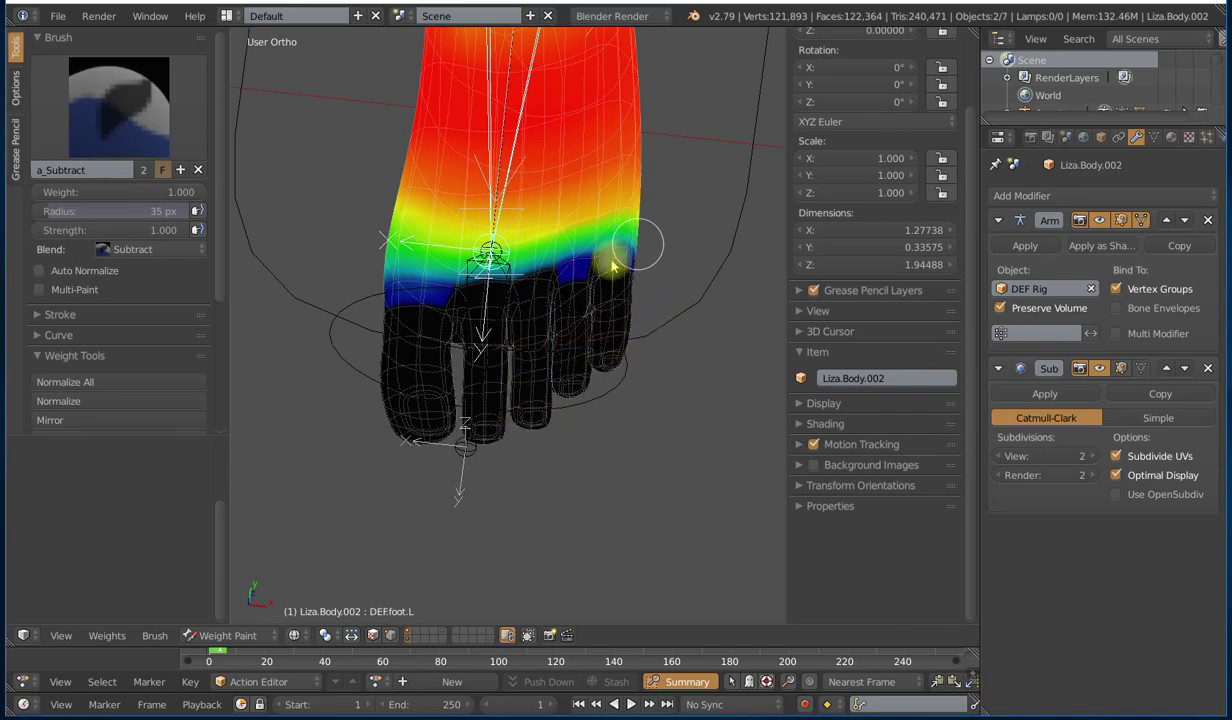
{"action": "mouse_move", "coordinate": [612, 265]}
{"action": "left_mouse_down"}
{"action": "mouse_move", "coordinate": [393, 320]}
{"action": "mouse_move", "coordinate": [448, 302]}
{"action": "left_mouse_up"}
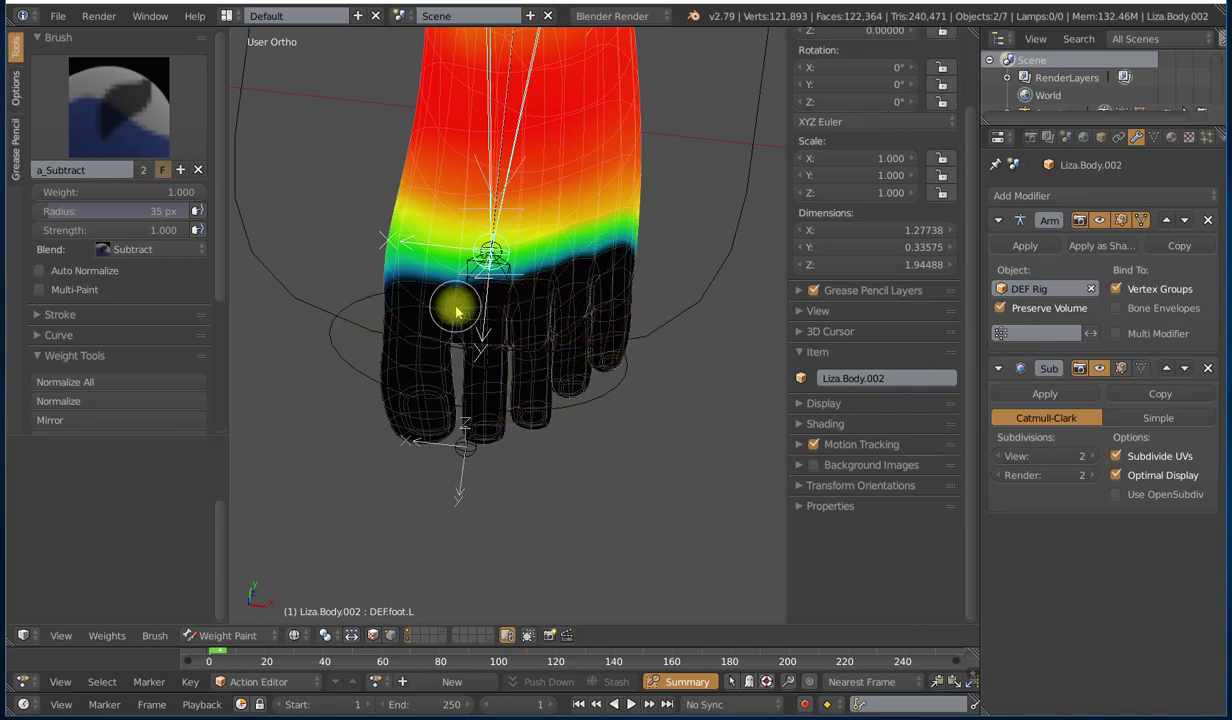
{"action": "left_click", "coordinate": [528, 636]}
Step: Select the toe bone DEF.toe.L and examine its weights on the toes and the front of the foot
{"action": "right_click", "coordinate": [507, 303]}
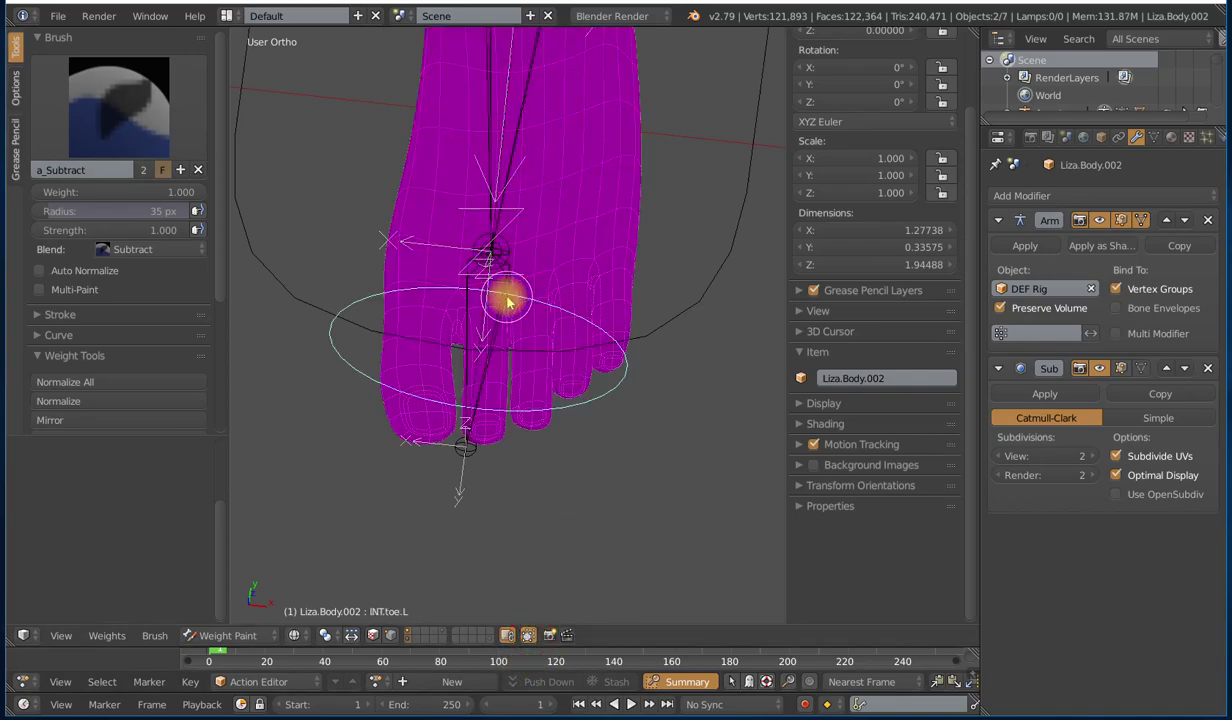
{"action": "right_click", "coordinate": [507, 295]}
{"action": "mouse_move", "coordinate": [507, 295]}
{"action": "middle_mouse_down"}
{"action": "mouse_move", "coordinate": [540, 320]}
{"action": "mouse_move", "coordinate": [660, 357]}
{"action": "mouse_move", "coordinate": [652, 296]}
{"action": "mouse_move", "coordinate": [709, 270]}
{"action": "mouse_move", "coordinate": [677, 260]}
{"action": "middle_mouse_up"}
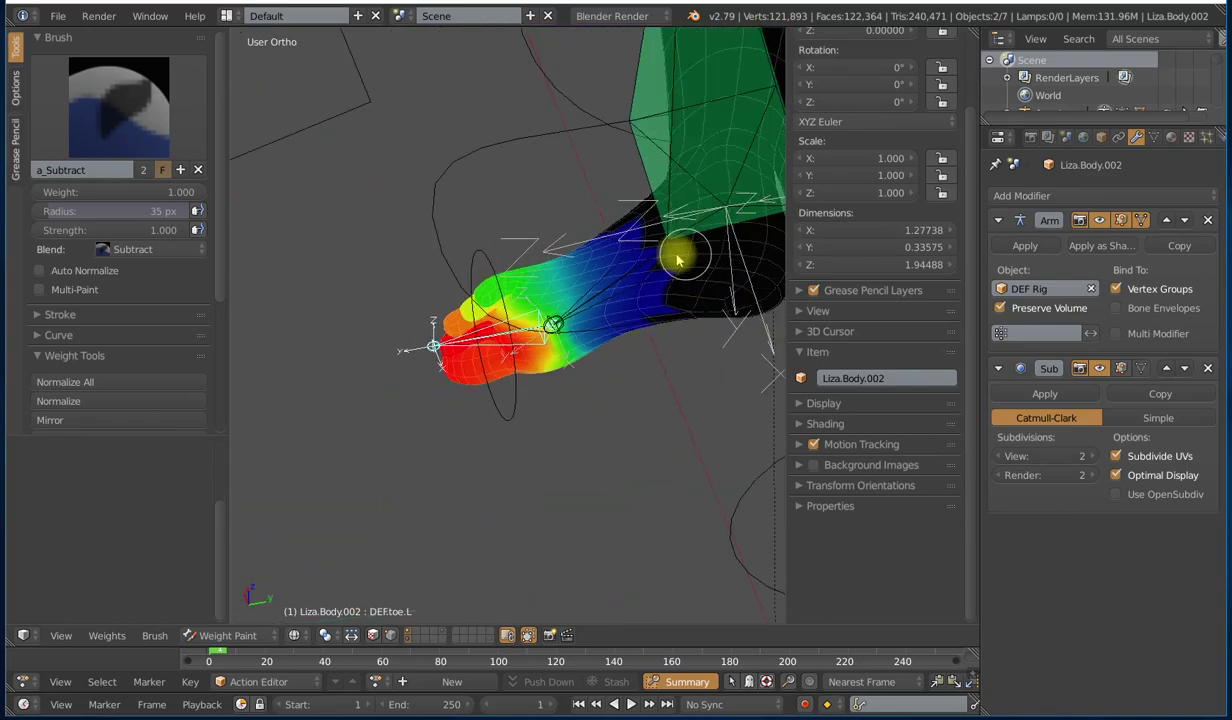
{"action": "mouse_move", "coordinate": [645, 345]}
{"action": "middle_mouse_down"}
{"action": "mouse_move", "coordinate": [540, 350]}
{"action": "mouse_move", "coordinate": [605, 377]}
{"action": "mouse_move", "coordinate": [440, 363]}
{"action": "mouse_move", "coordinate": [457, 360]}
{"action": "mouse_move", "coordinate": [385, 338]}
{"action": "middle_mouse_up"}
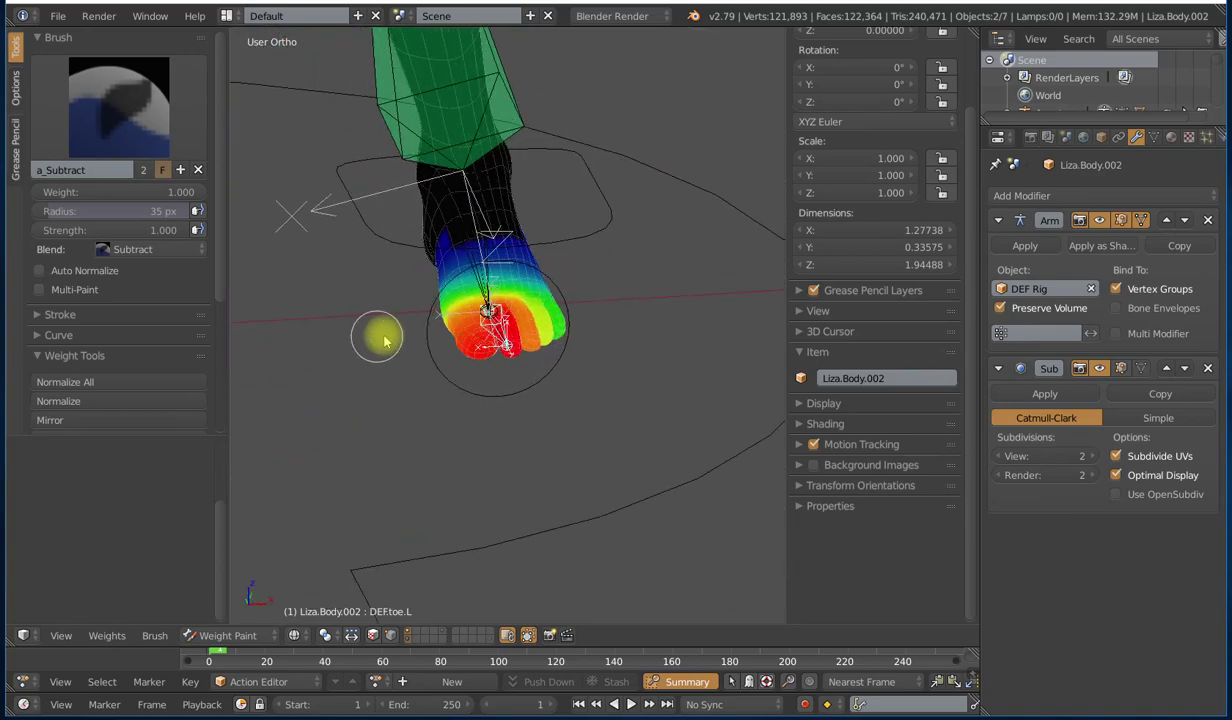
Step: Examine the DEF.shin.R weights on the right leg, and reselect the left thigh bone DEF.thigh.001.L
{"action": "scroll", "coordinate": [500, 275], "scroll_direction": "down", "scroll_amount": 7}
{"action": "middle_click_drag", "start_coordinate": [541, 247], "coordinate": [568, 402], "text": "shift"}
{"action": "scroll", "coordinate": [567, 402], "scroll_direction": "up", "scroll_amount": 3}
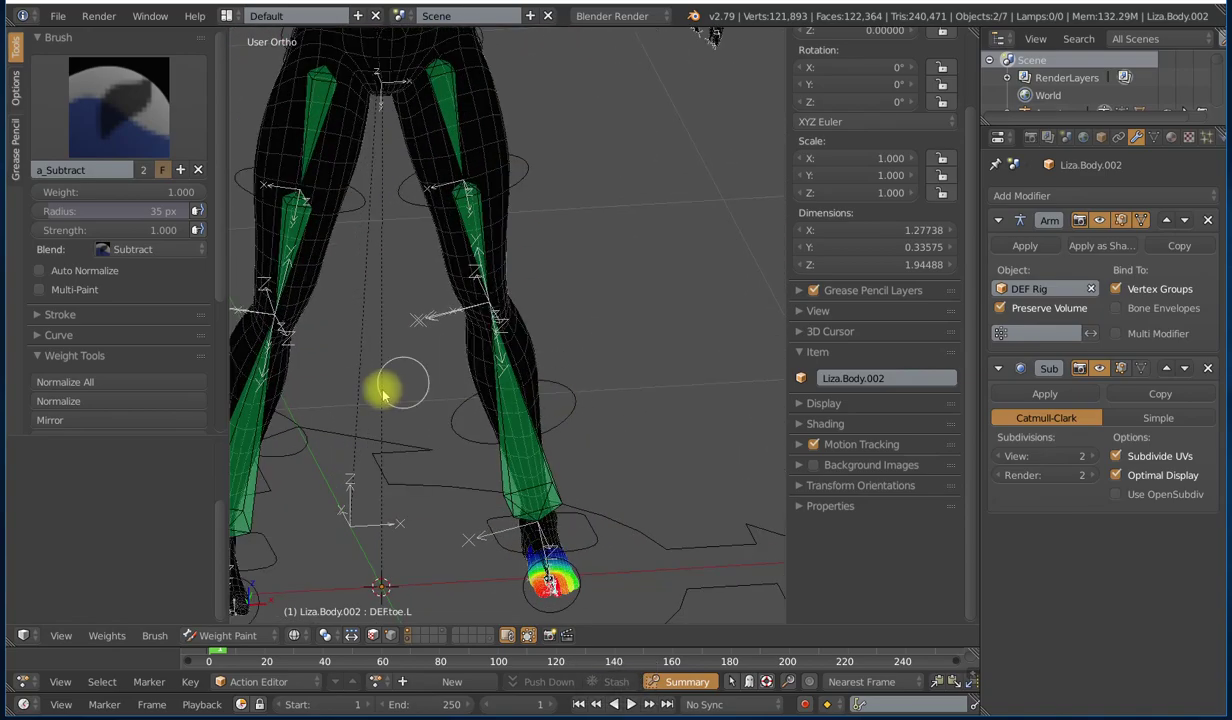
{"action": "right_click", "coordinate": [255, 372]}
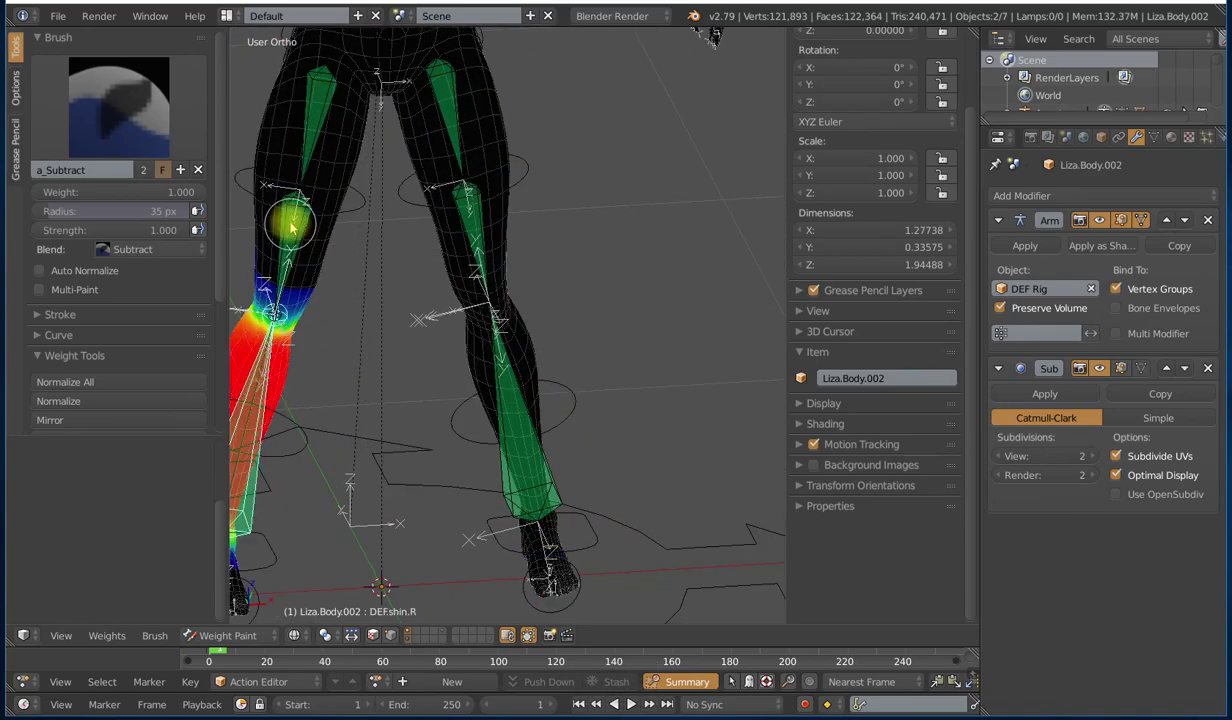
{"action": "right_click", "coordinate": [337, 188]}
{"action": "right_click", "coordinate": [453, 122]}
Step: View the body from the front, switch it to Edit Mode with all vertices deselected, and turn off wireframe shading
{"action": "scroll", "coordinate": [462, 112], "scroll_direction": "down", "scroll_amount": 5}
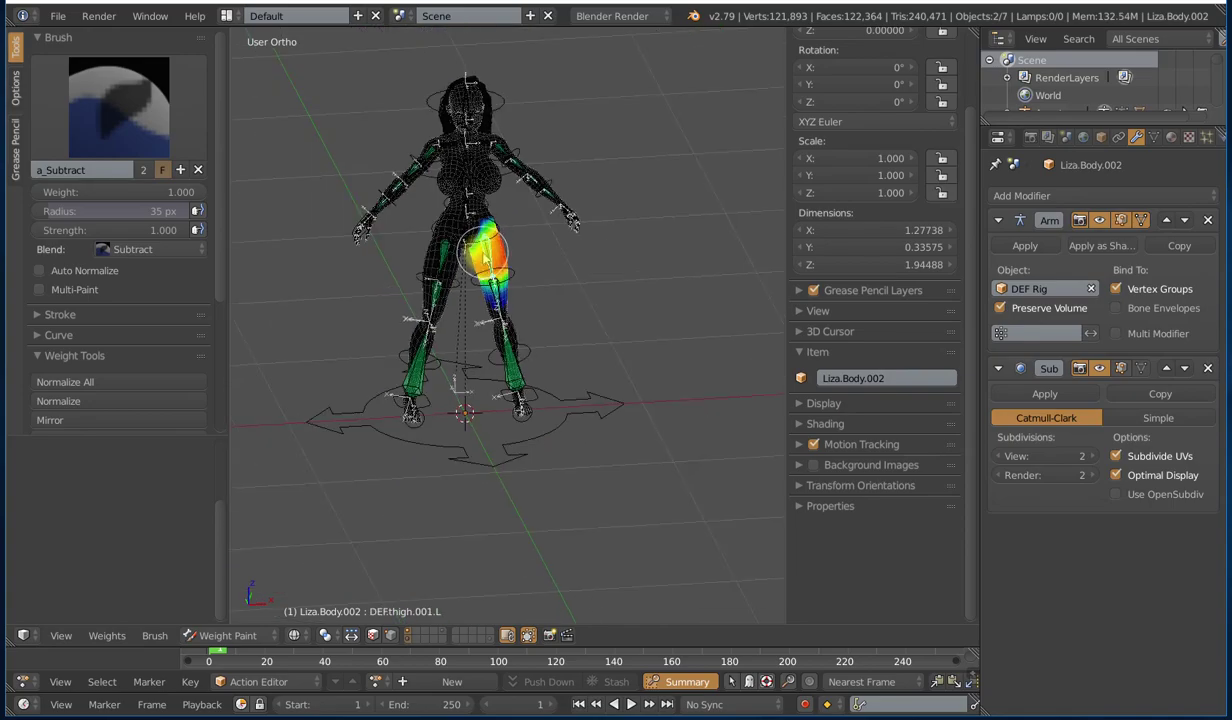
{"action": "scroll", "coordinate": [518, 275], "scroll_direction": "up", "scroll_amount": 2}
{"action": "key", "text": "KP_1"}
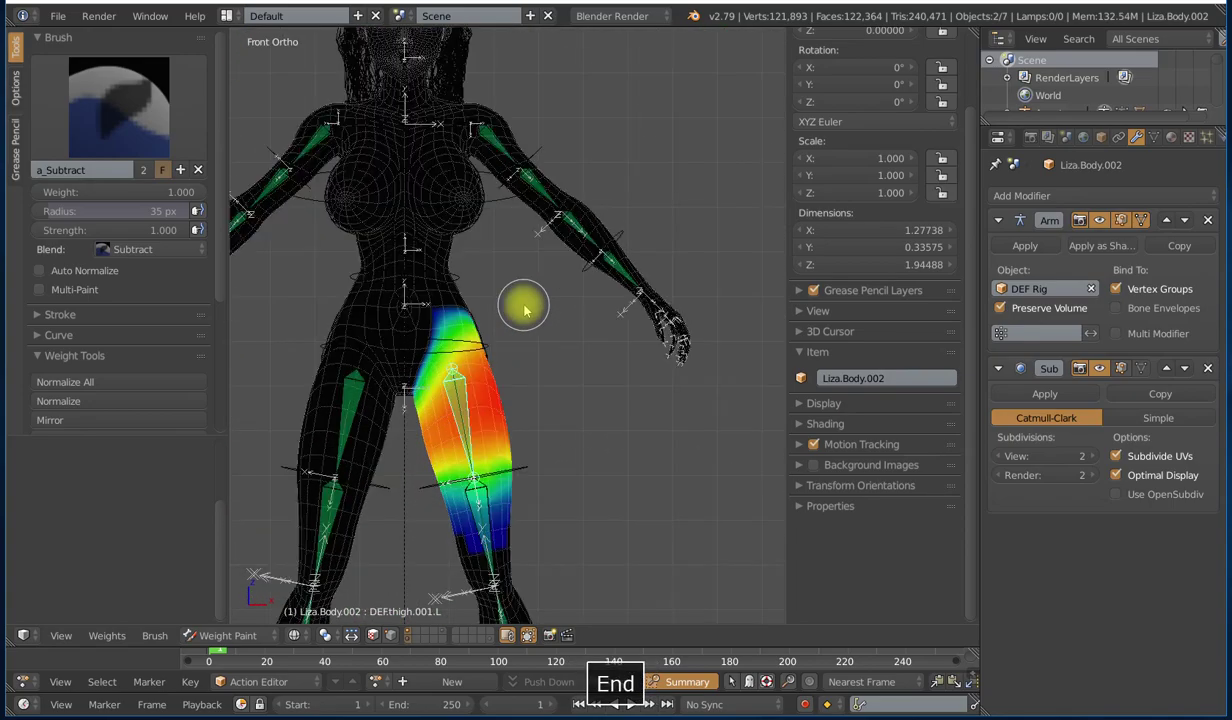
{"action": "middle_click_drag", "start_coordinate": [444, 203], "coordinate": [583, 349], "text": "shift"}
{"action": "scroll", "coordinate": [580, 348], "scroll_direction": "down", "scroll_amount": 3}
{"action": "middle_click_drag", "start_coordinate": [624, 421], "coordinate": [609, 352], "text": "shift"}
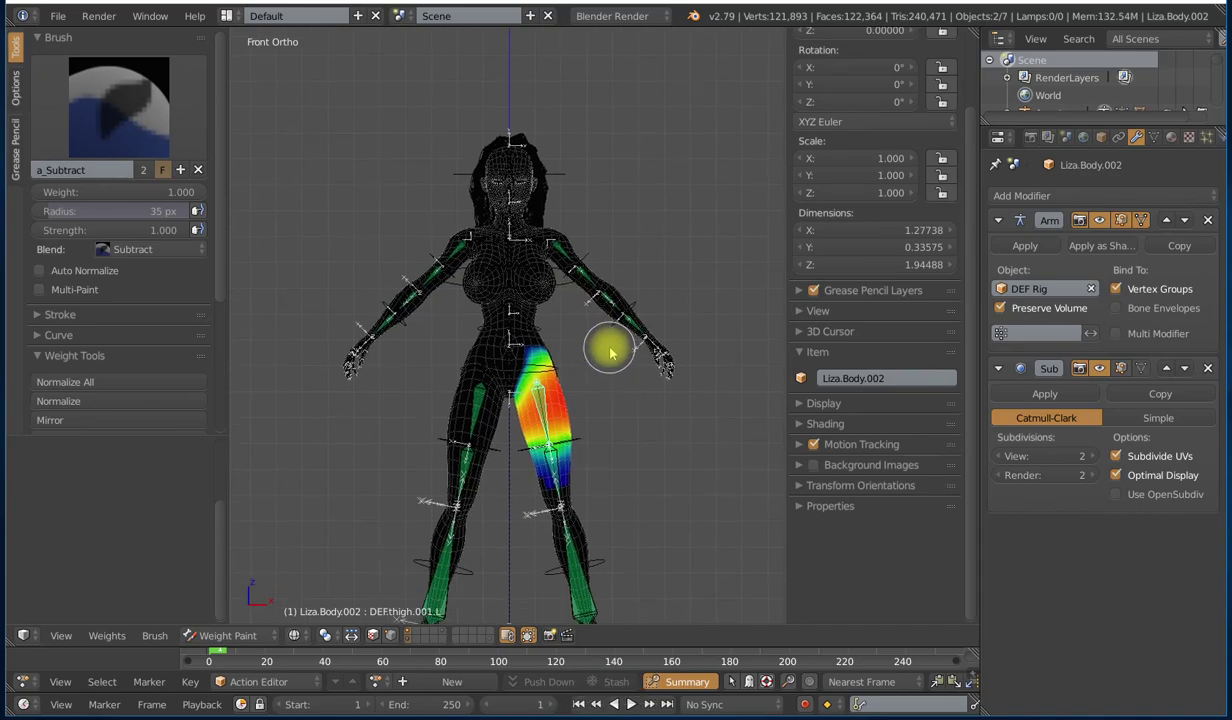
{"action": "scroll", "coordinate": [610, 352], "scroll_direction": "up", "scroll_amount": 2}
{"action": "key", "text": "Tab"}
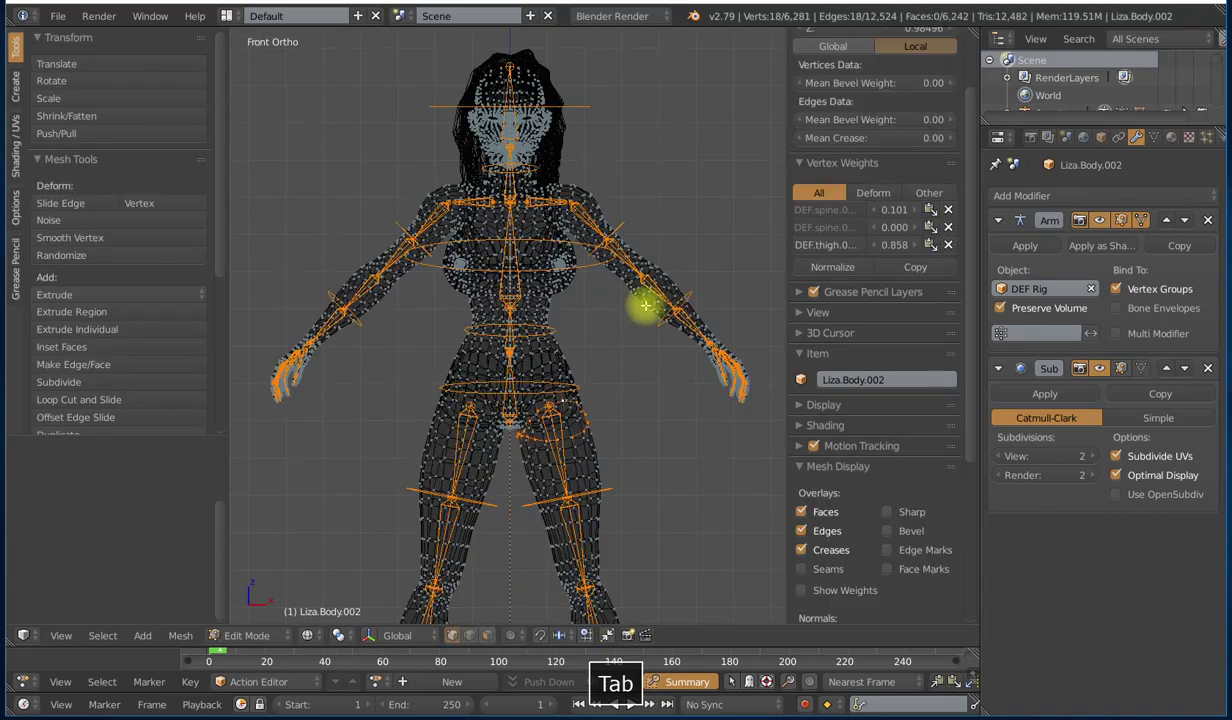
{"action": "key", "text": "a"}
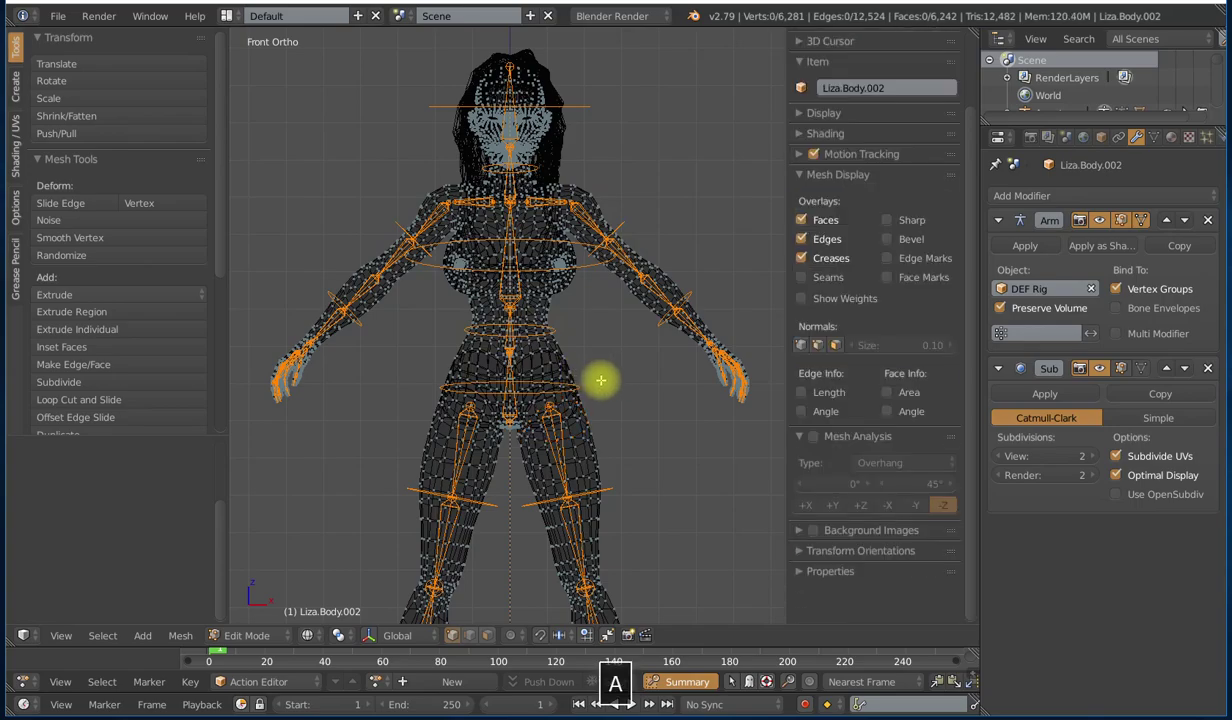
{"action": "key", "text": "z"}
Step: Select a single face vertex beside the corner of the mouth so that its vertex weights are listed
{"action": "middle_click_drag", "start_coordinate": [641, 384], "coordinate": [640, 335], "text": "shift"}
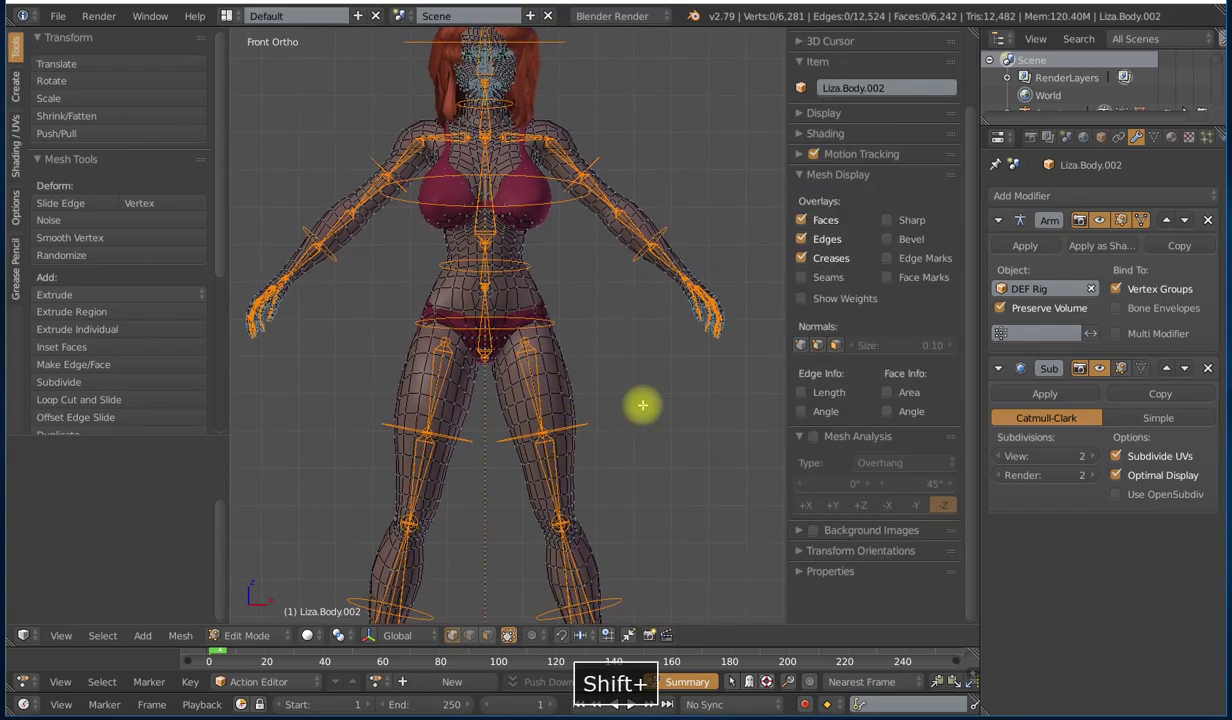
{"action": "scroll", "coordinate": [561, 330], "scroll_direction": "down", "scroll_amount": 4}
{"action": "scroll", "coordinate": [566, 336], "scroll_direction": "up", "scroll_amount": 3}
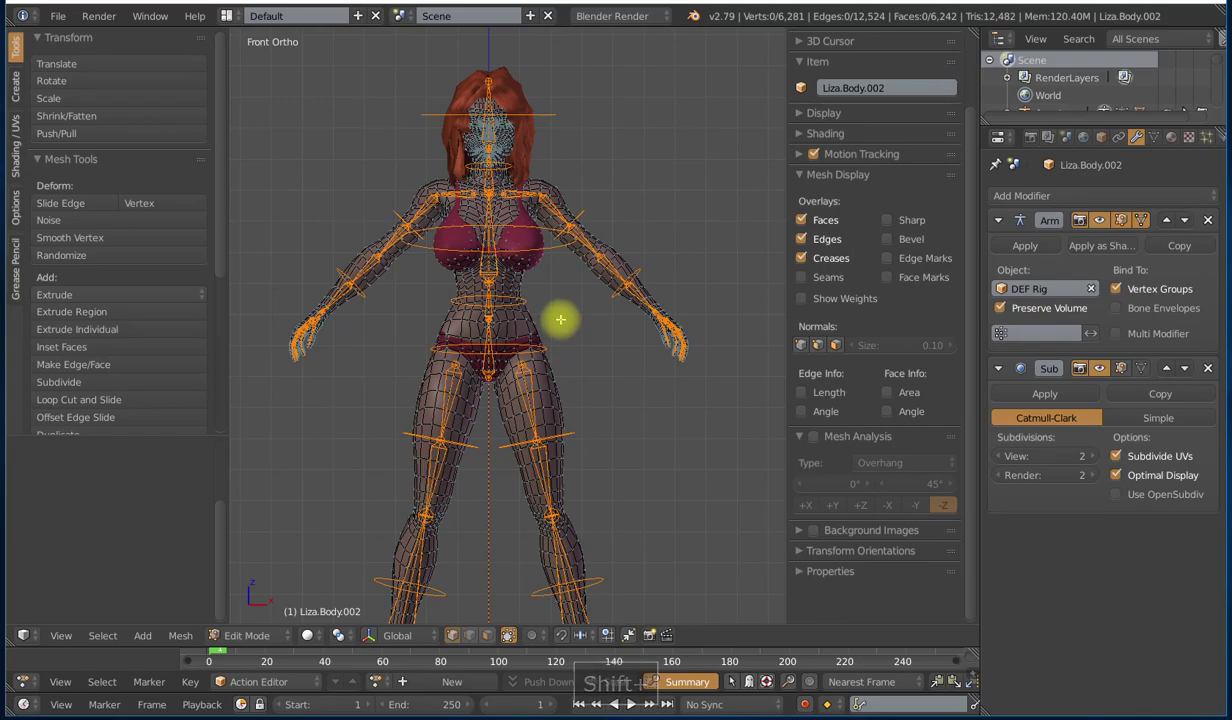
{"action": "middle_click_drag", "start_coordinate": [543, 283], "coordinate": [561, 423], "text": "shift"}
{"action": "scroll", "coordinate": [560, 420], "scroll_direction": "up", "scroll_amount": 5}
{"action": "middle_click_drag", "start_coordinate": [545, 290], "coordinate": [527, 309], "text": "shift"}
{"action": "scroll", "coordinate": [553, 402], "scroll_direction": "up", "scroll_amount": 3}
{"action": "scroll", "coordinate": [553, 413], "scroll_direction": "up", "scroll_amount": 3}
{"action": "right_click", "coordinate": [533, 235]}
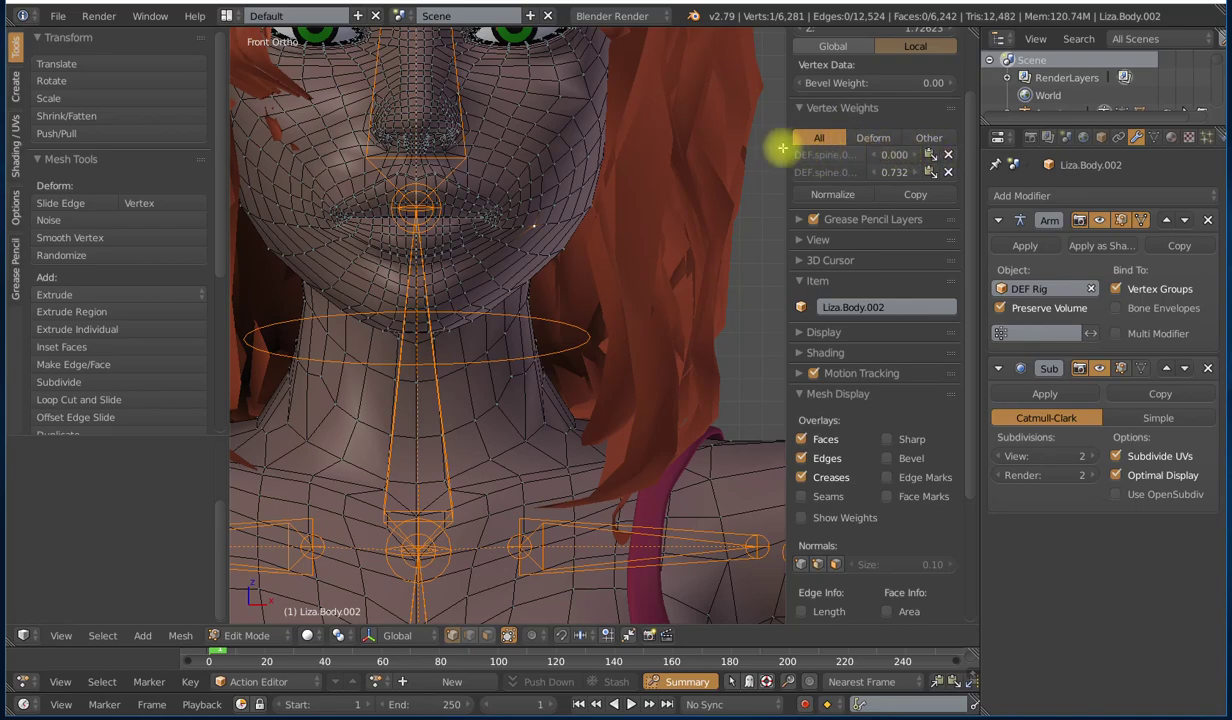
Step: Widen the vertex weights list to read the group names, and remove the zero-weight spine group from two vertices beside the mouth
{"action": "left_click_drag", "start_coordinate": [785, 148], "coordinate": [710, 154]}
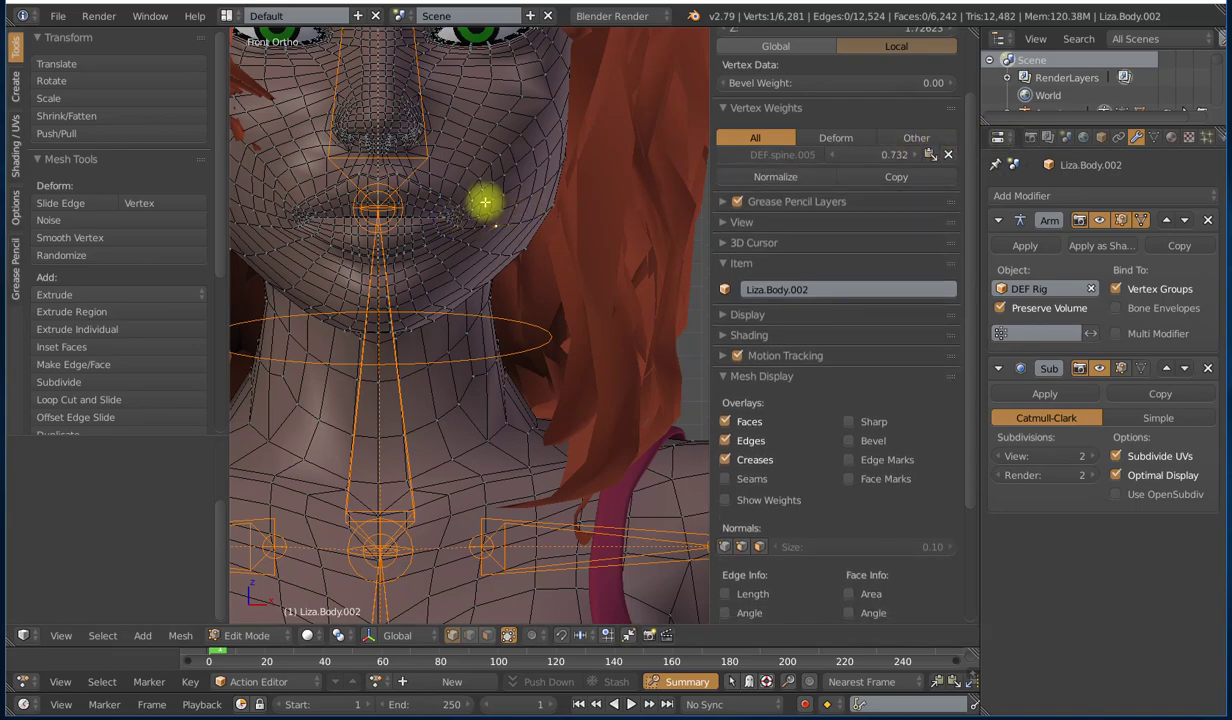
{"action": "right_click", "coordinate": [481, 203]}
{"action": "left_click", "coordinate": [948, 155]}
{"action": "scroll", "coordinate": [511, 407], "scroll_direction": "down", "scroll_amount": 6}
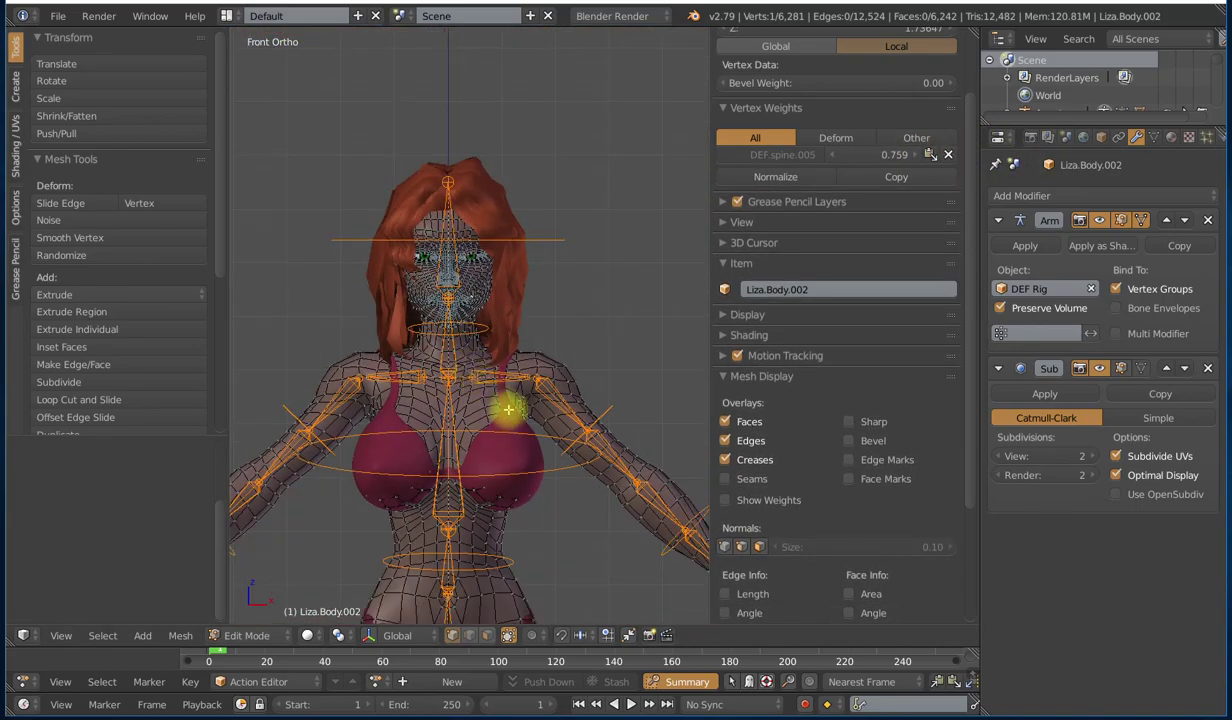
{"action": "middle_click_drag", "start_coordinate": [511, 407], "coordinate": [510, 347], "text": "shift"}
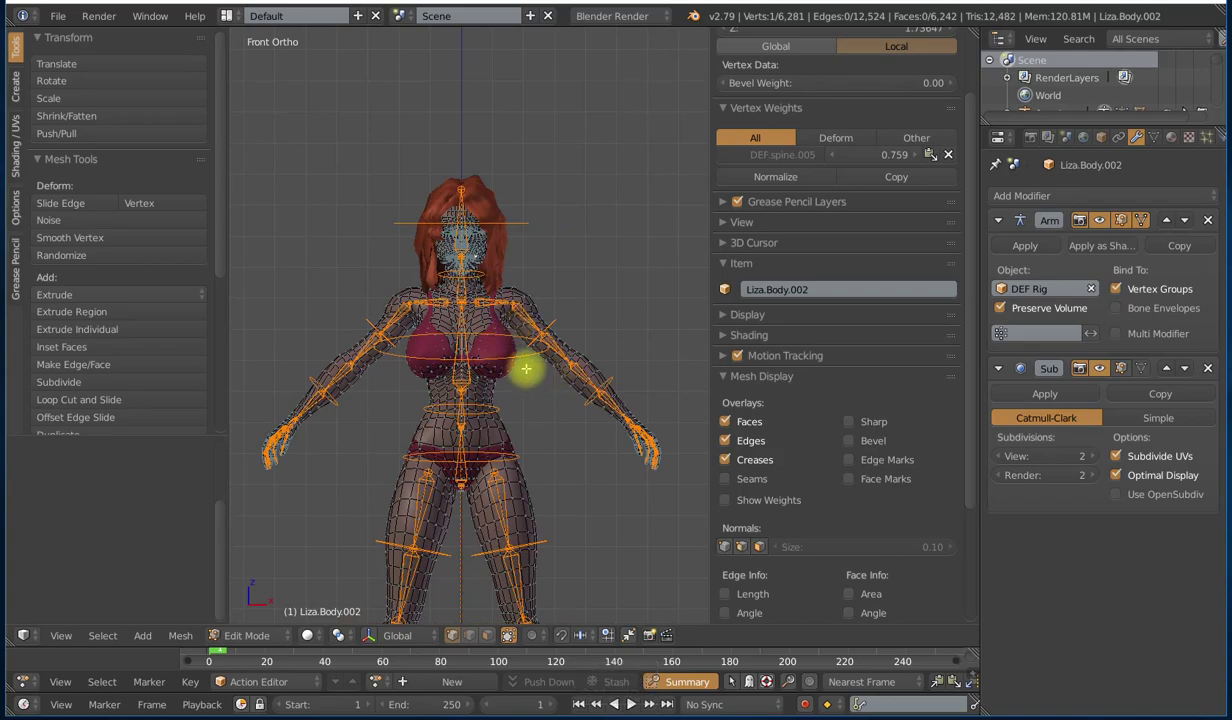
Step: Select all the body's vertices and clean their vertex groups with the subset set to Deform Pose Bones
{"action": "key", "text": "a"}
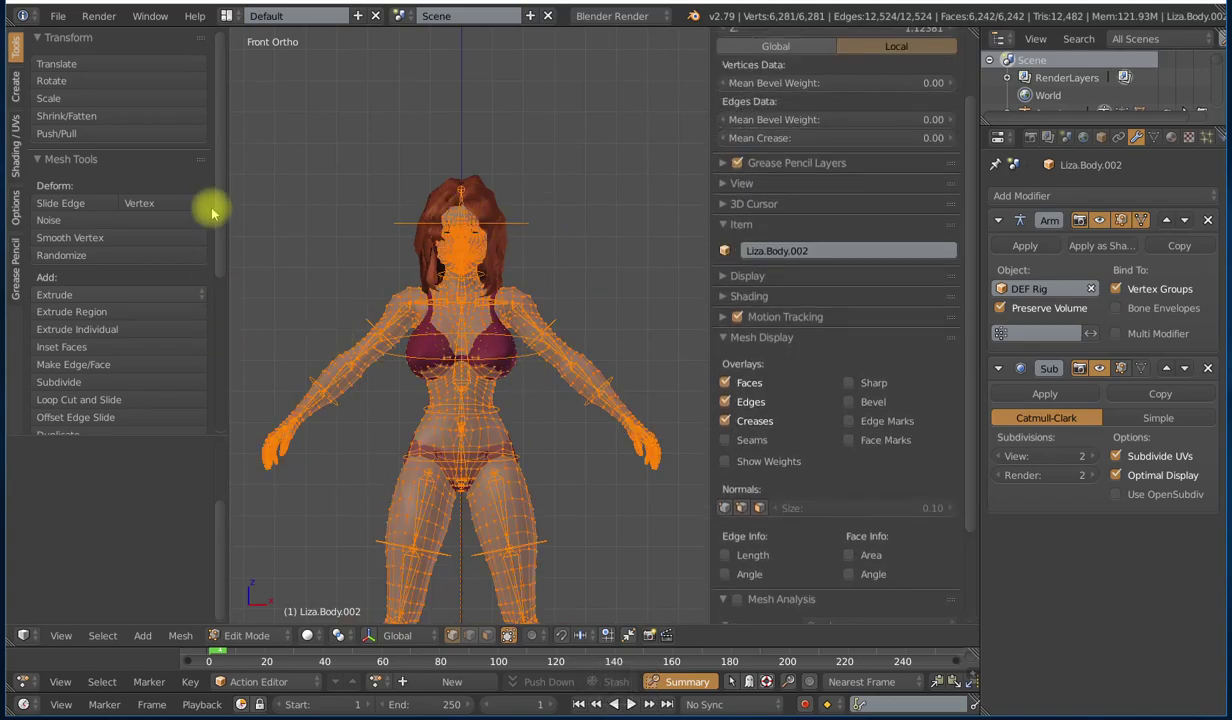
{"action": "left_click_drag", "start_coordinate": [220, 219], "coordinate": [215, 426]}
{"action": "left_click", "coordinate": [79, 363]}
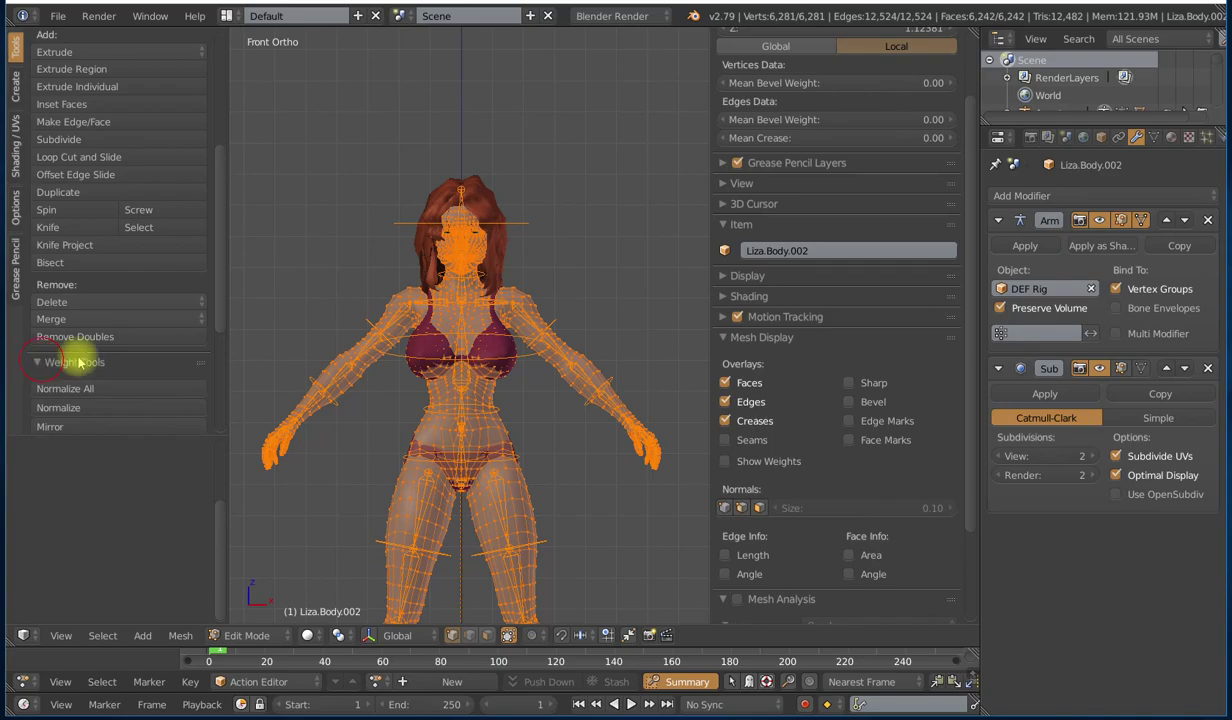
{"action": "scroll", "coordinate": [210, 300], "scroll_direction": "down", "scroll_amount": 5}
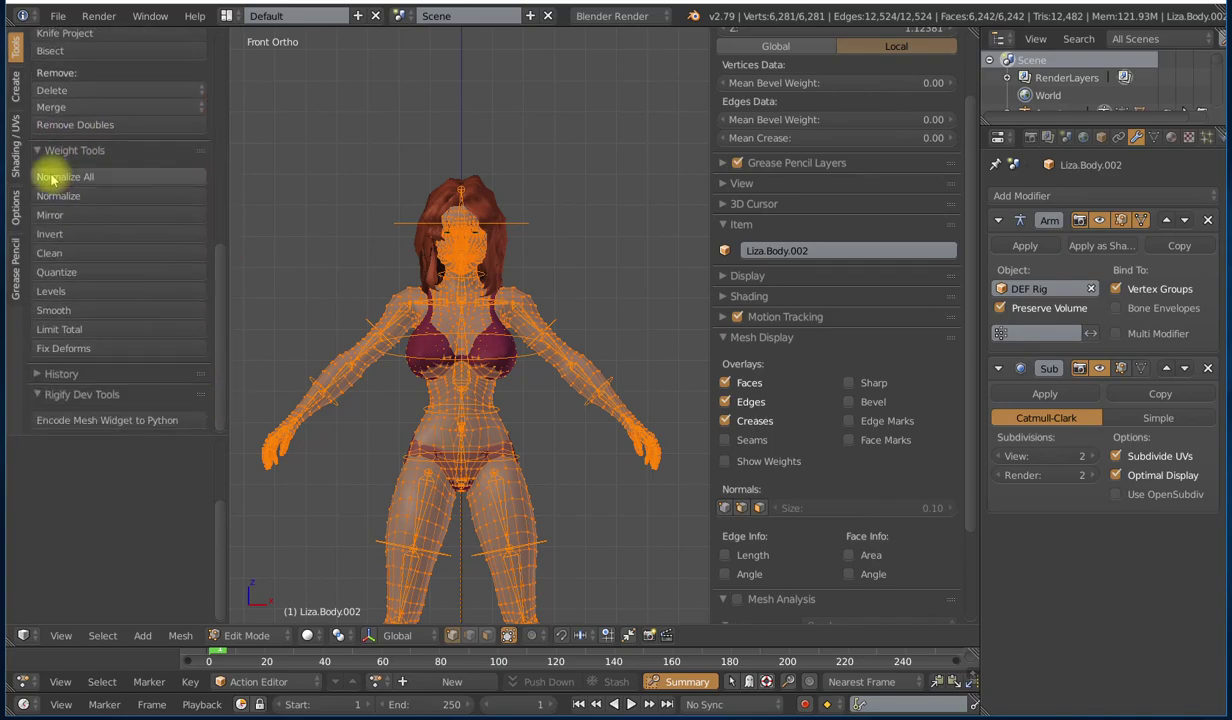
{"action": "left_click", "coordinate": [53, 256]}
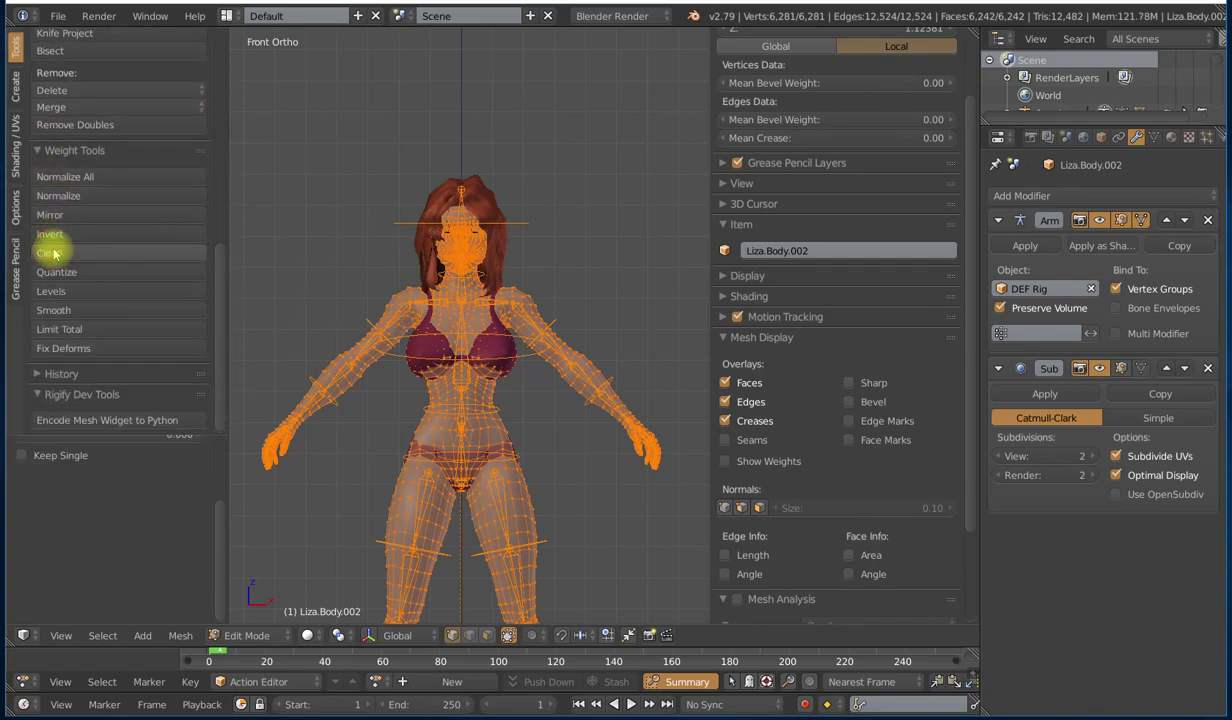
{"action": "left_click_drag", "start_coordinate": [220, 527], "coordinate": [217, 475]}
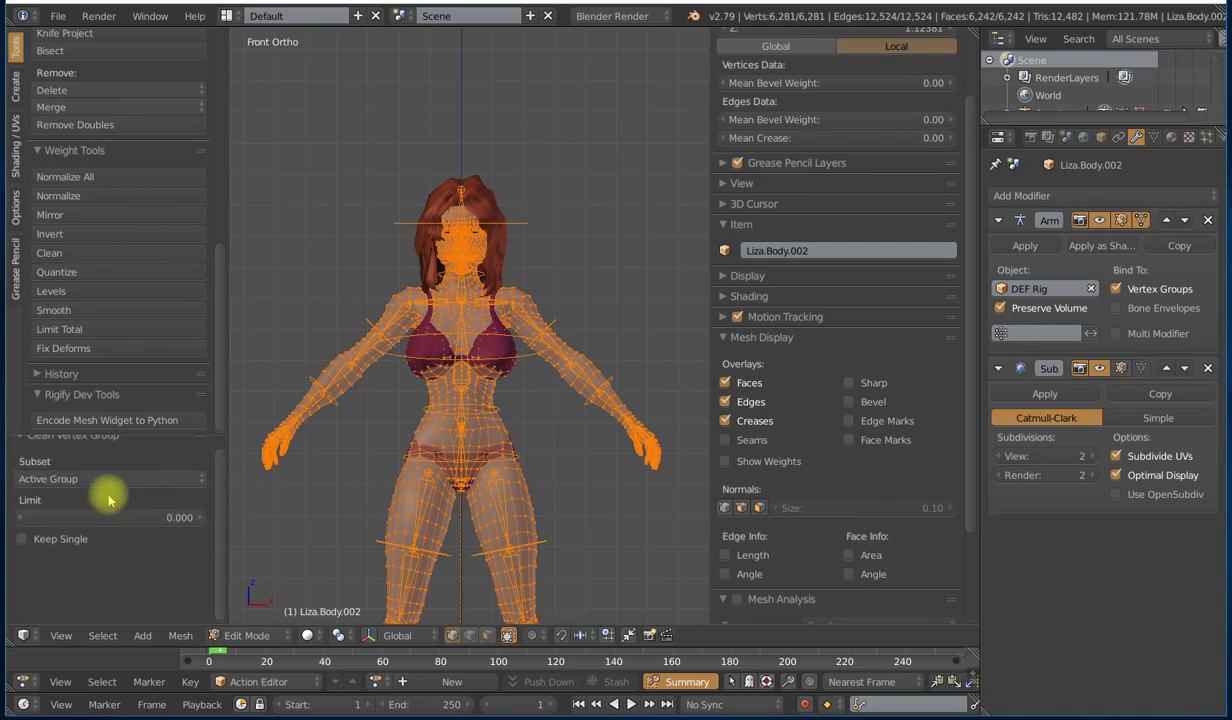
{"action": "left_click", "coordinate": [52, 482]}
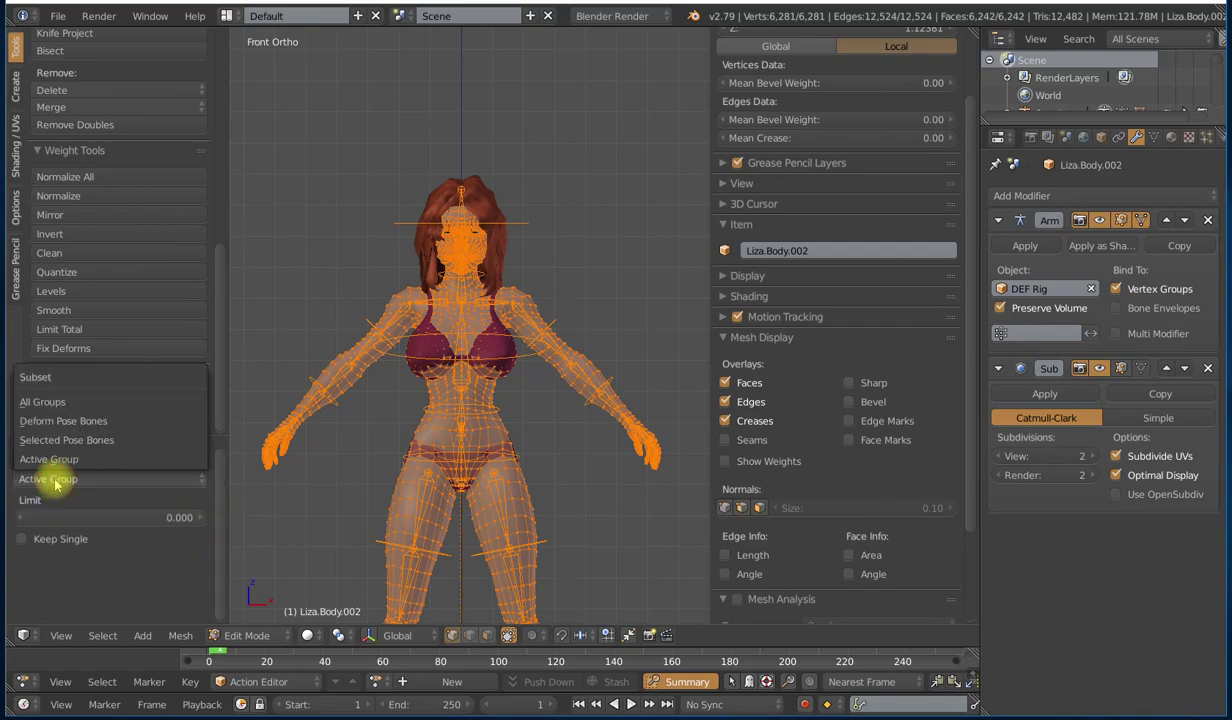
{"action": "left_click", "coordinate": [76, 421]}
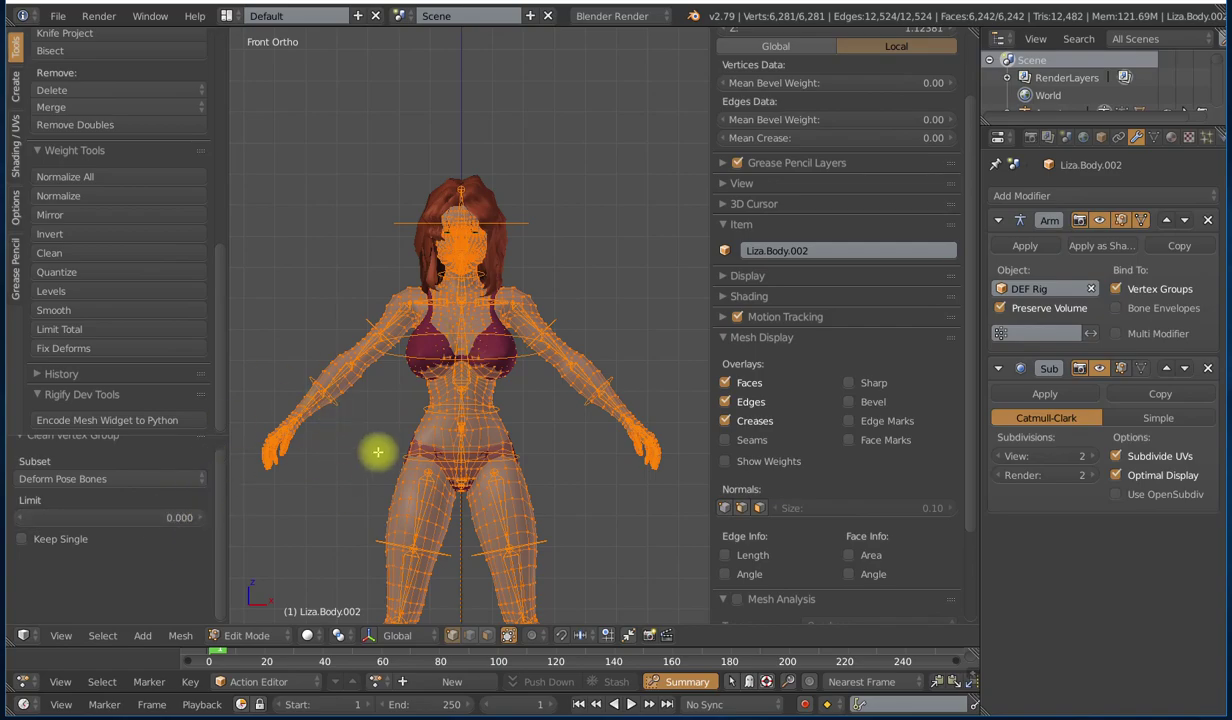
Step: Inspect the vertex weights of individual face vertices beside the corner of the mouth for remaining zero-weight groups
{"action": "scroll", "coordinate": [440, 427], "scroll_direction": "down", "scroll_amount": 3}
{"action": "middle_click_drag", "start_coordinate": [514, 324], "coordinate": [554, 415], "text": "shift"}
{"action": "scroll", "coordinate": [561, 424], "scroll_direction": "up", "scroll_amount": 8}
{"action": "middle_click_drag", "start_coordinate": [621, 460], "coordinate": [508, 388], "text": "shift"}
{"action": "scroll", "coordinate": [508, 388], "scroll_direction": "up", "scroll_amount": 4}
{"action": "right_click", "coordinate": [338, 489]}
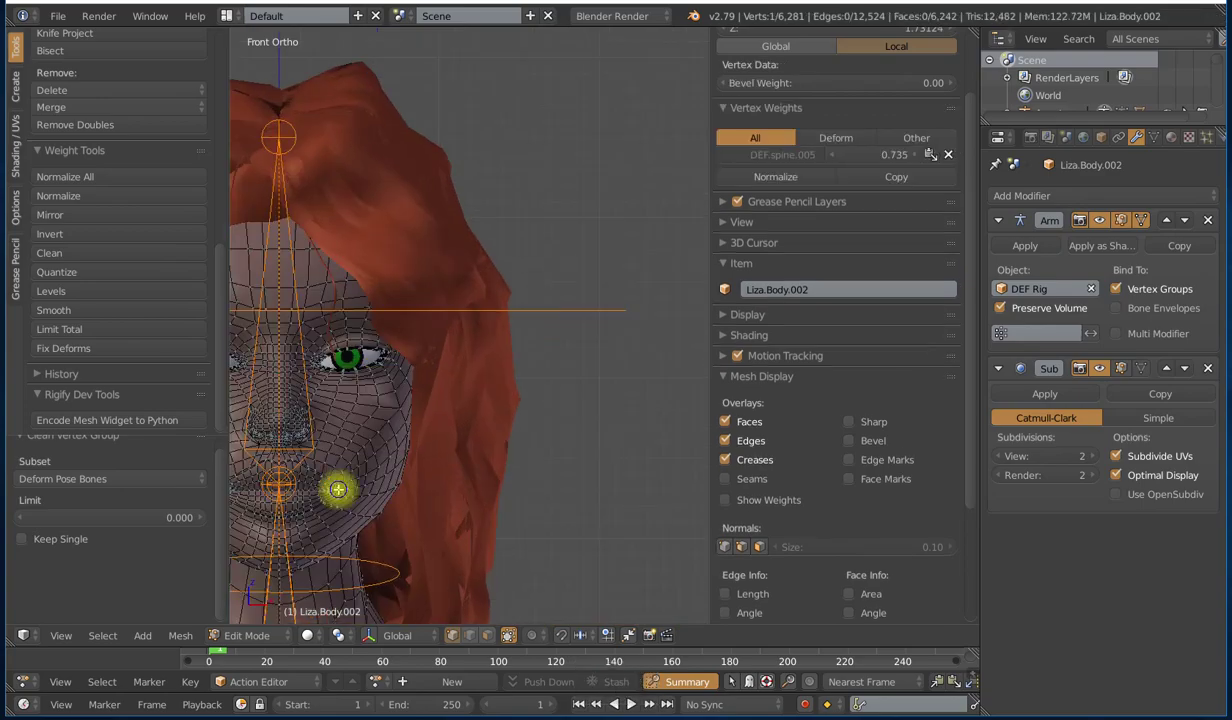
{"action": "right_click", "coordinate": [354, 487]}
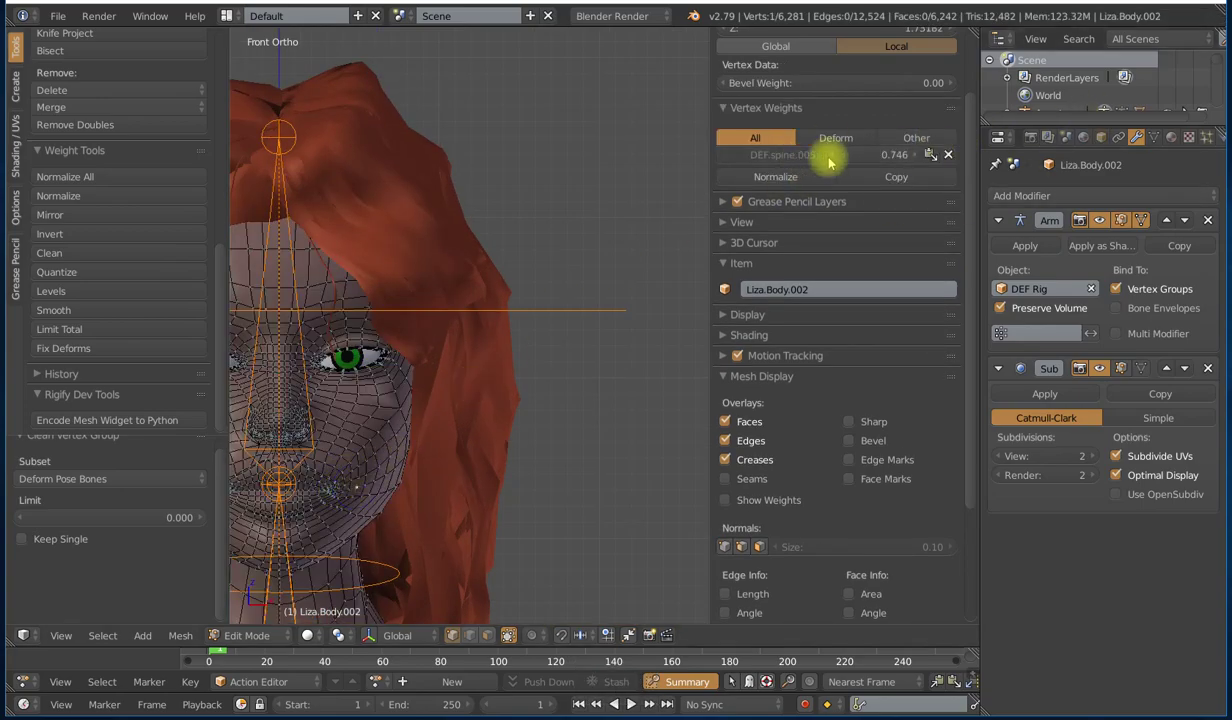
{"action": "scroll", "coordinate": [352, 500], "scroll_direction": "down", "scroll_amount": 8}
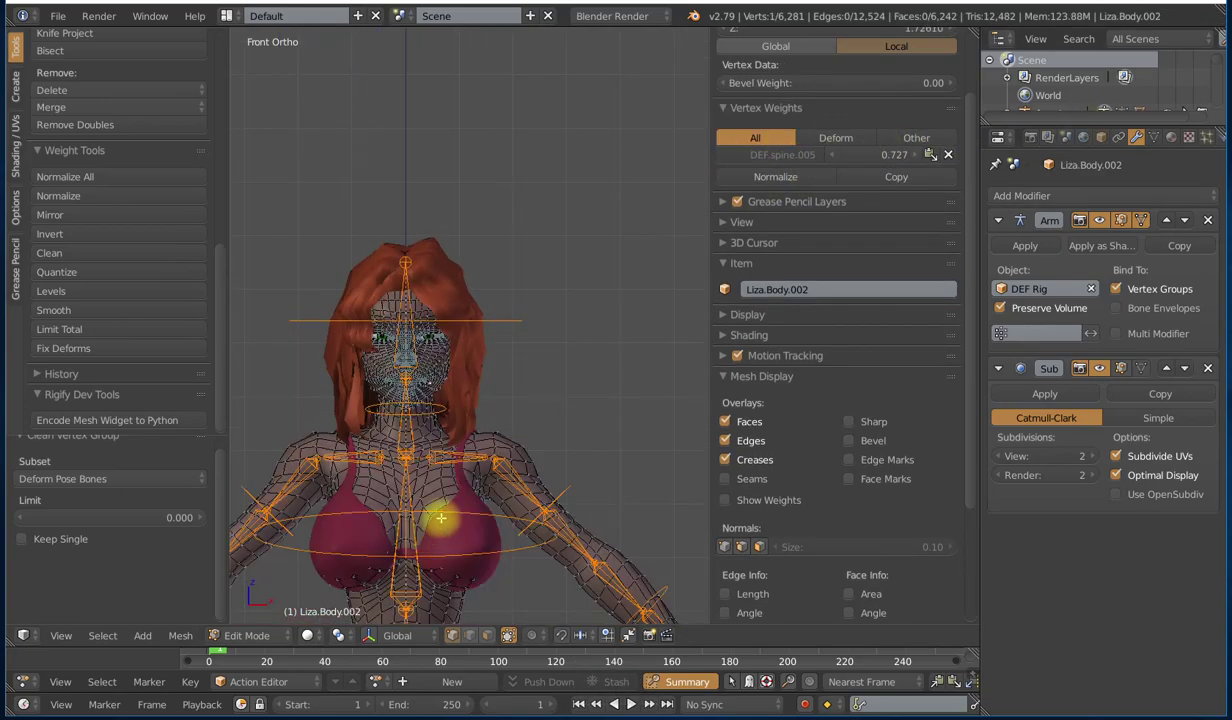
{"action": "scroll", "coordinate": [503, 418], "scroll_direction": "up", "scroll_amount": 2}
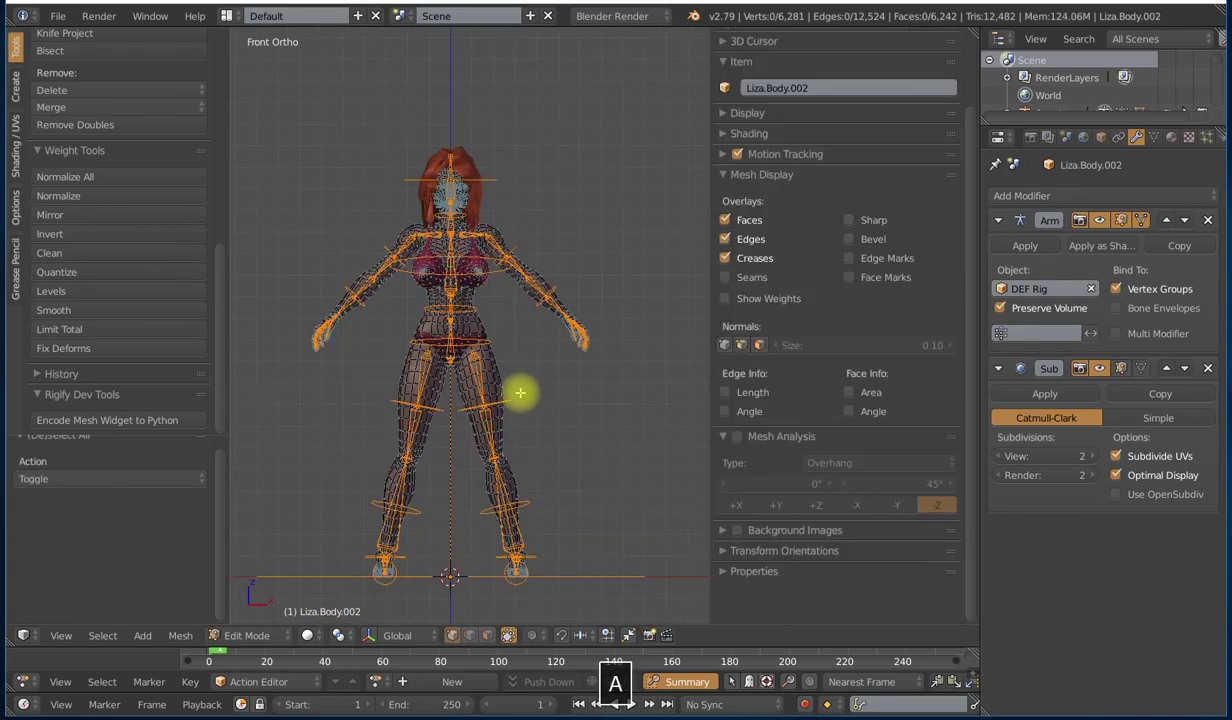
Step: Select all the body's vertices and normalize all vertex groups for the Deform Pose Bones subset with Lock Active off
{"action": "key", "text": "a"}
{"action": "key", "text": "a"}
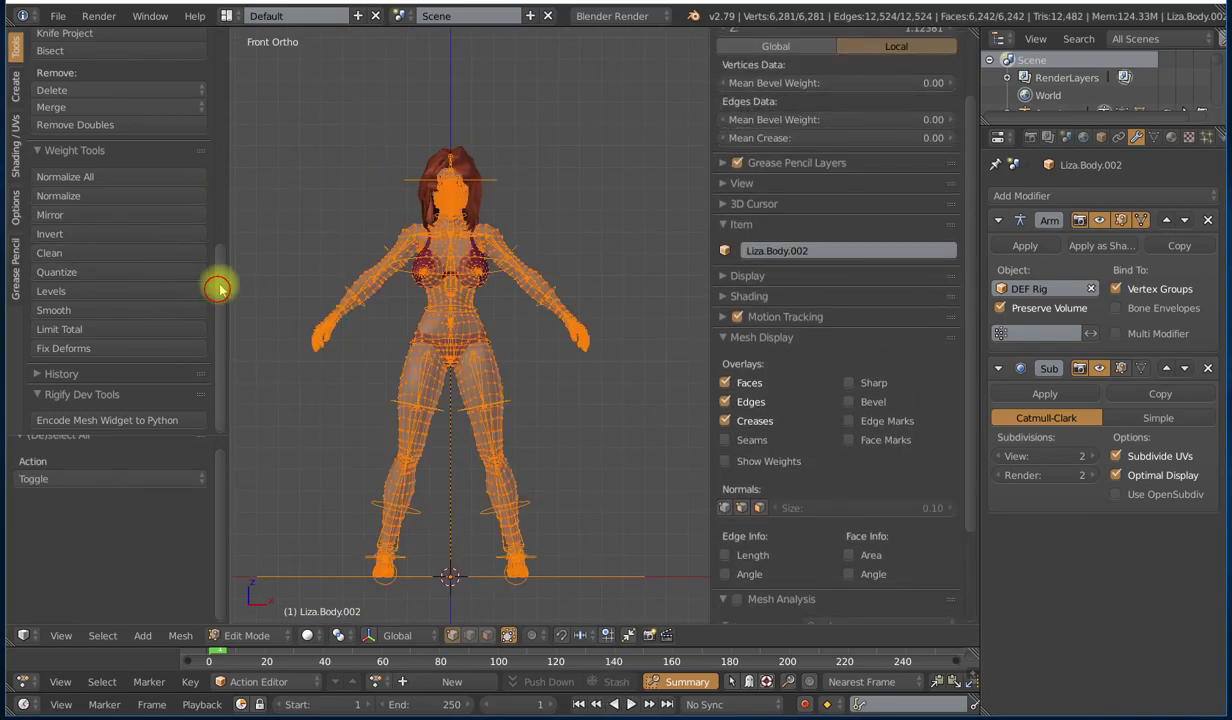
{"action": "scroll", "coordinate": [218, 288], "scroll_direction": "up", "scroll_amount": 2}
{"action": "left_click", "coordinate": [38, 222]}
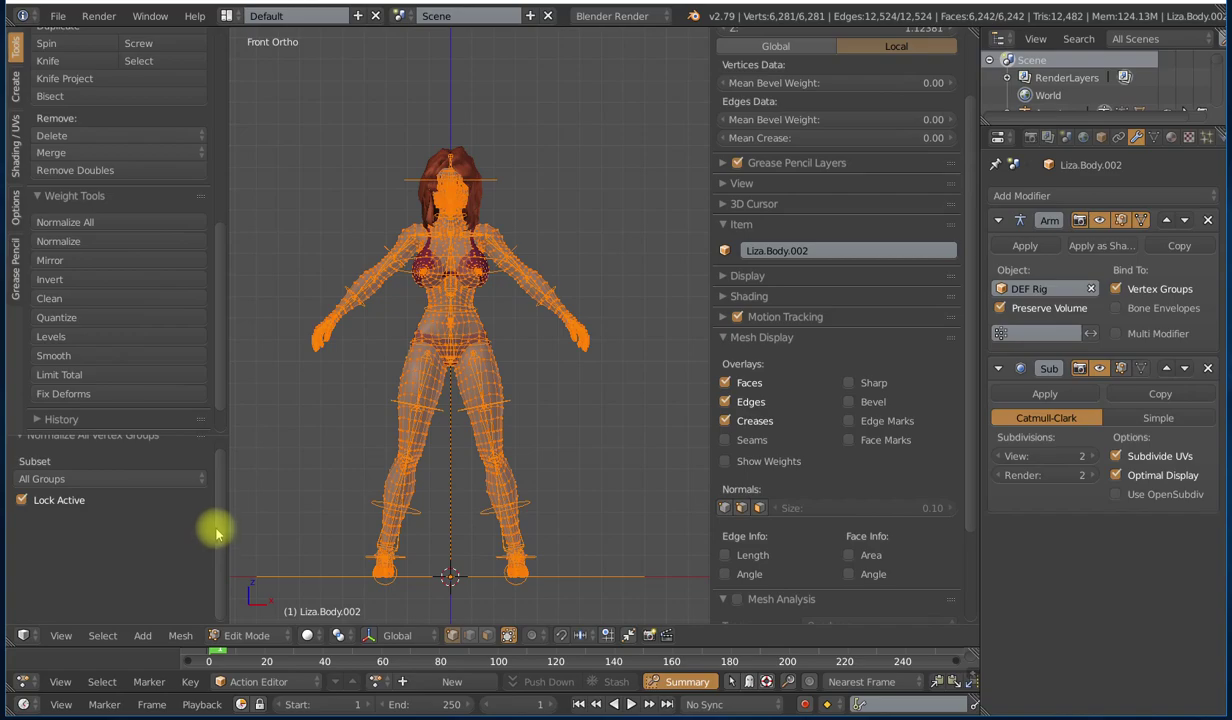
{"action": "left_click", "coordinate": [45, 489]}
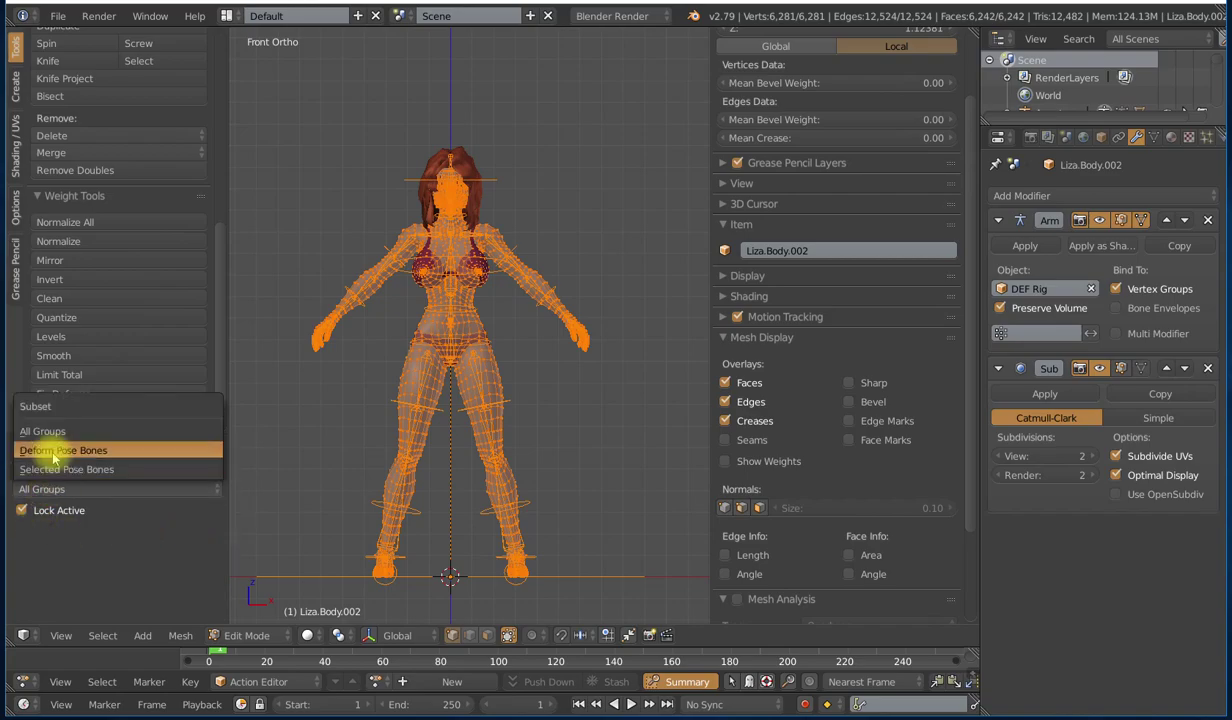
{"action": "left_click", "coordinate": [53, 452]}
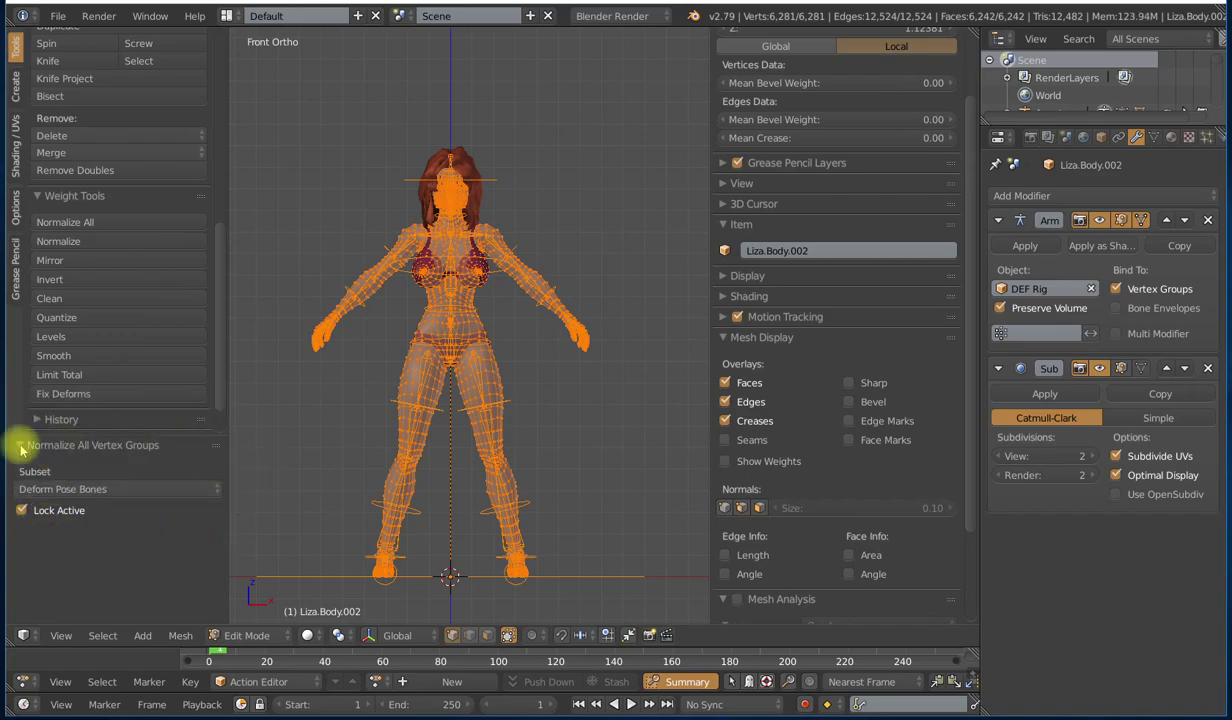
{"action": "left_click", "coordinate": [22, 511]}
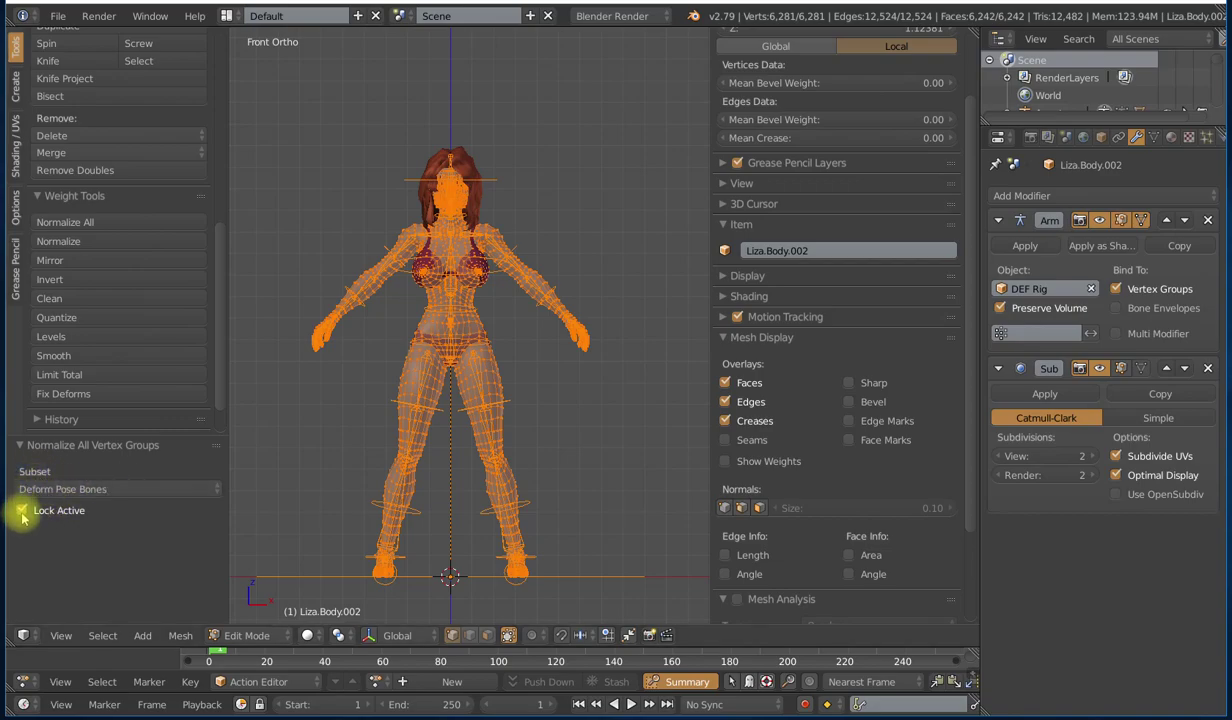
{"action": "left_click", "coordinate": [22, 511]}
Step: Switch the body from Edit Mode to Weight Paint mode and display it in wireframe
{"action": "scroll", "coordinate": [591, 410], "scroll_direction": "down", "scroll_amount": 4}
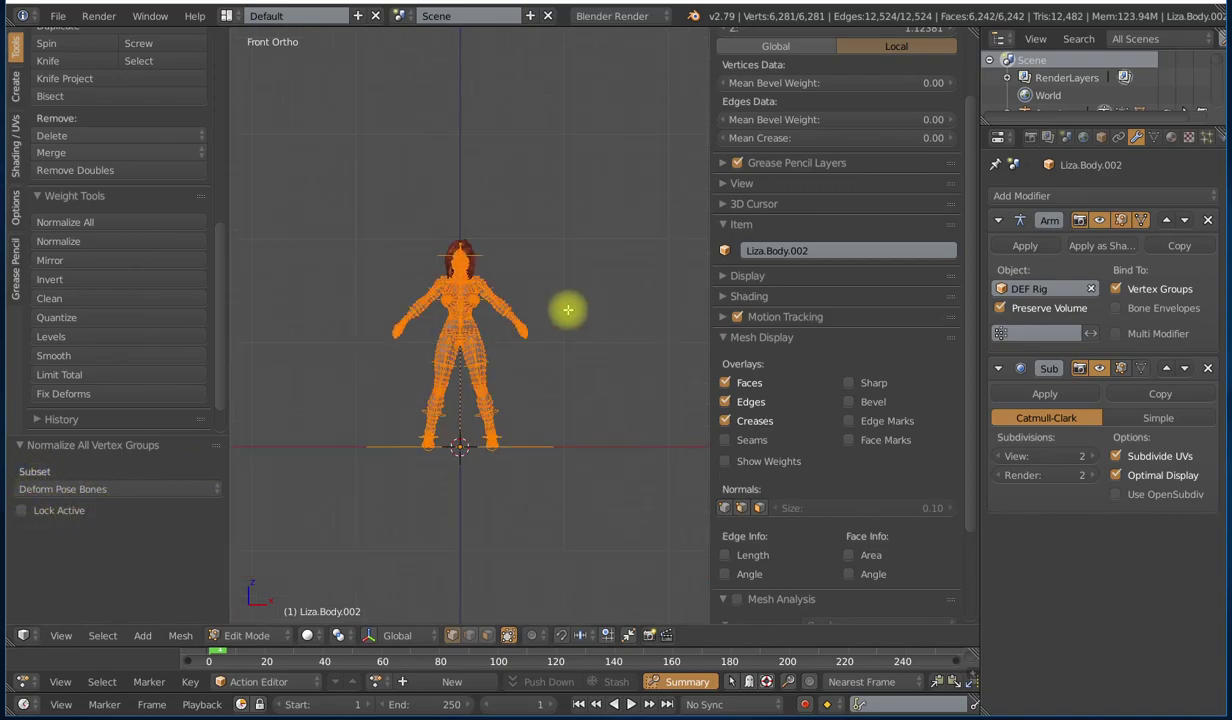
{"action": "scroll", "coordinate": [509, 495], "scroll_direction": "up", "scroll_amount": 5}
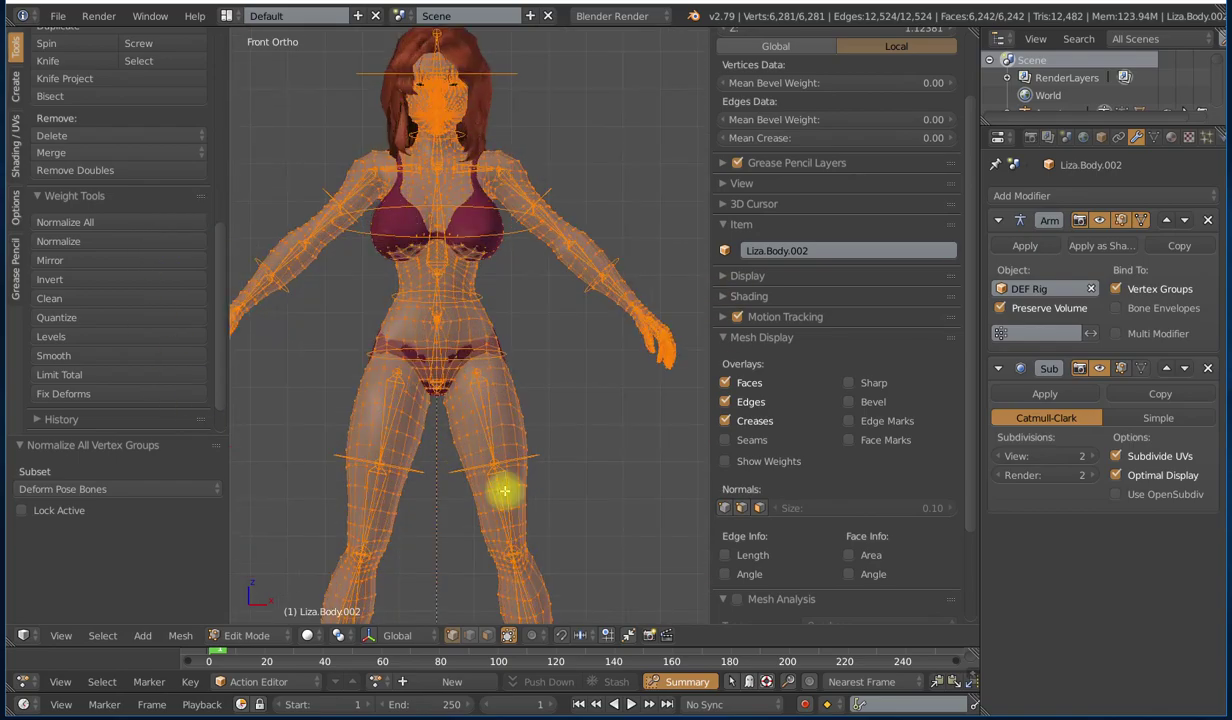
{"action": "scroll", "coordinate": [503, 489], "scroll_direction": "down", "scroll_amount": 3}
{"action": "key", "text": "Tab"}
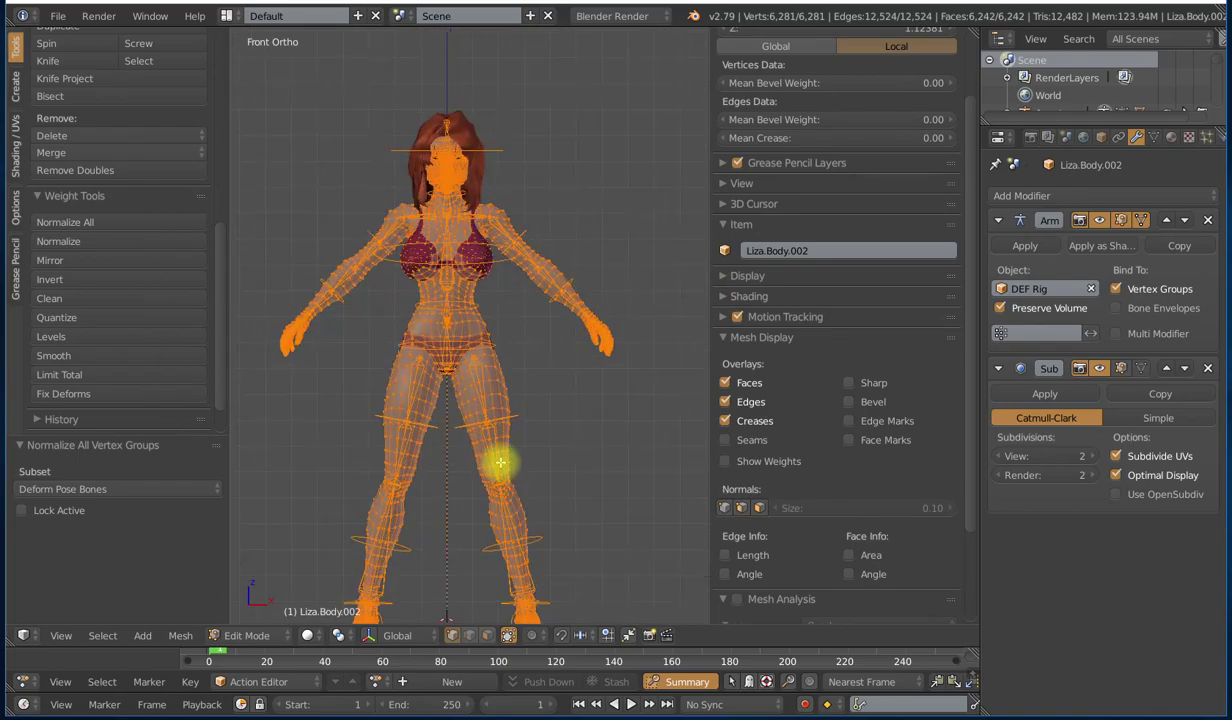
{"action": "key", "text": "ctrl+Tab"}
{"action": "middle_click_drag", "start_coordinate": [518, 350], "coordinate": [517, 412], "text": "shift"}
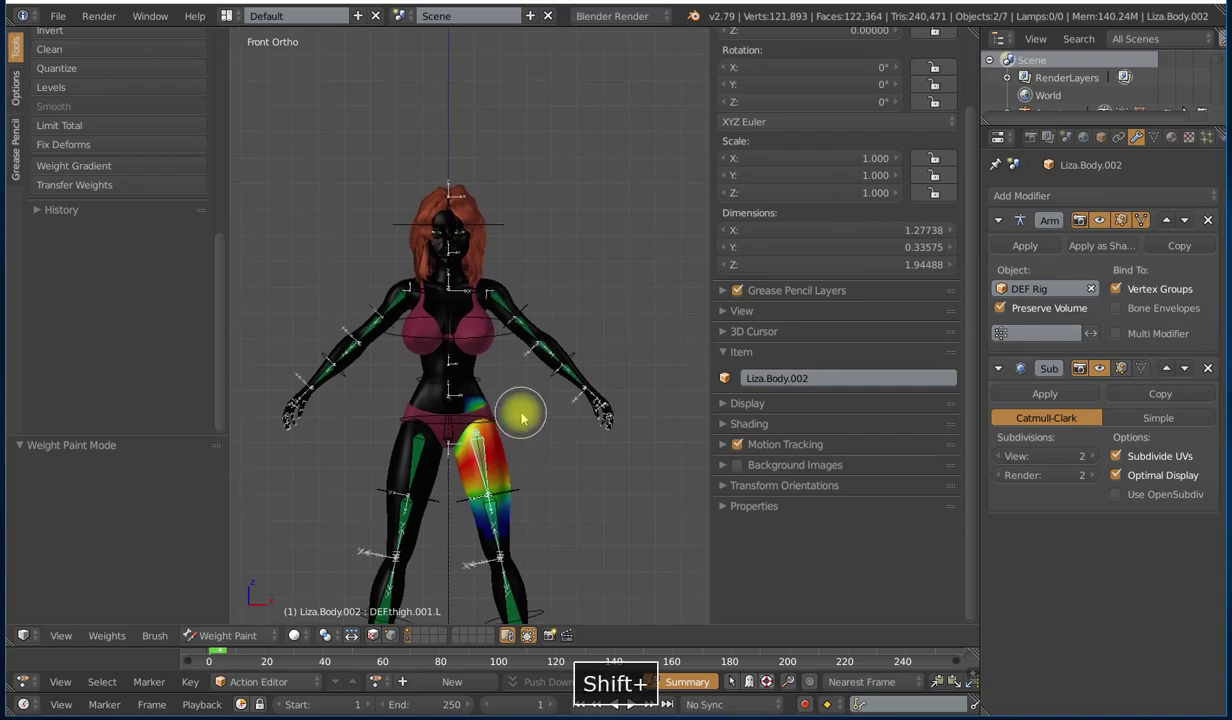
{"action": "scroll", "coordinate": [517, 408], "scroll_direction": "up", "scroll_amount": 2}
{"action": "key", "text": "z"}
Step: Examine the weights of the head bone DEF.spine.005, the neck bone DEF.spine.004, and the chest and left shoulder bones
{"action": "right_click", "coordinate": [436, 141]}
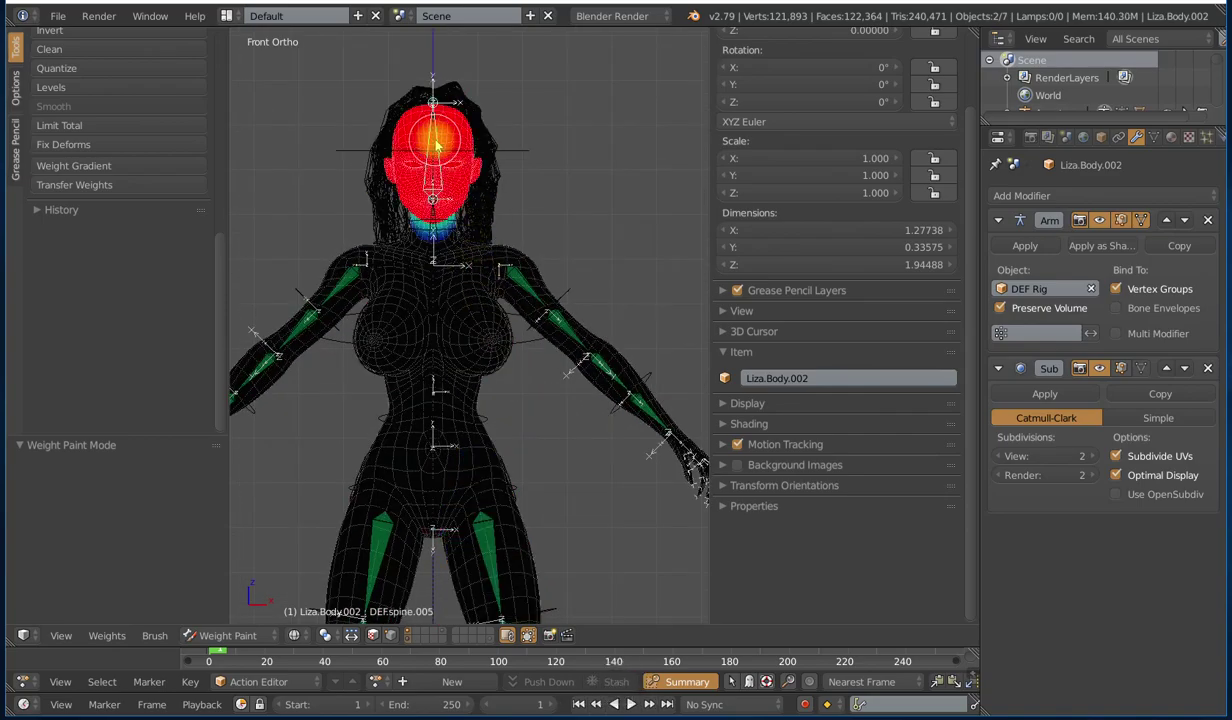
{"action": "right_click", "coordinate": [441, 264]}
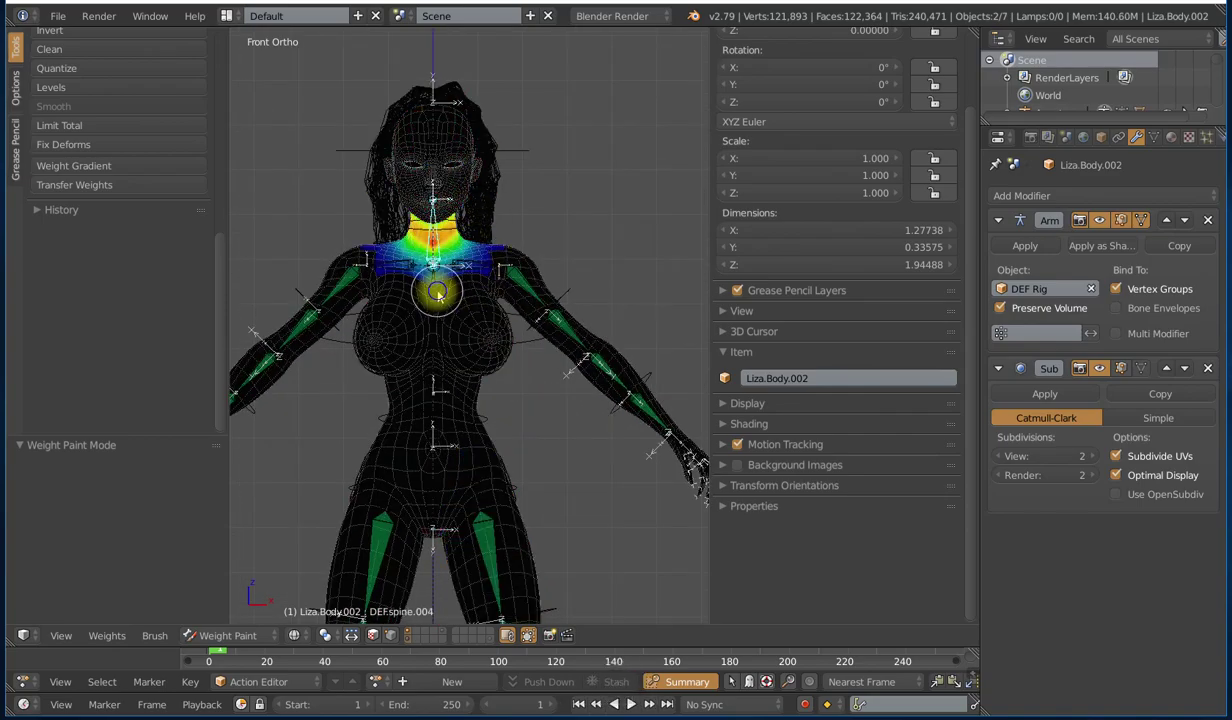
{"action": "right_click", "coordinate": [441, 300]}
{"action": "right_click", "coordinate": [485, 268]}
{"action": "right_click", "coordinate": [485, 268]}
{"action": "mouse_move", "coordinate": [485, 268]}
{"action": "left_mouse_down"}
{"action": "mouse_move", "coordinate": [520, 273]}
{"action": "mouse_move", "coordinate": [563, 327]}
{"action": "left_mouse_up"}
Step: Examine the weights of the left upper arm and forearm, ending with the deform bone DEF.forearm.001.L selected
{"action": "right_click", "coordinate": [564, 320]}
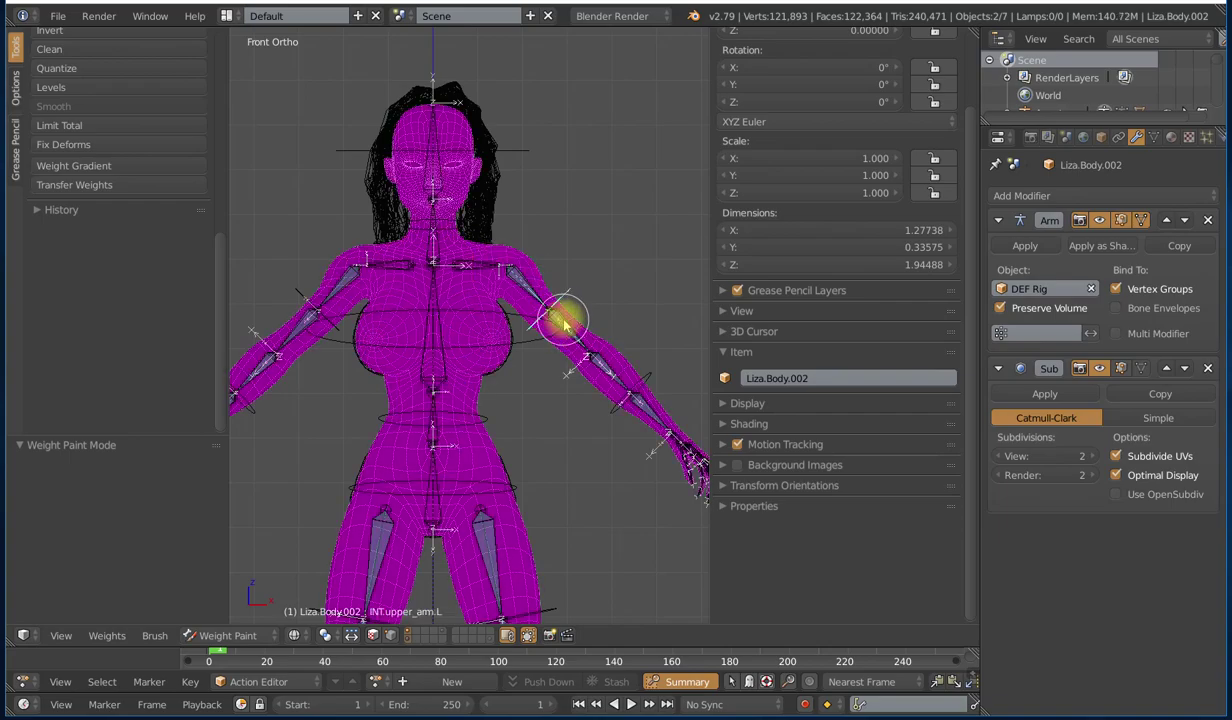
{"action": "right_click", "coordinate": [562, 313]}
{"action": "right_click", "coordinate": [612, 370]}
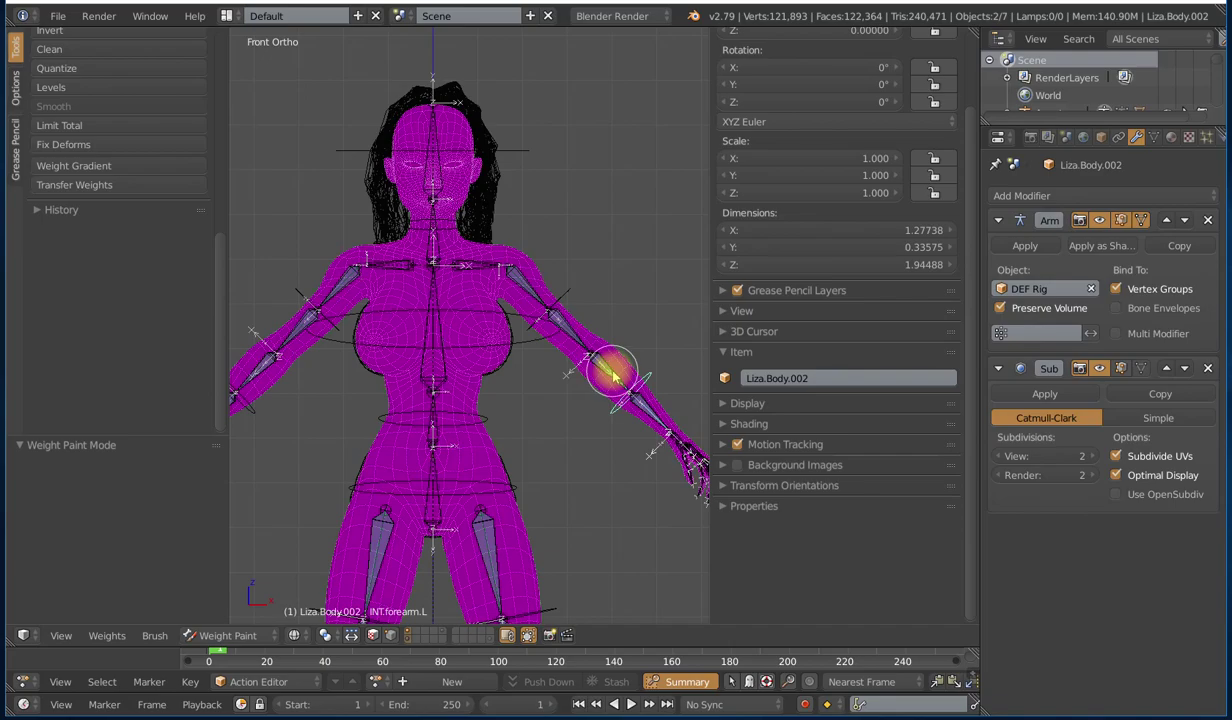
{"action": "right_click", "coordinate": [616, 369]}
{"action": "scroll", "coordinate": [550, 385], "scroll_direction": "down", "scroll_amount": 5}
{"action": "scroll", "coordinate": [517, 370], "scroll_direction": "up", "scroll_amount": 3}
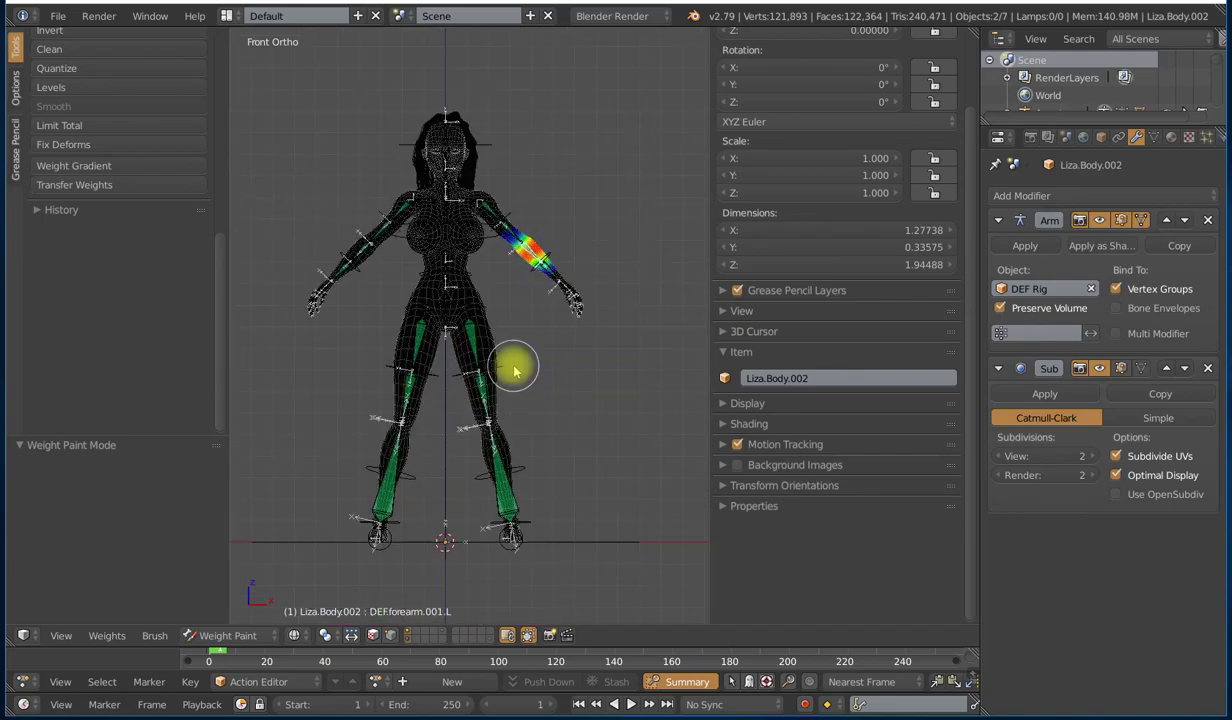